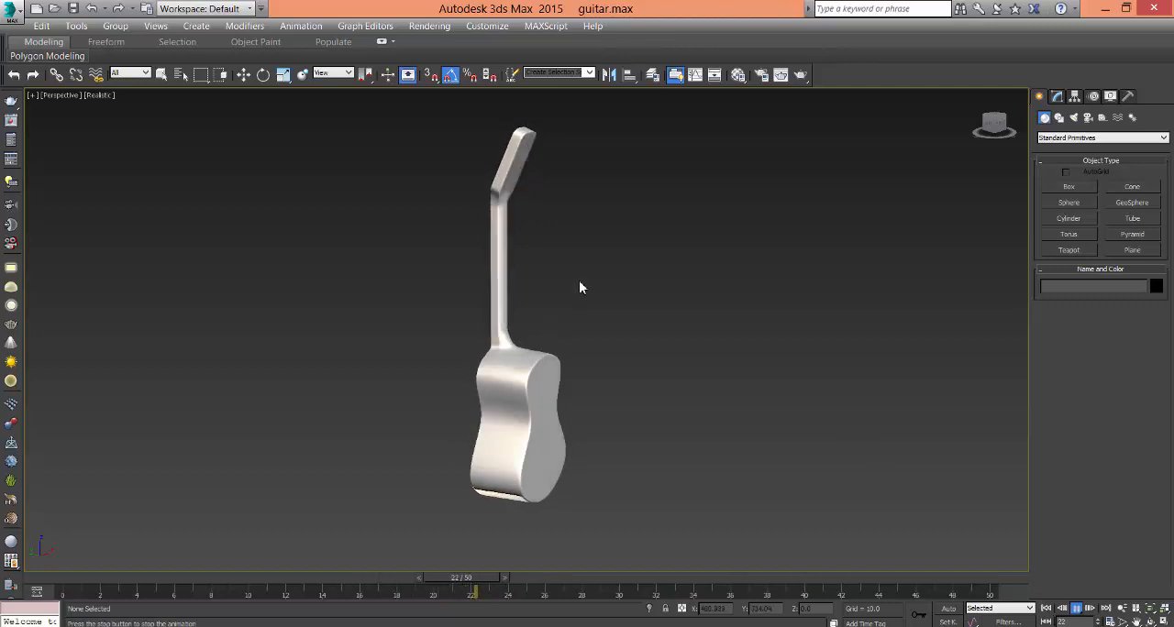
# - Stop the guitar animation, go to frame 50, select the guitar and examine its mesh from closer up
pyautogui.click(1076, 610)
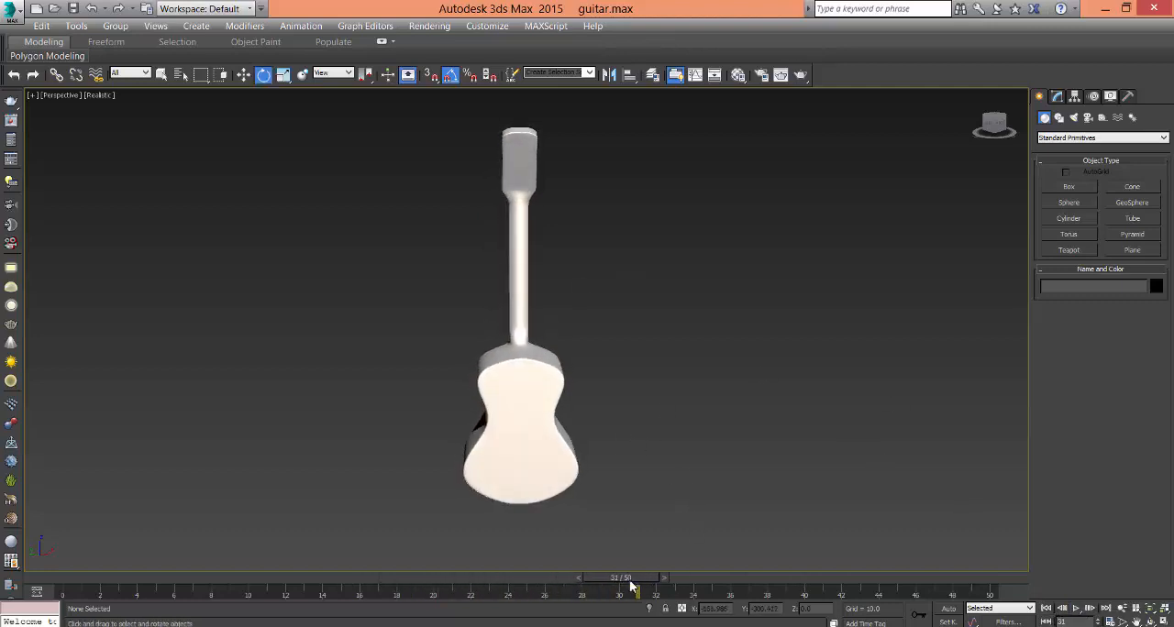
pyautogui.moveTo(631, 585); pyautogui.dragTo(1000, 592)
pyautogui.press('e')
pyautogui.click(515, 460)
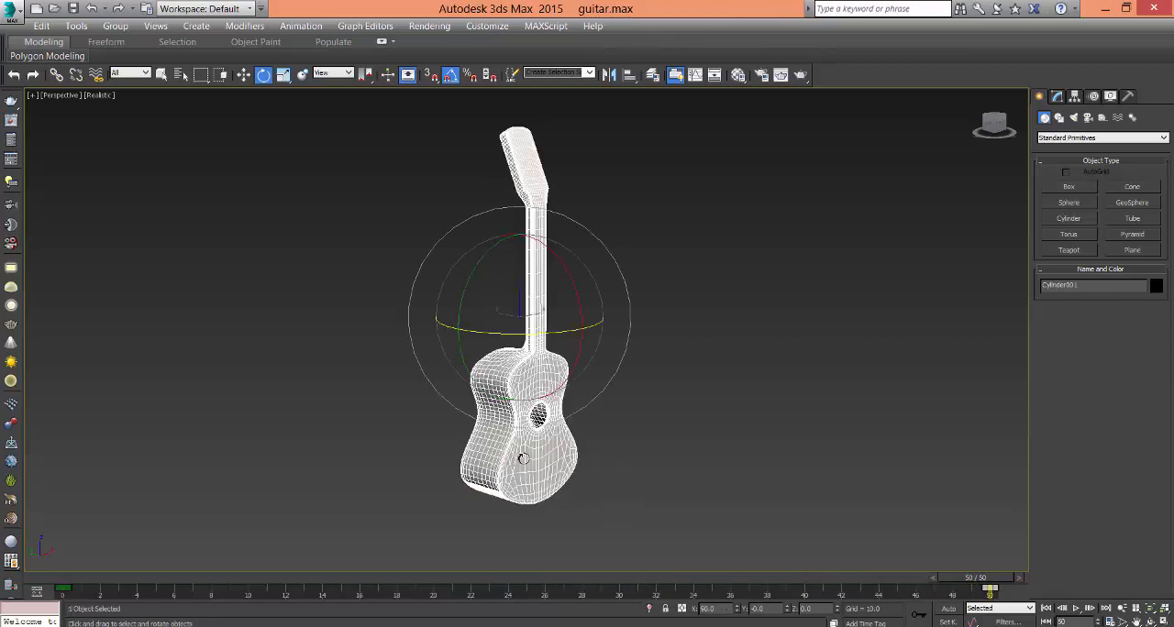
pyautogui.moveTo(569, 450); pyautogui.dragTo(557, 507, button='middle')
pyautogui.scroll(5, 596, 429)
pyautogui.scroll(-3, 557, 507)
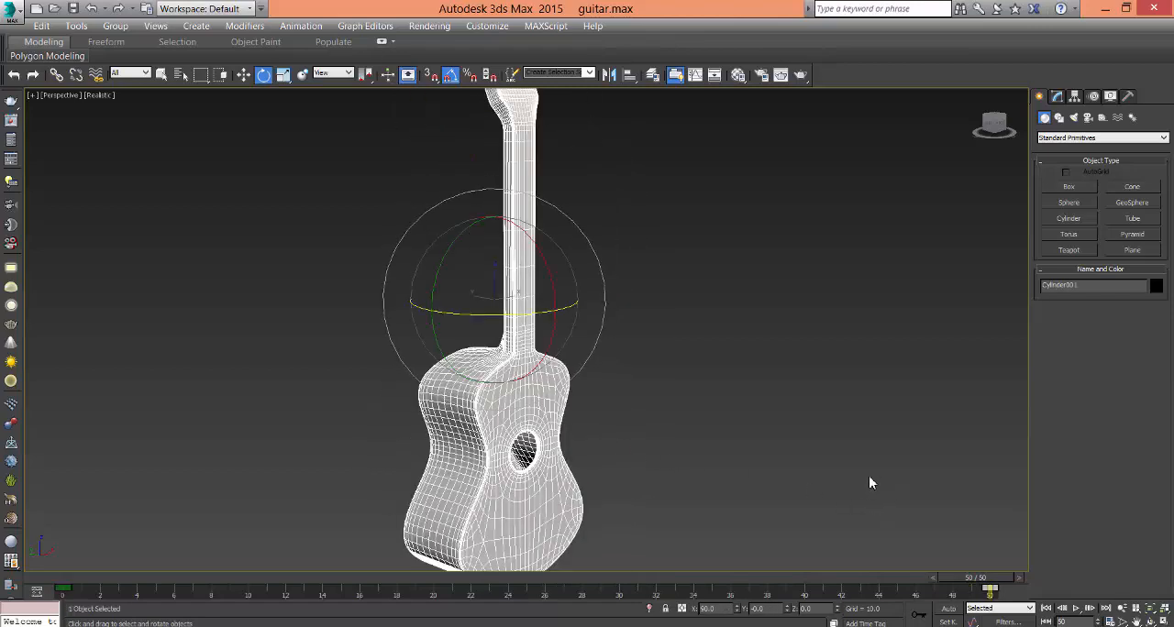
# - Reset the scene without saving the changes to the guitar file
pyautogui.click(16, 13)
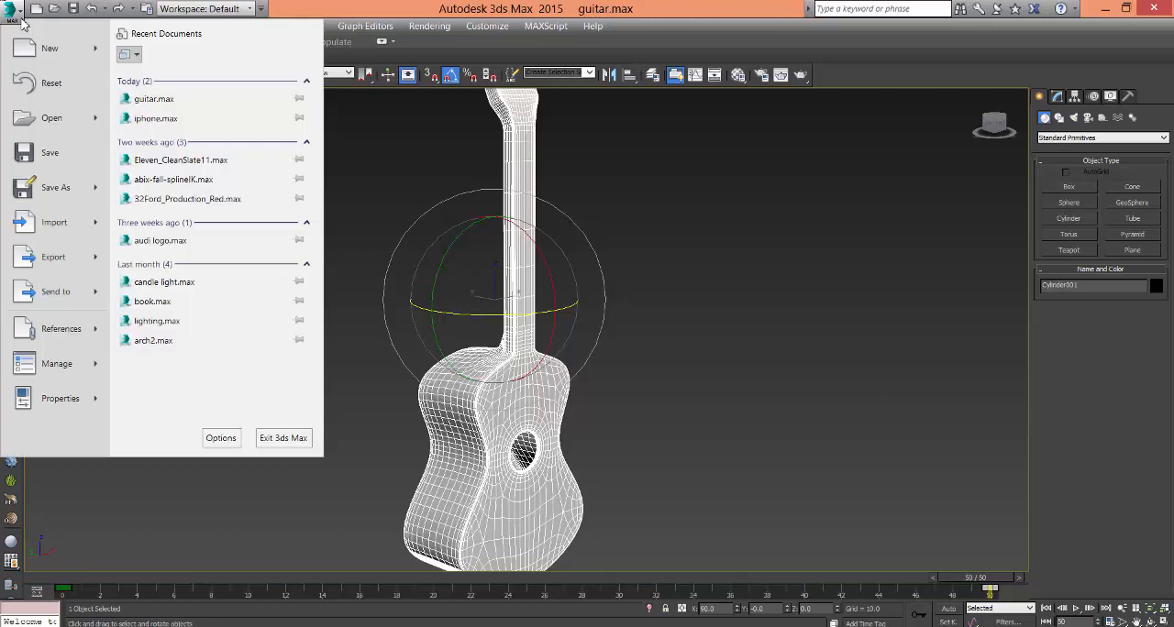
pyautogui.click(64, 84)
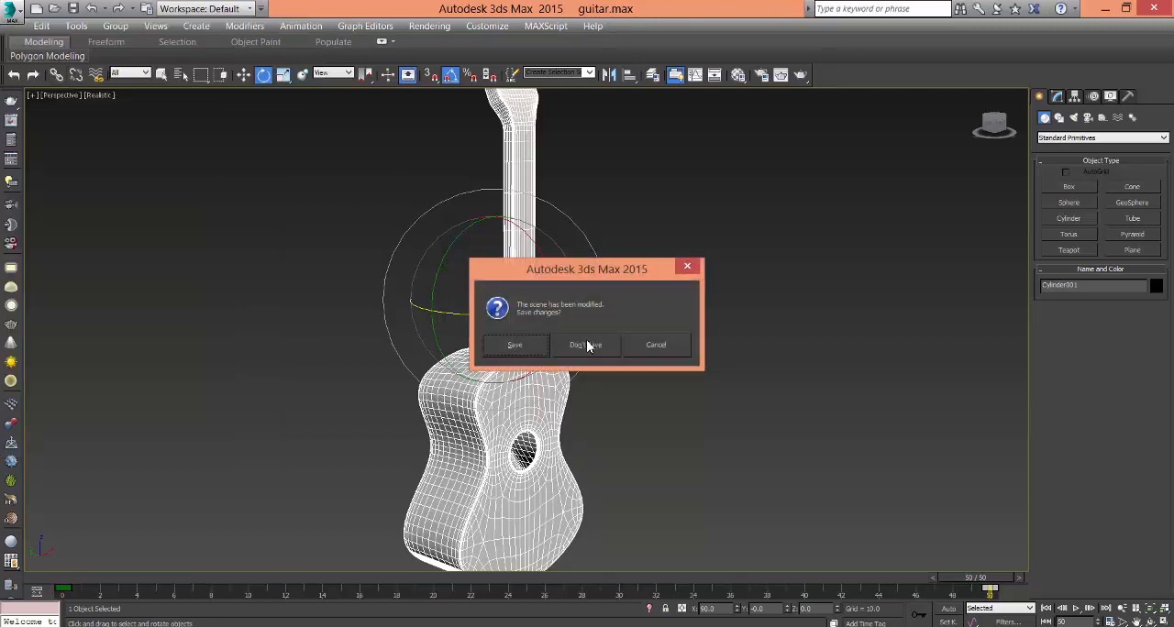
pyautogui.click(587, 344)
pyautogui.click(539, 347)
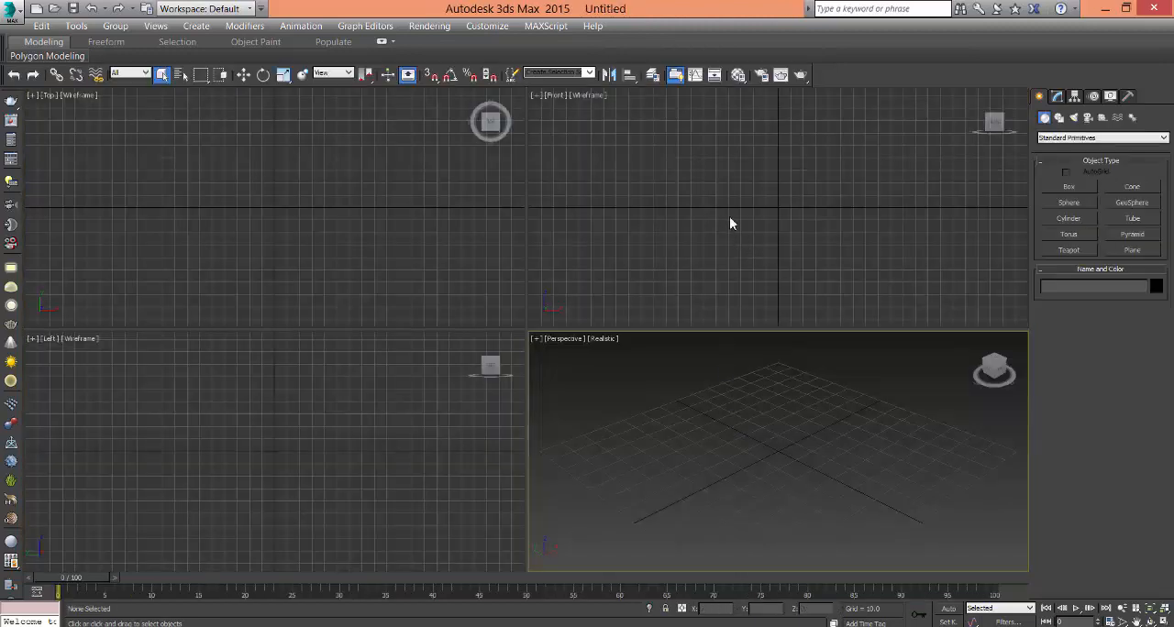
# - Create a cylinder centred near the origin in the maximized Front view, radius about 59.6 and height about 17.3
pyautogui.click(773, 221)
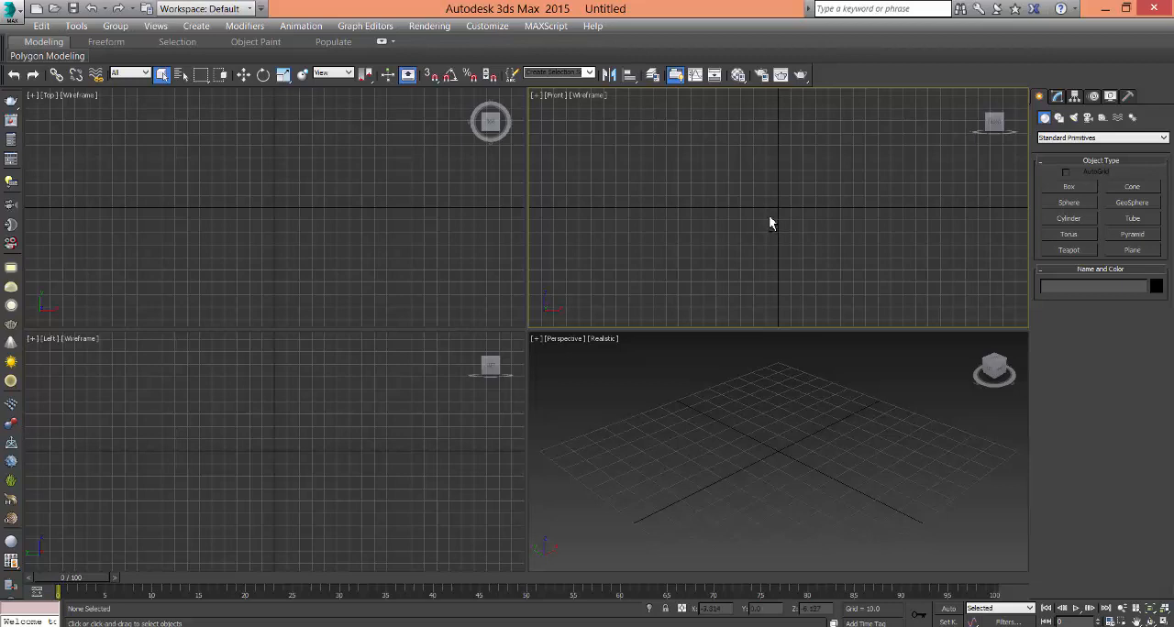
pyautogui.hotkey('alt', 'w')
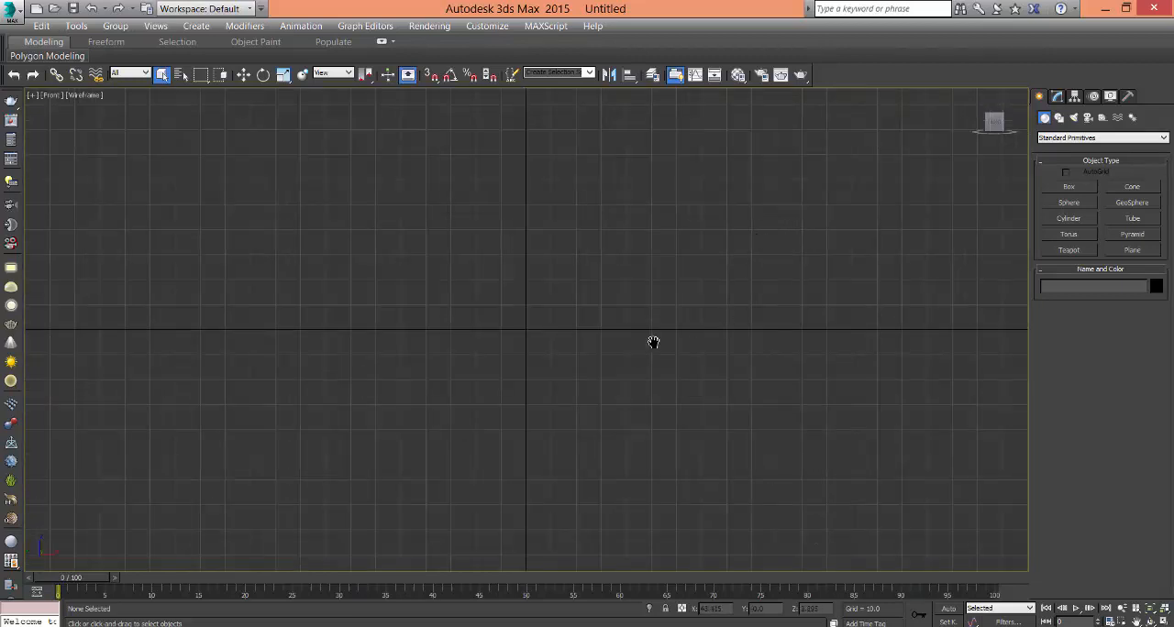
pyautogui.moveTo(653, 342); pyautogui.dragTo(680, 372, button='middle')
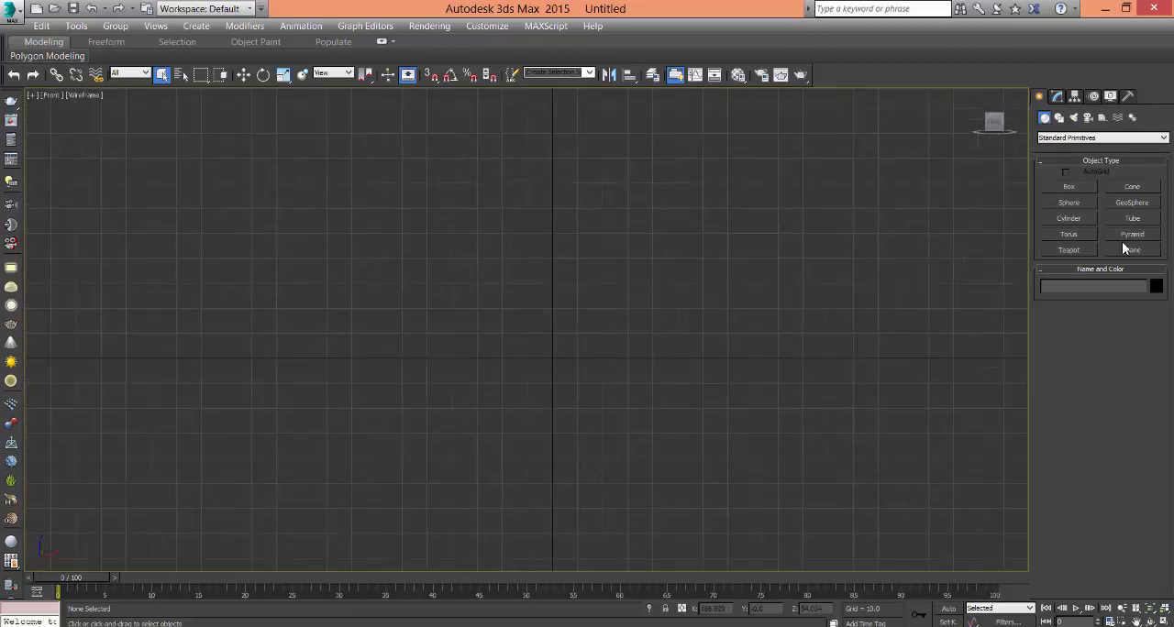
pyautogui.click(1067, 219)
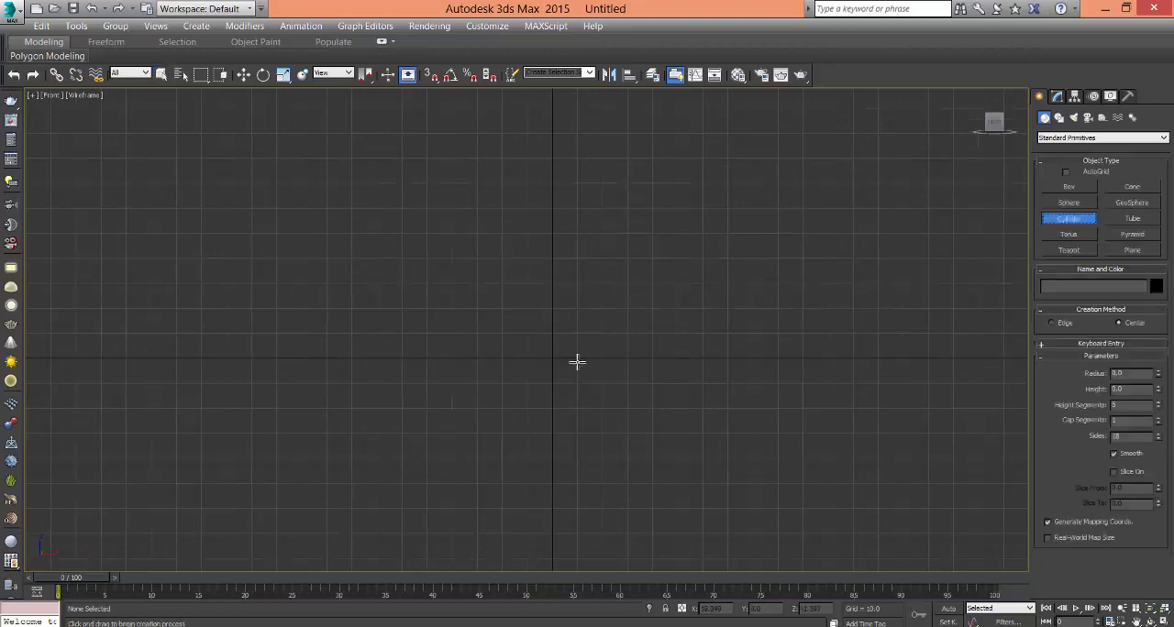
pyautogui.moveTo(554, 360); pyautogui.dragTo(671, 451)
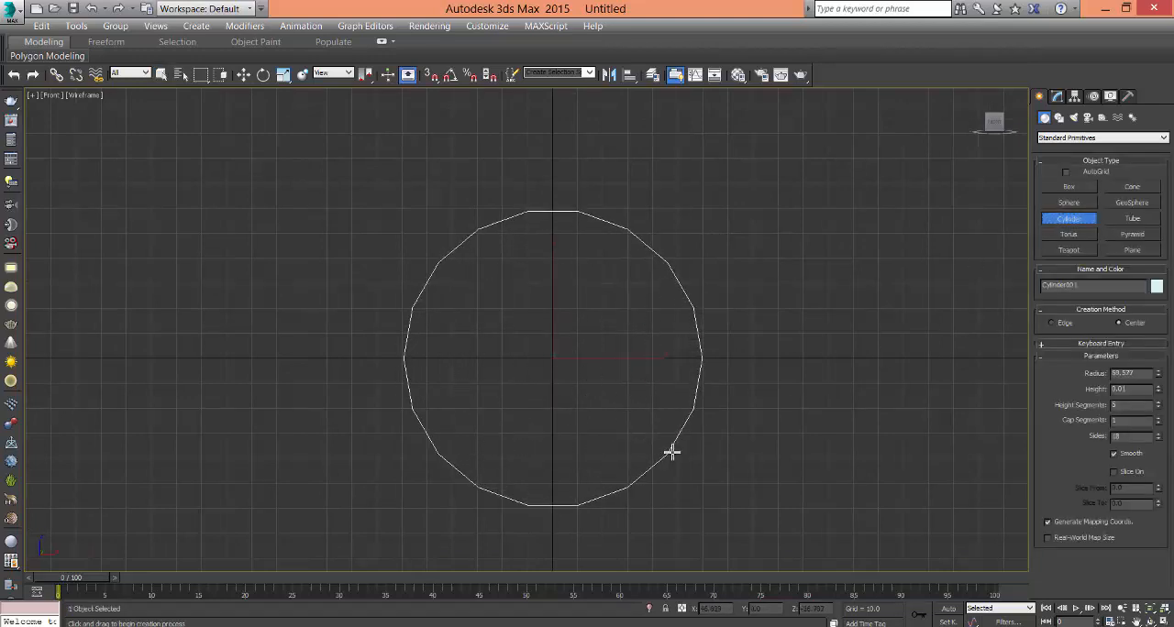
pyautogui.click(673, 409)
pyautogui.rightClick(673, 409)
# - Move the cylinder to the world origin, with X, Y and Z at 0, in the Perspective view
pyautogui.moveTo(666, 361); pyautogui.dragTo(681, 394, button='middle')
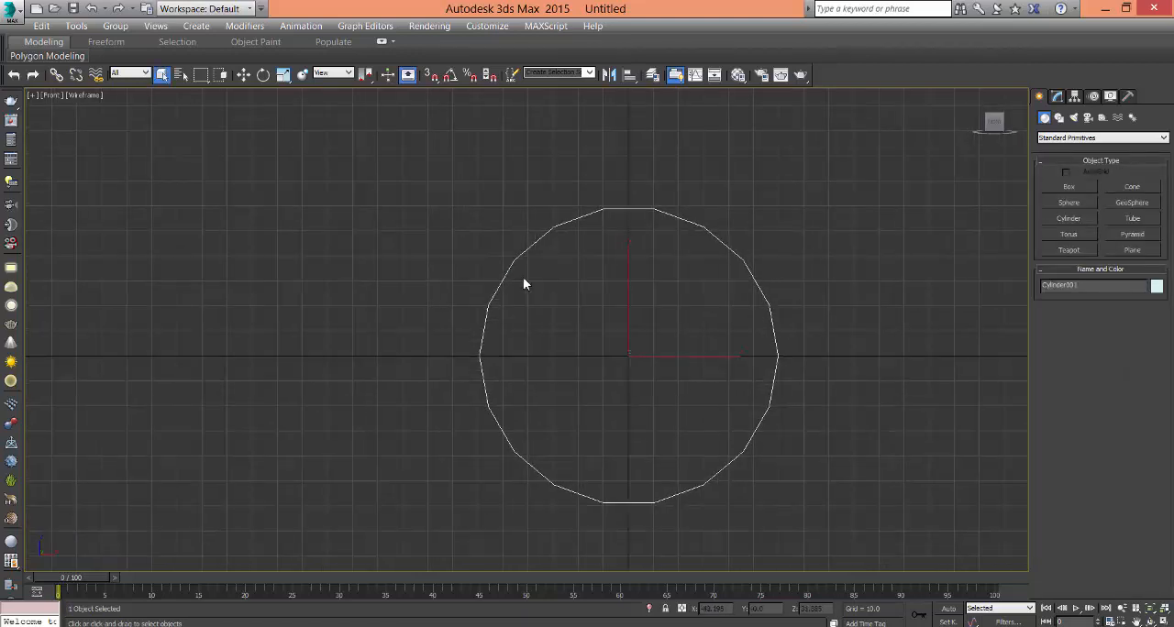
pyautogui.moveTo(566, 306); pyautogui.dragTo(532, 321, button='middle')
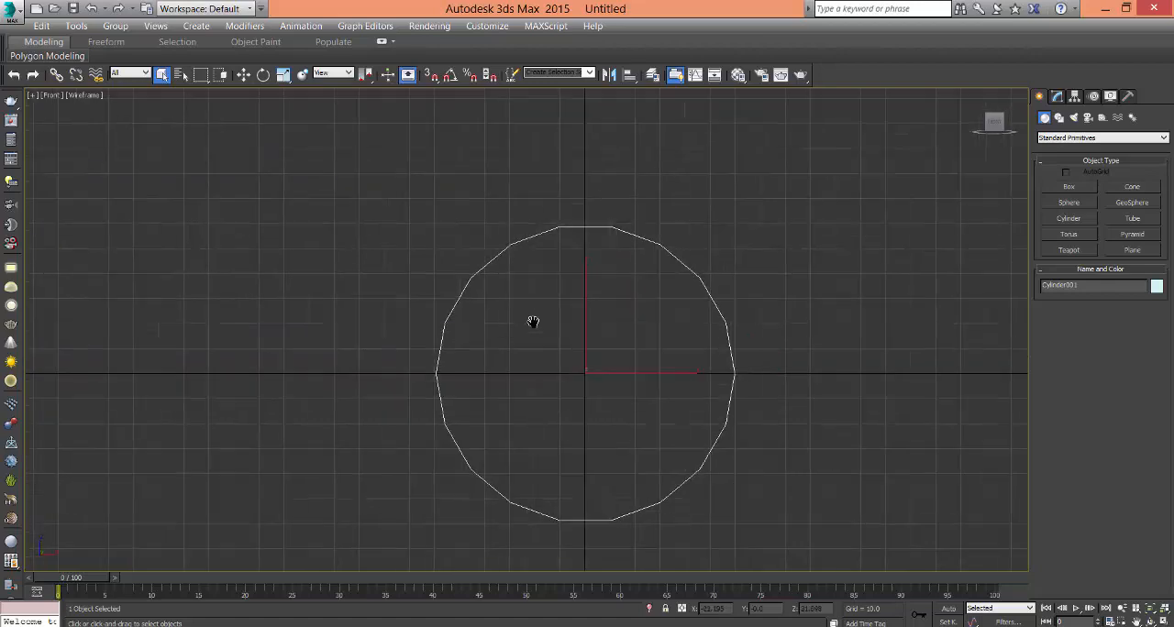
pyautogui.hotkey('alt', 'w')
pyautogui.click(688, 417)
pyautogui.hotkey('alt', 'w')
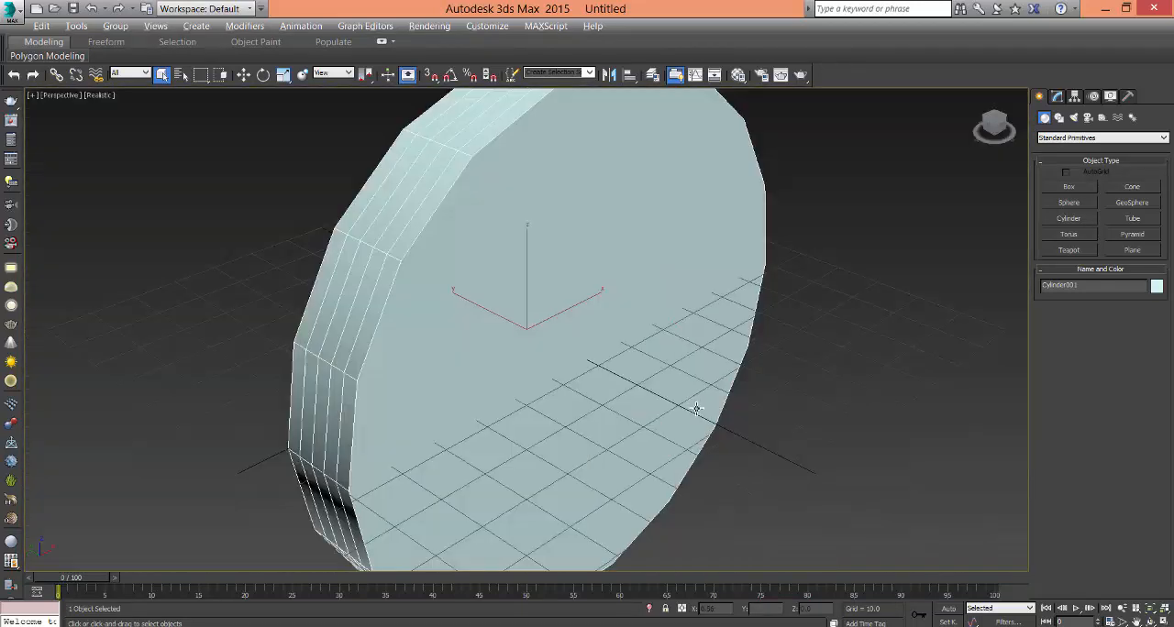
pyautogui.moveTo(696, 409); pyautogui.dragTo(618, 374, button='middle')
pyautogui.scroll(-3, 680, 437)
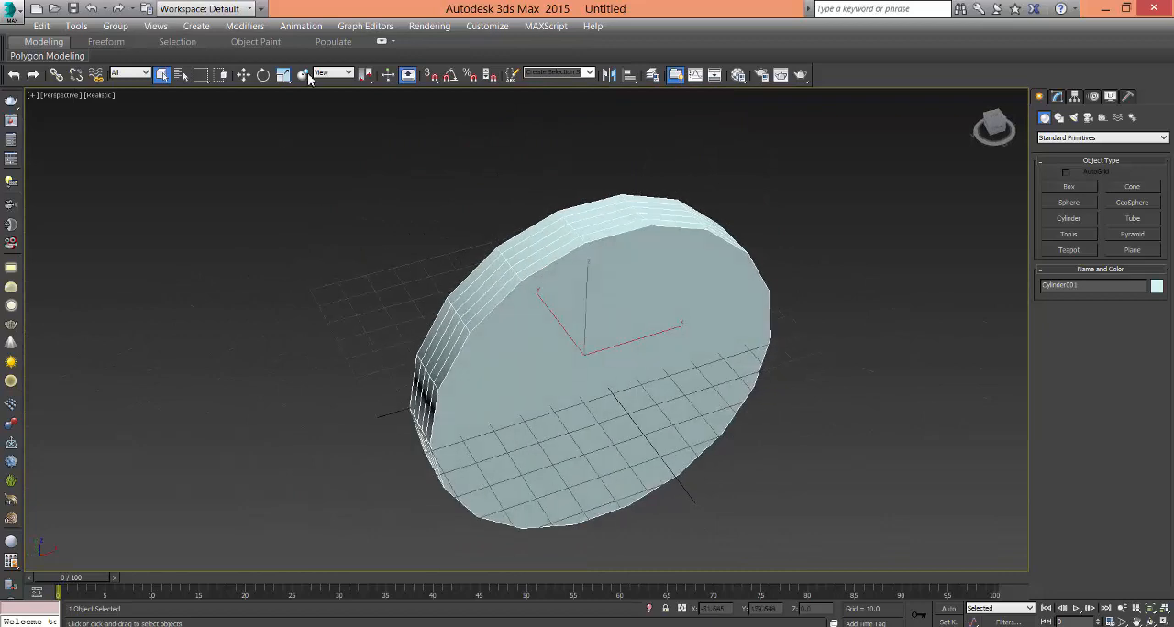
pyautogui.rightClick(243, 76)
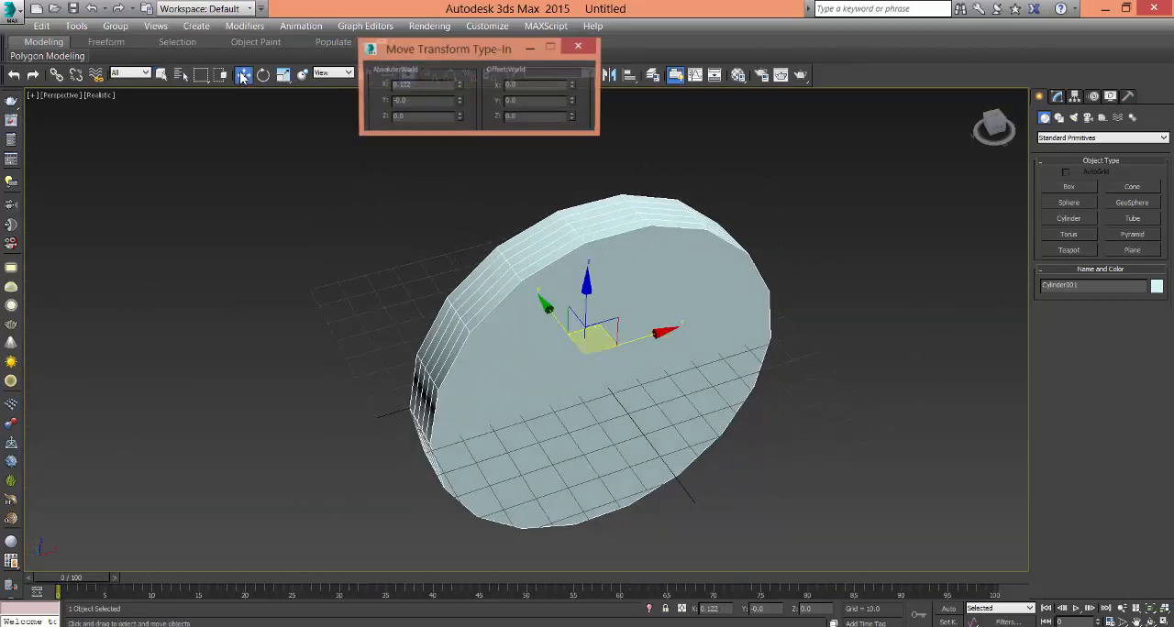
pyautogui.rightClick(460, 85)
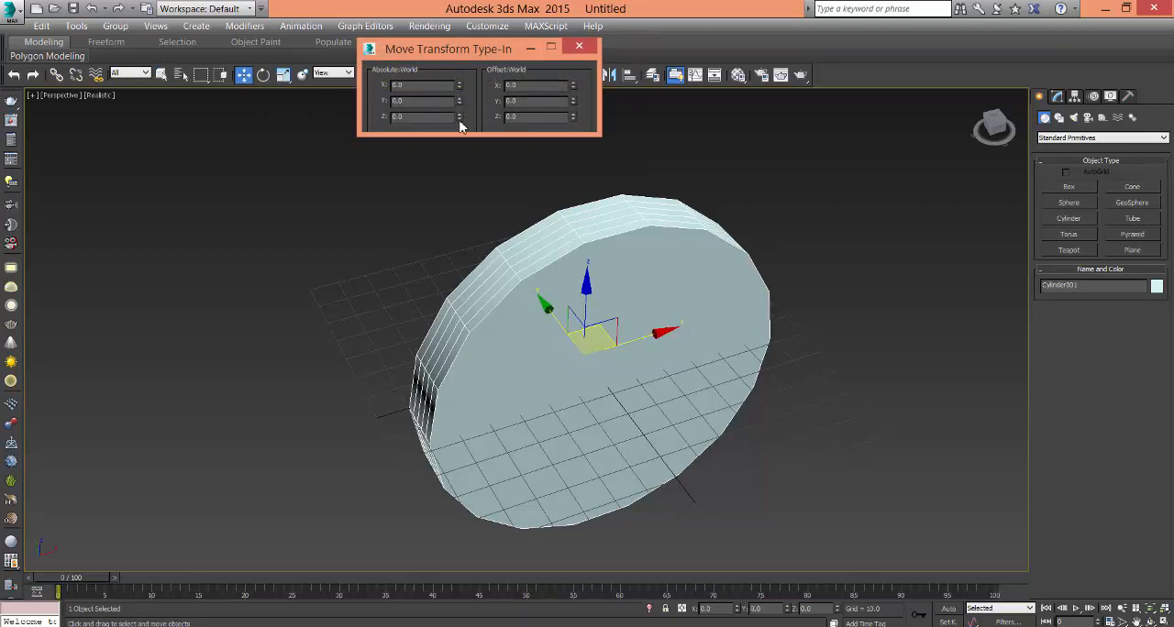
pyautogui.click(586, 48)
# - Set the cylinder's height segments to 4 and increase its height to about 31.3
pyautogui.keyDown('alt'); pyautogui.moveTo(729, 330); pyautogui.dragTo(628, 254, button='middle'); pyautogui.keyUp('alt')
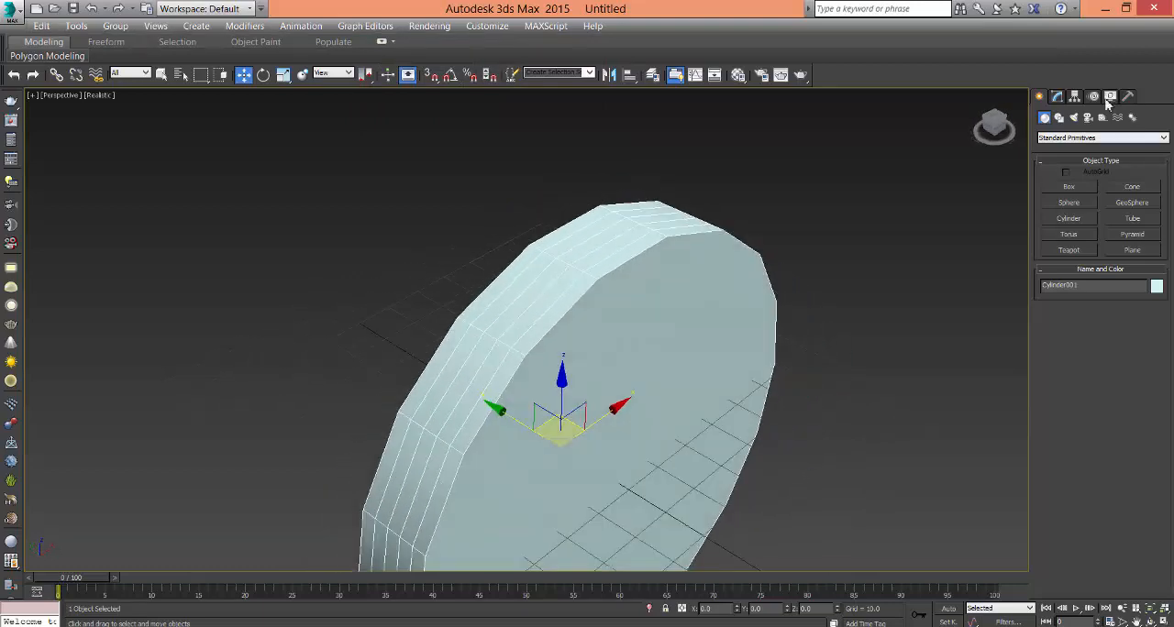
pyautogui.click(1057, 97)
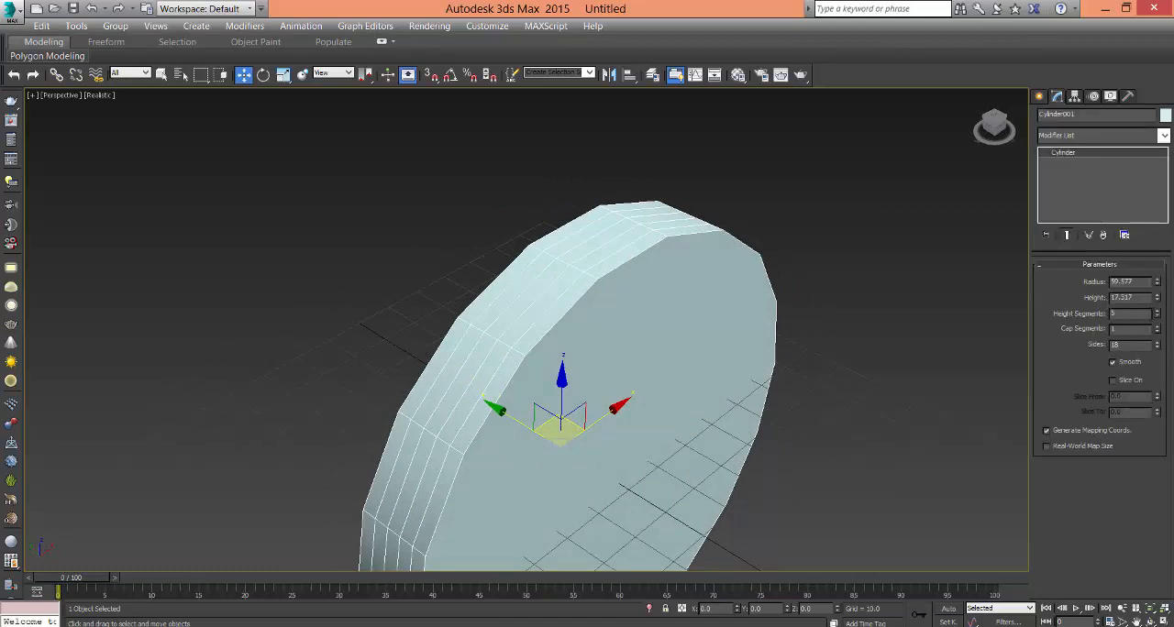
pyautogui.click(1157, 312)
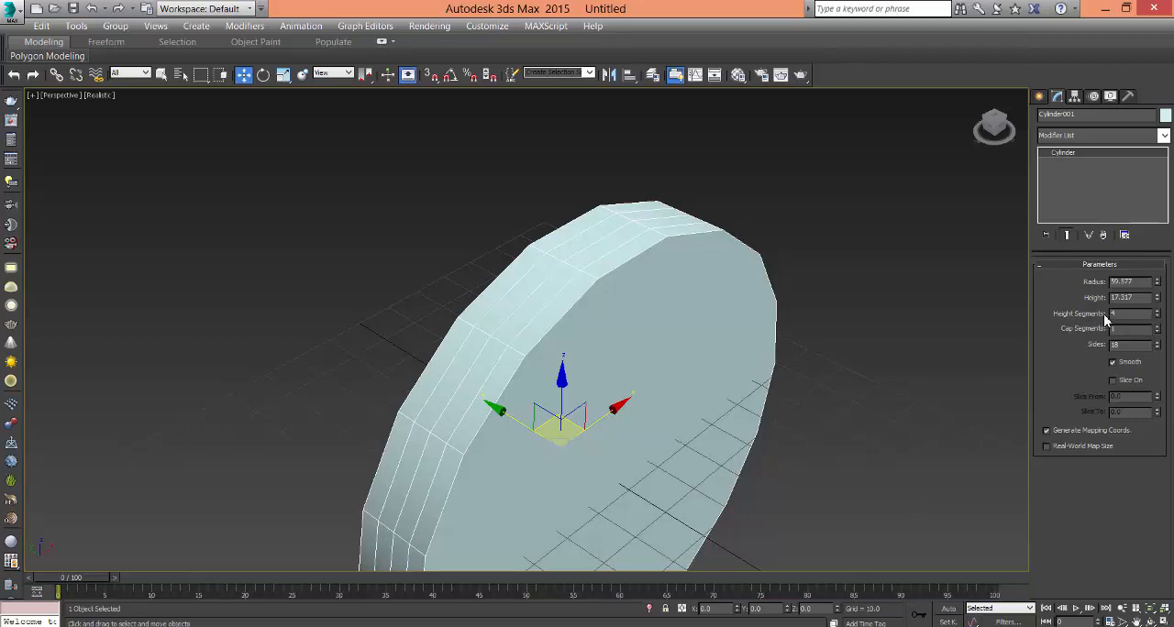
pyautogui.keyDown('alt'); pyautogui.moveTo(692, 417); pyautogui.dragTo(641, 367, button='middle'); pyautogui.keyUp('alt')
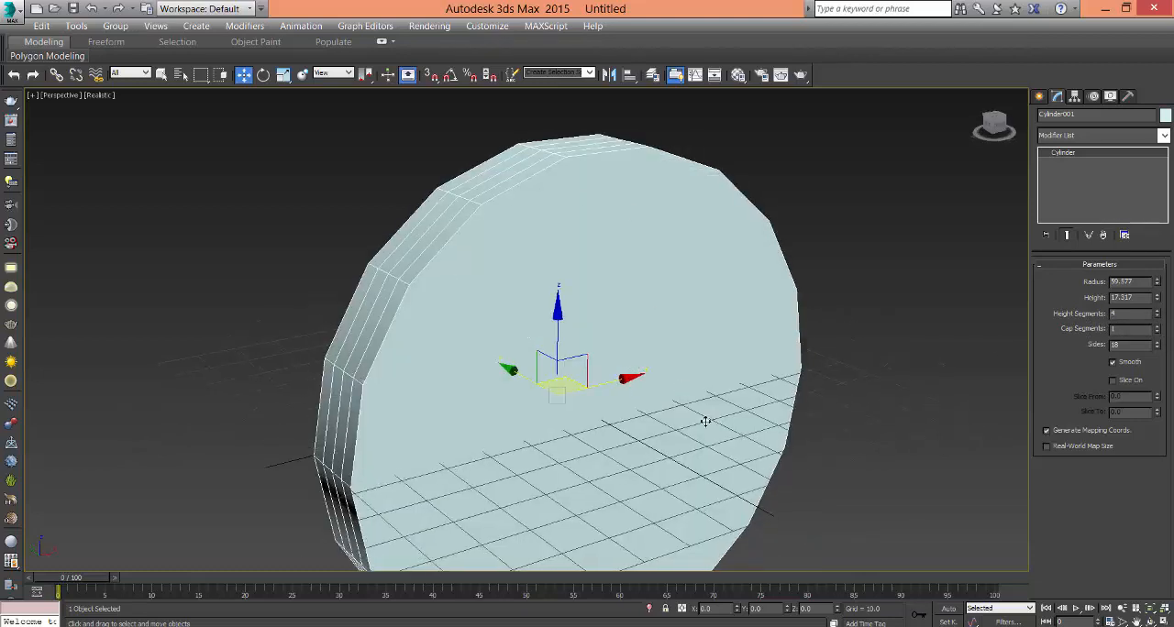
pyautogui.keyDown('alt'); pyautogui.moveTo(703, 420); pyautogui.dragTo(434, 214, button='middle'); pyautogui.keyUp('alt')
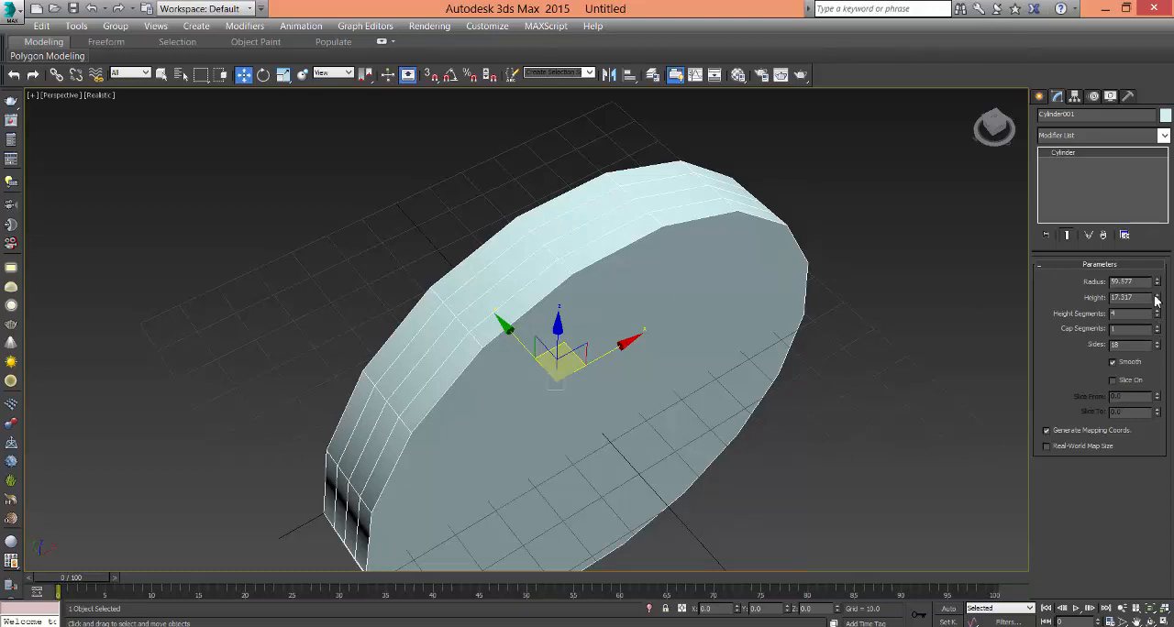
pyautogui.moveTo(1157, 298); pyautogui.dragTo(1162, 244)
# - Convert the cylinder to an Editable Poly
pyautogui.keyDown('alt'); pyautogui.moveTo(755, 330); pyautogui.dragTo(729, 304, button='middle'); pyautogui.keyUp('alt')
pyautogui.rightClick(585, 315)
pyautogui.moveTo(708, 458)
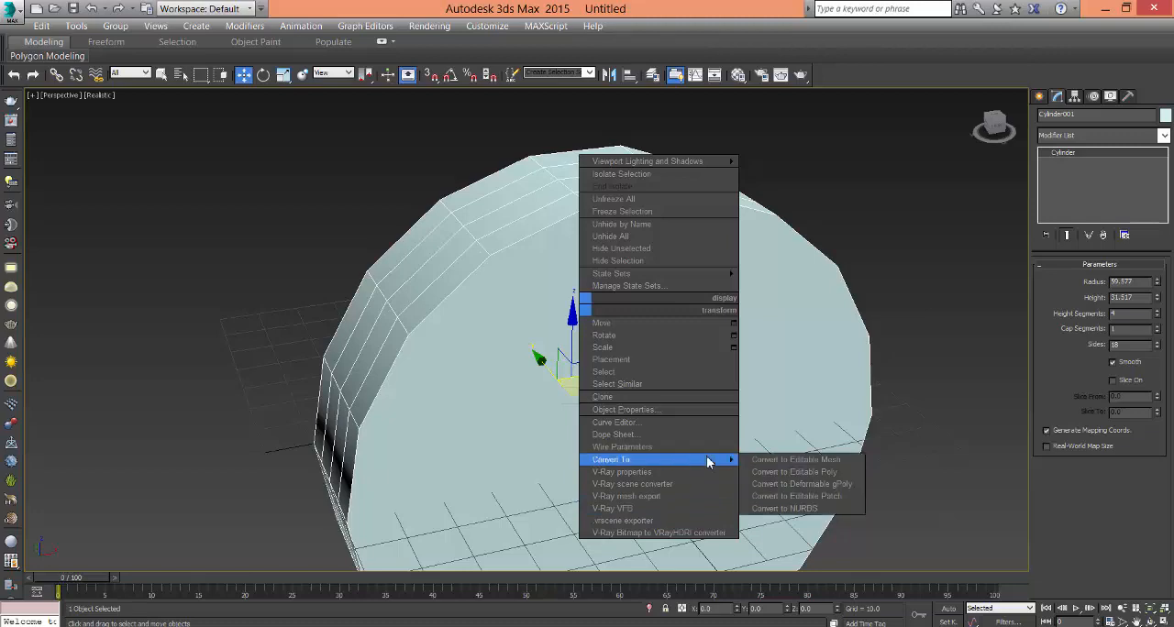
pyautogui.click(794, 472)
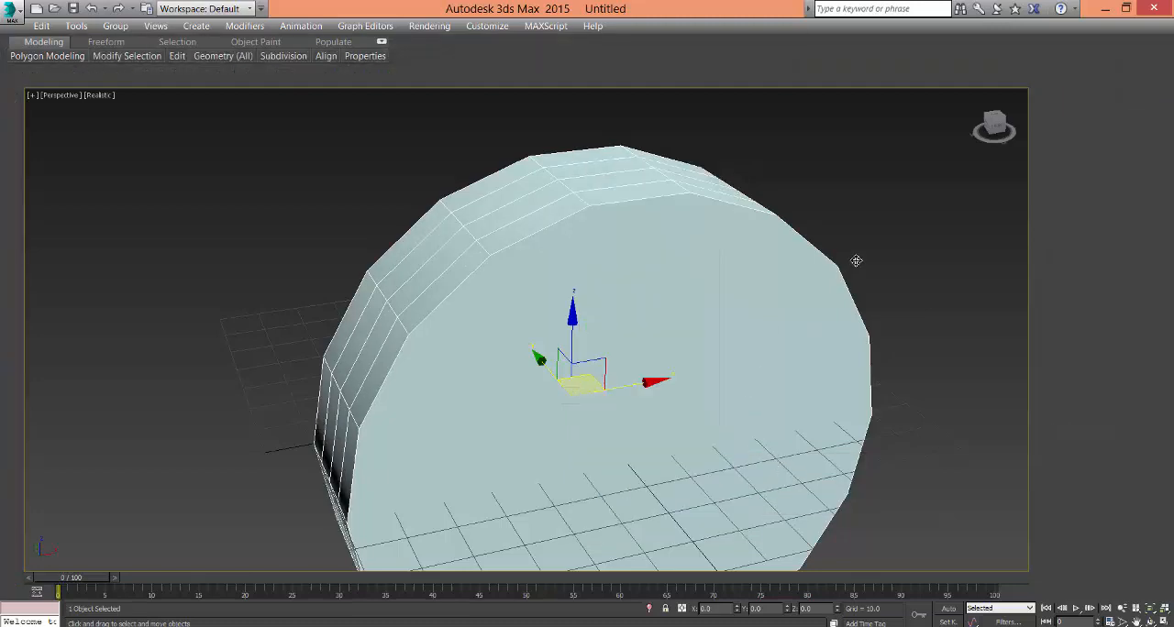
# - In the Front view, turn on soft selection and scale the two middle vertex rows inward horizontally to form the guitar body's waist
pyautogui.hotkey('alt', 'w')
pyautogui.hotkey('alt', 'w')
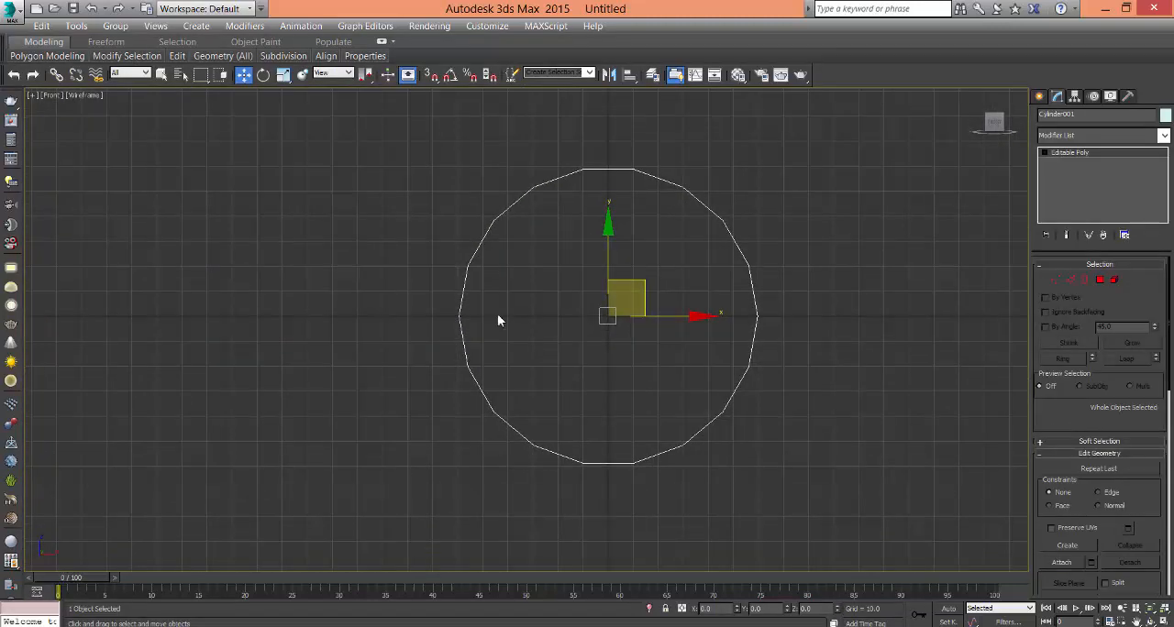
pyautogui.press('1')
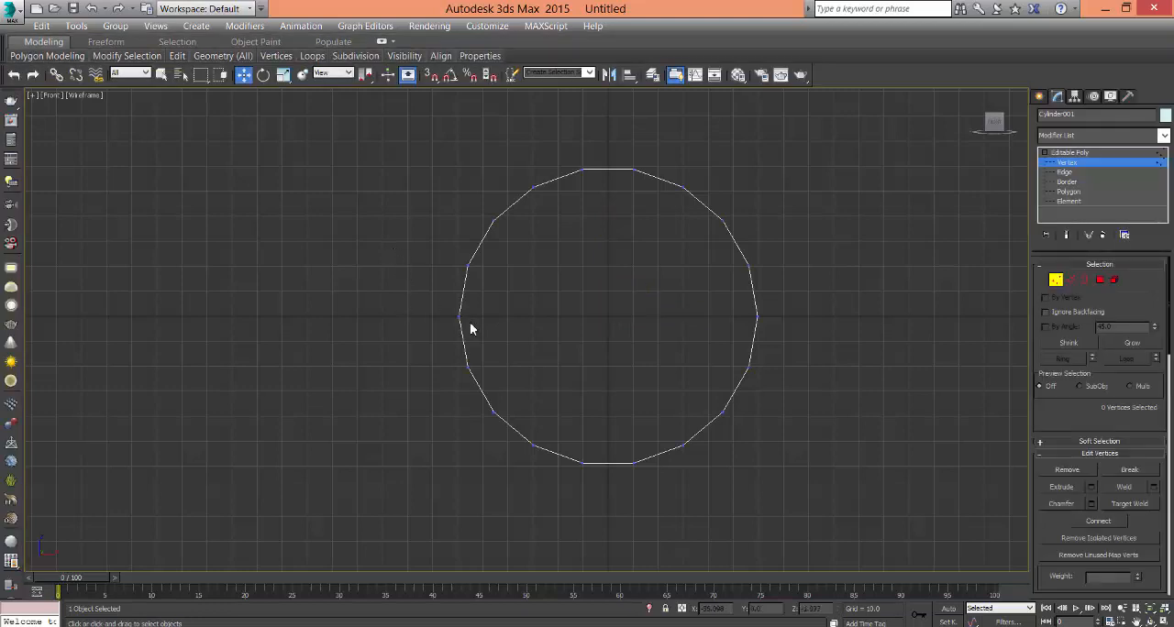
pyautogui.moveTo(438, 317); pyautogui.dragTo(811, 340)
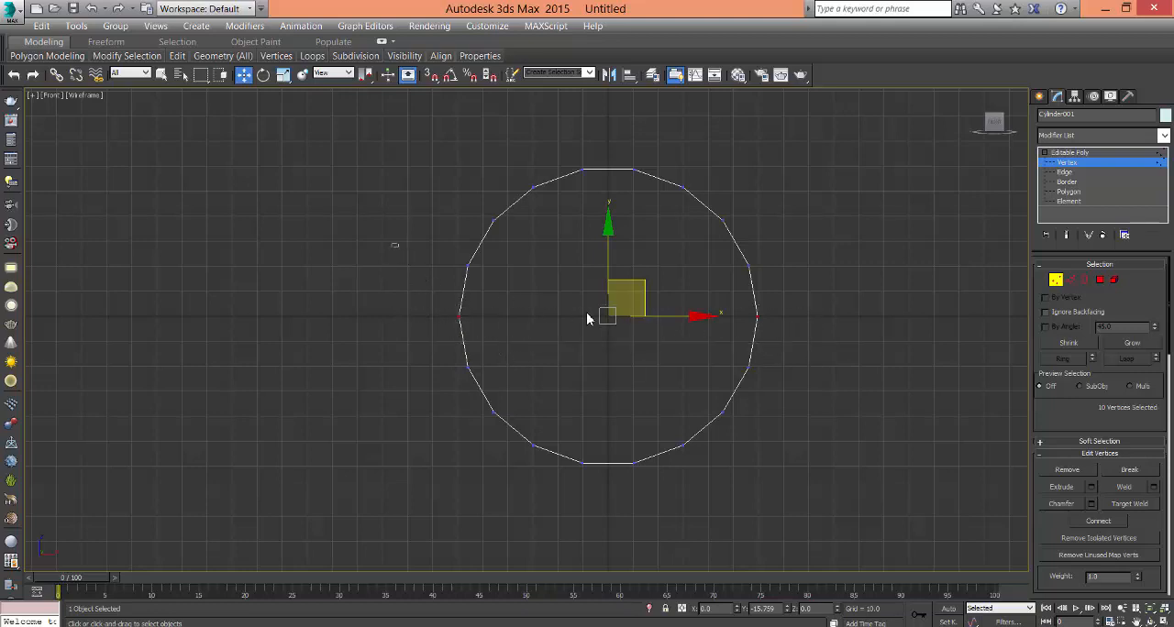
pyautogui.moveTo(840, 351); pyautogui.dragTo(840, 350)
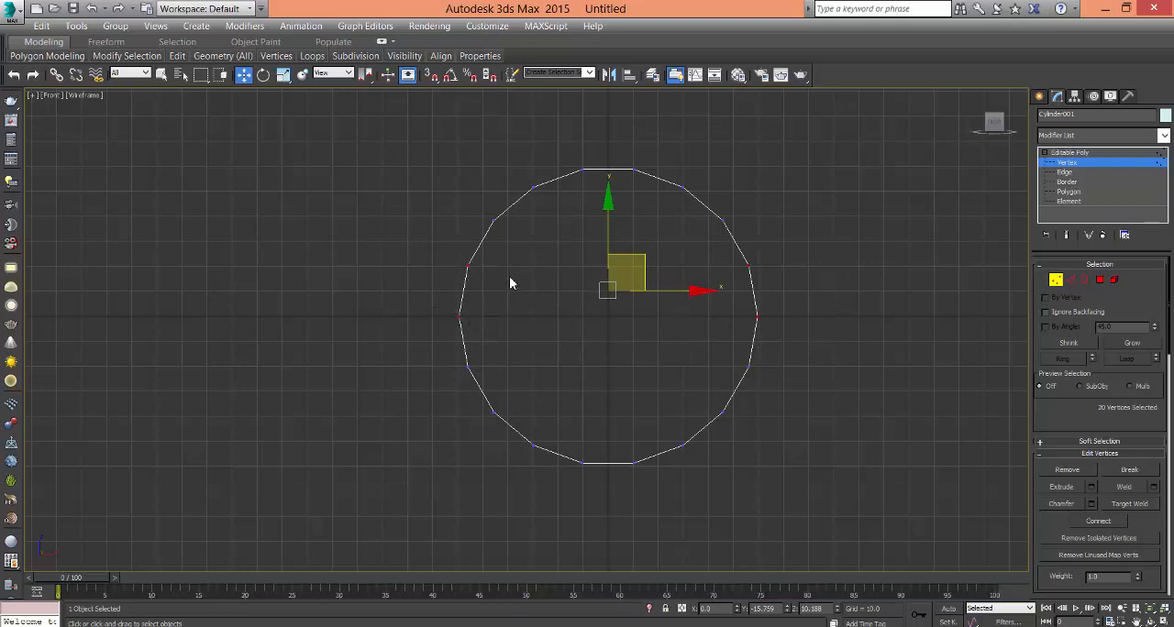
pyautogui.click(1064, 443)
pyautogui.click(1046, 277)
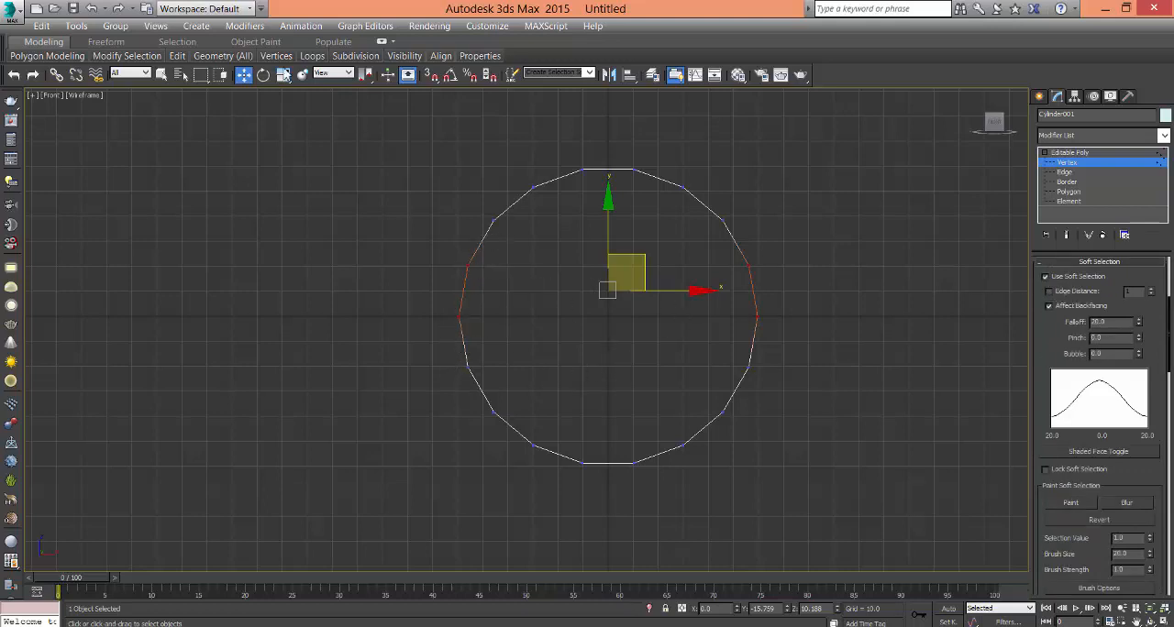
pyautogui.click(283, 74)
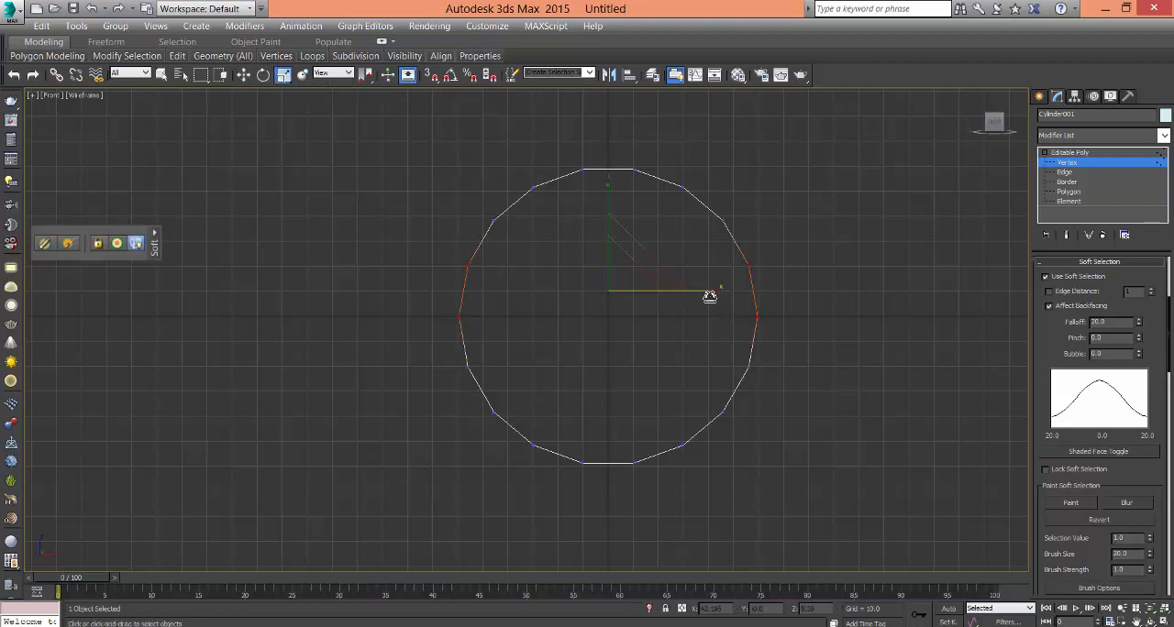
pyautogui.moveTo(709, 296); pyautogui.dragTo(671, 299)
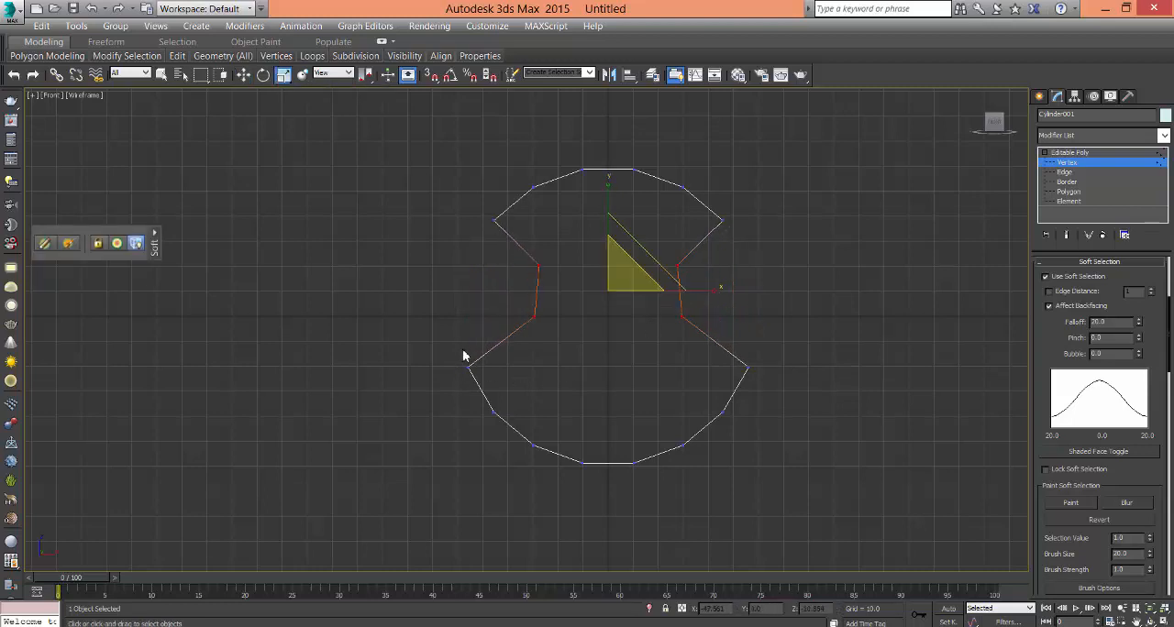
# - Scale the vertex row just below the waist and the row just above it inward horizontally to round the outline
pyautogui.moveTo(461, 344); pyautogui.dragTo(798, 386)
pyautogui.moveTo(710, 370); pyautogui.dragTo(700, 373)
pyautogui.moveTo(463, 208); pyautogui.dragTo(773, 243)
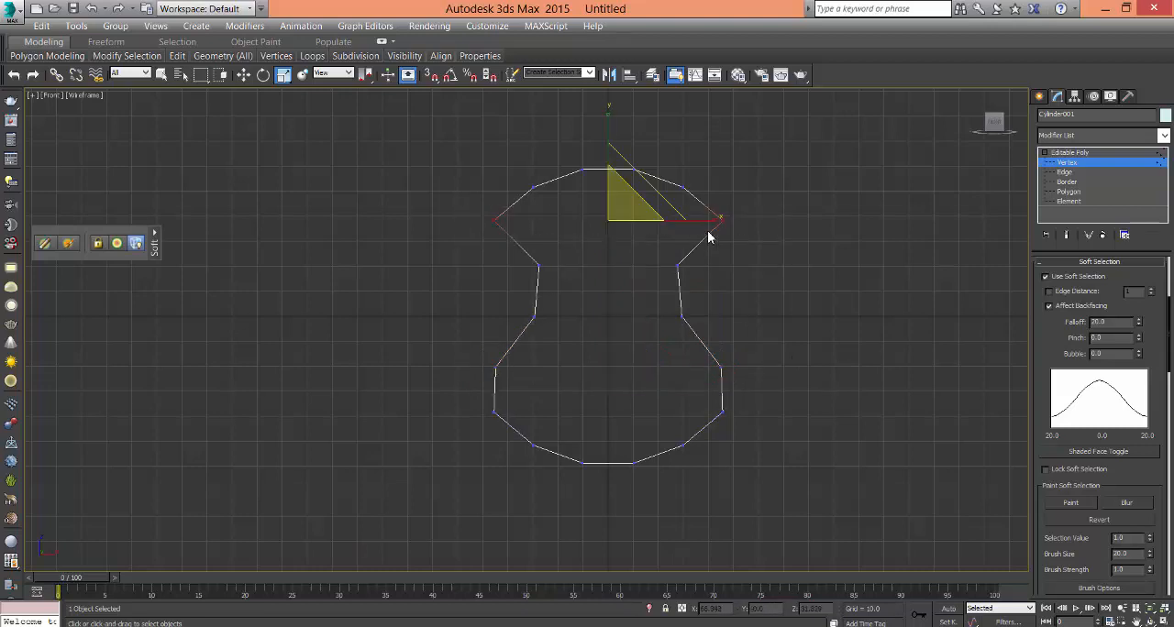
pyautogui.moveTo(706, 223); pyautogui.dragTo(694, 234)
pyautogui.click(795, 437)
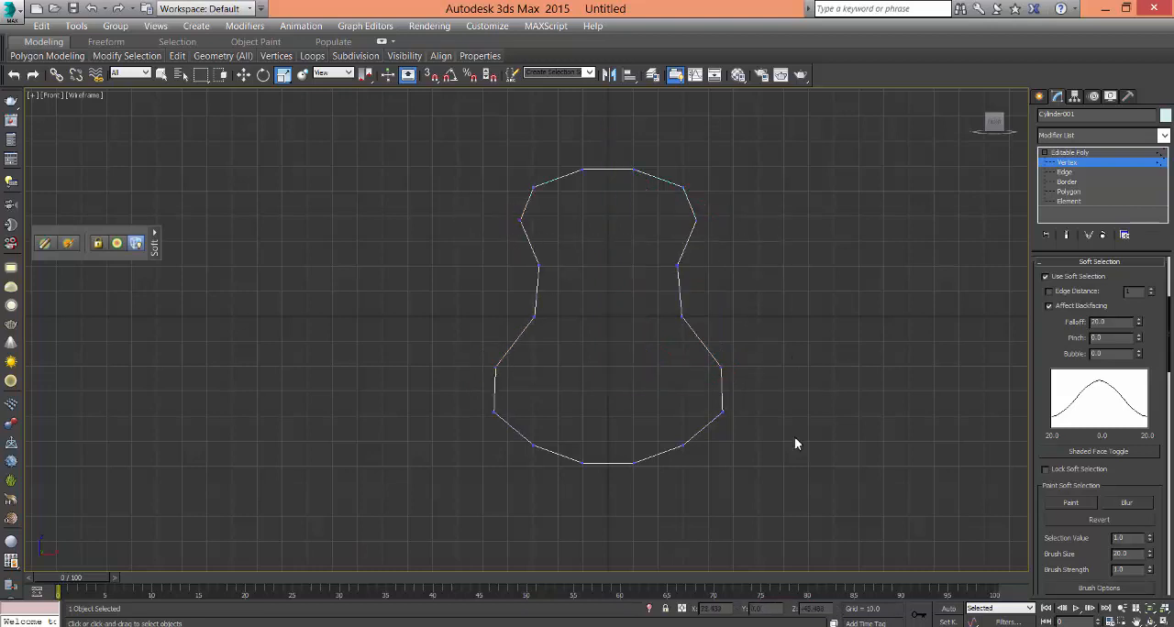
# - Narrow the waist further by scaling its two vertex rows inward horizontally, and clear the vertex selection
pyautogui.moveTo(765, 377); pyautogui.dragTo(749, 415, button='middle')
pyautogui.moveTo(498, 294); pyautogui.dragTo(707, 386)
pyautogui.moveTo(694, 308); pyautogui.dragTo(702, 333)
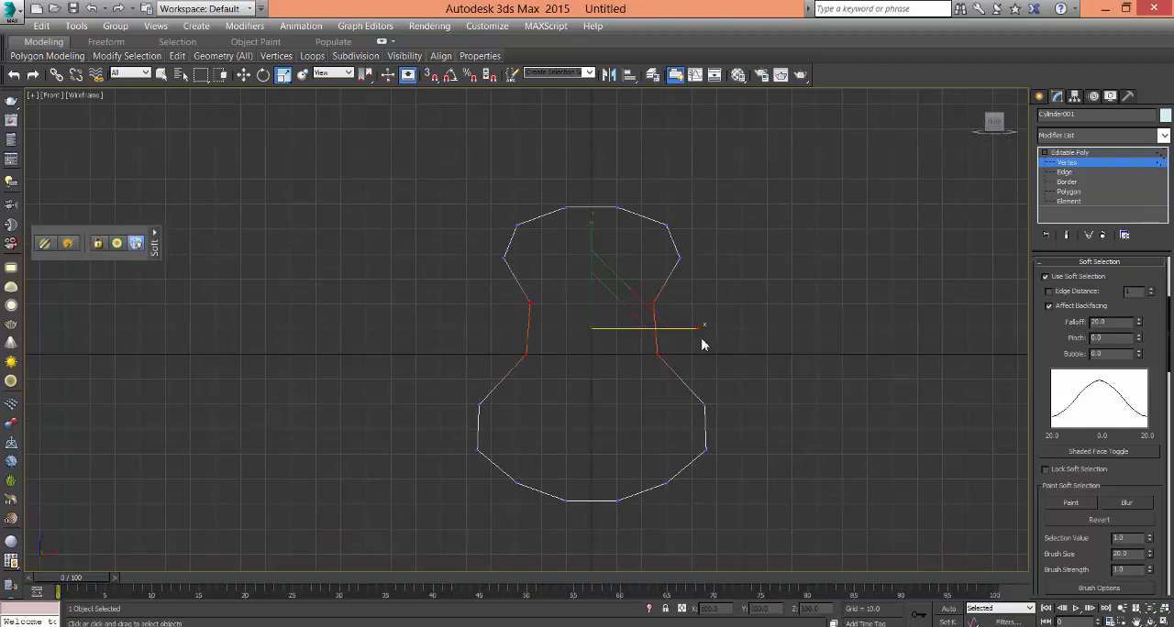
pyautogui.click(736, 383)
pyautogui.moveTo(706, 465); pyautogui.dragTo(709, 488, button='middle')
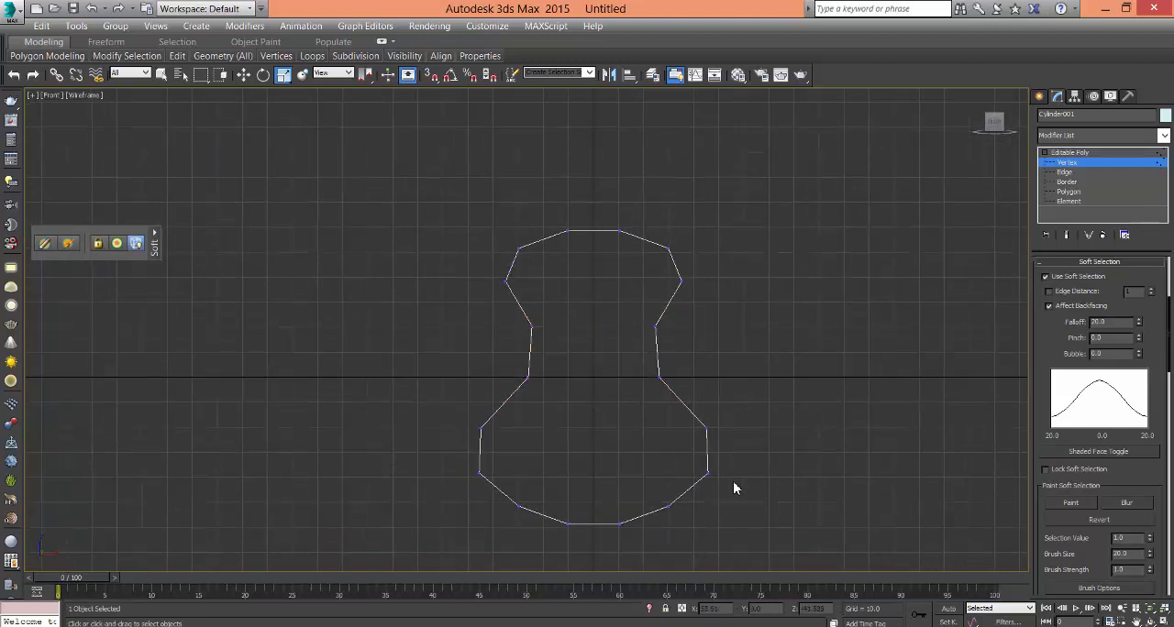
# - Examine the guitar body's front face and side walls from several angles in the Perspective view
pyautogui.hotkey('alt', 'w')
pyautogui.click(747, 483)
pyautogui.hotkey('alt', 'w')
pyautogui.scroll(-4, 714, 404)
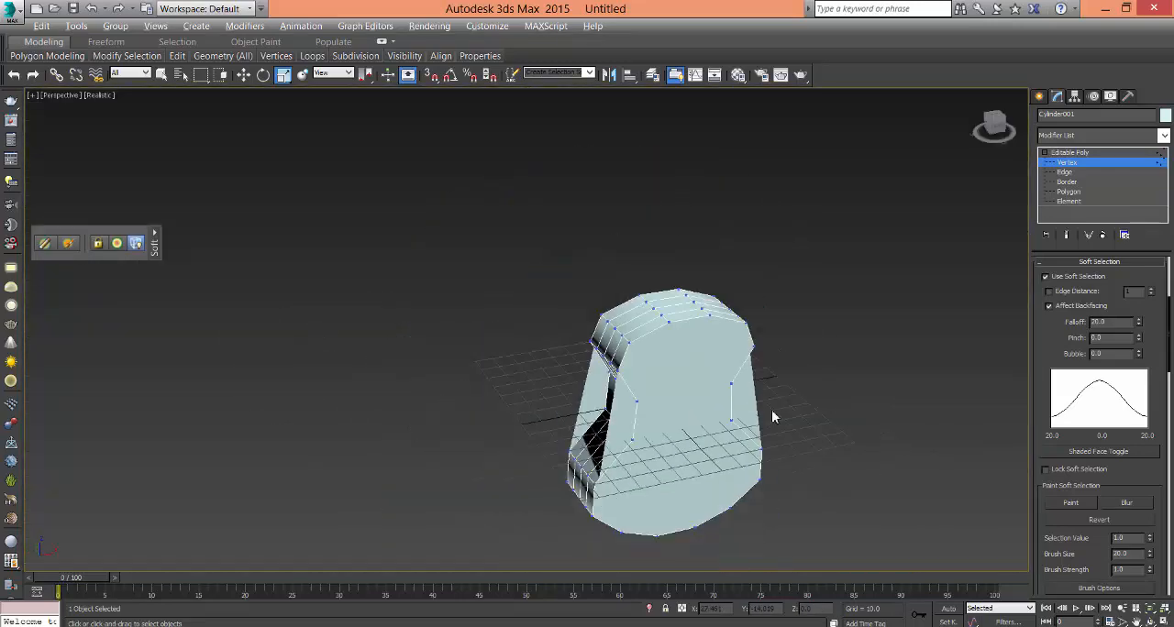
pyautogui.keyDown('alt'); pyautogui.moveTo(773, 417); pyautogui.dragTo(689, 367, button='middle'); pyautogui.keyUp('alt')
pyautogui.scroll(3, 689, 367)
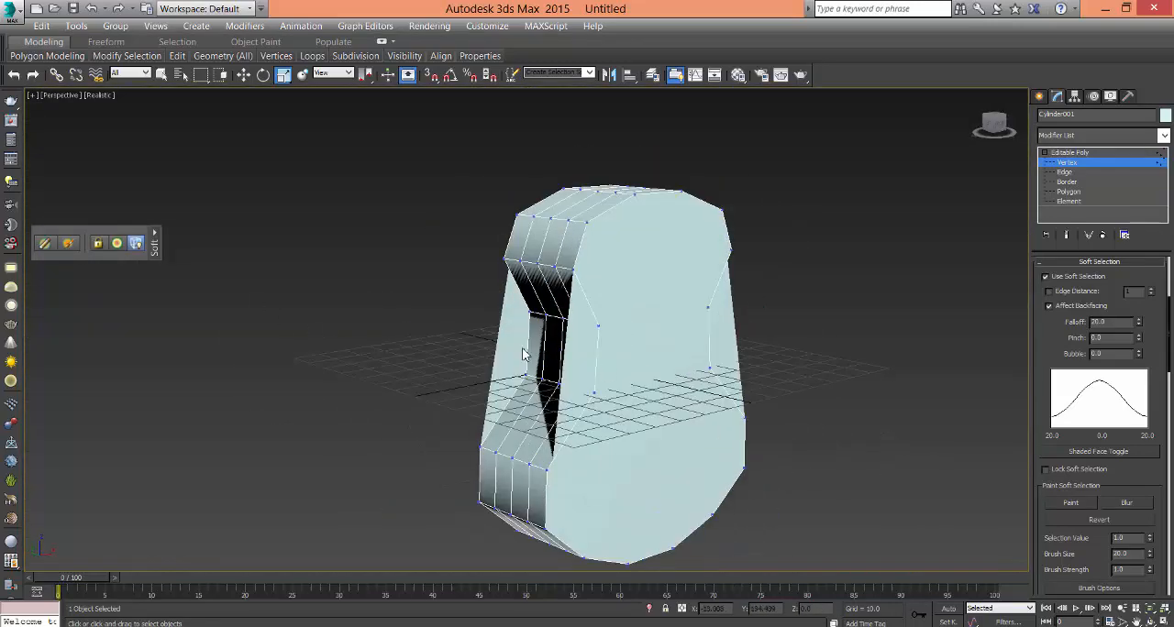
pyautogui.keyDown('alt'); pyautogui.moveTo(682, 406); pyautogui.dragTo(623, 307, button='middle'); pyautogui.keyUp('alt')
pyautogui.scroll(3, 632, 394)
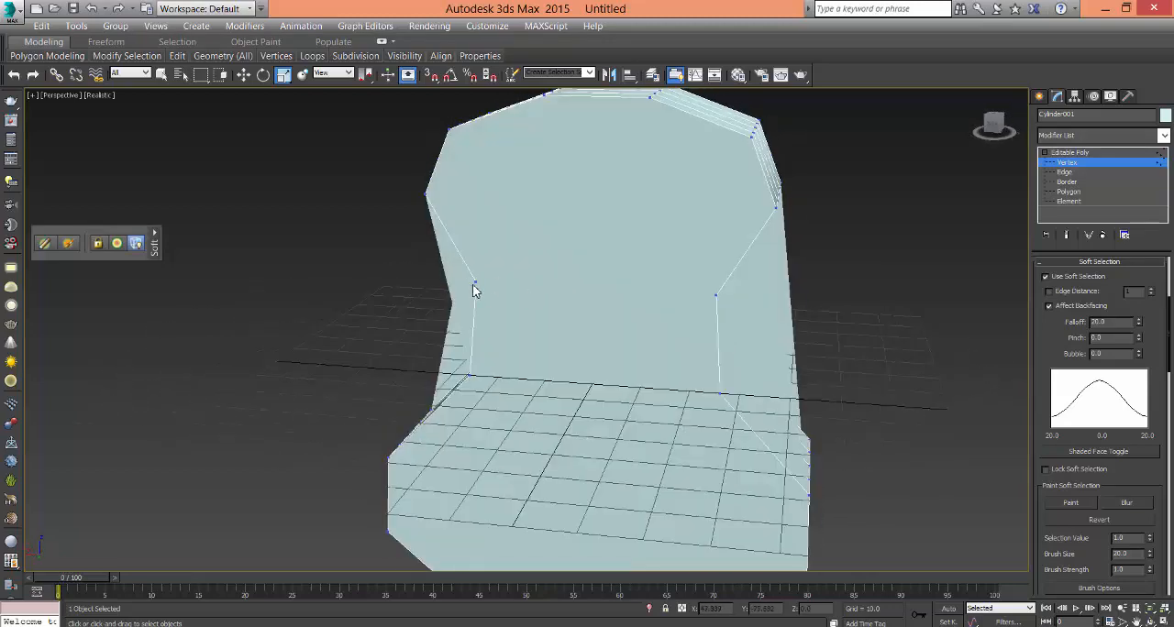
pyautogui.keyDown('alt'); pyautogui.moveTo(767, 346); pyautogui.dragTo(563, 358, button='middle'); pyautogui.keyUp('alt')
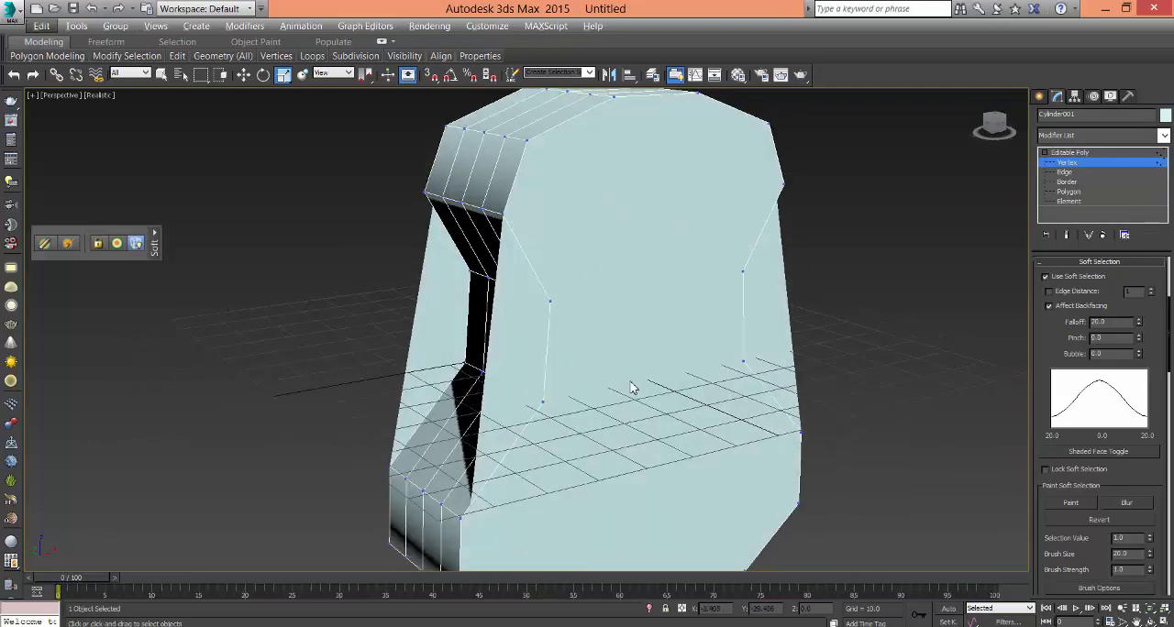
pyautogui.hotkey('alt', 'w')
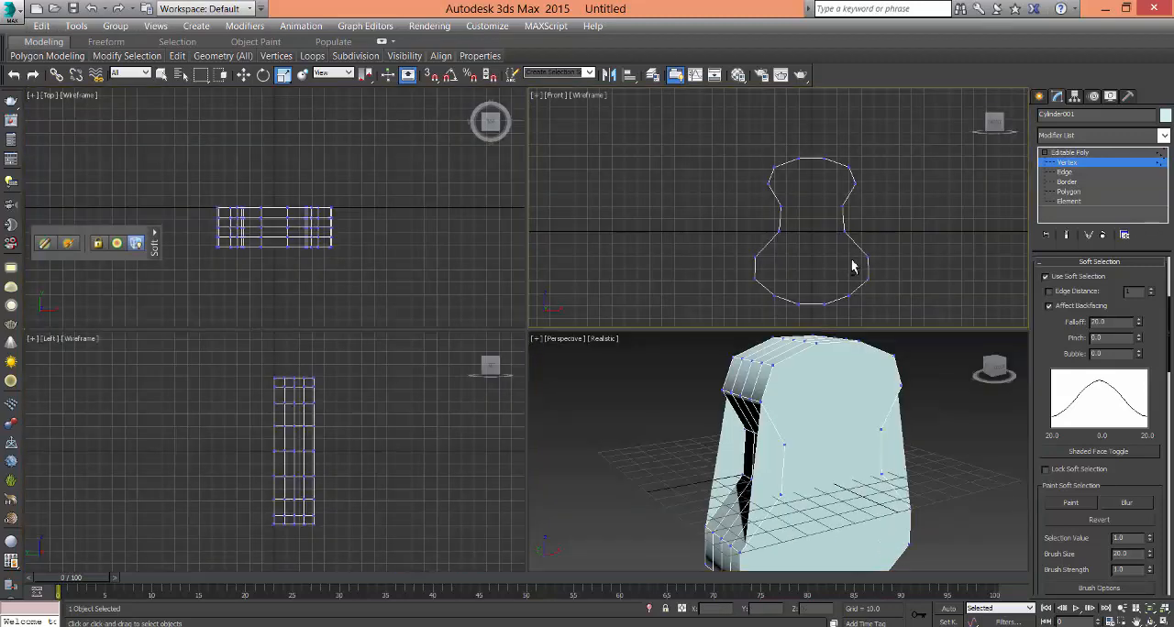
# - In the Front view, select the top and bottom vertices just left of centre, connect them with a vertical edge, and clear the selection
pyautogui.hotkey('alt', 'w')
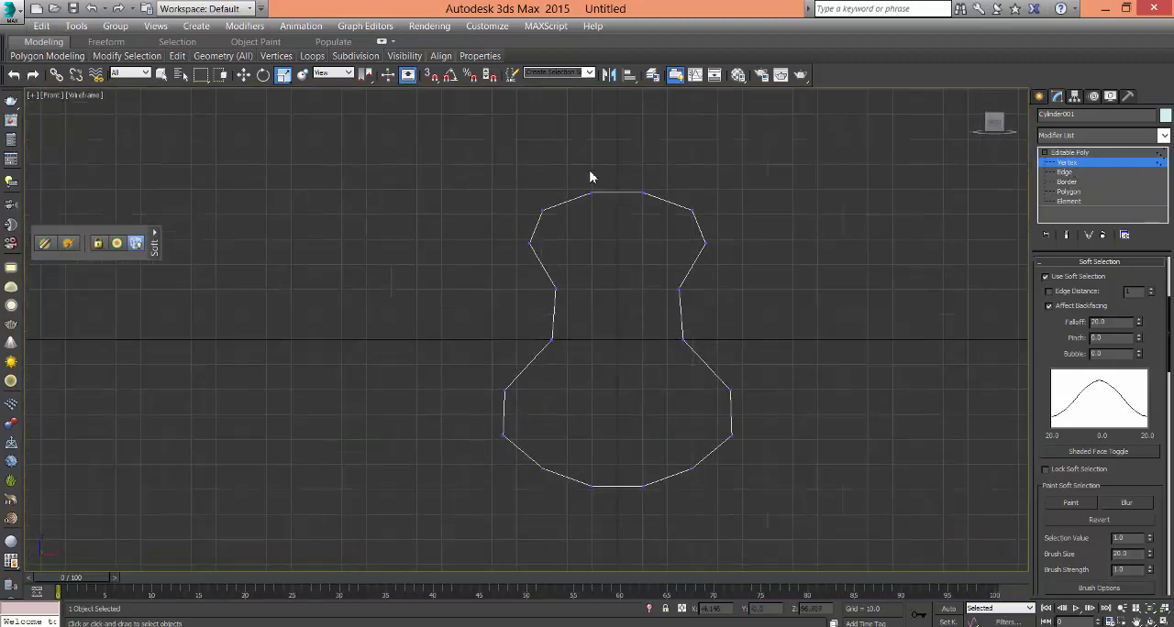
pyautogui.moveTo(588, 177); pyautogui.dragTo(598, 244)
pyautogui.keyDown('ctrl'); pyautogui.moveTo(570, 463); pyautogui.dragTo(609, 505); pyautogui.keyUp('ctrl')
pyautogui.hotkey('alt', 'w')
pyautogui.hotkey('alt', 'w')
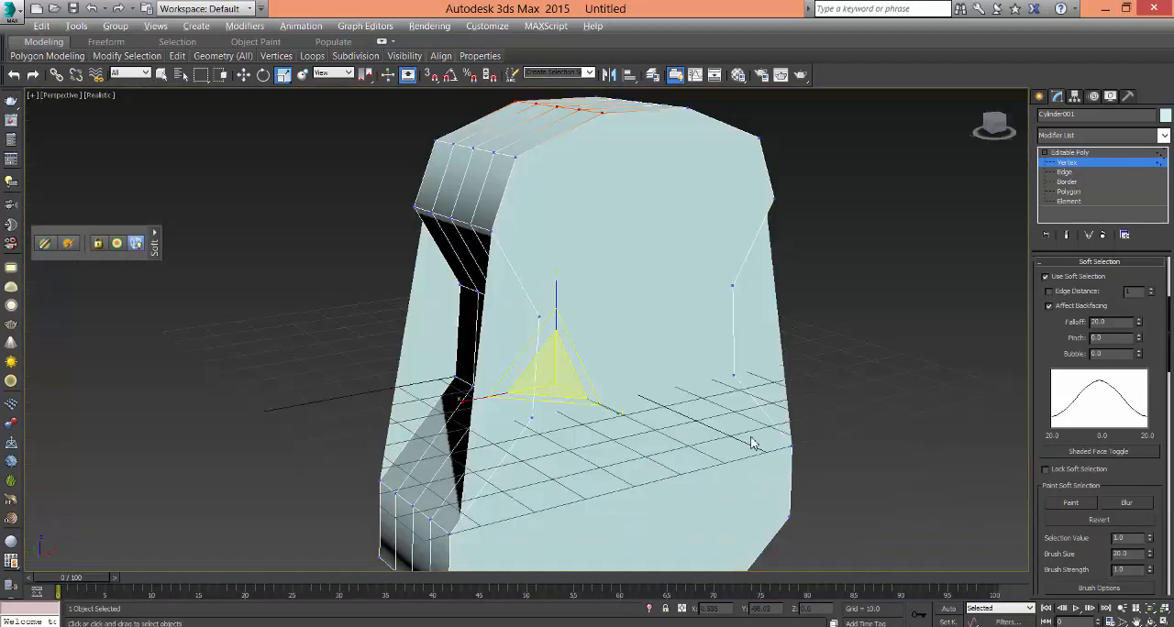
pyautogui.keyDown('alt'); pyautogui.moveTo(736, 466); pyautogui.dragTo(618, 252, button='middle'); pyautogui.keyUp('alt')
pyautogui.rightClick(617, 249)
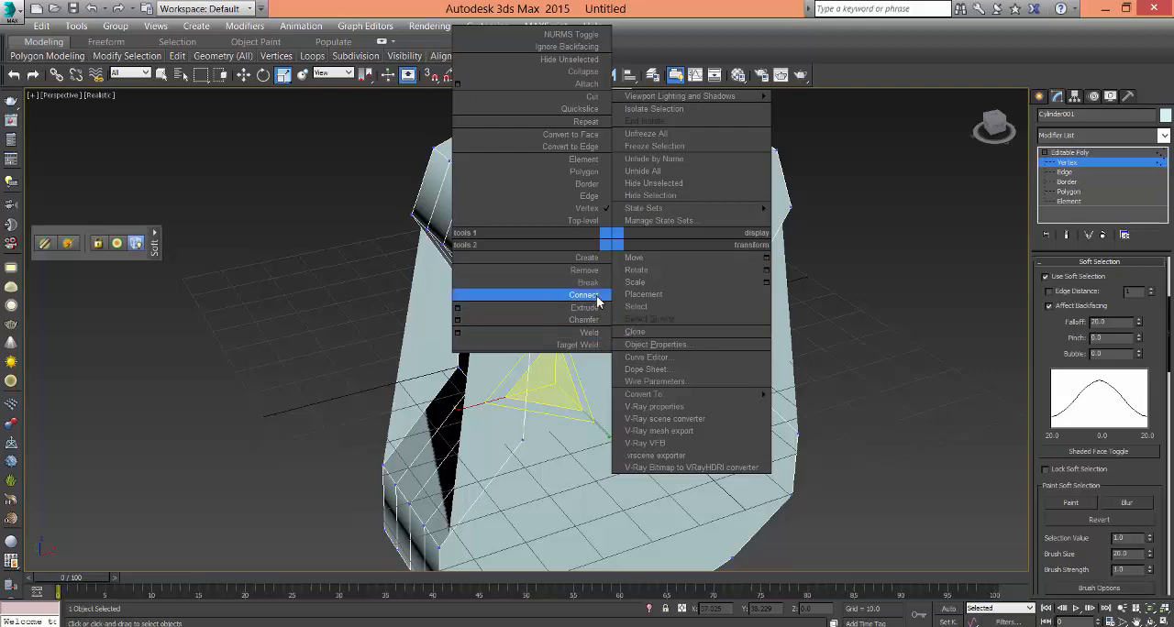
pyautogui.click(584, 294)
pyautogui.click(846, 347)
# - Turn off soft selection and connect the top and bottom vertices just right of centre with a second vertical edge
pyautogui.keyDown('alt'); pyautogui.moveTo(622, 383); pyautogui.dragTo(575, 385, button='middle'); pyautogui.keyUp('alt')
pyautogui.hotkey('alt', 'w')
pyautogui.middleClick(731, 197)
pyautogui.hotkey('alt', 'w')
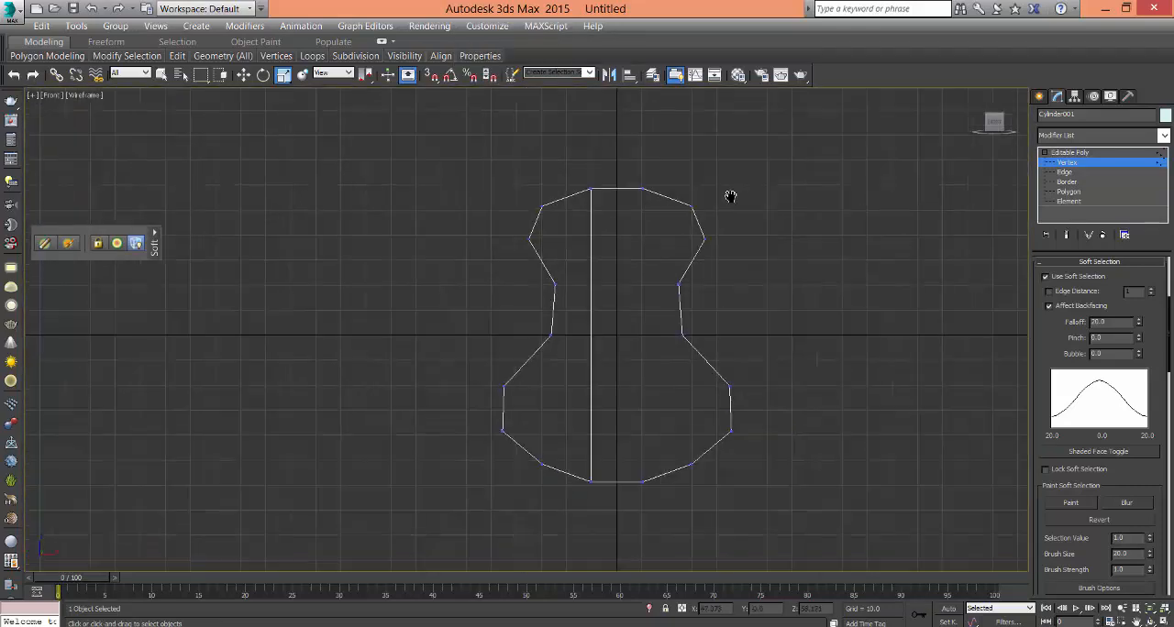
pyautogui.click(647, 199)
pyautogui.keyDown('ctrl'); pyautogui.click(643, 480); pyautogui.keyUp('ctrl')
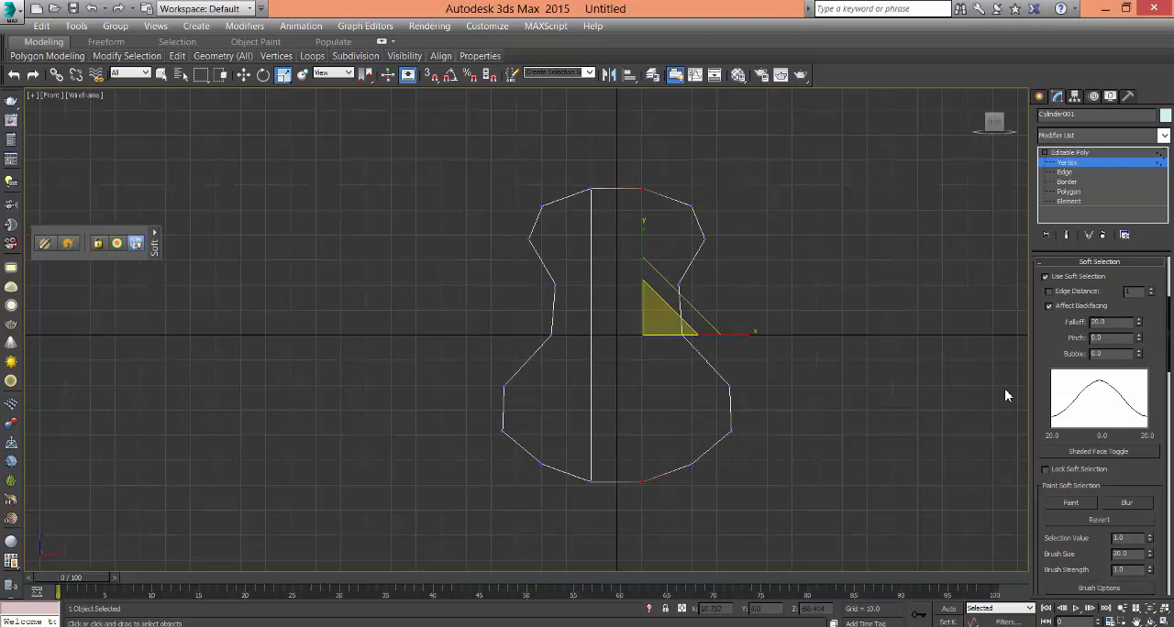
pyautogui.click(1047, 278)
pyautogui.rightClick(650, 376)
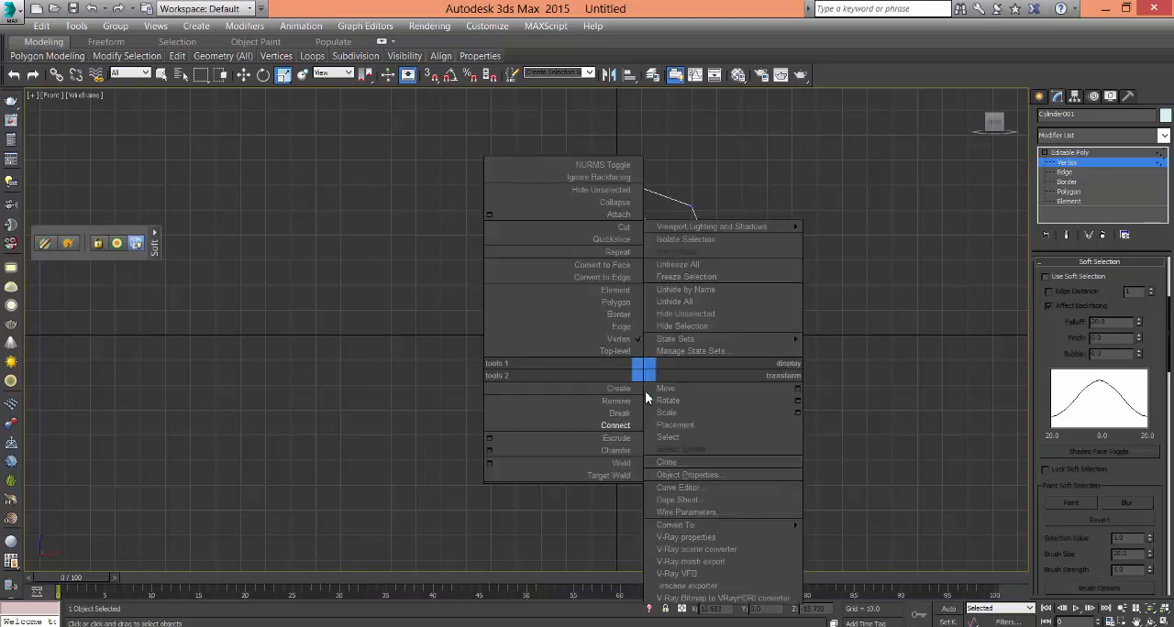
pyautogui.click(560, 426)
# - Check the two vertical edges on the guitar body in the Front and Perspective views
pyautogui.hotkey('alt', 'w')
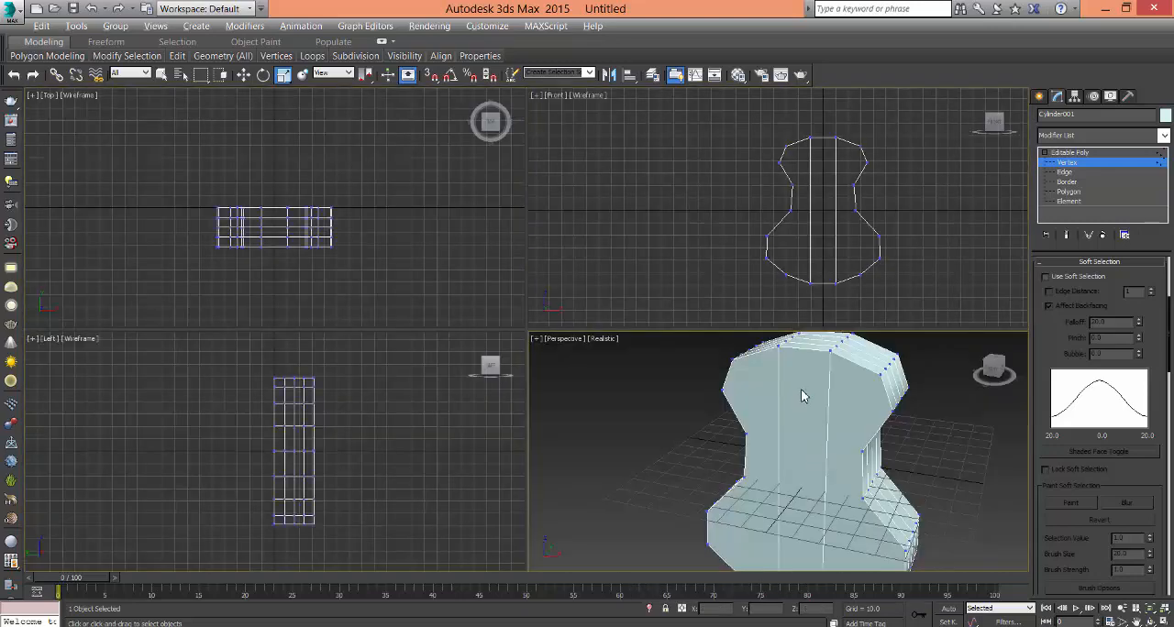
pyautogui.click(678, 302)
pyautogui.hotkey('alt', 'w')
pyautogui.moveTo(676, 303); pyautogui.dragTo(720, 263, button='middle')
pyautogui.scroll(2, 719, 262)
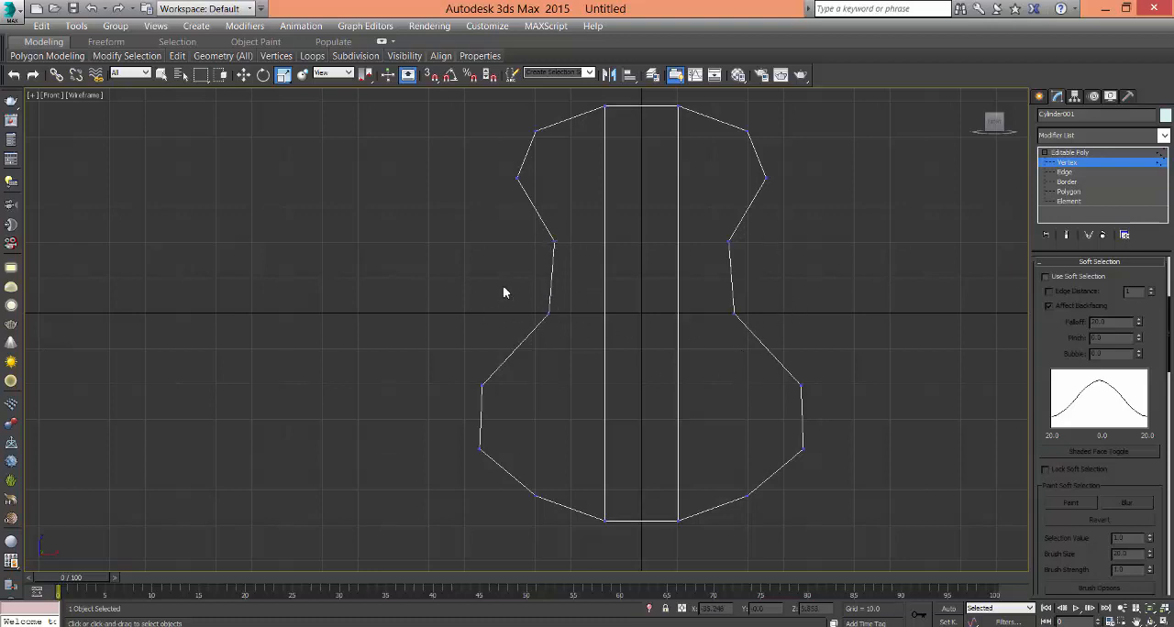
pyautogui.hotkey('alt', 'w')
pyautogui.click(843, 486)
pyautogui.hotkey('alt', 'w')
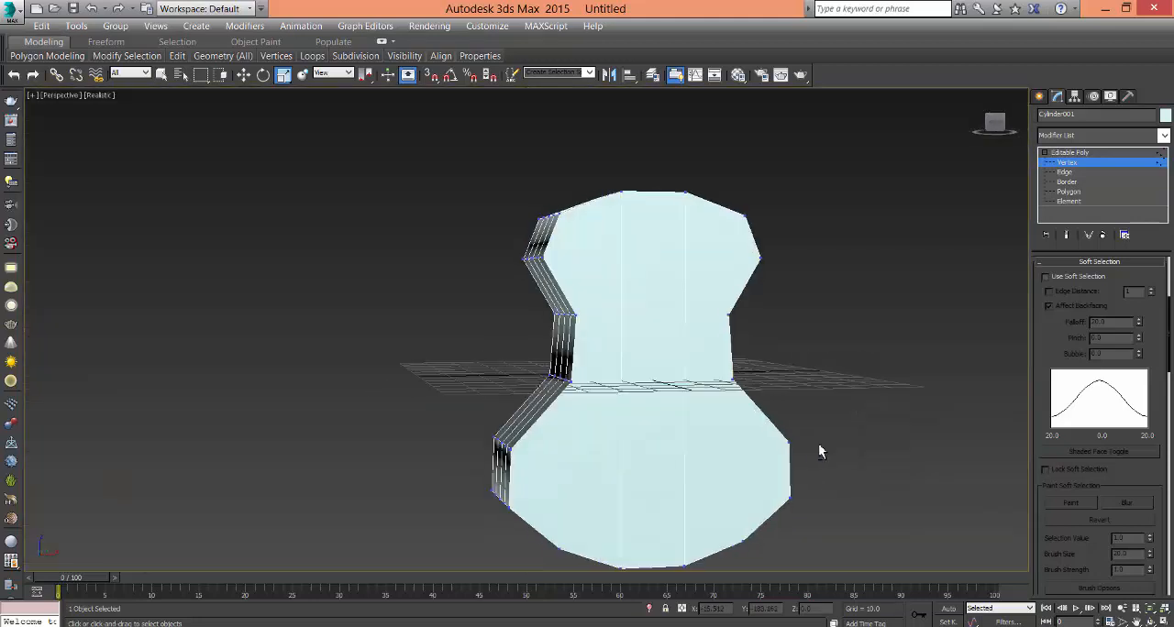
pyautogui.keyDown('alt'); pyautogui.moveTo(821, 452); pyautogui.dragTo(835, 454, button='middle'); pyautogui.keyUp('alt')
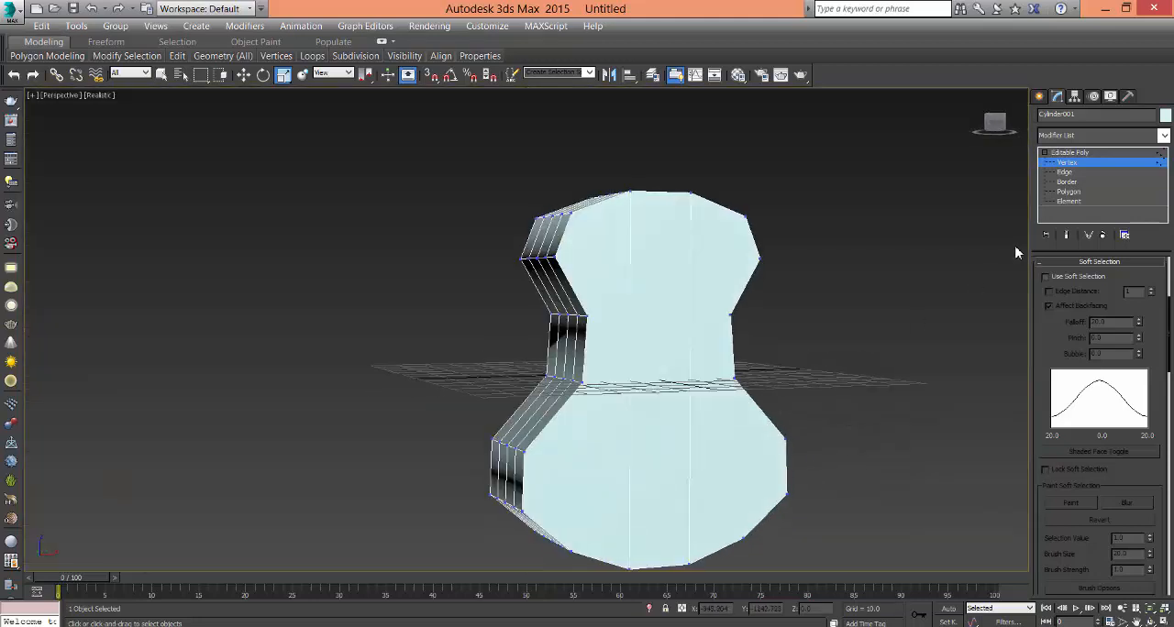
# - Try to connect the two upper waist vertices across the body's front face, and clear the selection
pyautogui.click(588, 318)
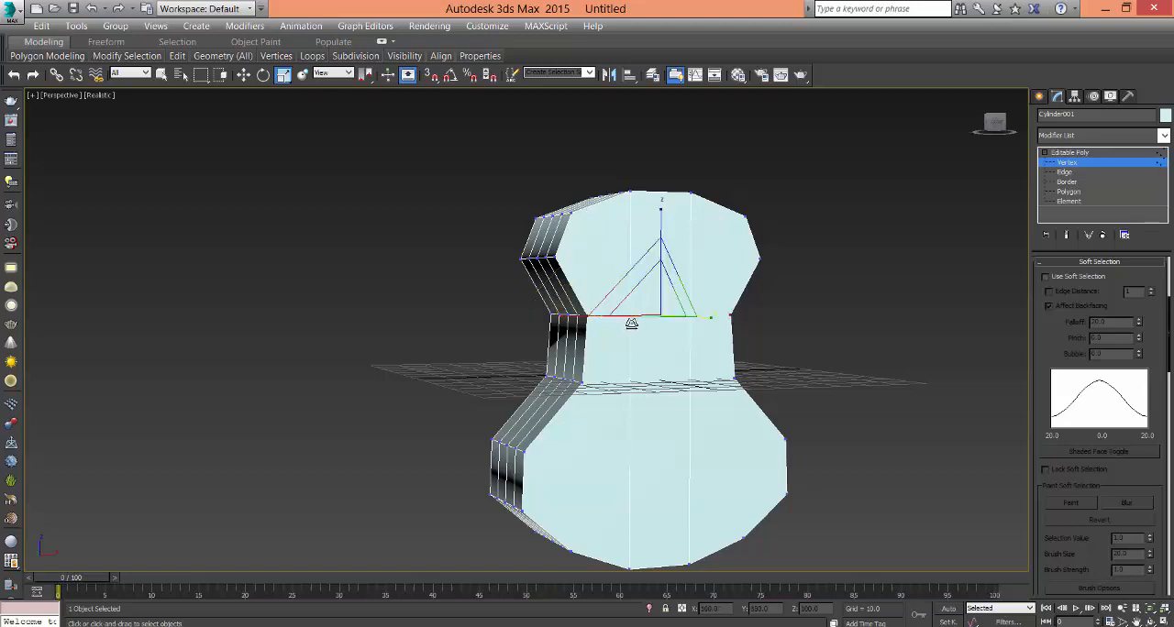
pyautogui.rightClick(606, 343)
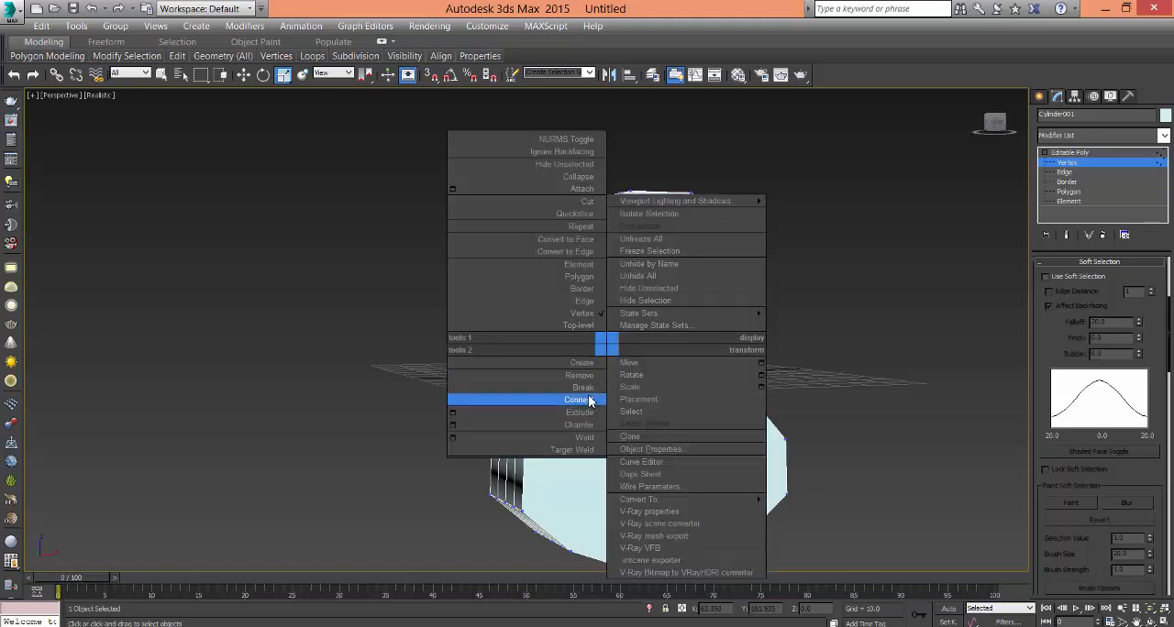
pyautogui.click(595, 400)
pyautogui.keyDown('alt'); pyautogui.moveTo(815, 388); pyautogui.dragTo(783, 422, button='middle'); pyautogui.keyUp('alt')
pyautogui.scroll(4, 720, 338)
pyautogui.keyDown('alt'); pyautogui.moveTo(720, 339); pyautogui.dragTo(784, 354, button='middle'); pyautogui.keyUp('alt')
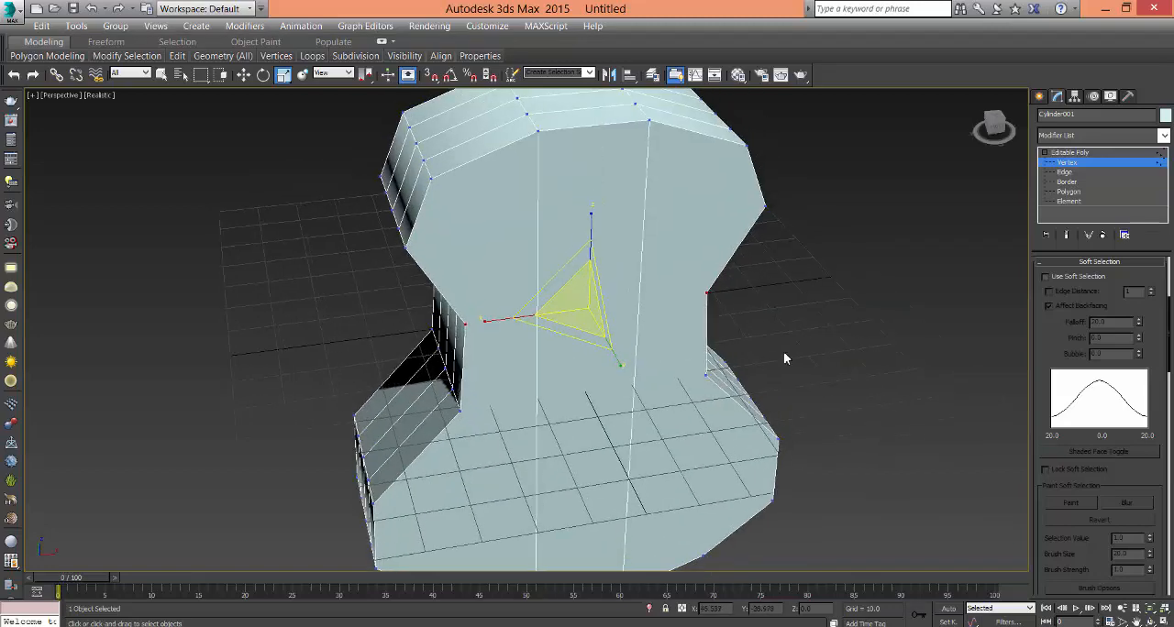
pyautogui.click(646, 405)
pyautogui.keyDown('alt'); pyautogui.moveTo(725, 440); pyautogui.dragTo(587, 349, button='middle'); pyautogui.keyUp('alt')
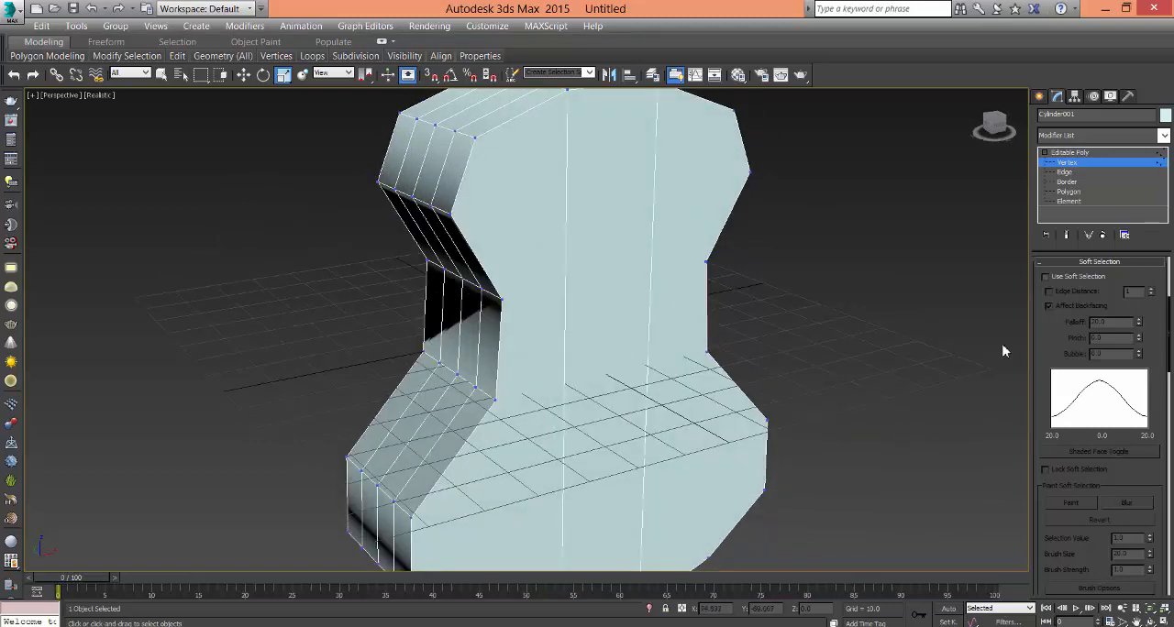
# - Widen the command panel to two columns and bring the Edit Vertices and Edit Geometry options into view
pyautogui.moveTo(1031, 332); pyautogui.dragTo(886, 332)
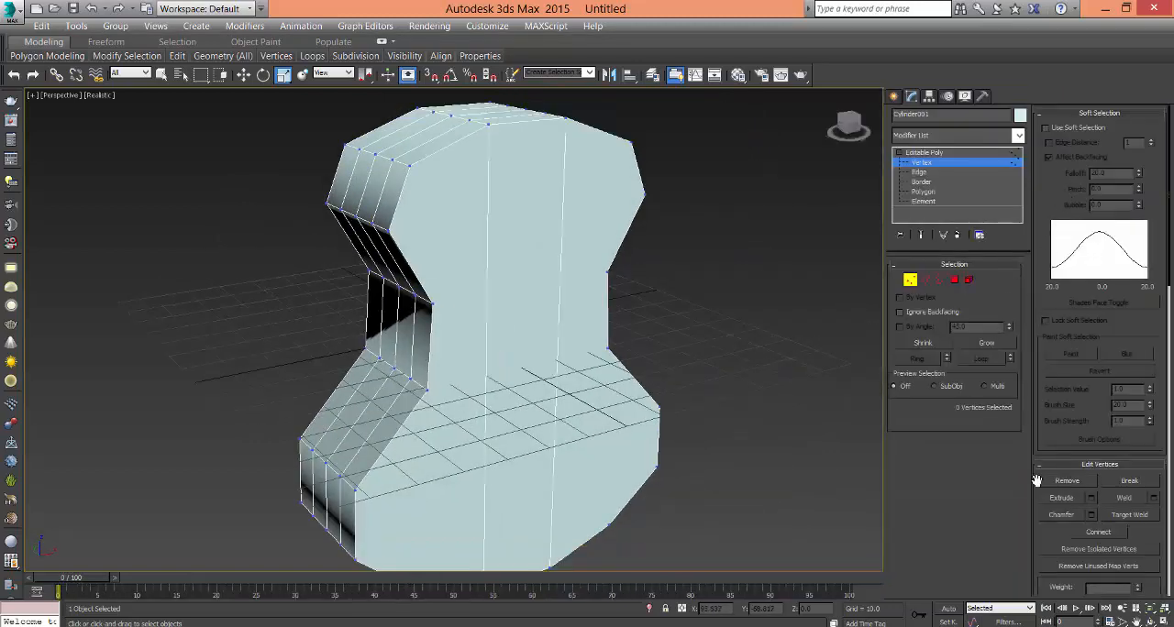
pyautogui.scroll(-8, 1091, 431)
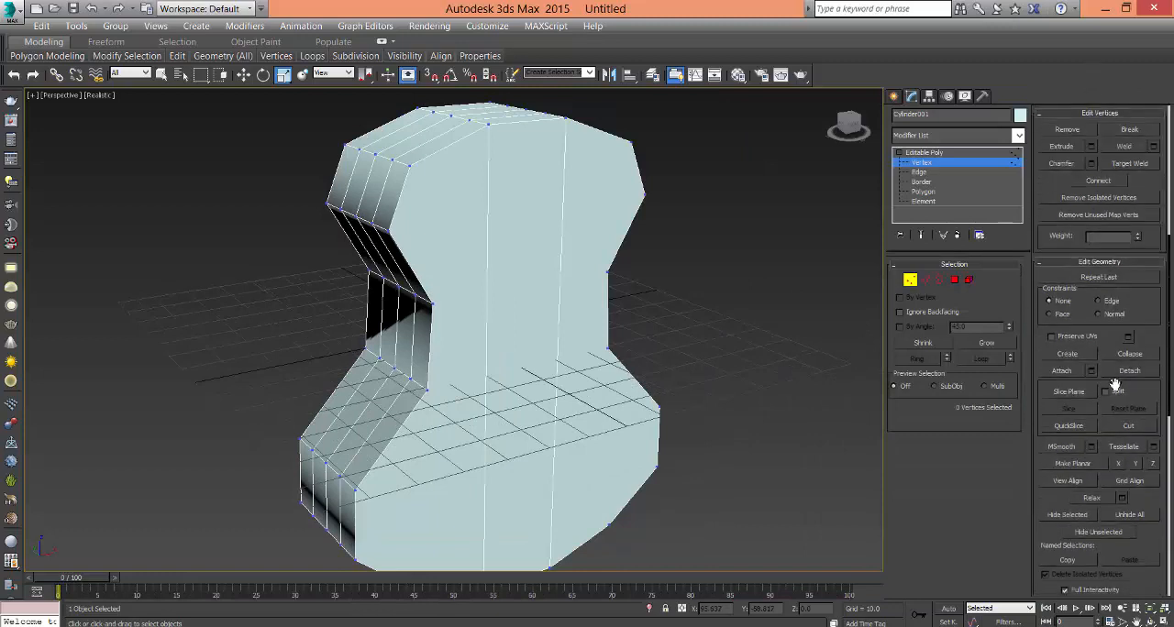
pyautogui.rightClick(647, 370)
pyautogui.rightClick(663, 342)
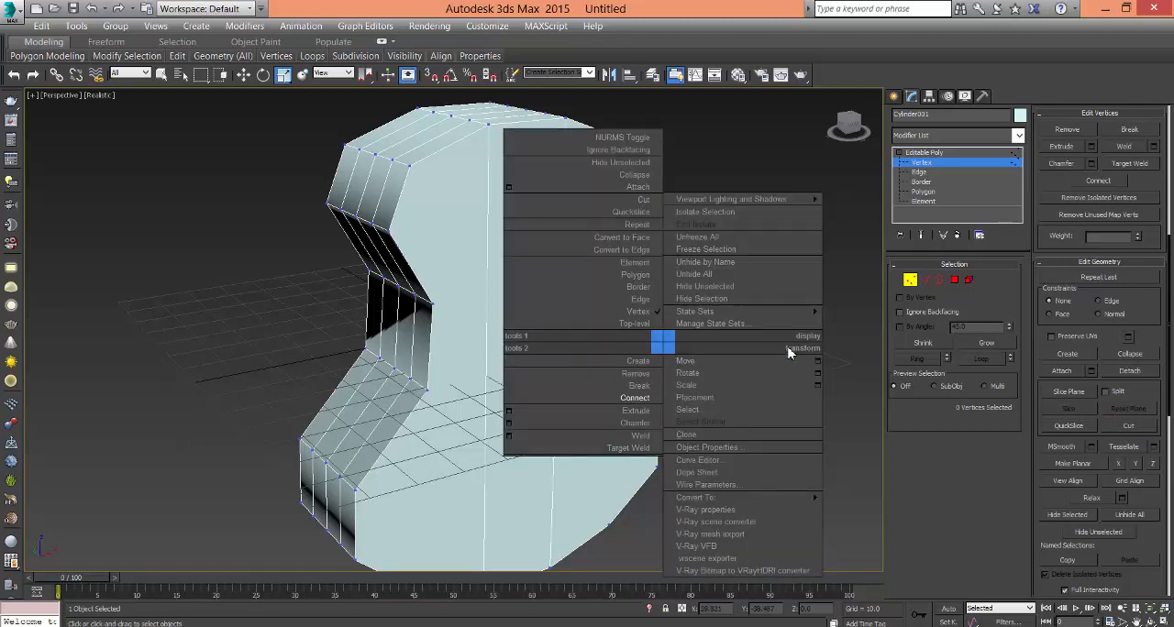
pyautogui.click(518, 311)
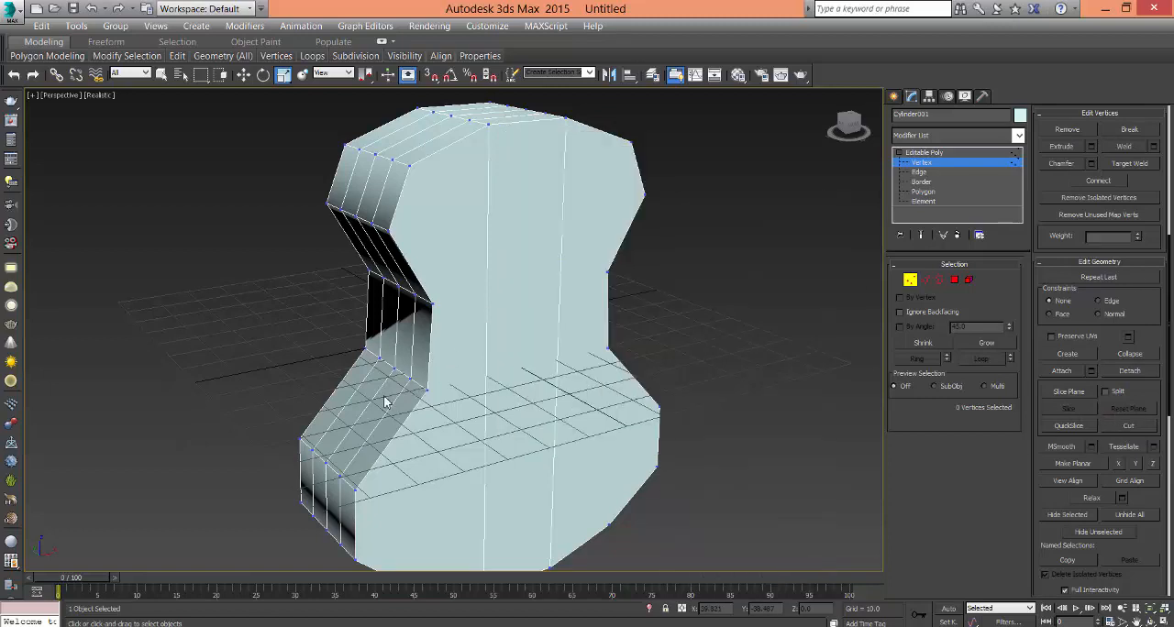
# - Use Cut to add edges across the front face between the upper waist vertices and between the lower waist vertices
pyautogui.click(433, 306)
pyautogui.rightClick(458, 304)
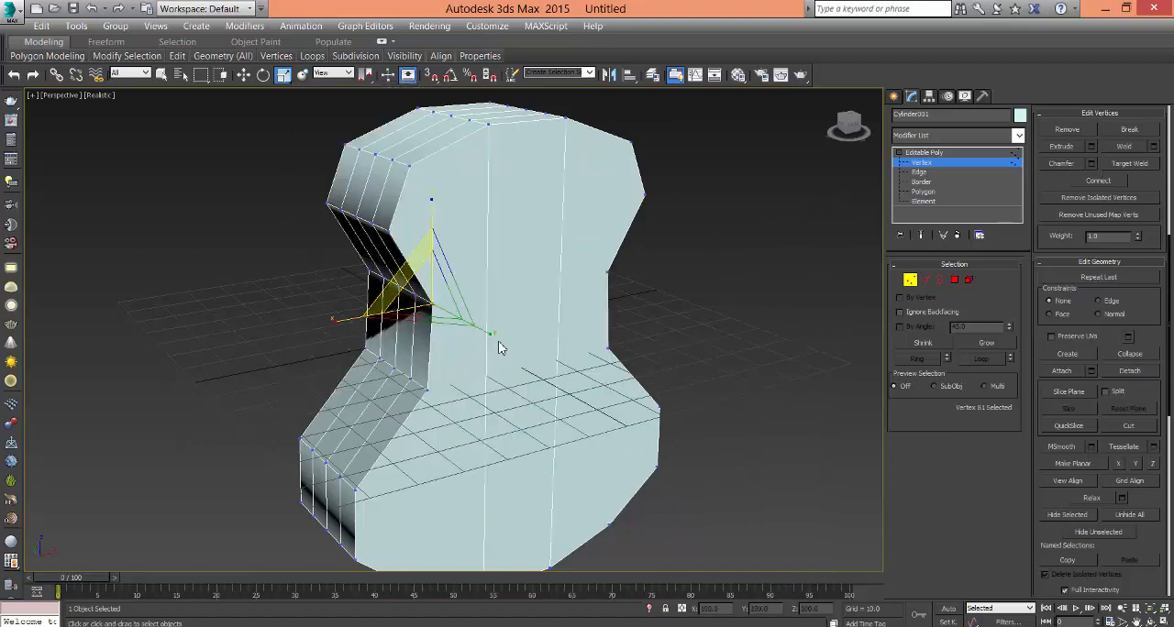
pyautogui.rightClick(500, 337)
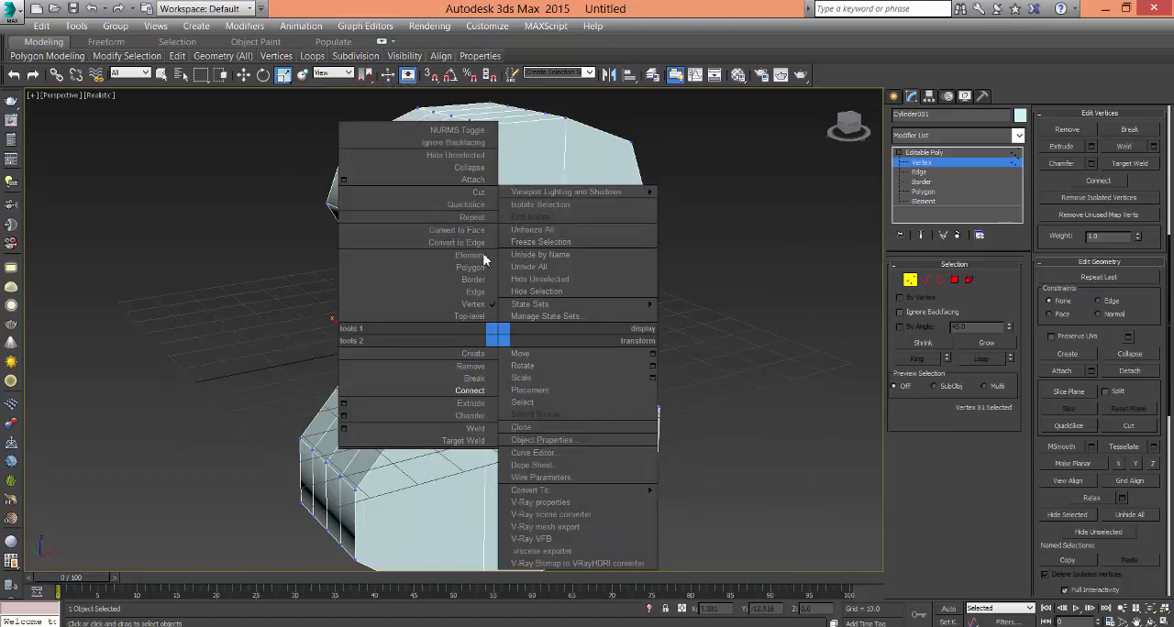
pyautogui.click(478, 192)
pyautogui.scroll(3, 477, 338)
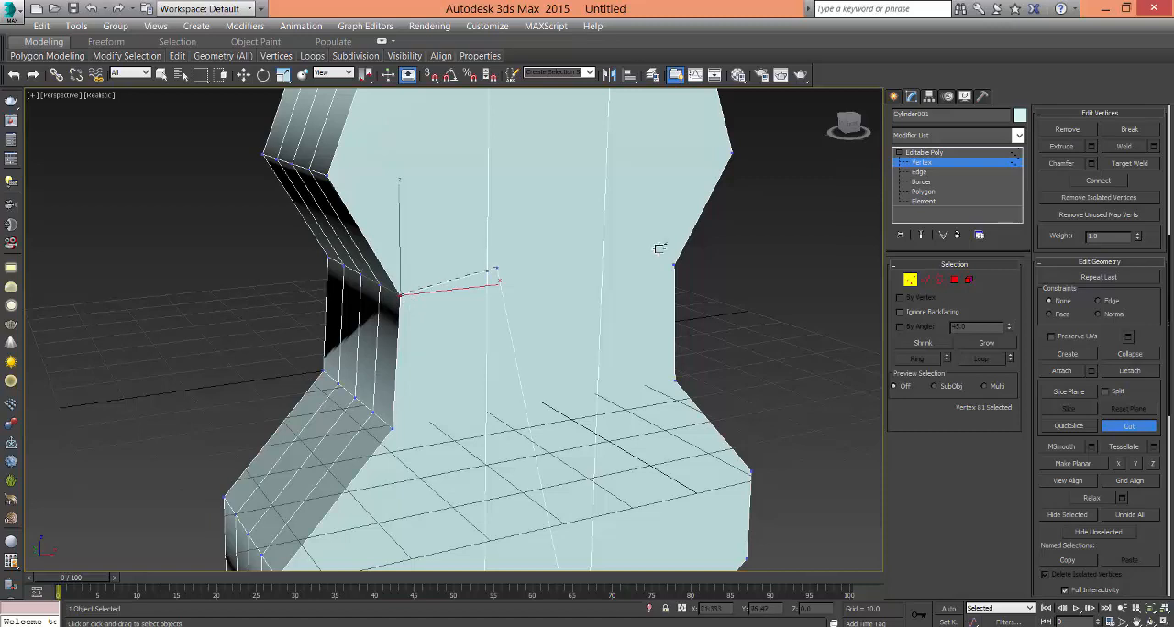
pyautogui.moveTo(522, 419); pyautogui.dragTo(404, 349, button='middle')
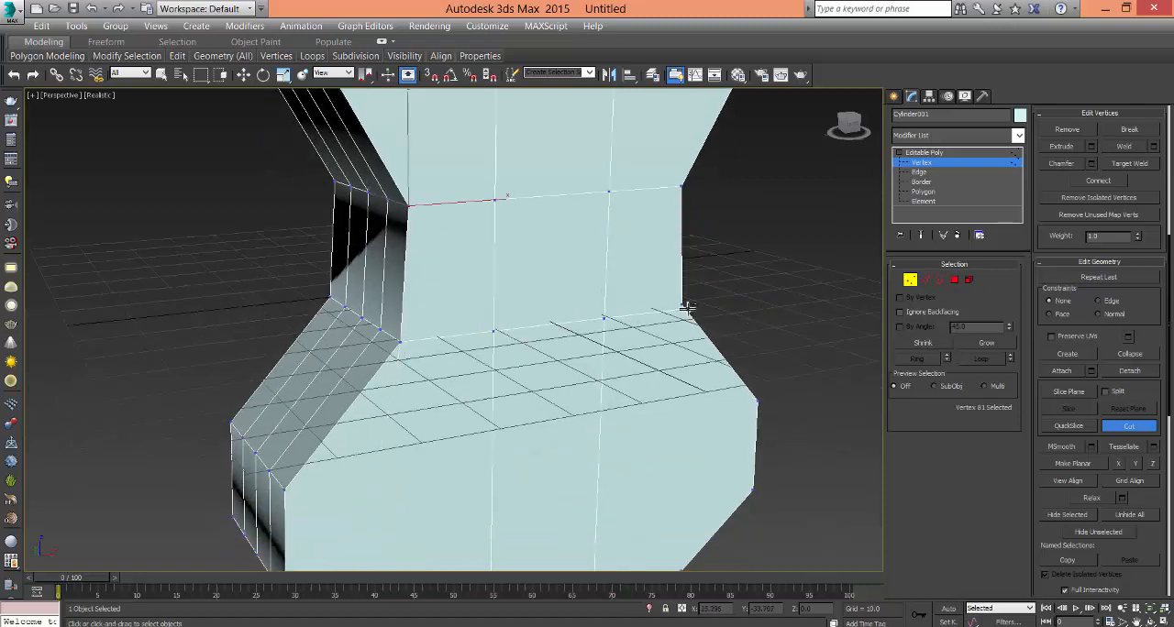
# - Try to cut an edge across the front face between the vertices just below the waist slope
pyautogui.moveTo(663, 394); pyautogui.dragTo(638, 317, button='middle')
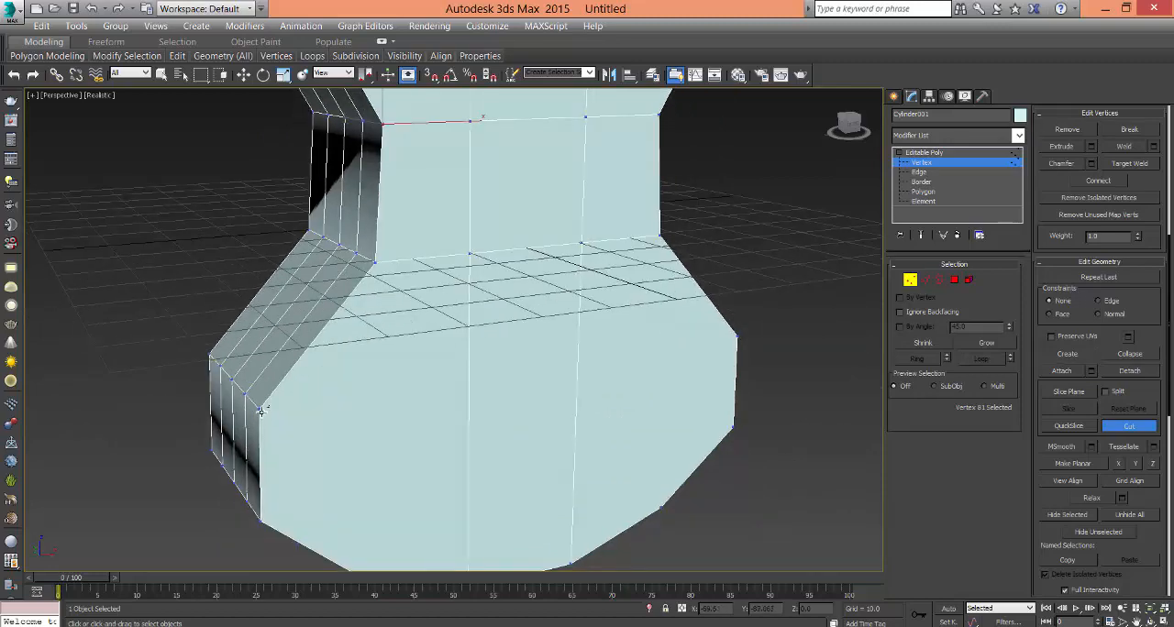
pyautogui.click(262, 412)
pyautogui.click(736, 339)
pyautogui.rightClick(742, 339)
pyautogui.moveTo(605, 437); pyautogui.dragTo(601, 367, button='middle')
pyautogui.moveTo(229, 345); pyautogui.dragTo(210, 399, button='middle')
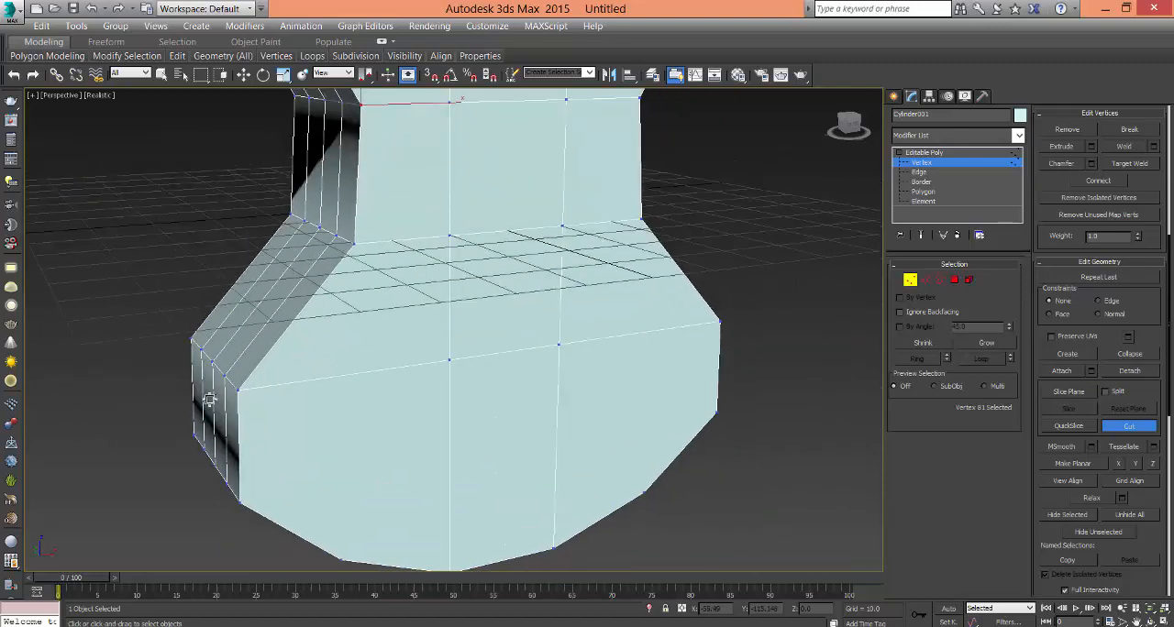
# - Cut an edge across the front face between the widest vertices of the upper bout
pyautogui.scroll(-3, 454, 378)
pyautogui.moveTo(468, 385); pyautogui.dragTo(484, 500, button='middle')
pyautogui.scroll(-2, 485, 495)
pyautogui.keyDown('alt'); pyautogui.moveTo(500, 459); pyautogui.dragTo(375, 519, button='middle'); pyautogui.keyUp('alt')
pyautogui.scroll(3, 430, 425)
pyautogui.click(291, 327)
pyautogui.click(555, 279)
pyautogui.moveTo(428, 332); pyautogui.dragTo(442, 385, button='middle')
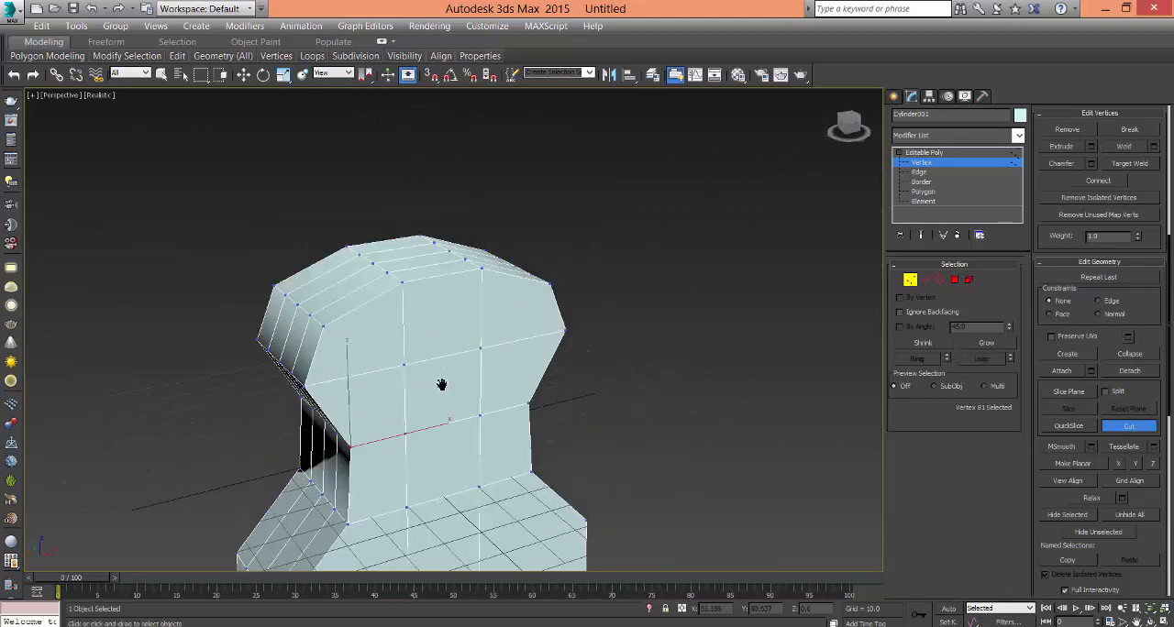
# - Cut two edges across the front of the lower bout, one between its upper side vertices and one between its lower side vertices
pyautogui.moveTo(456, 527); pyautogui.dragTo(474, 332, button='middle')
pyautogui.click(311, 297)
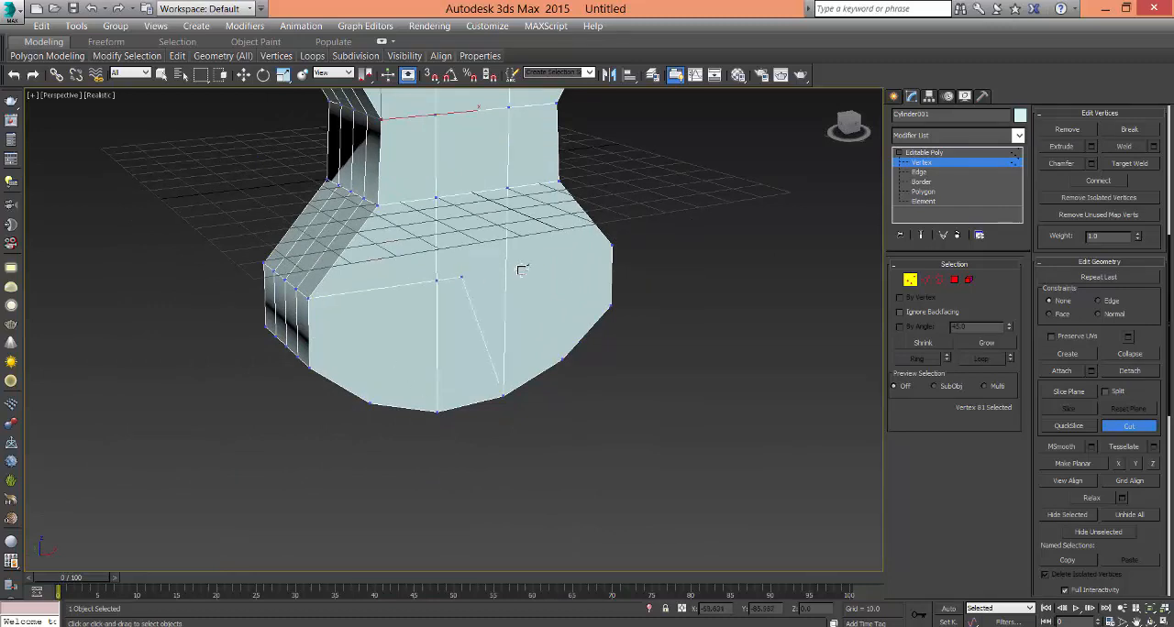
pyautogui.click(614, 249)
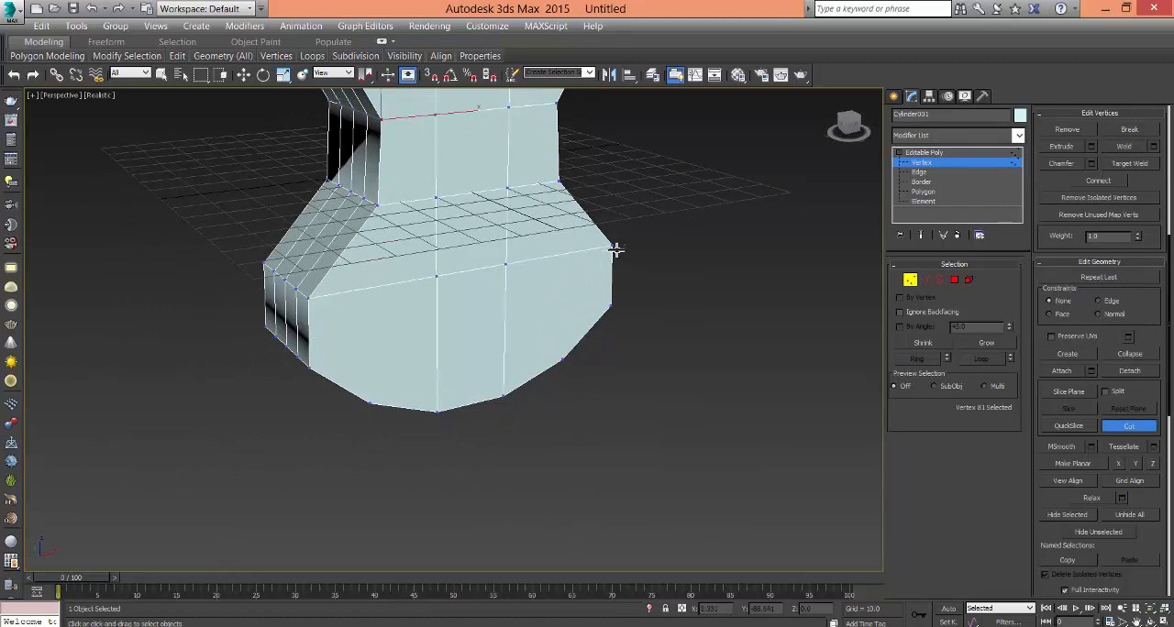
pyautogui.click(303, 370)
pyautogui.scroll(2, 317, 431)
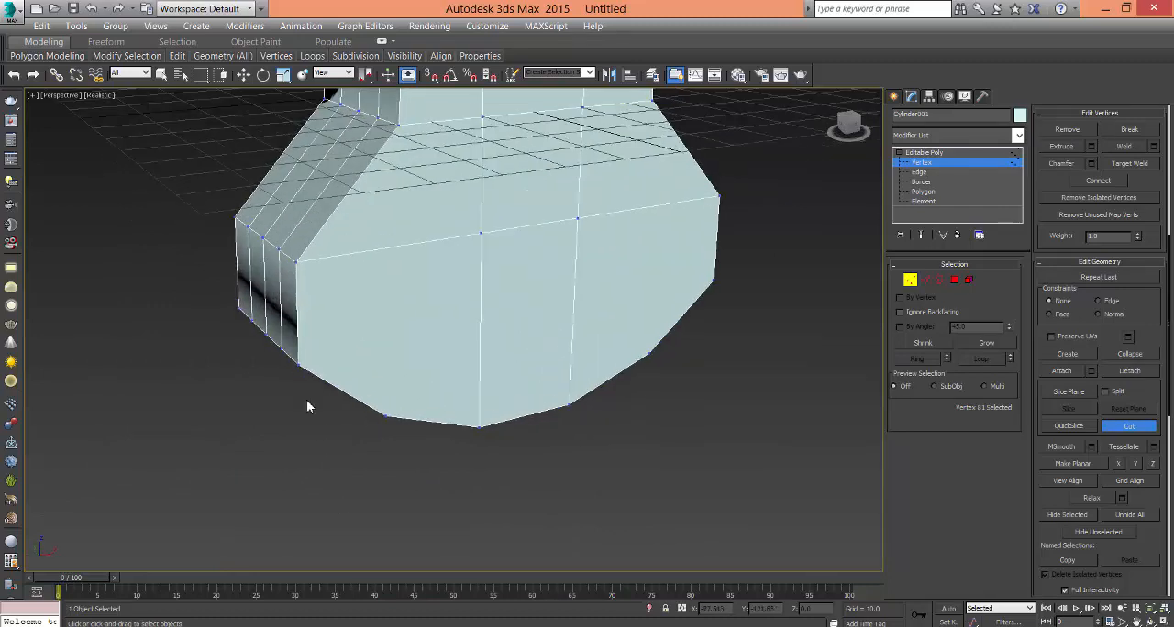
pyautogui.click(716, 282)
# - Cut an edge across the back face between the widest vertices of the upper bout
pyautogui.keyDown('alt'); pyautogui.moveTo(563, 461); pyautogui.dragTo(202, 335, button='middle'); pyautogui.keyUp('alt')
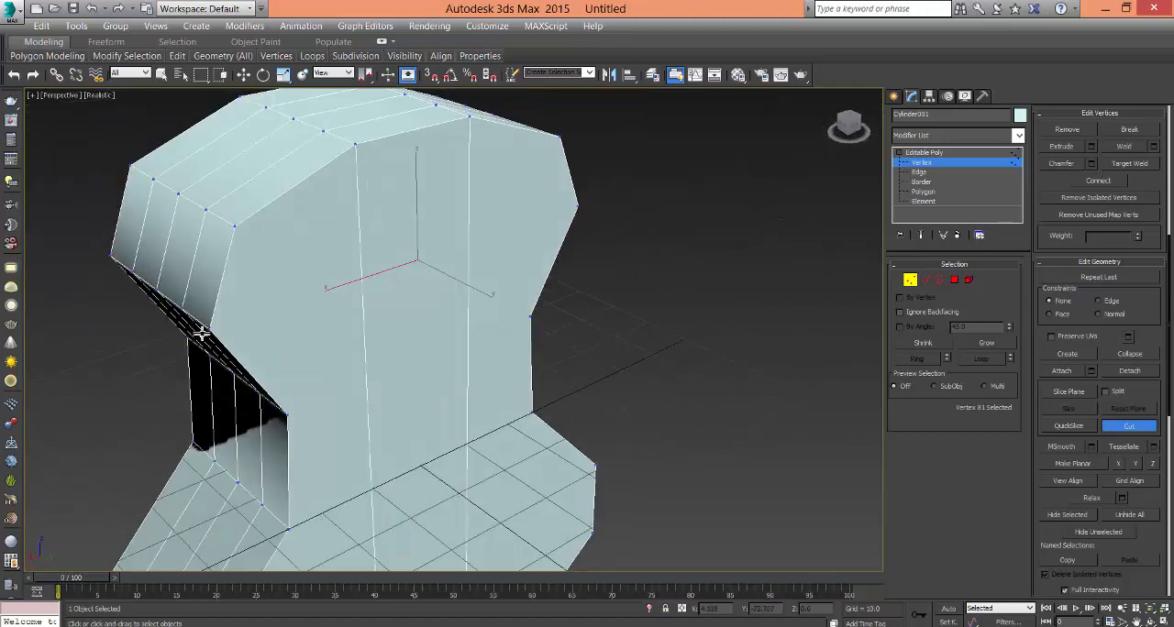
pyautogui.click(211, 329)
pyautogui.click(579, 206)
pyautogui.rightClick(579, 206)
# - Cut two edges across the back face, one between the lower waist vertices and one between the upper waist vertices
pyautogui.moveTo(509, 379); pyautogui.dragTo(503, 204, button='middle')
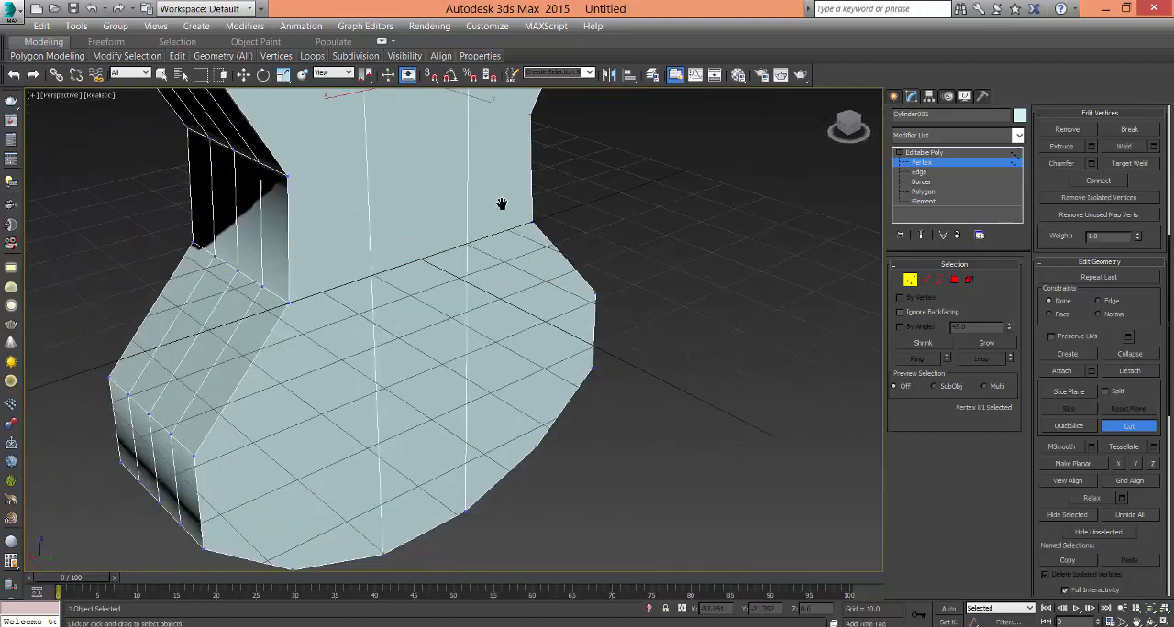
pyautogui.click(290, 303)
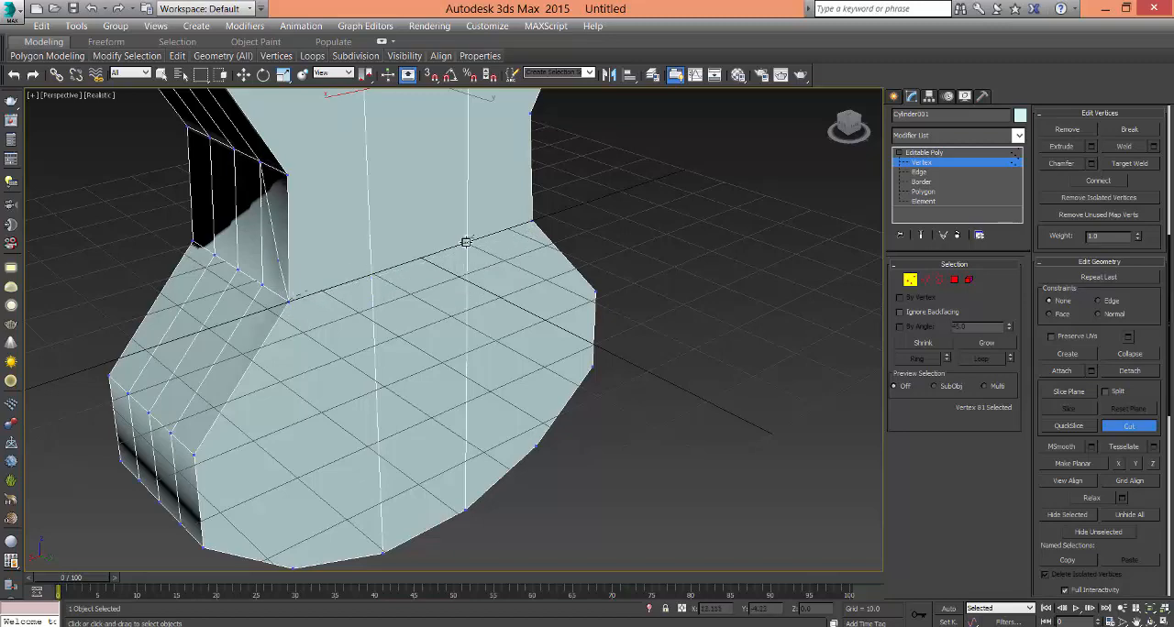
pyautogui.click(533, 222)
pyautogui.rightClick(533, 222)
pyautogui.click(290, 177)
pyautogui.moveTo(478, 149); pyautogui.dragTo(450, 218, button='middle')
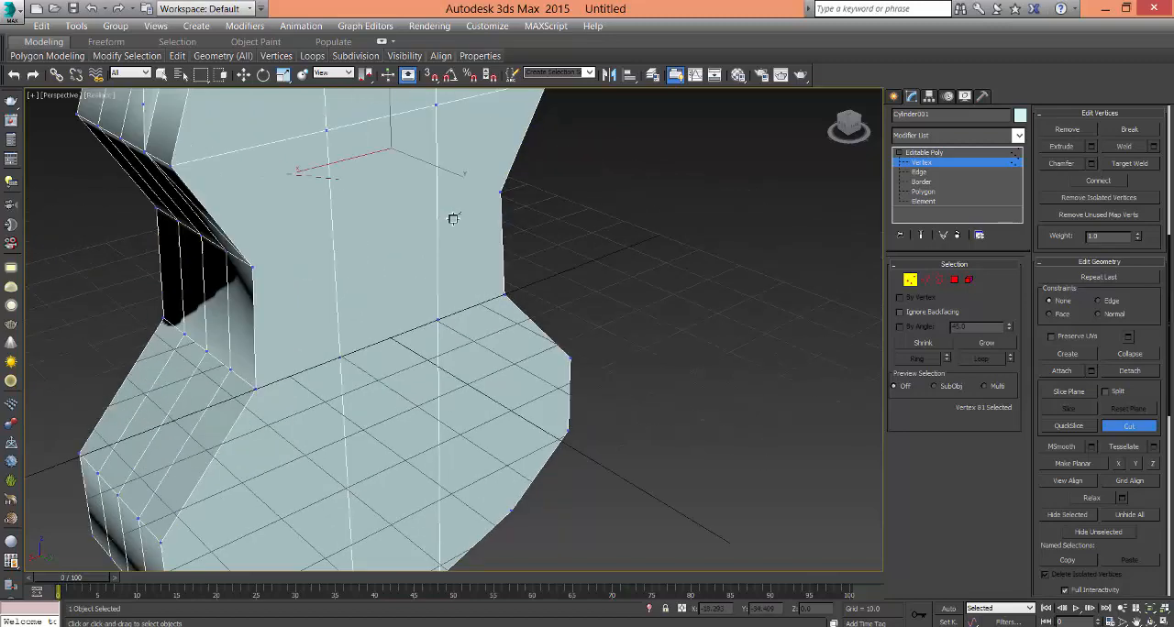
pyautogui.click(503, 192)
pyautogui.moveTo(504, 364); pyautogui.dragTo(543, 258, button='middle')
pyautogui.rightClick(482, 469)
# - Cut two edges across the back of the lower bout, one between its upper side vertices and one between its lower side vertices
pyautogui.moveTo(361, 483); pyautogui.dragTo(349, 457, button='middle')
pyautogui.click(195, 385)
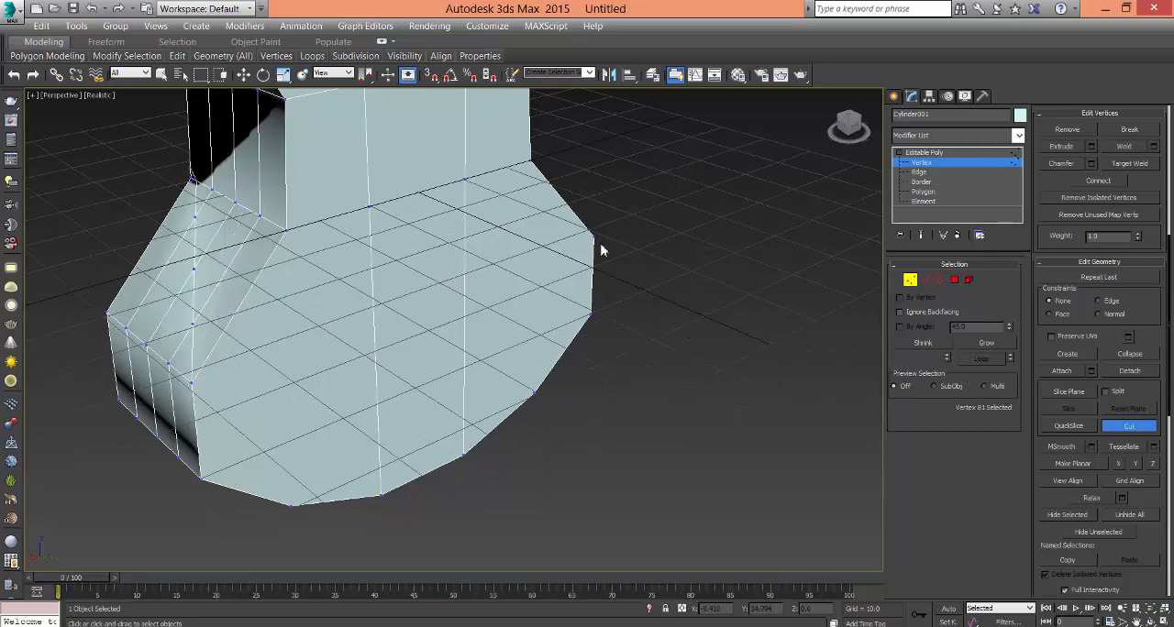
pyautogui.click(595, 241)
pyautogui.rightClick(594, 241)
pyautogui.moveTo(594, 242); pyautogui.dragTo(610, 206, button='middle')
pyautogui.click(217, 438)
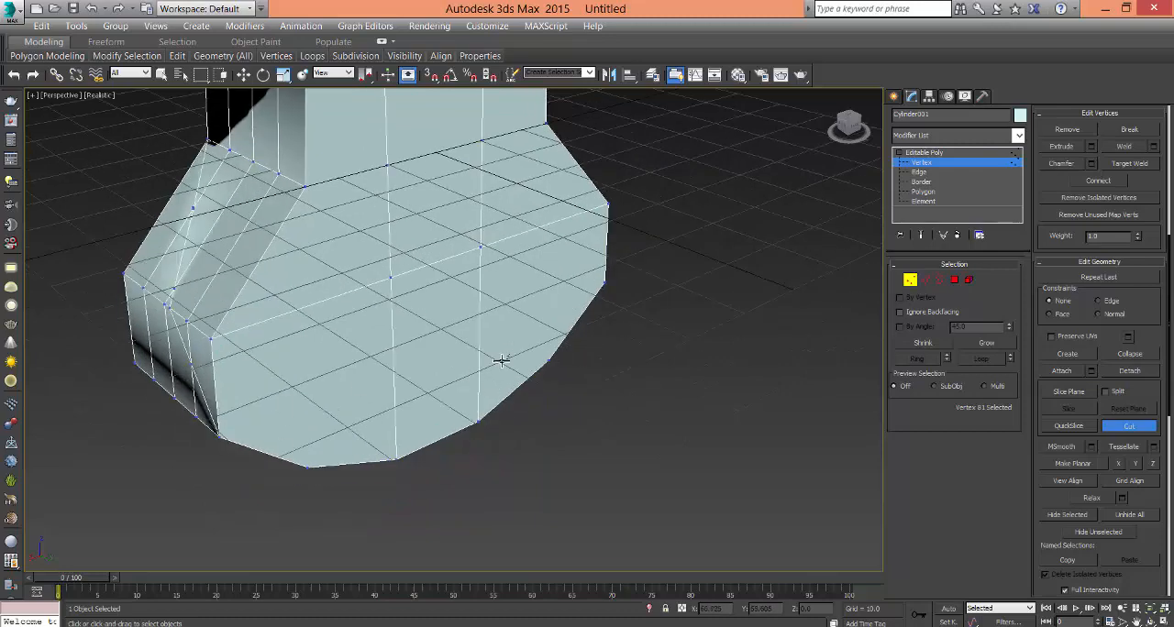
pyautogui.click(603, 284)
pyautogui.rightClick(604, 284)
pyautogui.keyDown('alt'); pyautogui.moveTo(588, 485); pyautogui.dragTo(587, 402, button='middle'); pyautogui.keyUp('alt')
pyautogui.scroll(-3, 546, 473)
pyautogui.scroll(-4, 624, 490)
pyautogui.rightClick(696, 477)
pyautogui.scroll(2, 555, 389)
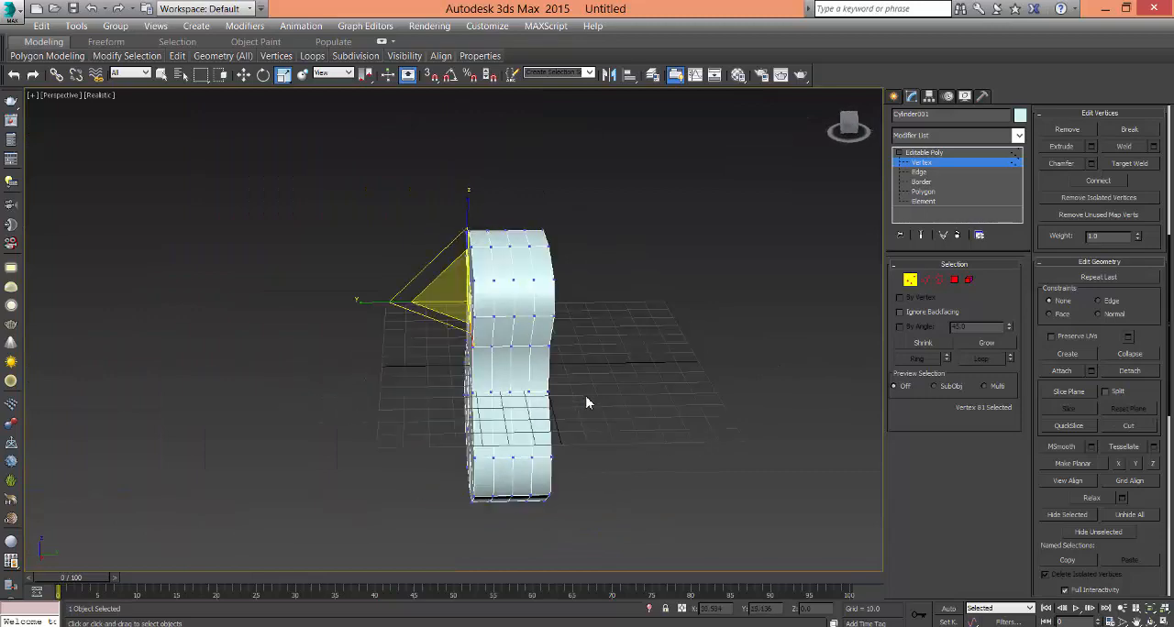
# - Select all polygons of the body's front face, excluding the polygons around the sides
pyautogui.keyDown('alt'); pyautogui.moveTo(585, 448); pyautogui.dragTo(631, 434, button='middle'); pyautogui.keyUp('alt')
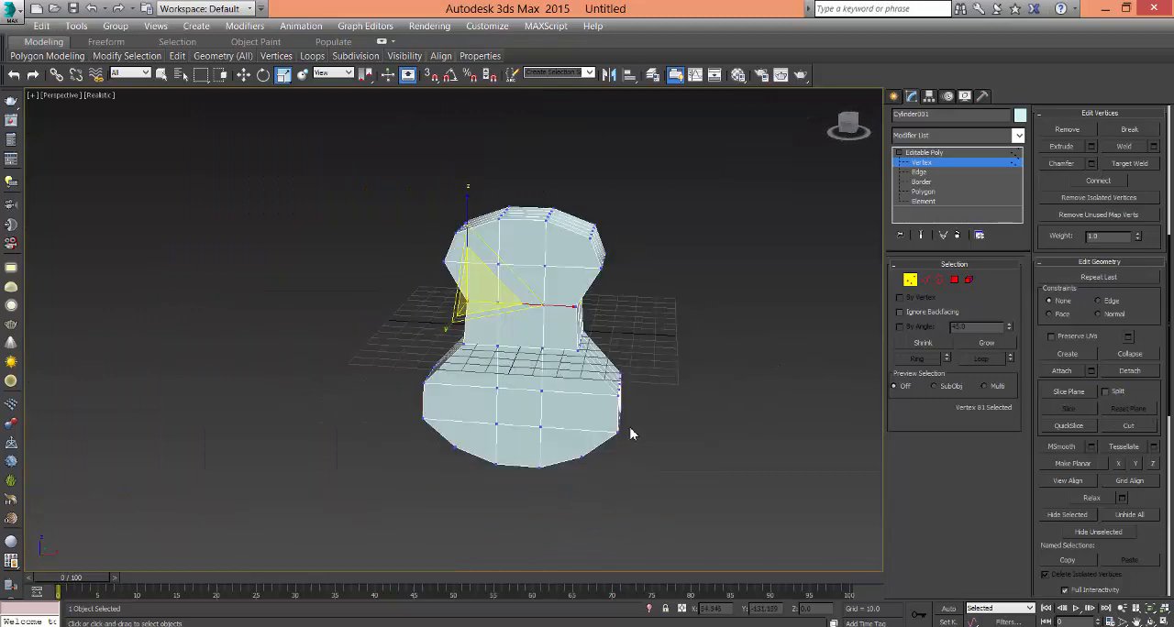
pyautogui.click(922, 191)
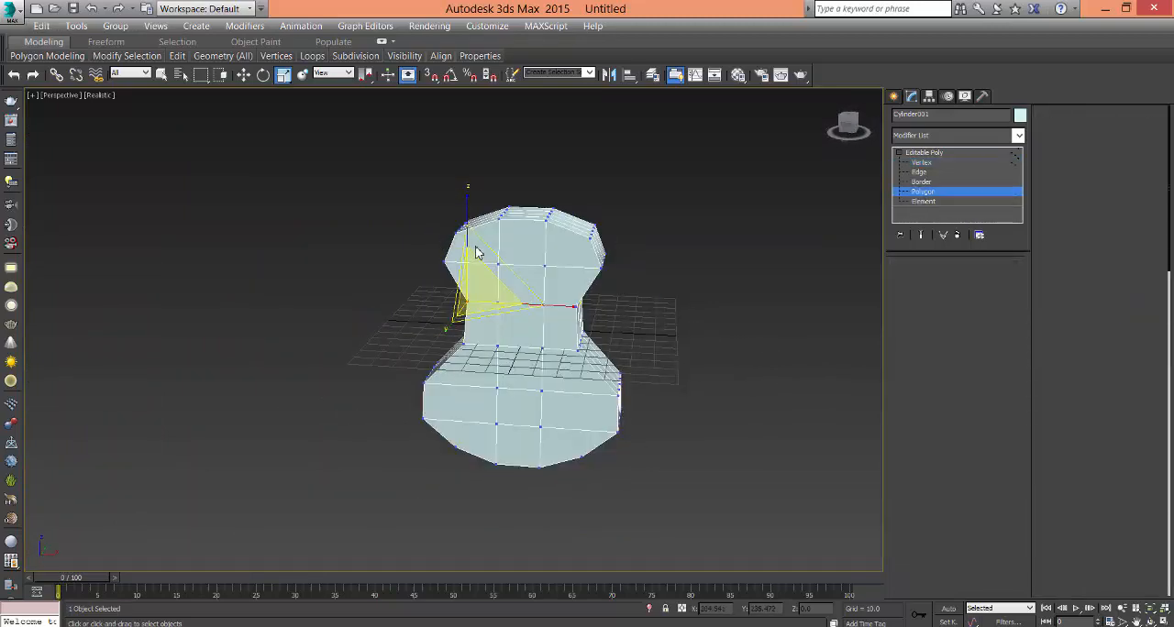
pyautogui.click(484, 242)
pyautogui.keyDown('ctrl'); pyautogui.click(540, 254); pyautogui.keyUp('ctrl')
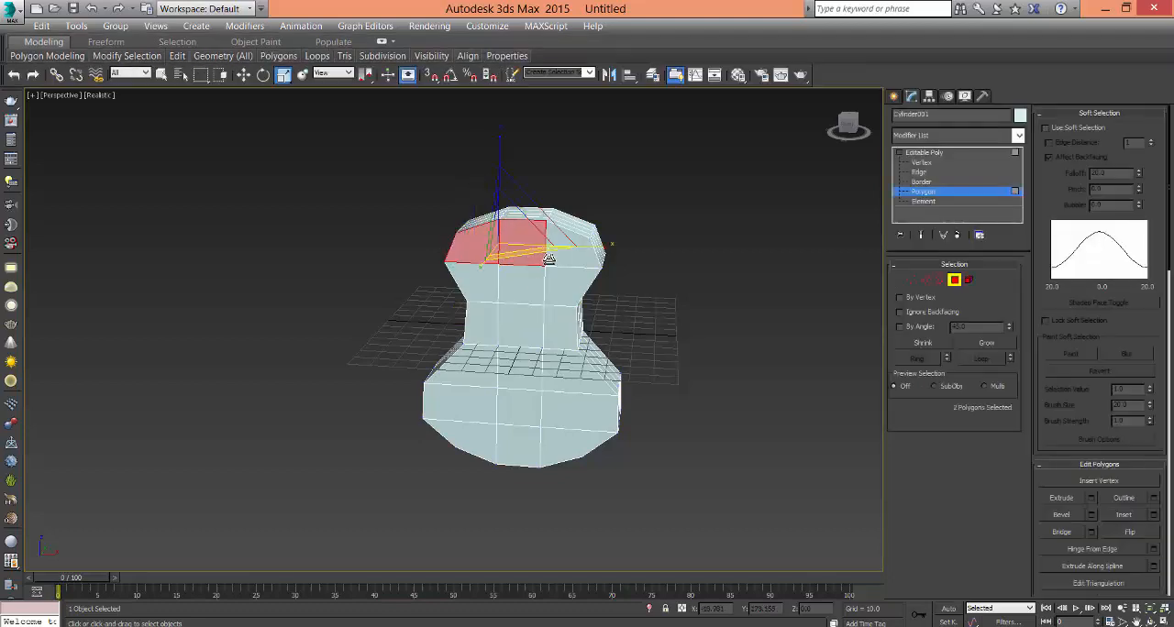
pyautogui.keyDown('ctrl'); pyautogui.click(556, 264); pyautogui.keyUp('ctrl')
pyautogui.hotkey('alt', 'w')
pyautogui.middleClick(304, 230)
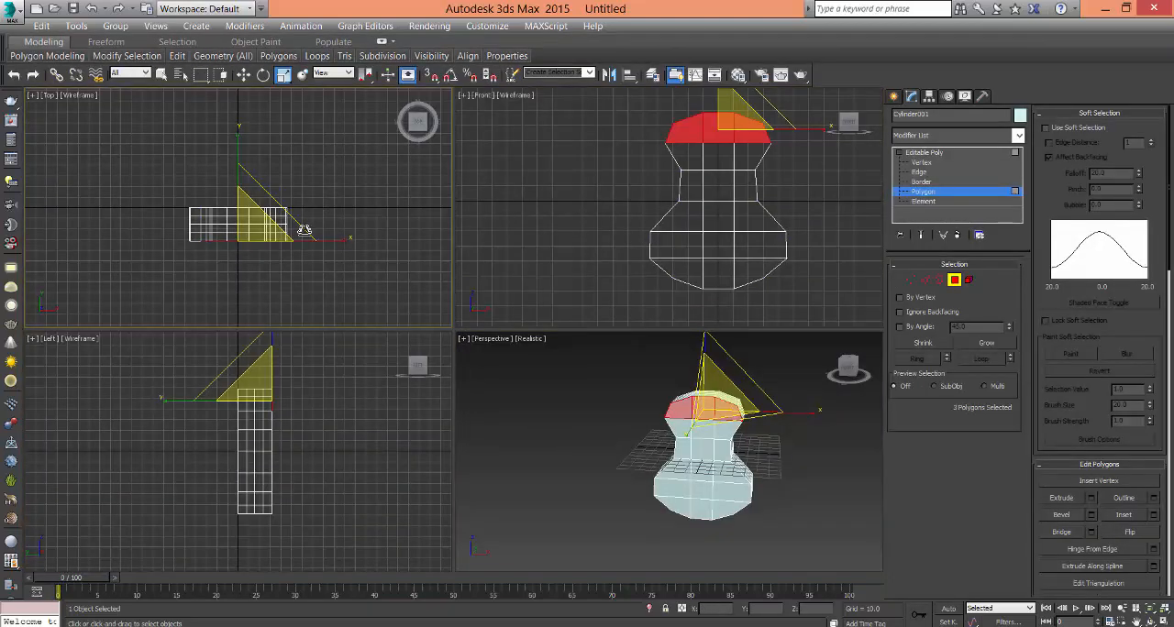
pyautogui.hotkey('alt', 'w')
pyautogui.scroll(4, 420, 388)
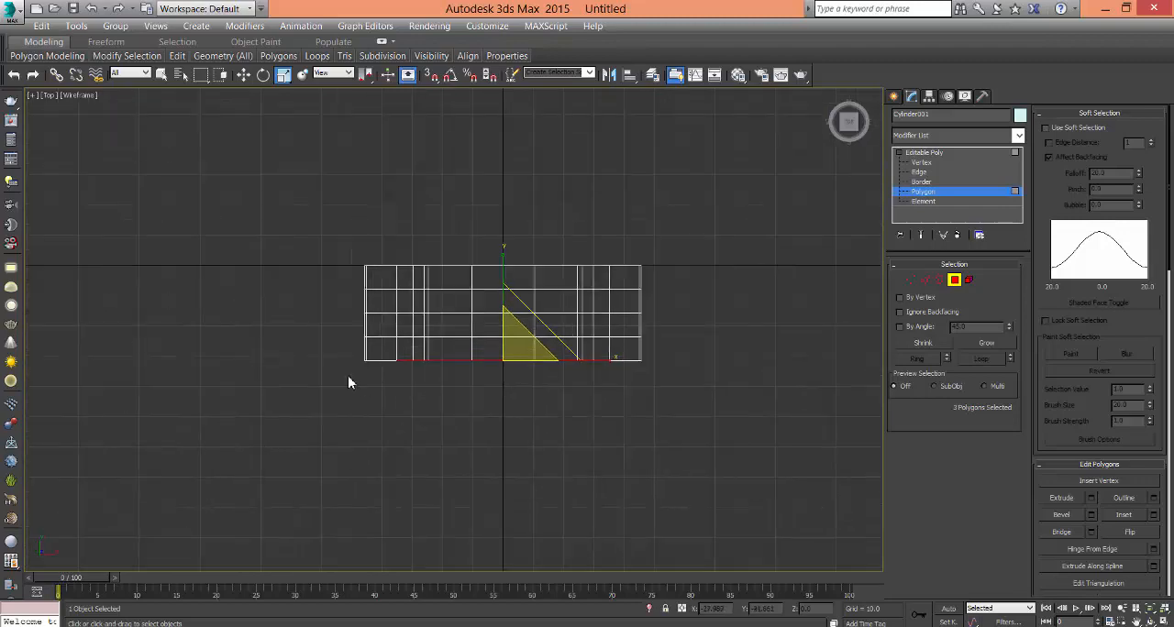
pyautogui.moveTo(728, 445); pyautogui.dragTo(728, 446)
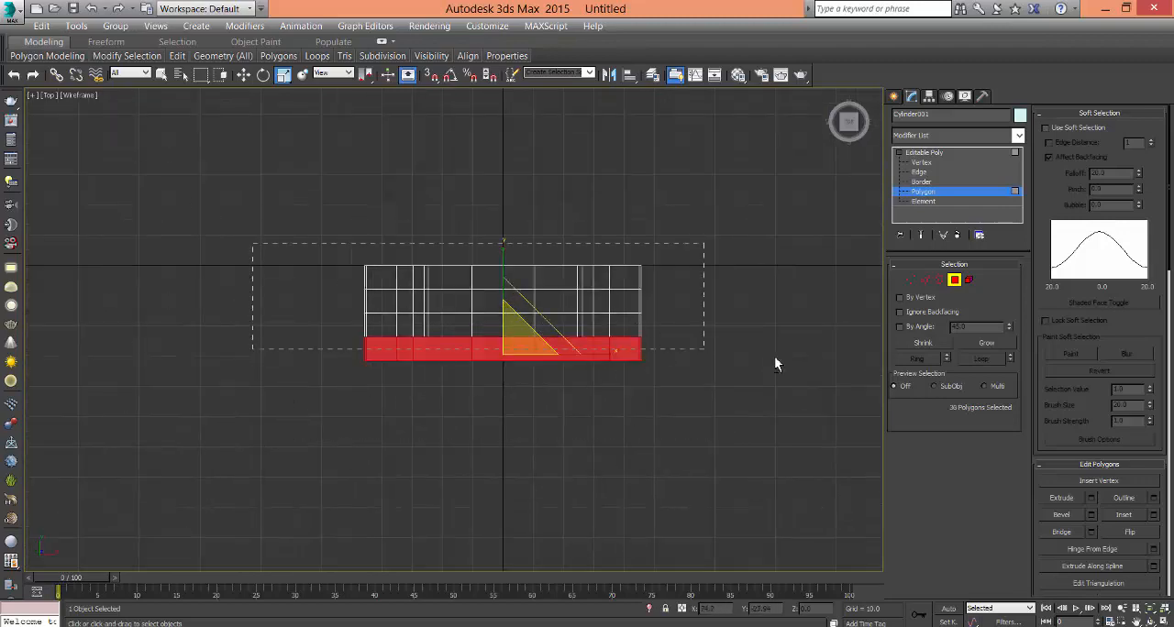
pyautogui.keyDown('alt'); pyautogui.moveTo(775, 358); pyautogui.dragTo(775, 357); pyautogui.keyUp('alt')
pyautogui.hotkey('alt', 'w')
pyautogui.middleClick(727, 461)
pyautogui.hotkey('alt', 'w')
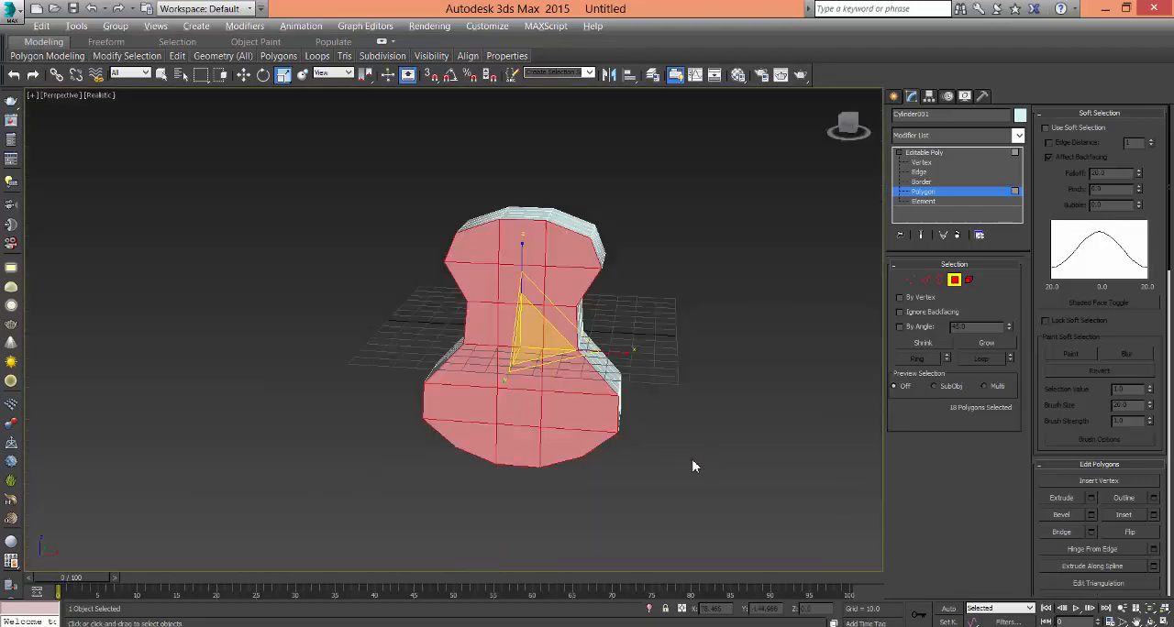
# - Inset the selected front face polygons slightly to form a narrow border along the outline
pyautogui.rightClick(529, 351)
pyautogui.click(403, 422)
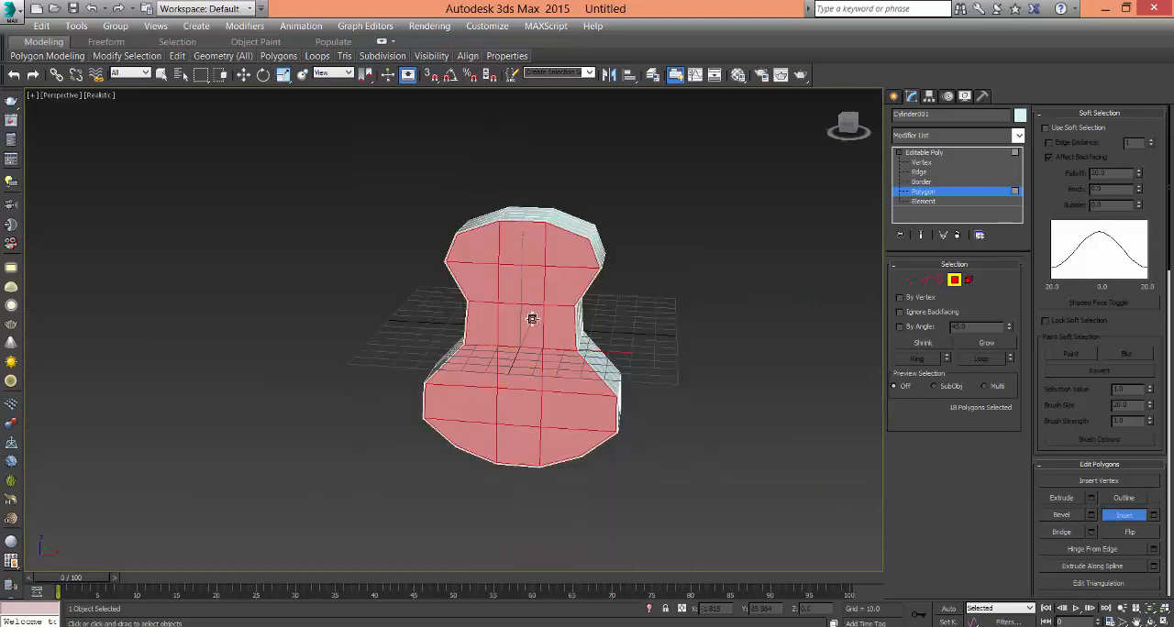
pyautogui.moveTo(532, 318); pyautogui.dragTo(533, 327)
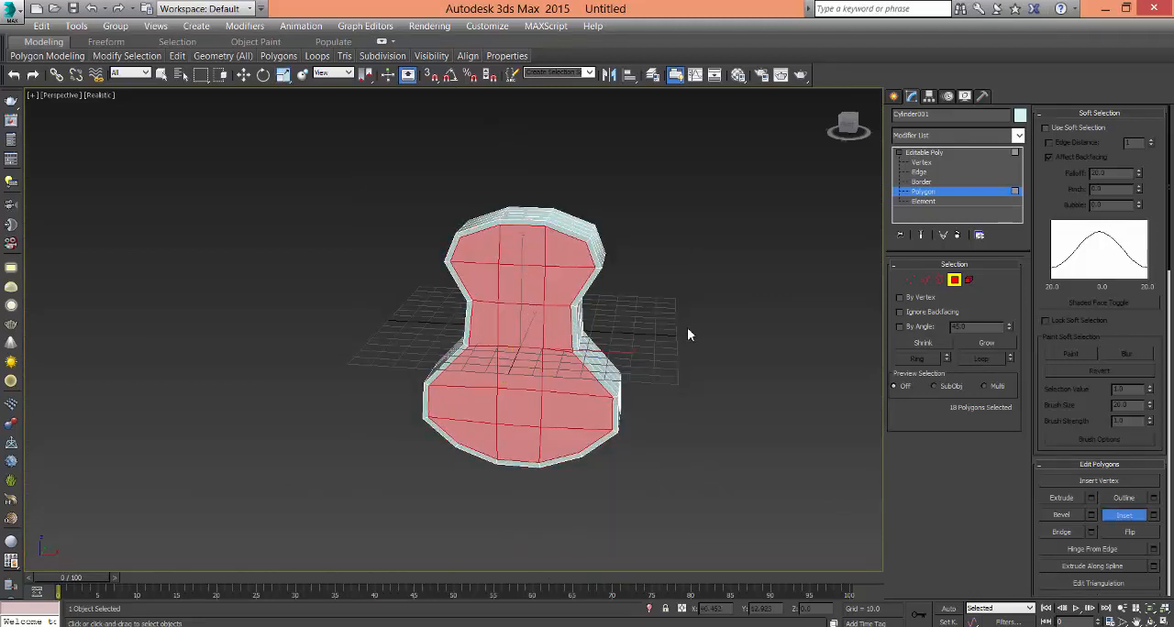
pyautogui.click(695, 378)
pyautogui.keyDown('alt'); pyautogui.moveTo(694, 378); pyautogui.dragTo(529, 308, button='middle'); pyautogui.keyUp('alt')
pyautogui.scroll(3, 530, 355)
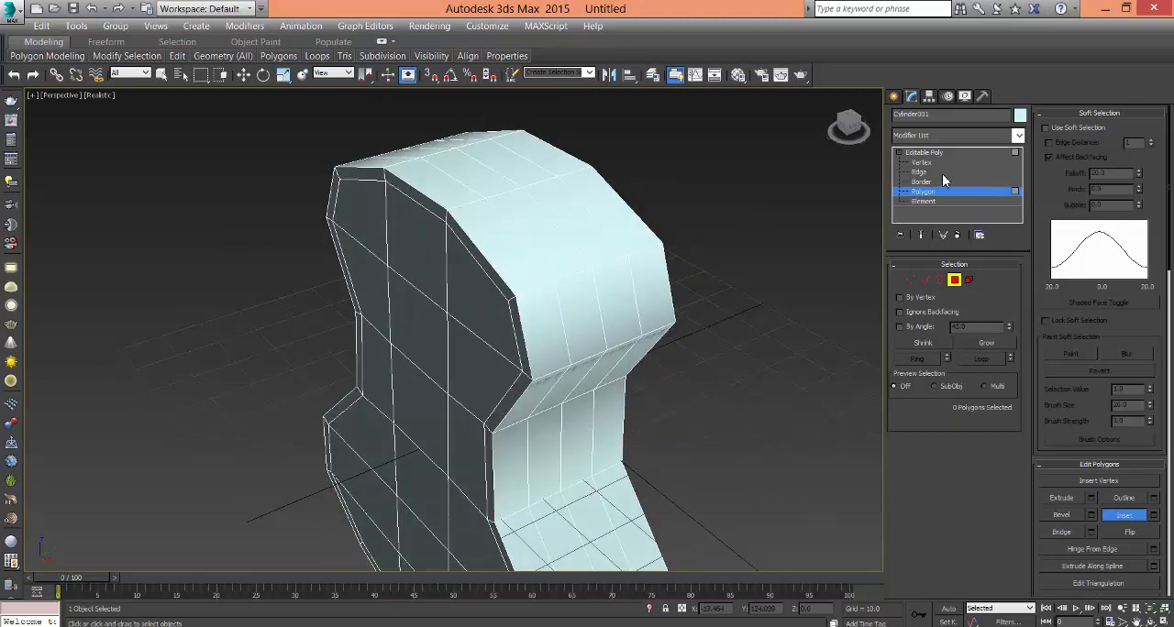
# - Return to the object level and undo the inset of the front face
pyautogui.click(925, 152)
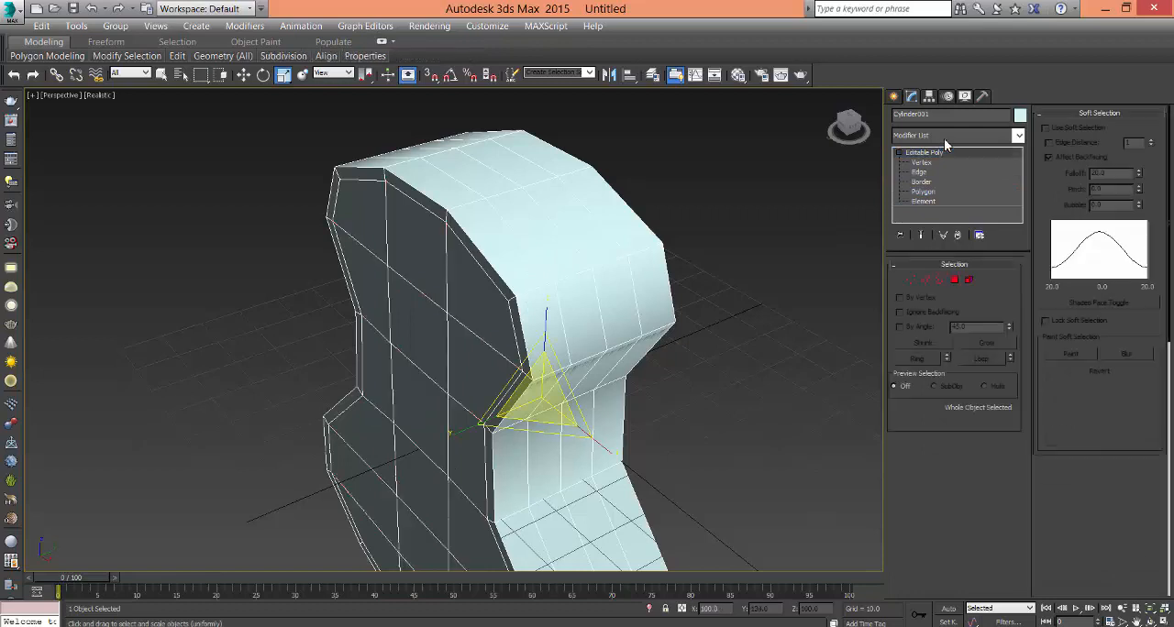
pyautogui.click(945, 137)
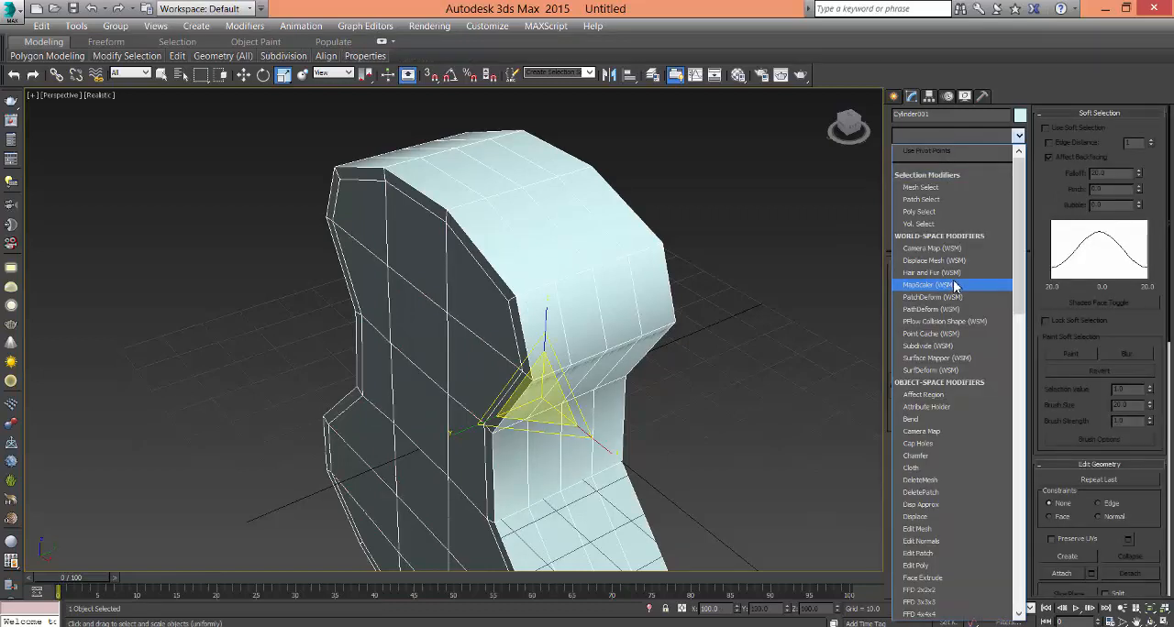
pyautogui.click(823, 321)
pyautogui.keyDown('alt'); pyautogui.moveTo(752, 351); pyautogui.dragTo(791, 349, button='middle'); pyautogui.keyUp('alt')
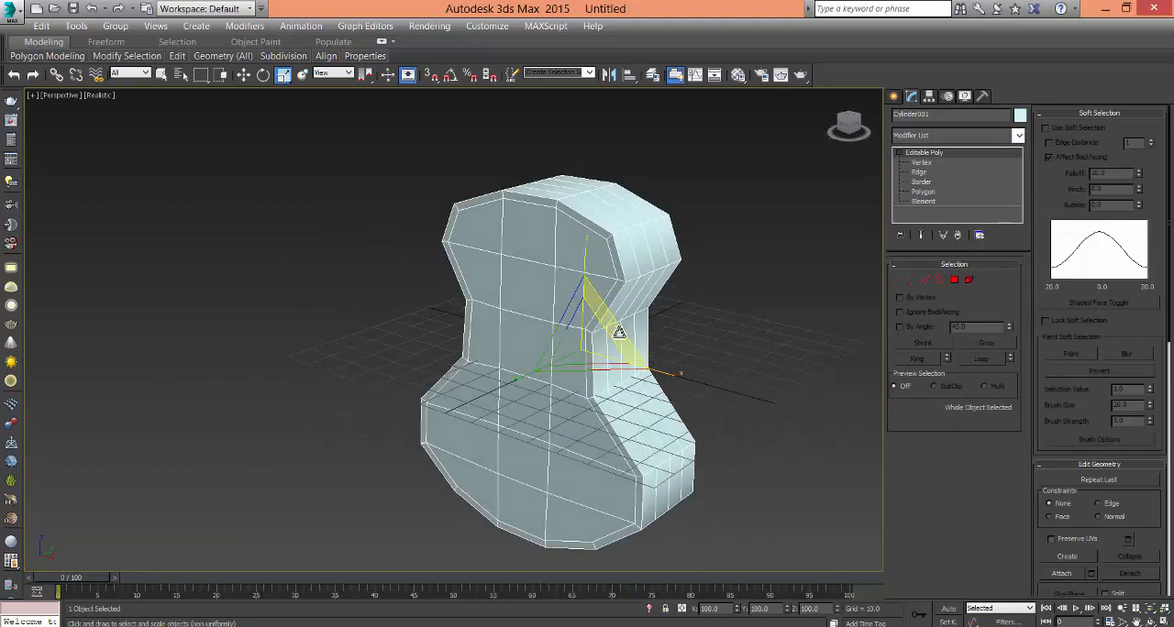
pyautogui.hotkey('ctrl', 'z')
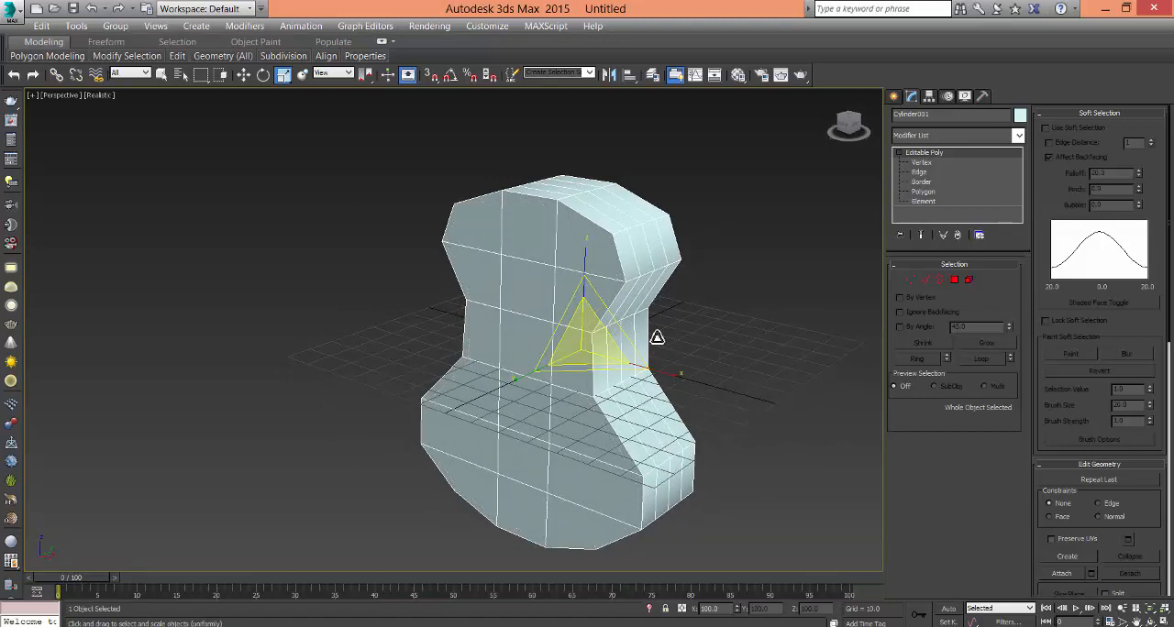
# - Select all polygons of both the front and back faces from the Top view, excluding the side polygons
pyautogui.keyDown('alt'); pyautogui.moveTo(655, 346); pyautogui.dragTo(450, 296, button='middle'); pyautogui.keyUp('alt')
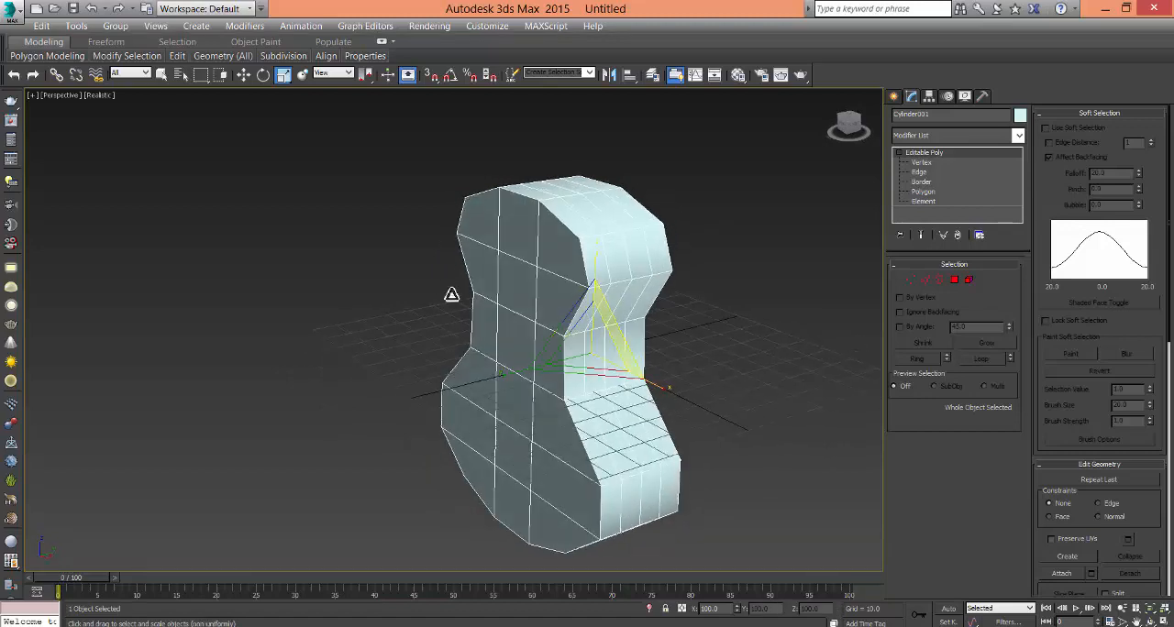
pyautogui.hotkey('alt', 'w')
pyautogui.middleClick(432, 297)
pyautogui.hotkey('alt', 'w')
pyautogui.moveTo(359, 270); pyautogui.dragTo(371, 284, button='middle')
pyautogui.moveTo(771, 332); pyautogui.dragTo(838, 294)
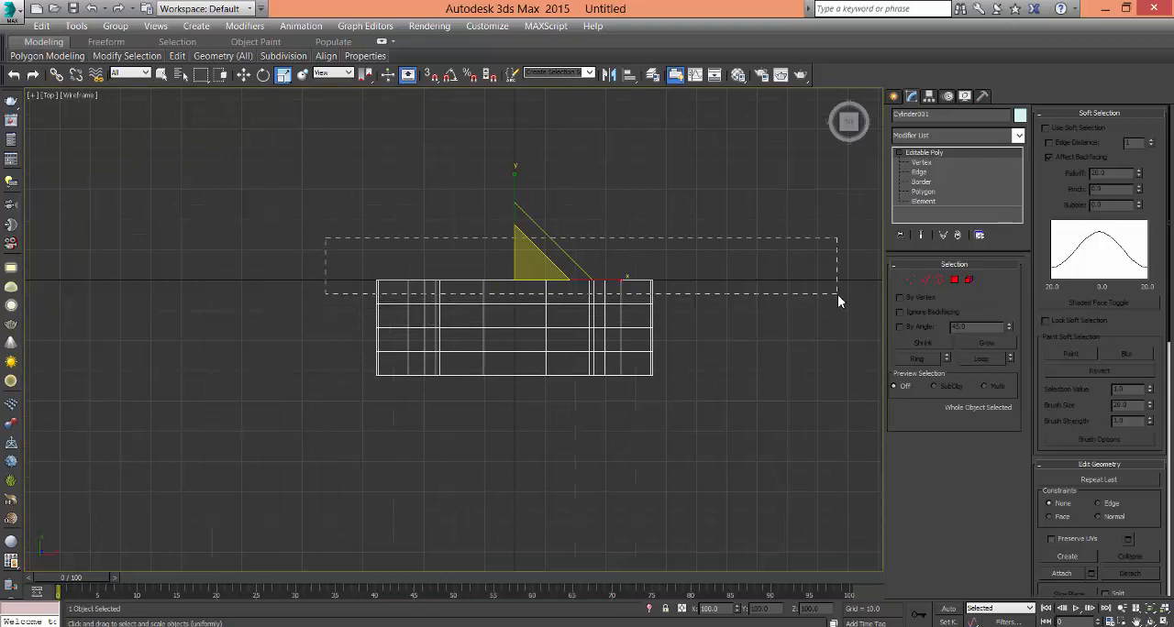
pyautogui.click(923, 192)
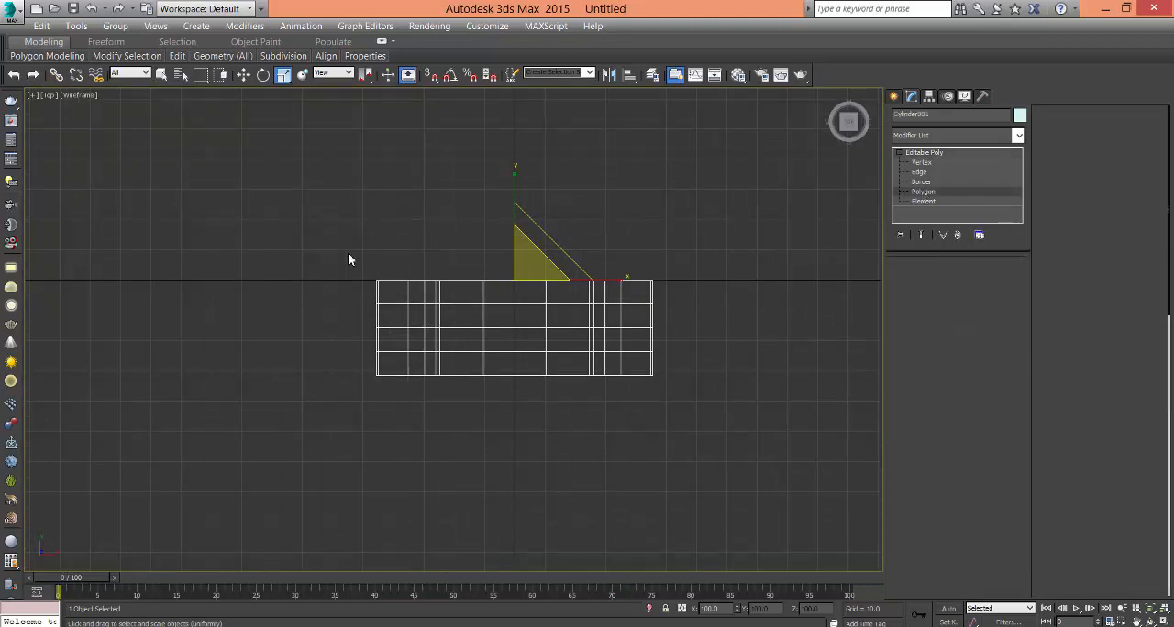
pyautogui.moveTo(251, 252); pyautogui.dragTo(834, 303)
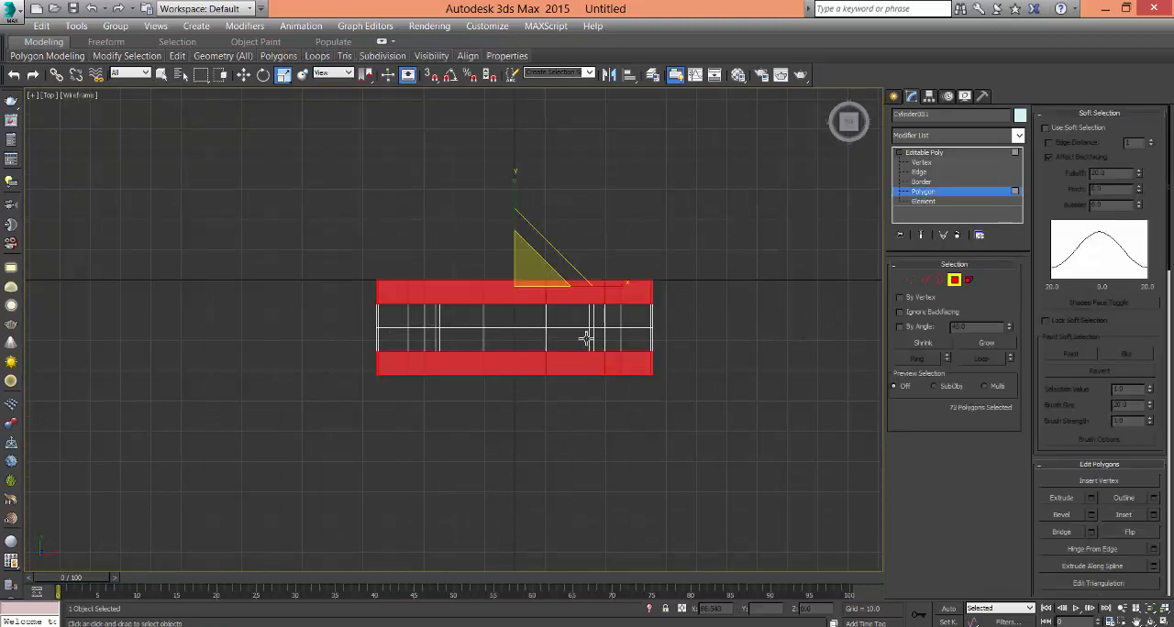
pyautogui.keyDown('alt'); pyautogui.moveTo(758, 359); pyautogui.dragTo(767, 356); pyautogui.keyUp('alt')
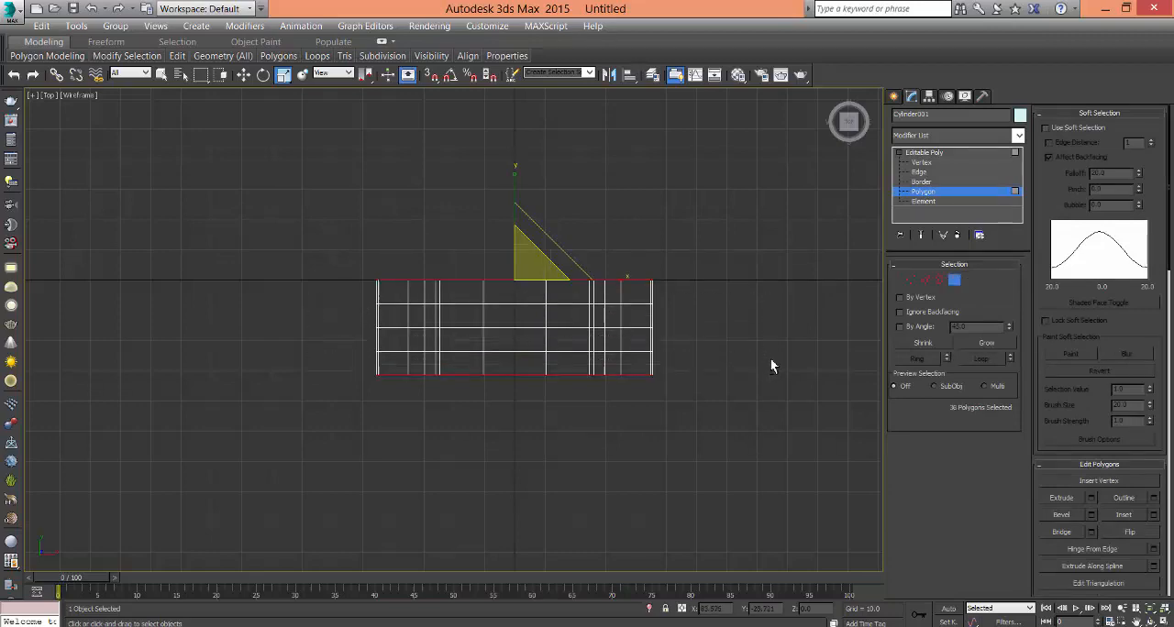
pyautogui.hotkey('alt', 'w')
pyautogui.hotkey('alt', 'w')
# - Inset the selected front and back polygons slightly to form a narrow border along both outlines, and clear the selection
pyautogui.keyDown('alt'); pyautogui.moveTo(703, 443); pyautogui.dragTo(562, 407, button='middle'); pyautogui.keyUp('alt')
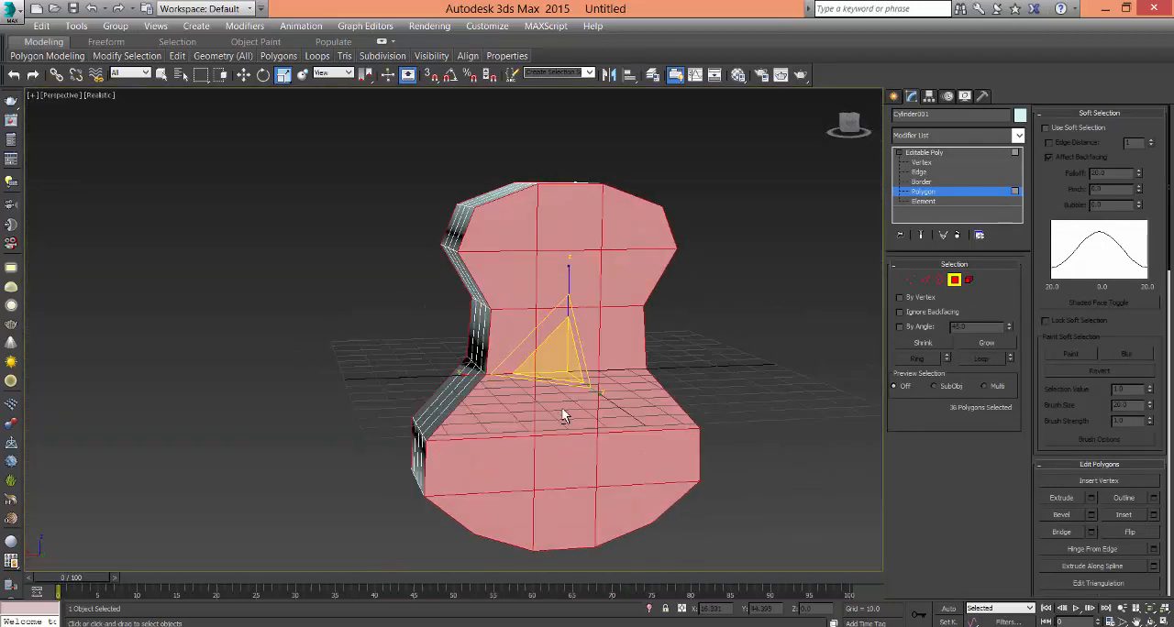
pyautogui.rightClick(591, 332)
pyautogui.click(563, 414)
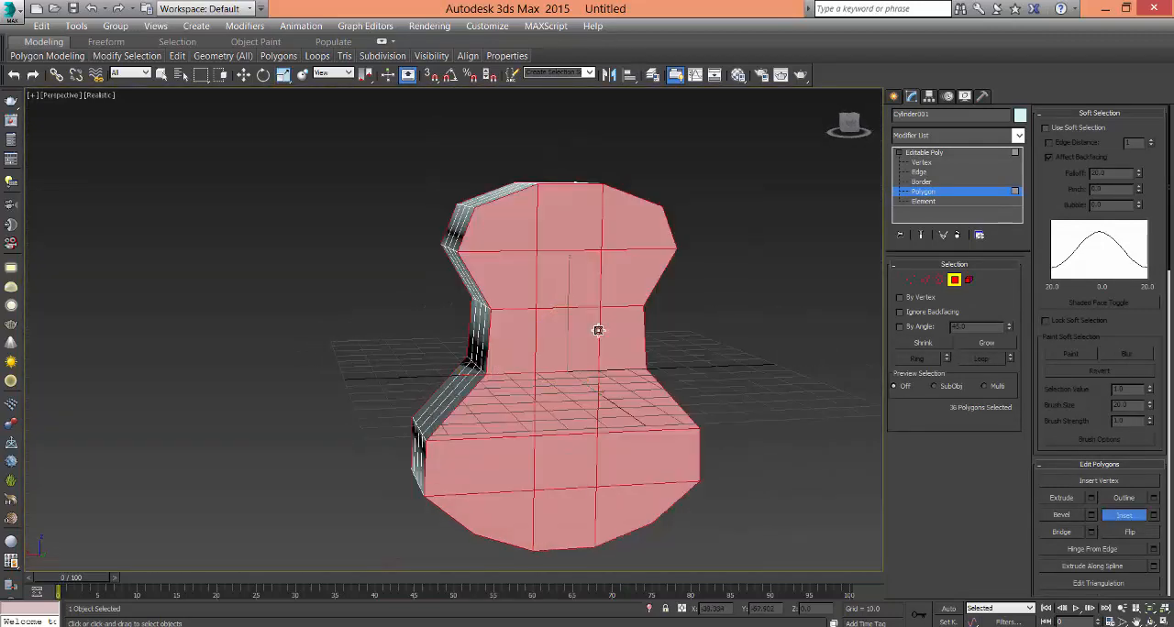
pyautogui.moveTo(616, 302); pyautogui.dragTo(619, 303)
pyautogui.click(734, 341)
pyautogui.keyDown('alt'); pyautogui.moveTo(720, 382); pyautogui.dragTo(640, 297, button='middle'); pyautogui.keyUp('alt')
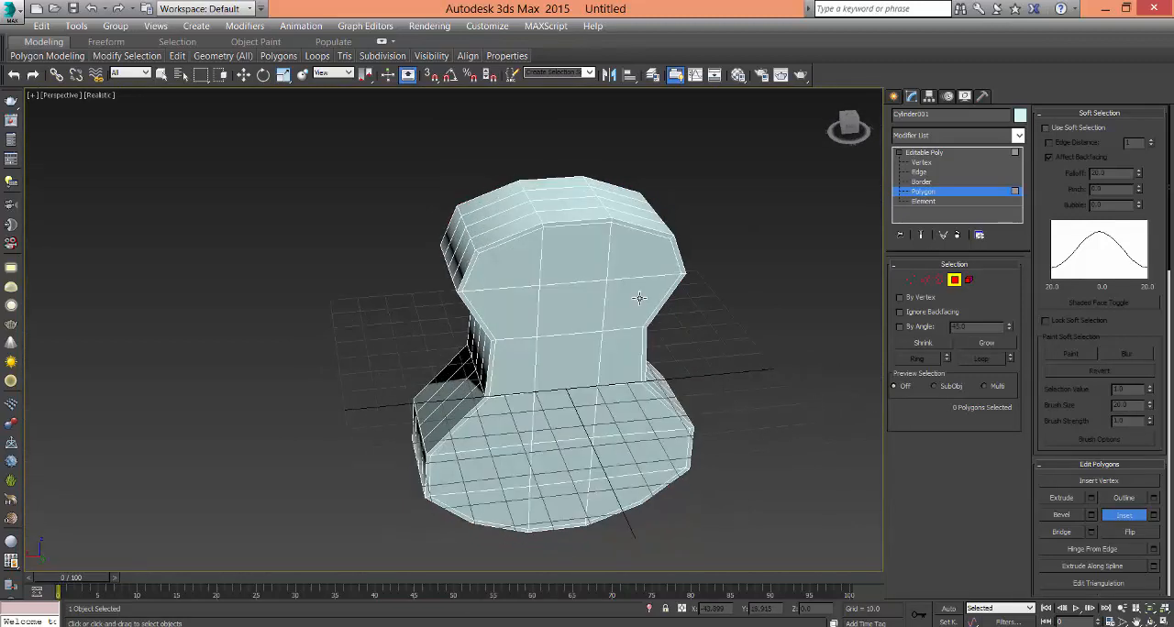
pyautogui.moveTo(628, 339)
pyautogui.keyDown('alt'); pyautogui.mouseDown(button='middle')
pyautogui.moveTo(799, 327)
pyautogui.moveTo(718, 360)
pyautogui.moveTo(621, 342)
pyautogui.moveTo(642, 330)
pyautogui.mouseUp(button='middle'); pyautogui.keyUp('alt')
# - Apply a TurboSmooth modifier to the whole guitar body
pyautogui.click(925, 152)
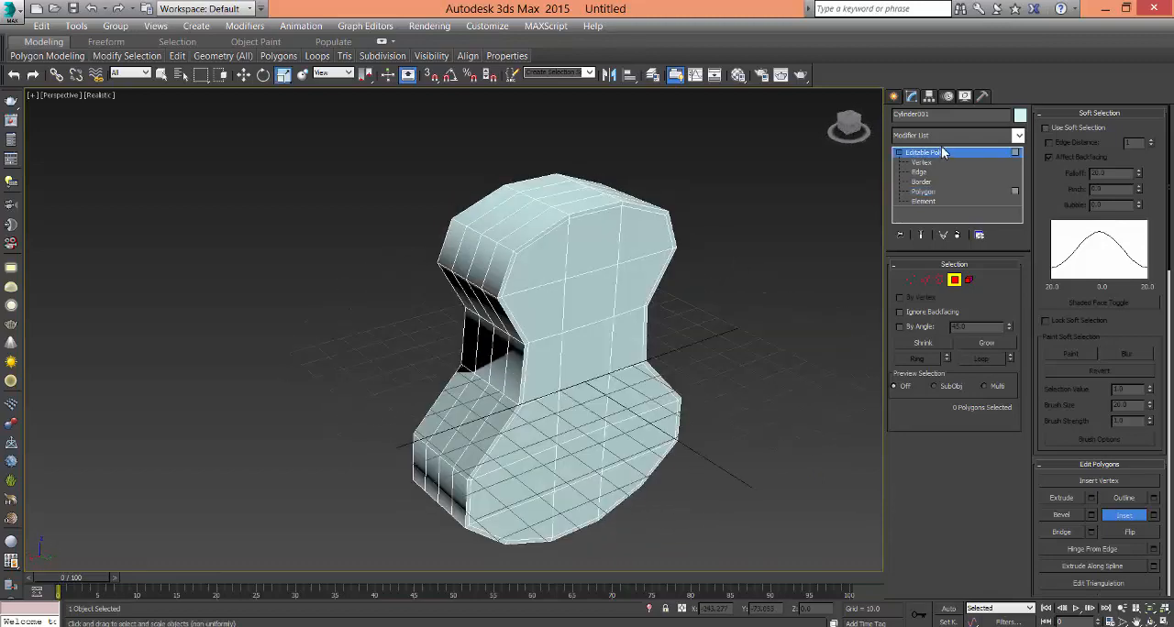
pyautogui.click(942, 137)
pyautogui.press('t')
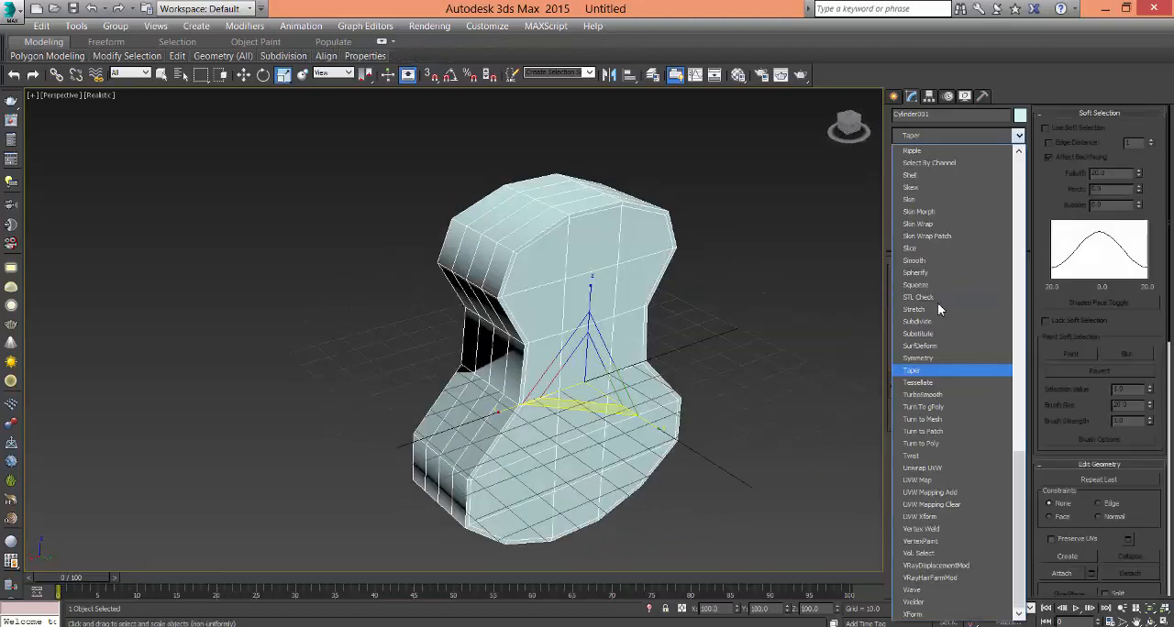
pyautogui.click(923, 394)
pyautogui.keyDown('alt'); pyautogui.moveTo(719, 399); pyautogui.dragTo(633, 311, button='middle'); pyautogui.keyUp('alt')
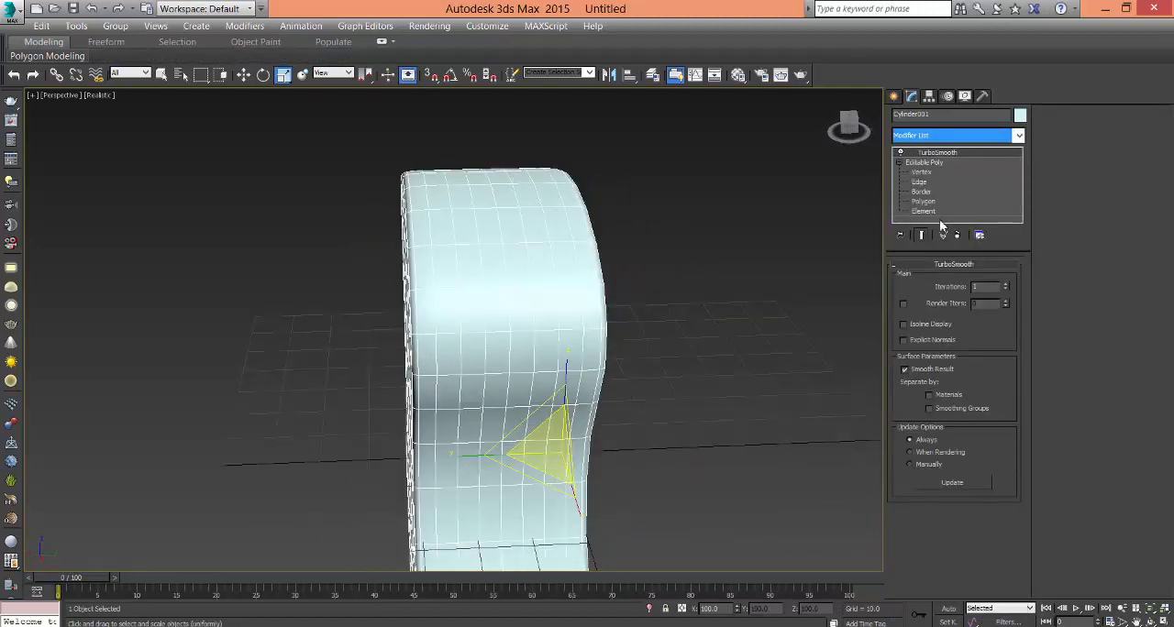
# - Select the complete edge loop nearest the flat face on the body's side wall and move it close to that face's outline
pyautogui.click(922, 183)
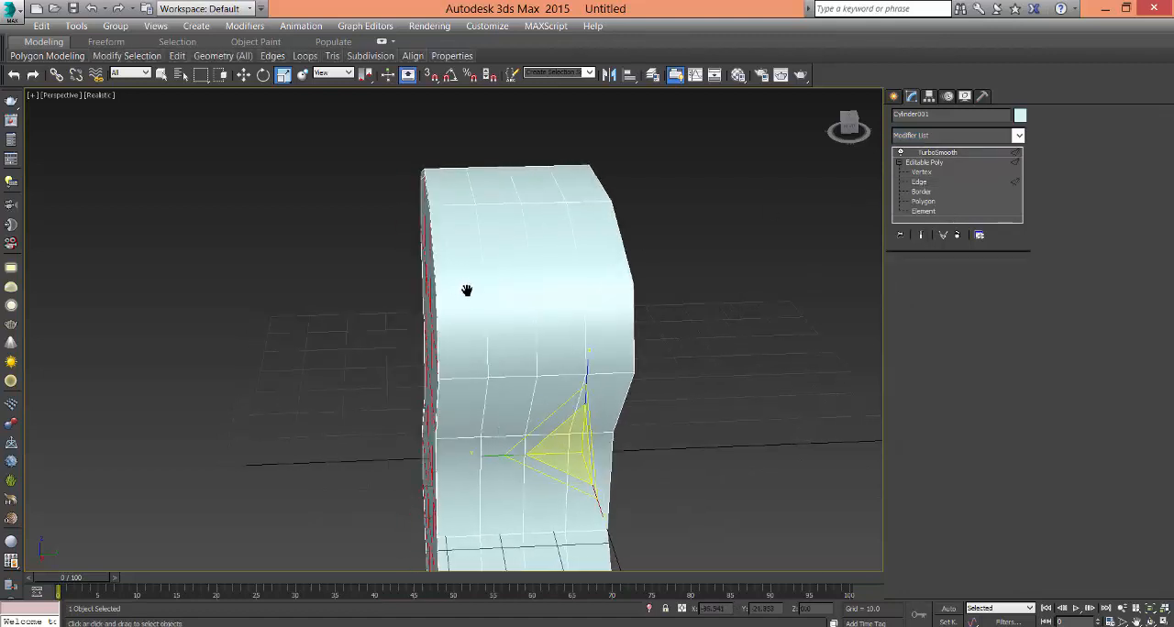
pyautogui.click(497, 238)
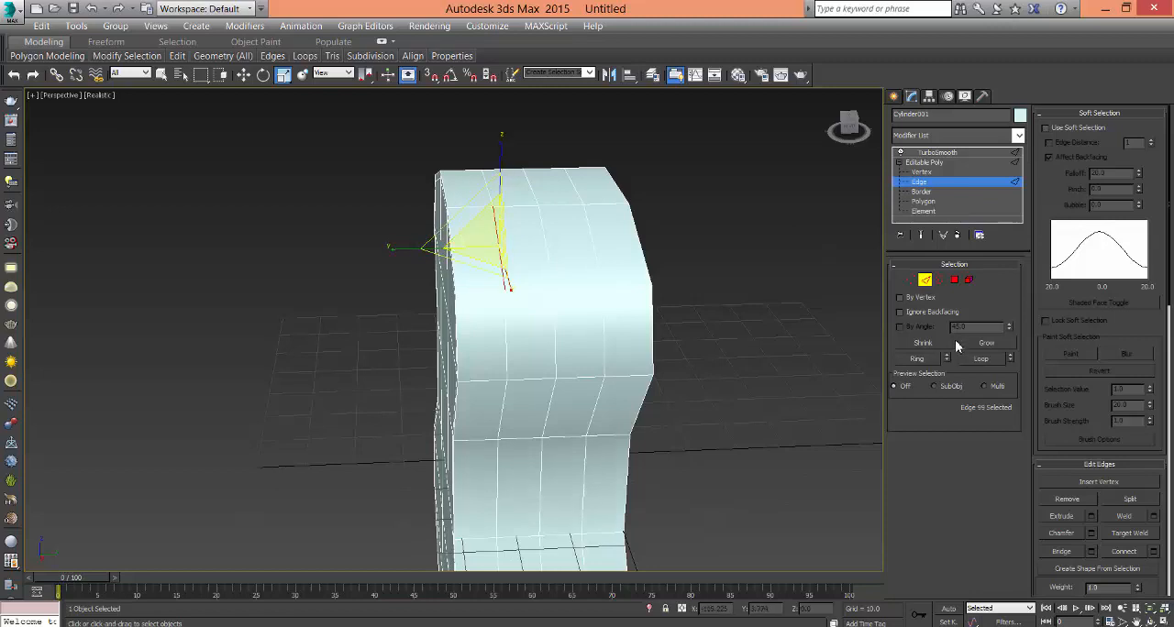
pyautogui.click(979, 359)
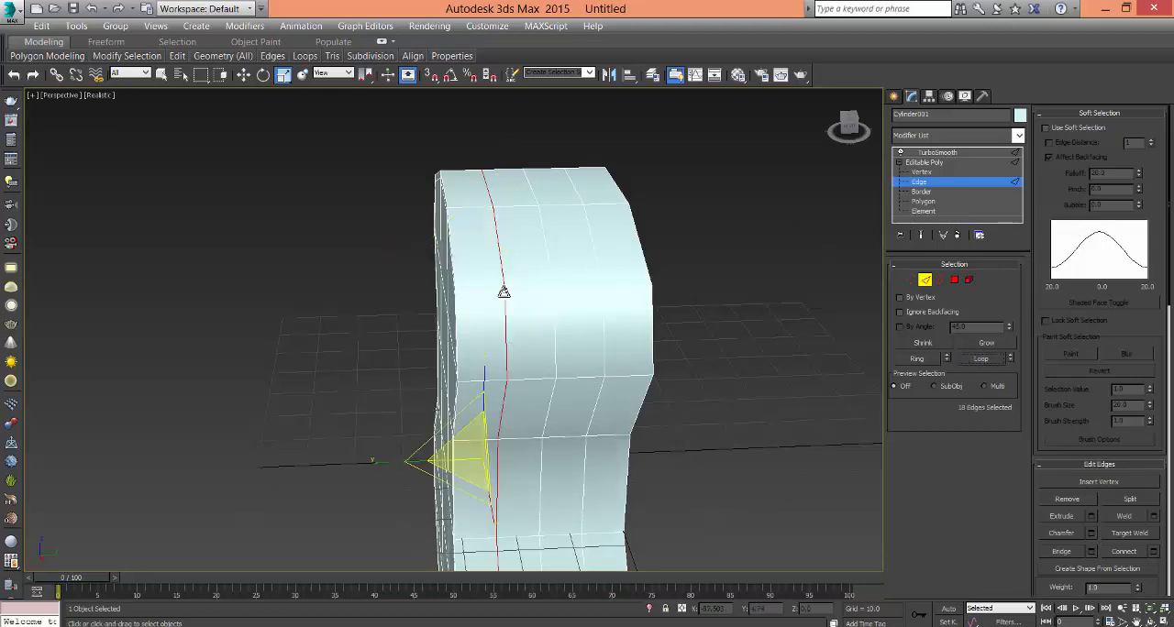
pyautogui.click(244, 76)
pyautogui.moveTo(464, 297); pyautogui.dragTo(556, 156, button='middle')
pyautogui.moveTo(620, 343); pyautogui.dragTo(584, 409)
pyautogui.keyDown('alt'); pyautogui.moveTo(585, 409); pyautogui.dragTo(503, 289, button='middle'); pyautogui.keyUp('alt')
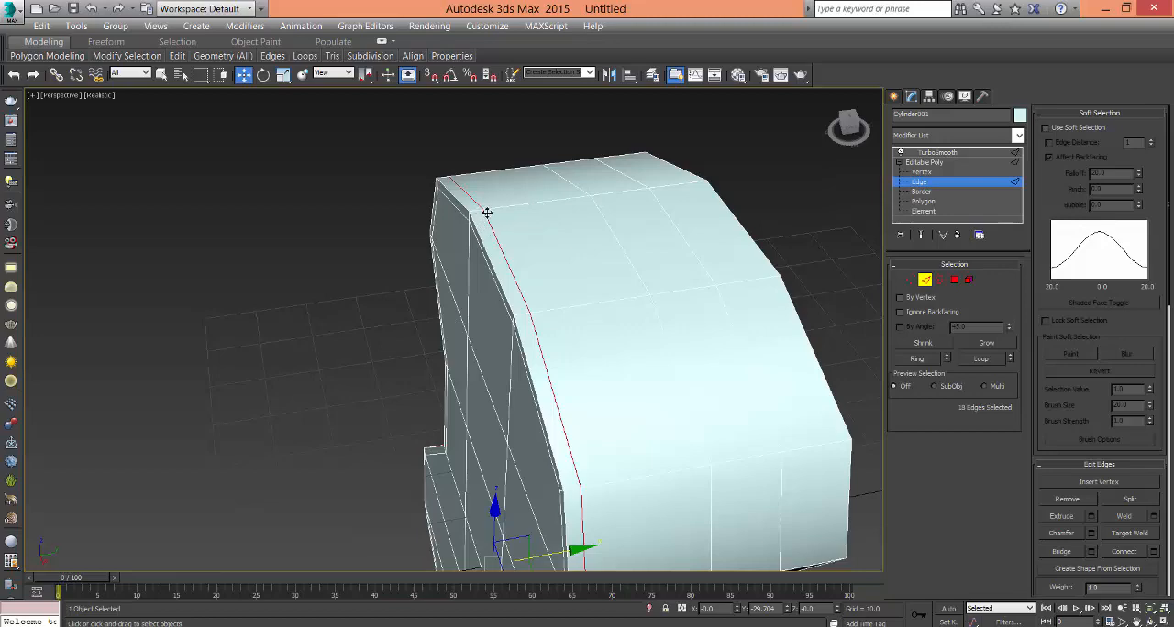
pyautogui.moveTo(479, 213); pyautogui.dragTo(442, 273, button='middle')
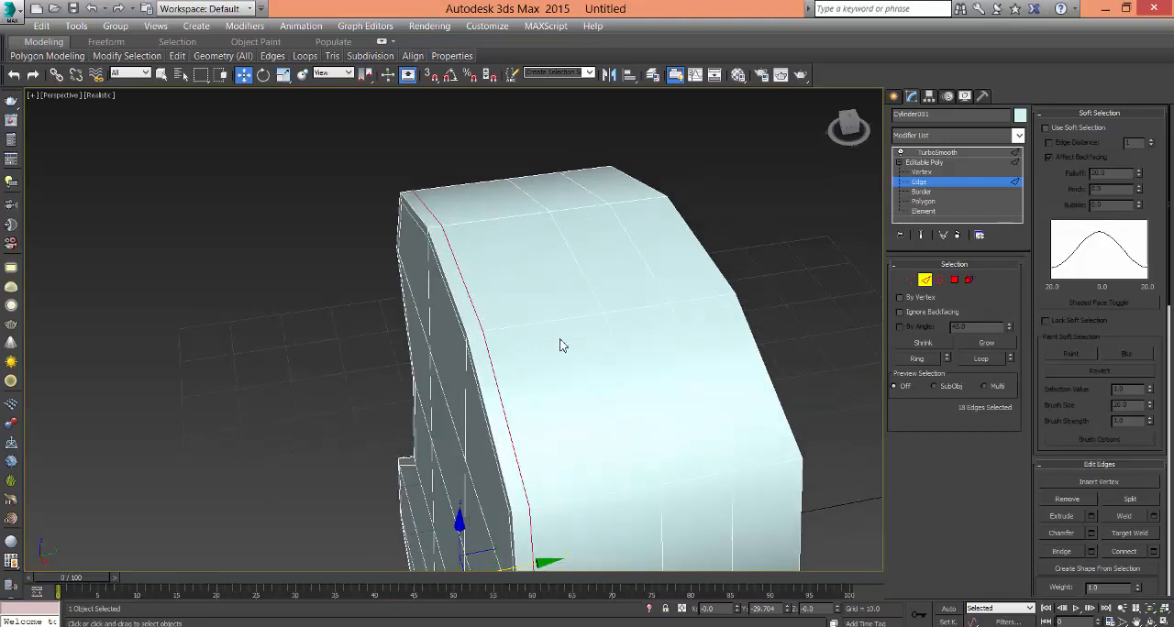
# - Return to the TurboSmooth level and examine the smoothed body's rounded edges from several angles
pyautogui.keyDown('alt'); pyautogui.moveTo(562, 346); pyautogui.dragTo(541, 240, button='middle'); pyautogui.keyUp('alt')
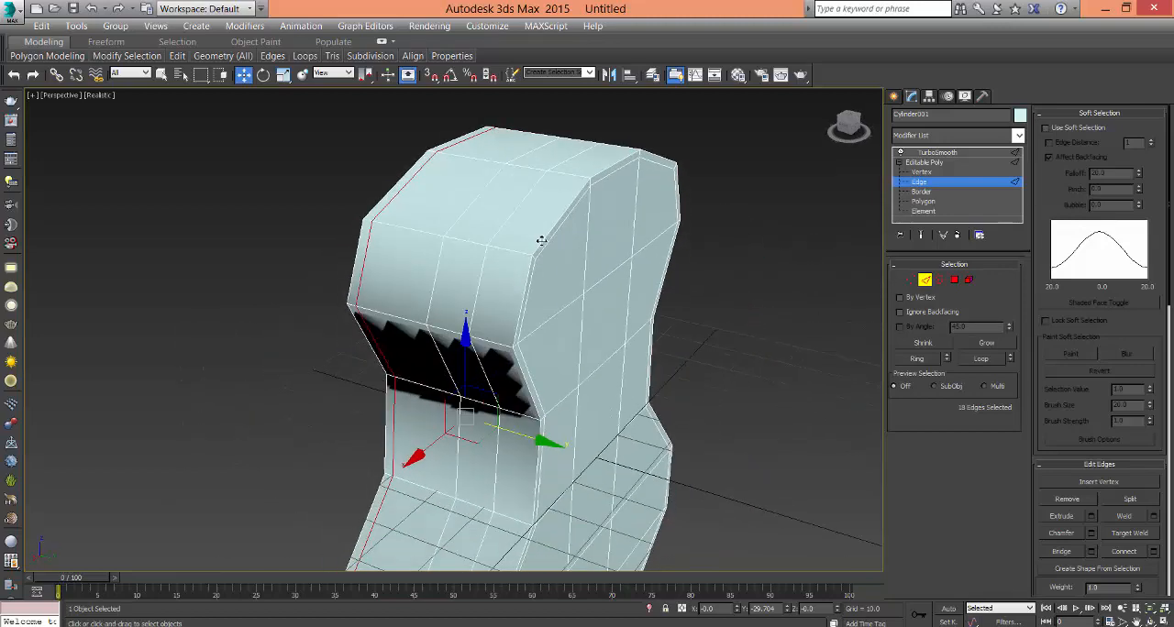
pyautogui.scroll(-2, 643, 231)
pyautogui.click(941, 163)
pyautogui.click(943, 153)
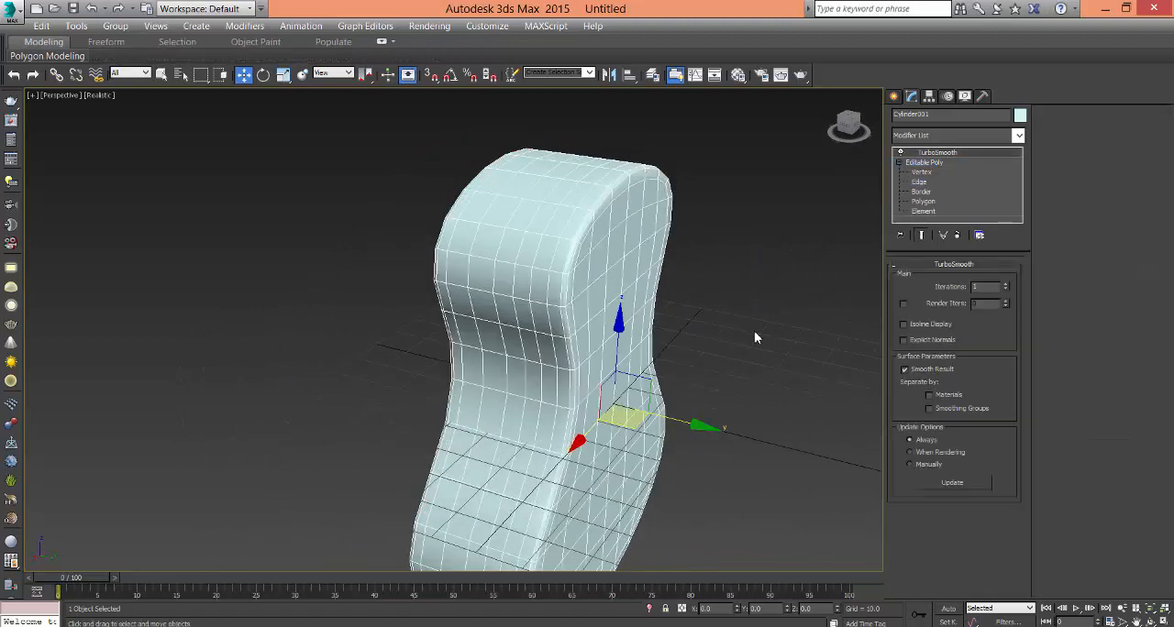
pyautogui.click(754, 337)
pyautogui.keyDown('alt'); pyautogui.moveTo(754, 337); pyautogui.dragTo(616, 324, button='middle'); pyautogui.keyUp('alt')
pyautogui.click(561, 353)
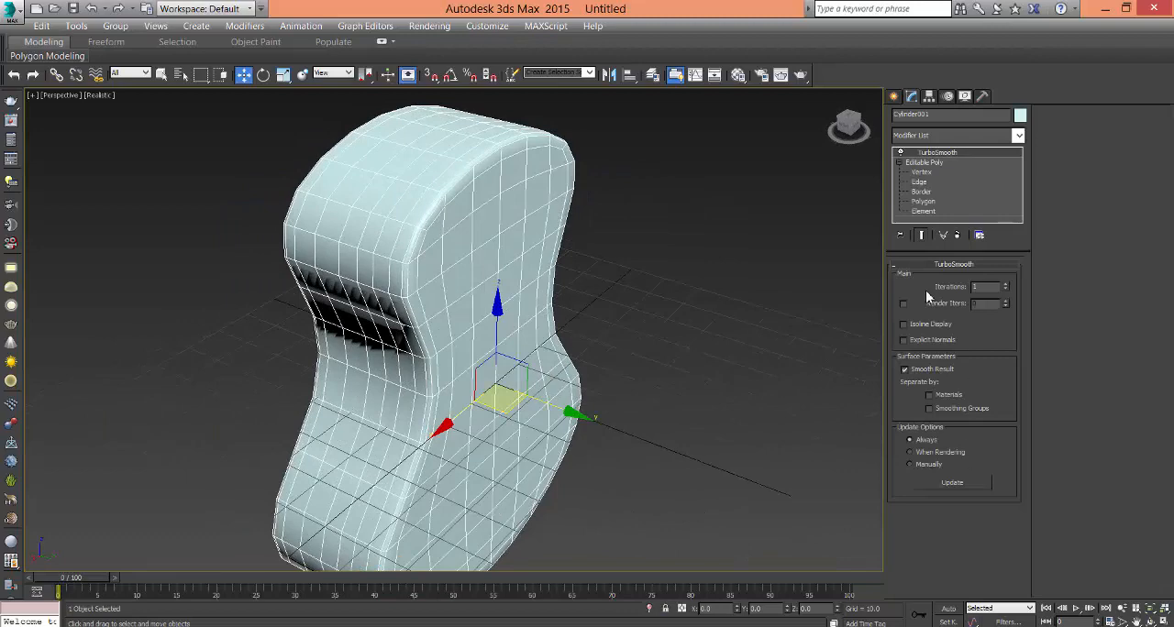
pyautogui.keyDown('alt'); pyautogui.moveTo(598, 291); pyautogui.dragTo(633, 278, button='middle'); pyautogui.keyUp('alt')
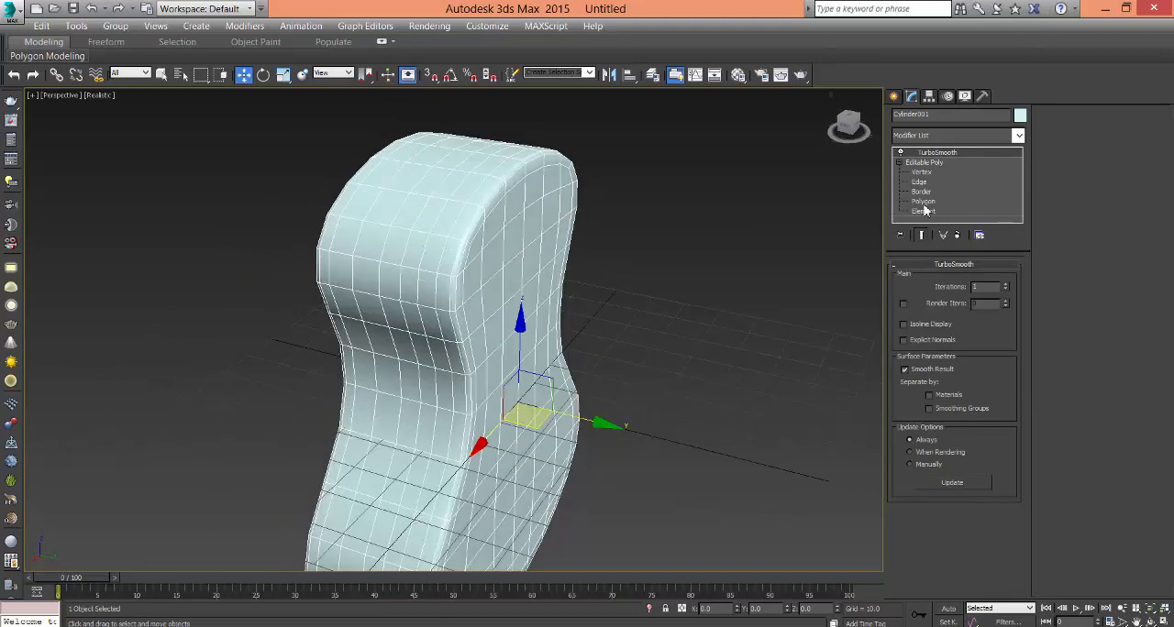
# - Select two adjacent side-wall polygons at the top centre of the body and extrude them upward into a short block
pyautogui.click(928, 202)
pyautogui.keyDown('alt'); pyautogui.moveTo(533, 248); pyautogui.dragTo(550, 323, button='middle'); pyautogui.keyUp('alt')
pyautogui.click(465, 266)
pyautogui.keyDown('ctrl'); pyautogui.click(499, 264); pyautogui.keyUp('ctrl')
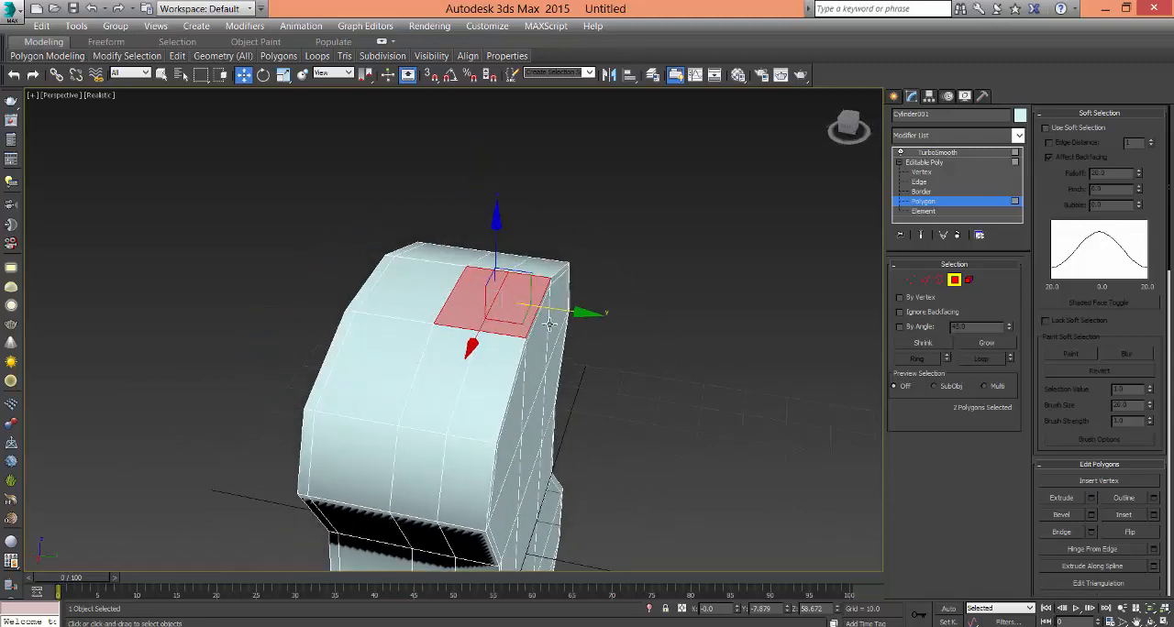
pyautogui.rightClick(498, 296)
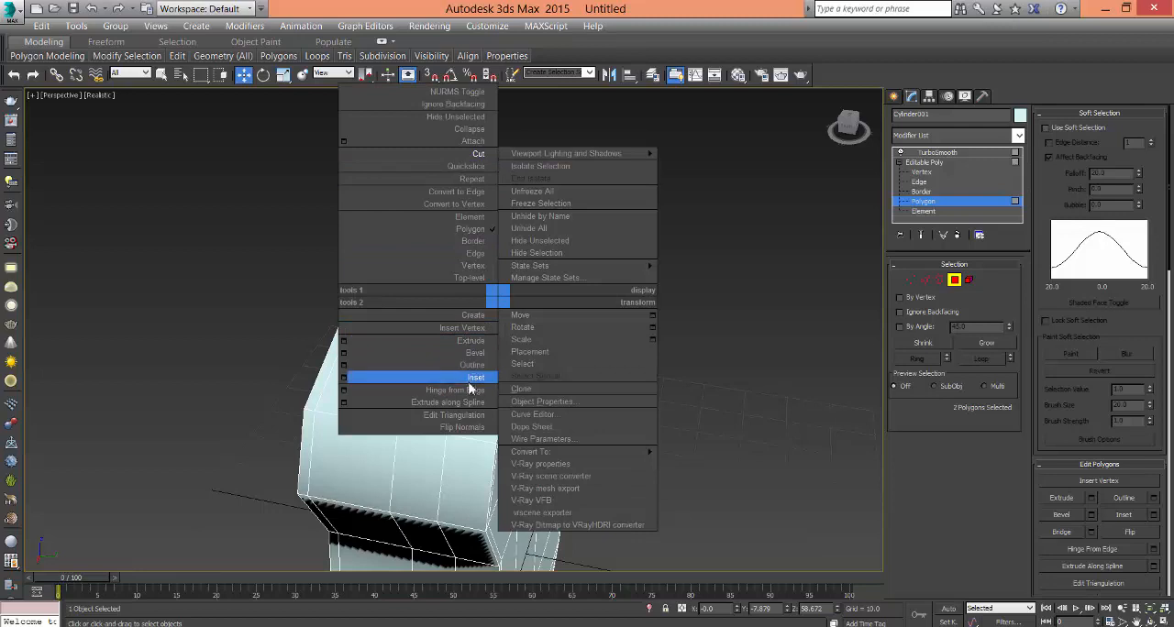
pyautogui.click(470, 340)
pyautogui.moveTo(517, 299); pyautogui.dragTo(521, 258)
# - Extrude only the outer polygon on top of the short block, flush with the flat face, upward into a long neck
pyautogui.moveTo(544, 278); pyautogui.dragTo(597, 301, button='middle')
pyautogui.click(620, 342)
pyautogui.click(517, 323)
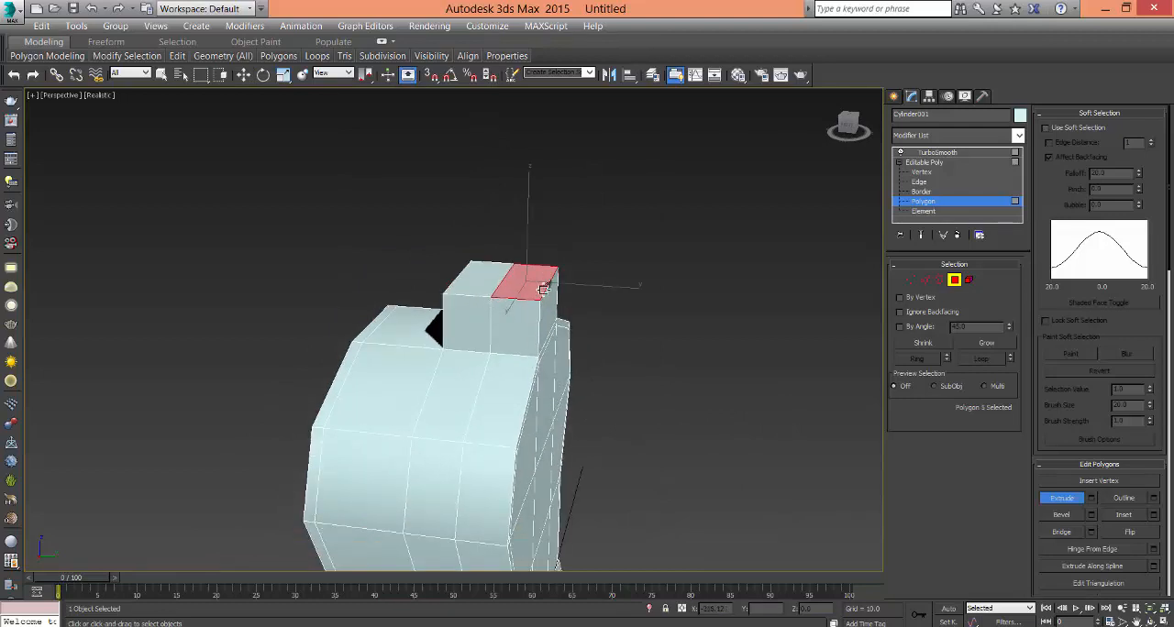
pyautogui.moveTo(538, 287); pyautogui.dragTo(541, 147)
pyautogui.scroll(-5, 601, 363)
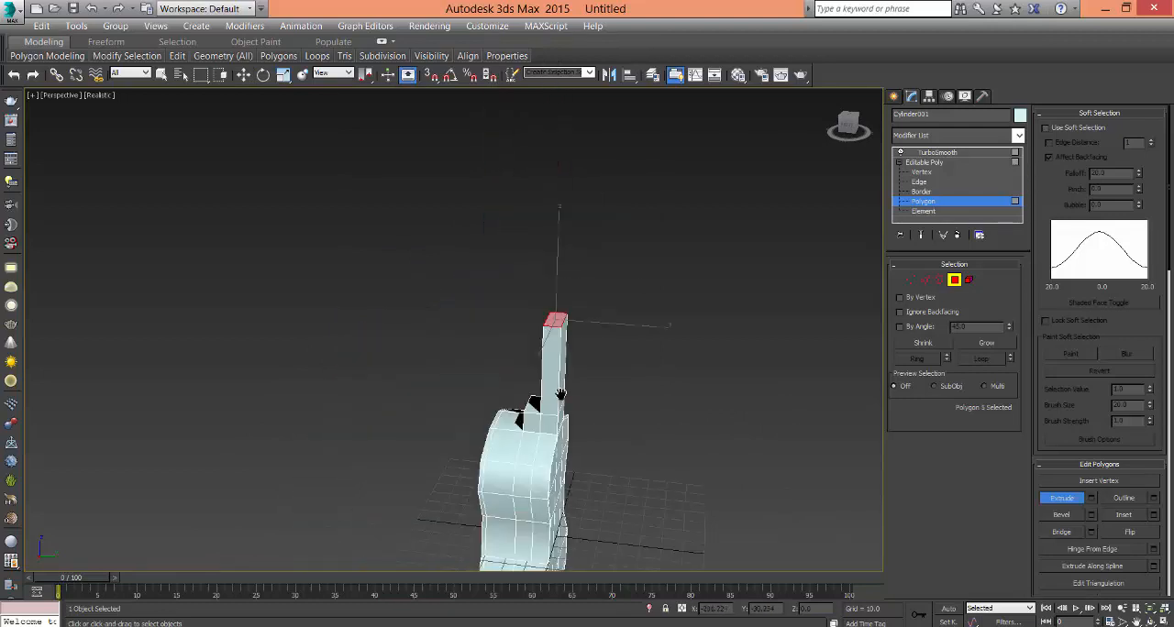
# - Check the extruded neck from different sides and narrow the command panel to a single column to enlarge the viewport area
pyautogui.hotkey('alt', 'w')
pyautogui.middleClick(324, 420)
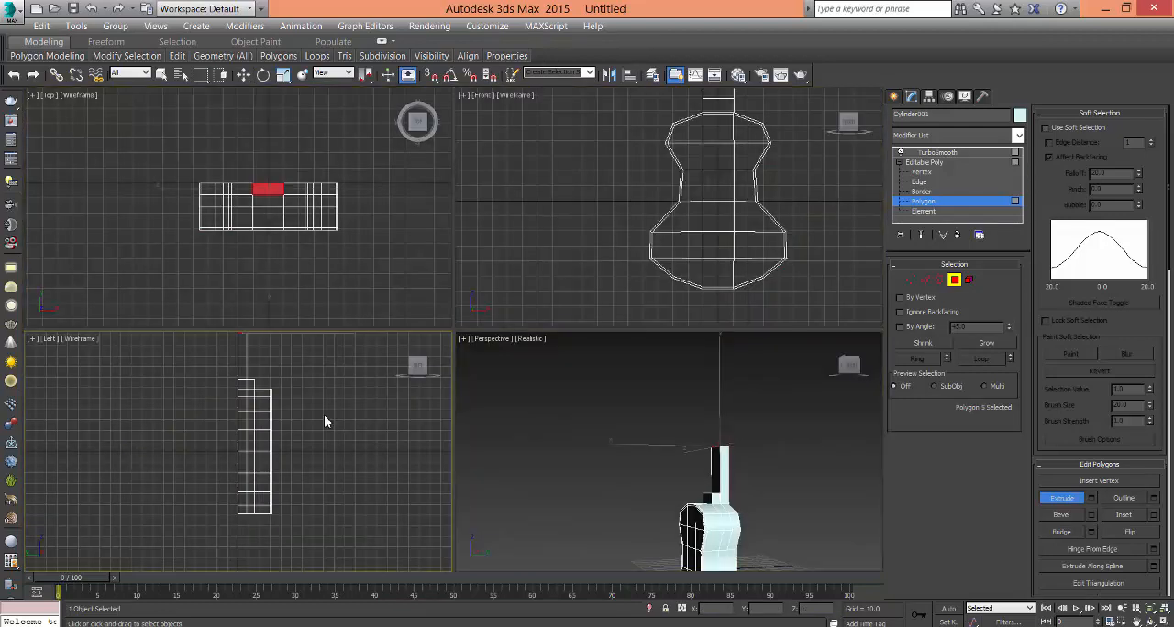
pyautogui.moveTo(667, 496); pyautogui.dragTo(622, 446, button='middle')
pyautogui.hotkey('alt', 'w')
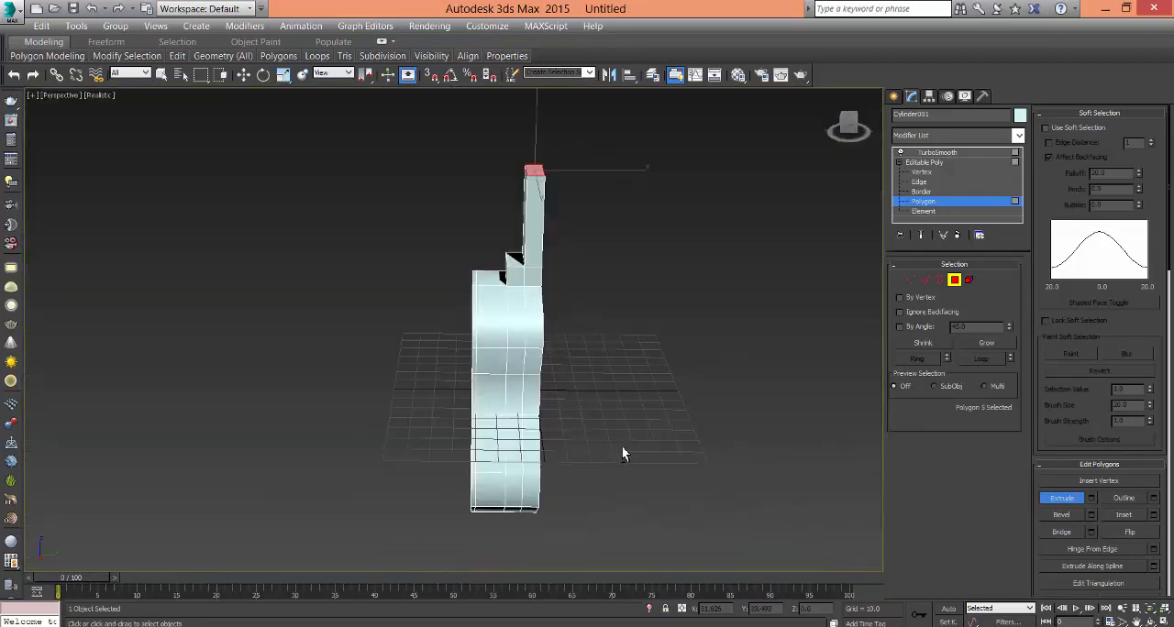
pyautogui.moveTo(572, 364); pyautogui.dragTo(749, 370, button='middle')
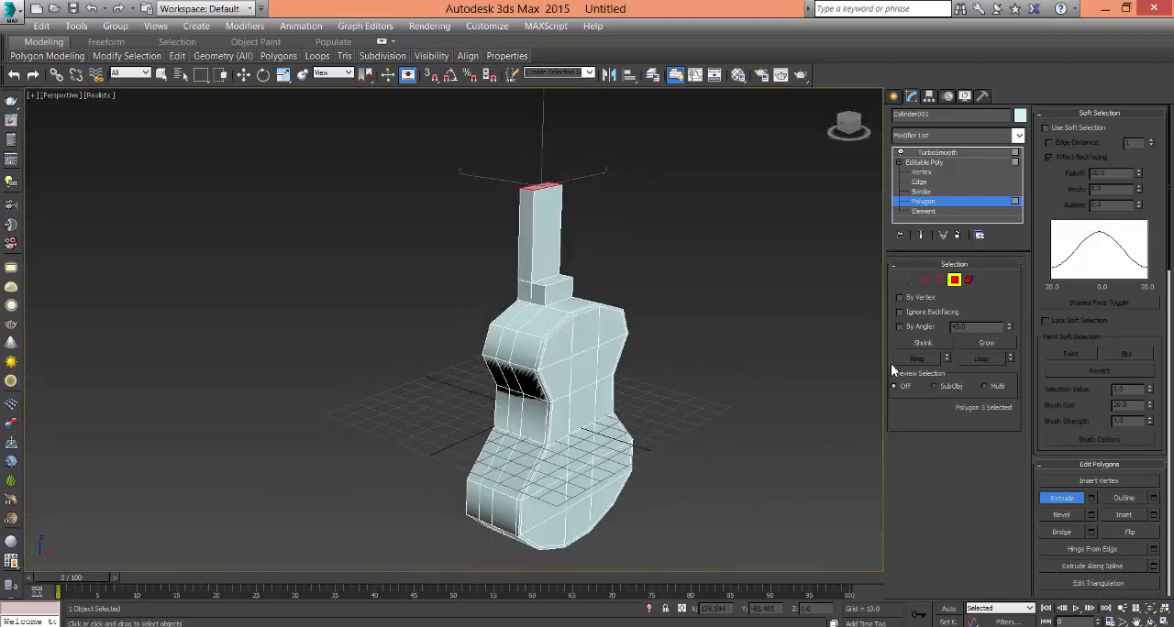
pyautogui.moveTo(896, 357); pyautogui.dragTo(1034, 358)
# - In the Left view, move the outer top corner vertices of the short block inward and down to form a sloped heel
pyautogui.hotkey('alt', 'w')
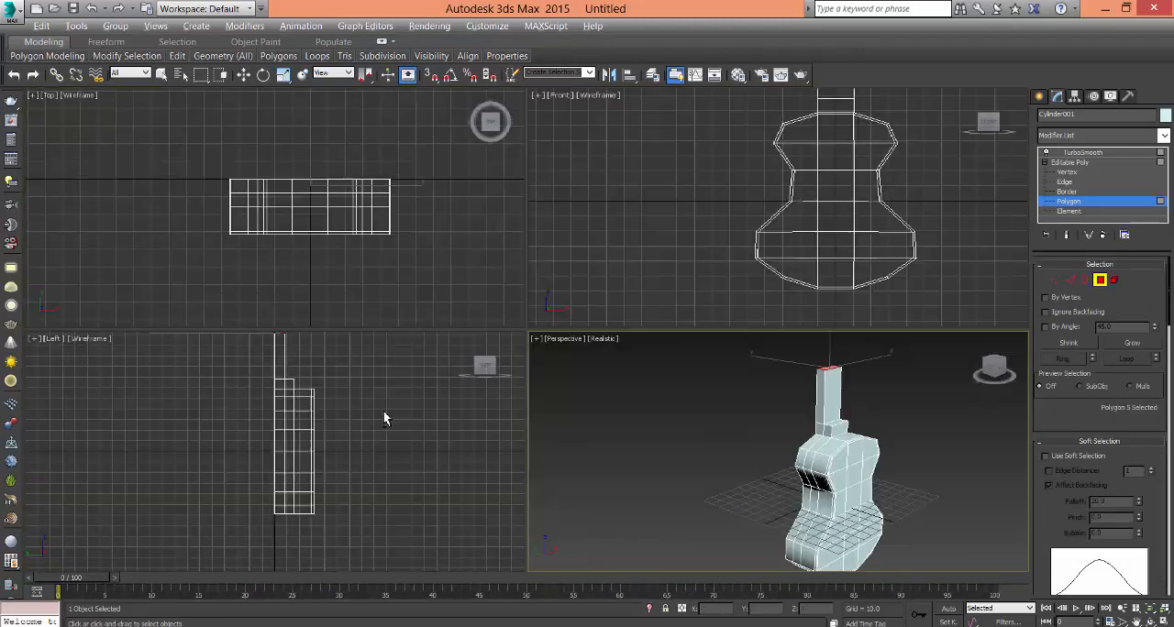
pyautogui.hotkey('alt', 'w')
pyautogui.scroll(3, 577, 386)
pyautogui.scroll(3, 603, 278)
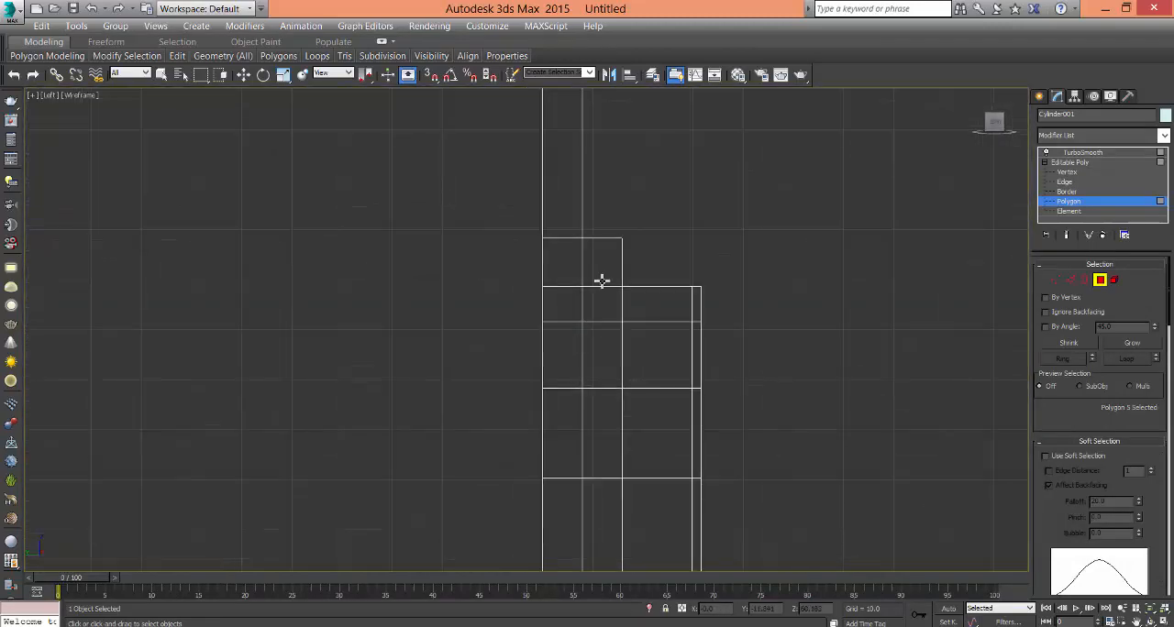
pyautogui.click(1072, 174)
pyautogui.moveTo(601, 253); pyautogui.dragTo(658, 301)
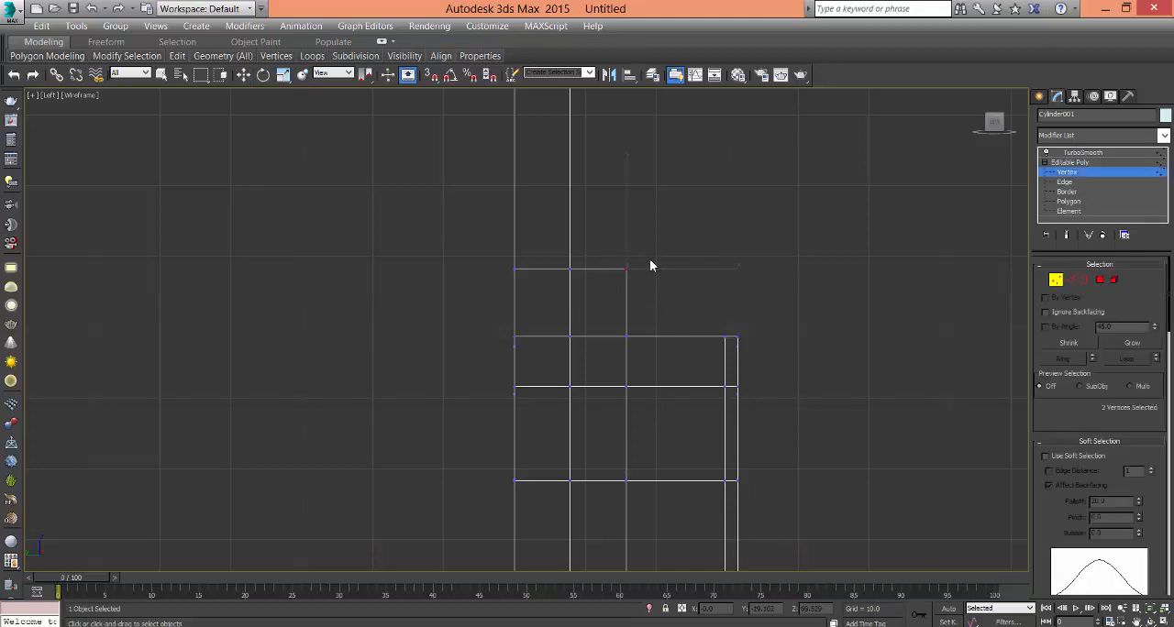
pyautogui.press('w')
pyautogui.moveTo(646, 250); pyautogui.dragTo(629, 281)
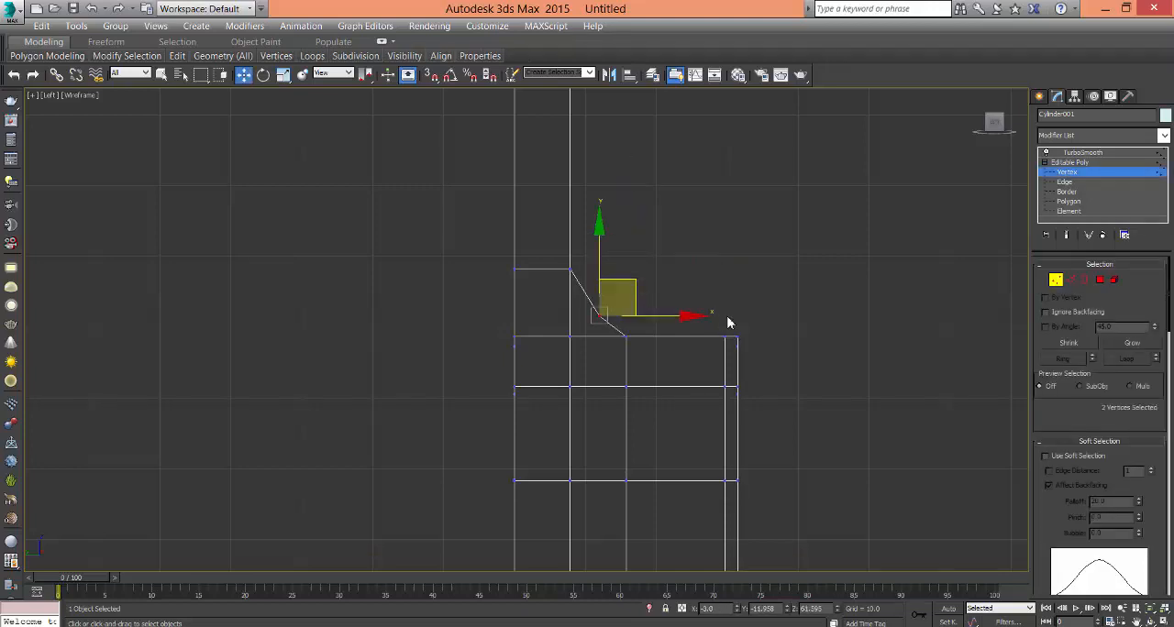
pyautogui.click(728, 323)
pyautogui.moveTo(591, 306); pyautogui.dragTo(628, 318)
pyautogui.click(839, 428)
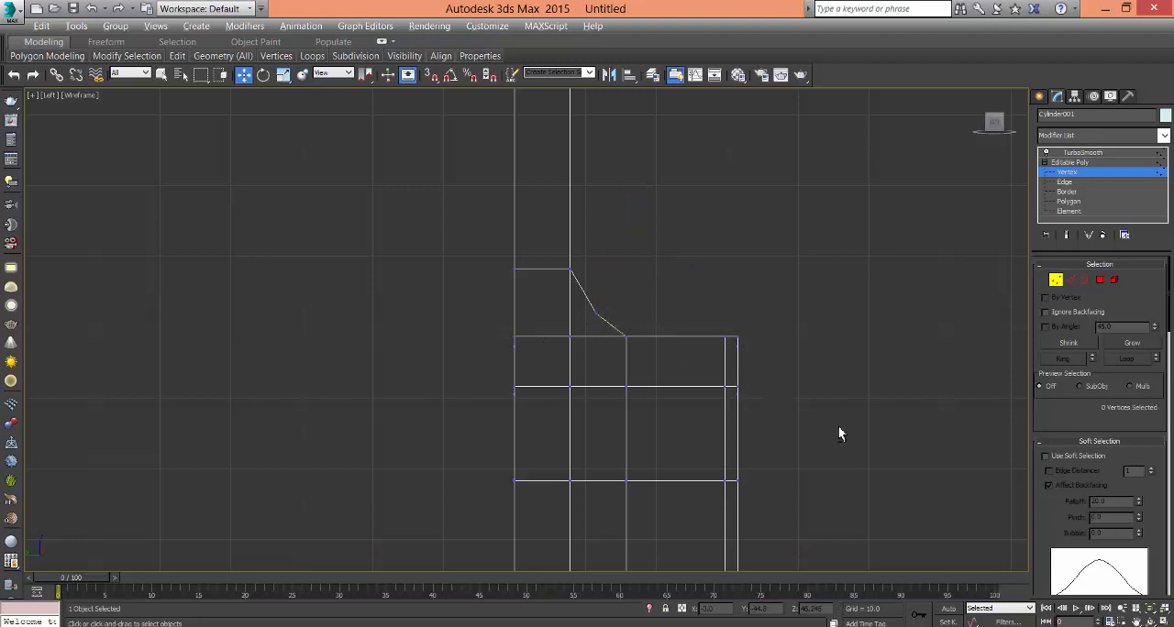
# - In the Front view, select all vertices of the neck and its base and scale them along X to narrow the neck
pyautogui.hotkey('alt', 'w')
pyautogui.hotkey('alt', 'w')
pyautogui.keyDown('alt'); pyautogui.moveTo(864, 417); pyautogui.dragTo(948, 400, button='middle'); pyautogui.keyUp('alt')
pyautogui.hotkey('alt', 'w')
pyautogui.click(805, 223)
pyautogui.hotkey('alt', 'w')
pyautogui.moveTo(747, 260); pyautogui.dragTo(754, 431, button='middle')
pyautogui.moveTo(723, 313); pyautogui.dragTo(734, 417, button='middle')
pyautogui.moveTo(588, 155); pyautogui.dragTo(709, 379)
pyautogui.moveTo(734, 342); pyautogui.dragTo(728, 331, button='middle')
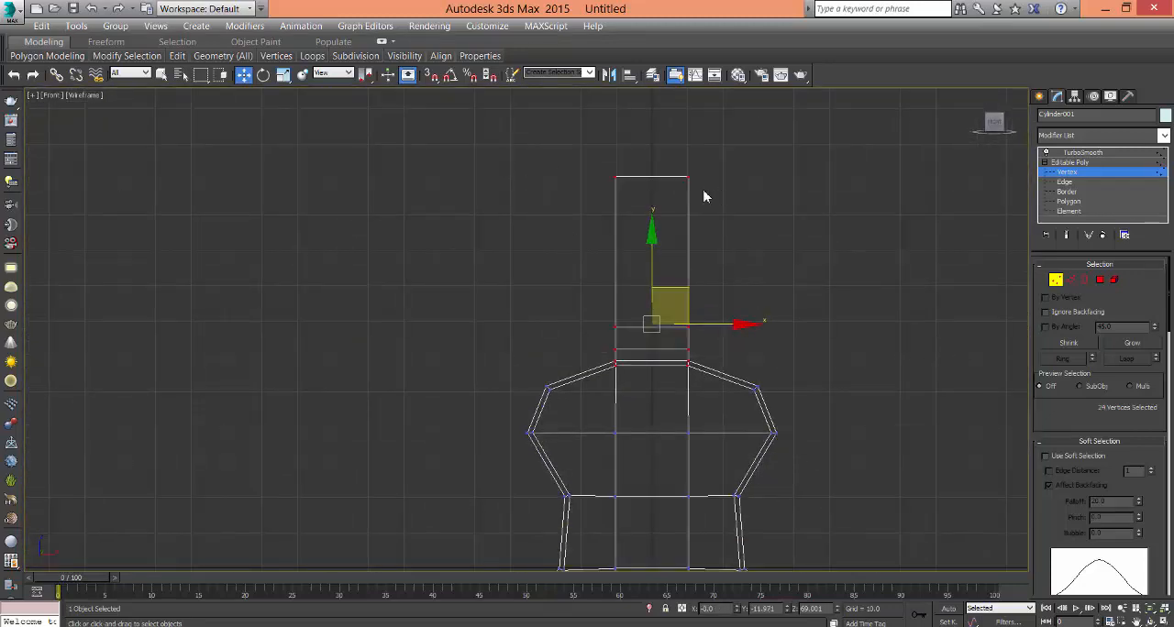
pyautogui.click(283, 74)
pyautogui.moveTo(597, 320); pyautogui.dragTo(611, 284, button='middle')
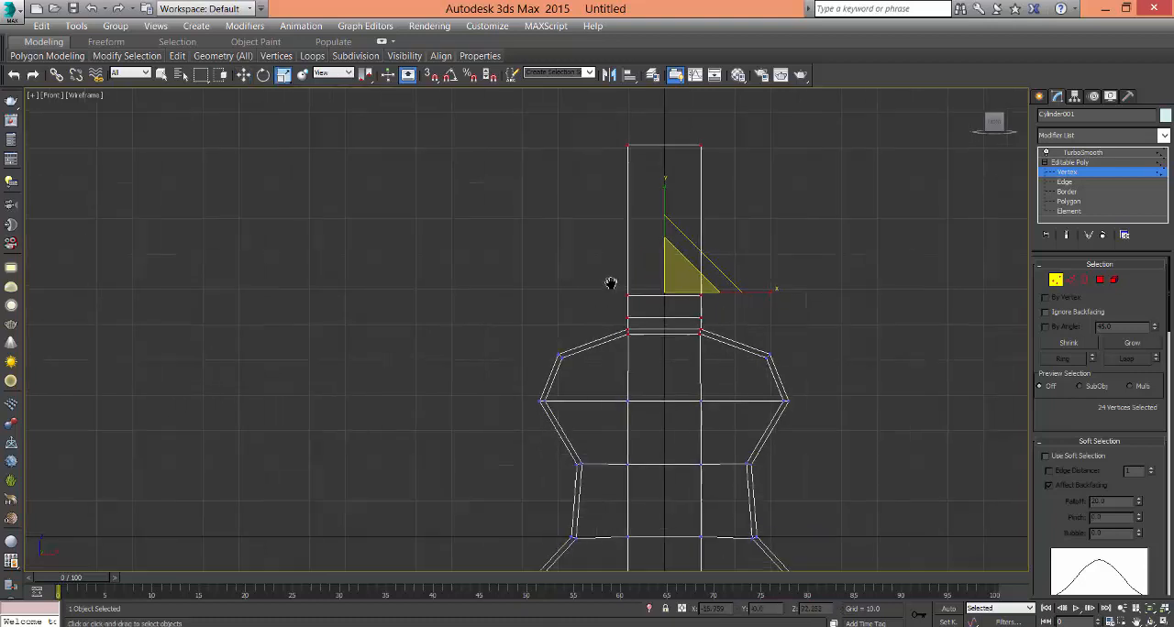
pyautogui.scroll(-2, 741, 318)
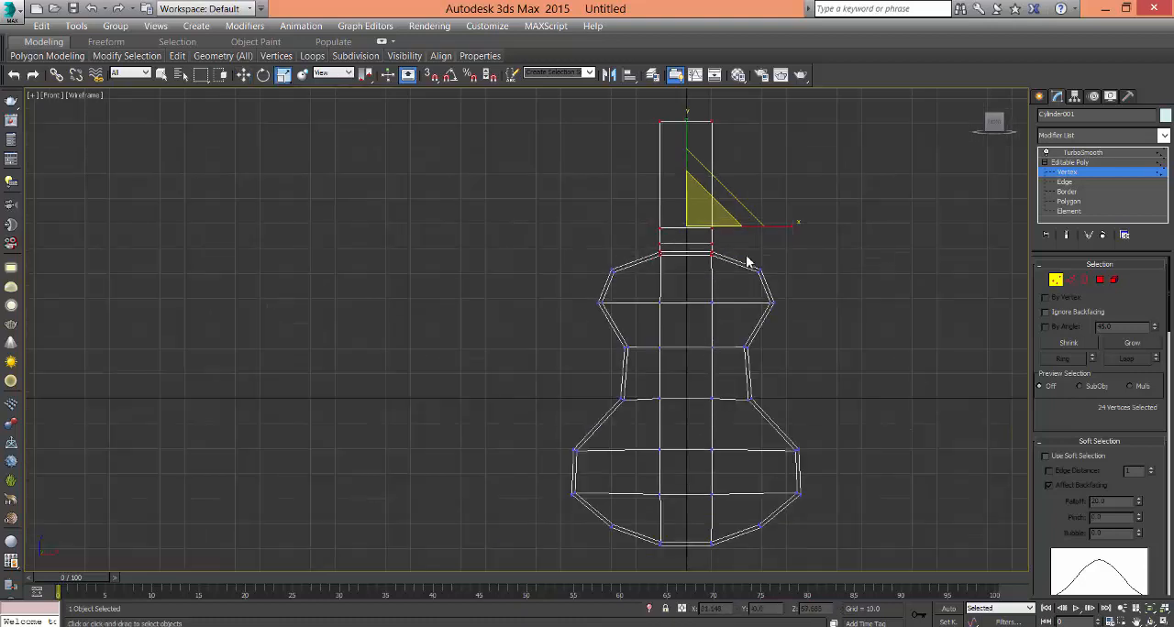
pyautogui.moveTo(795, 223); pyautogui.dragTo(767, 234)
pyautogui.click(825, 269)
# - Select the four vertices at the neck's top end and move them straight up in the Front view to lengthen the neck
pyautogui.moveTo(826, 269); pyautogui.dragTo(850, 364, button='middle')
pyautogui.hotkey('alt', 'w')
pyautogui.middleClick(822, 406)
pyautogui.hotkey('alt', 'w')
pyautogui.moveTo(754, 316); pyautogui.dragTo(742, 398, button='middle')
pyautogui.moveTo(635, 217); pyautogui.dragTo(783, 277)
pyautogui.keyDown('alt'); pyautogui.moveTo(784, 277); pyautogui.dragTo(715, 304, button='middle'); pyautogui.keyUp('alt')
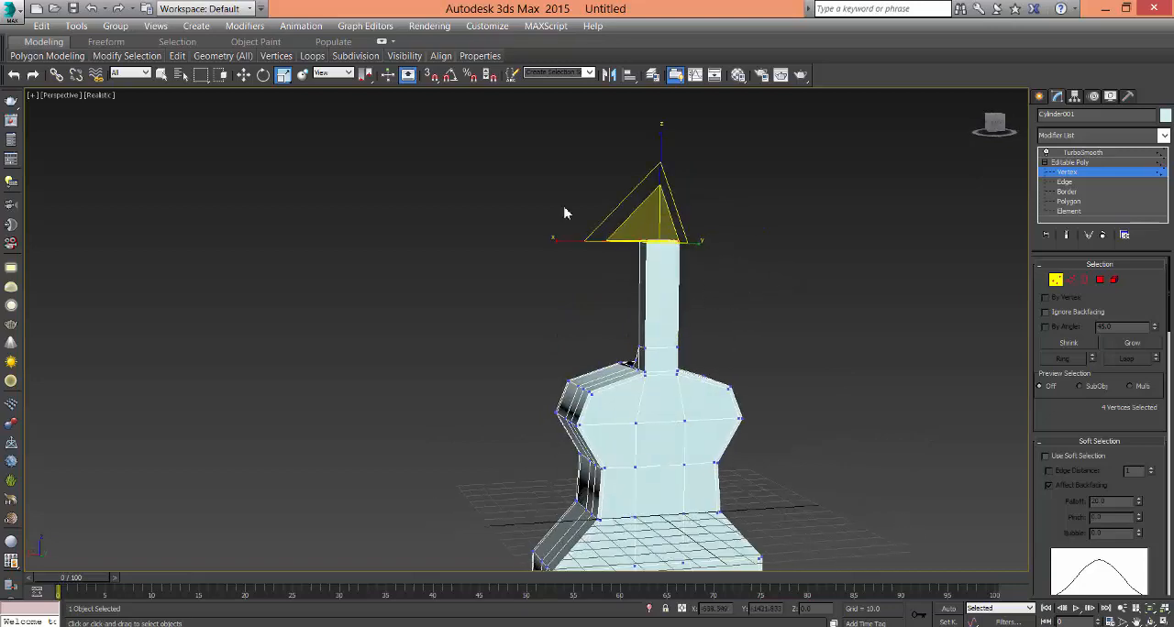
pyautogui.hotkey('alt', 'w')
pyautogui.middleClick(797, 188)
pyautogui.hotkey('alt', 'w')
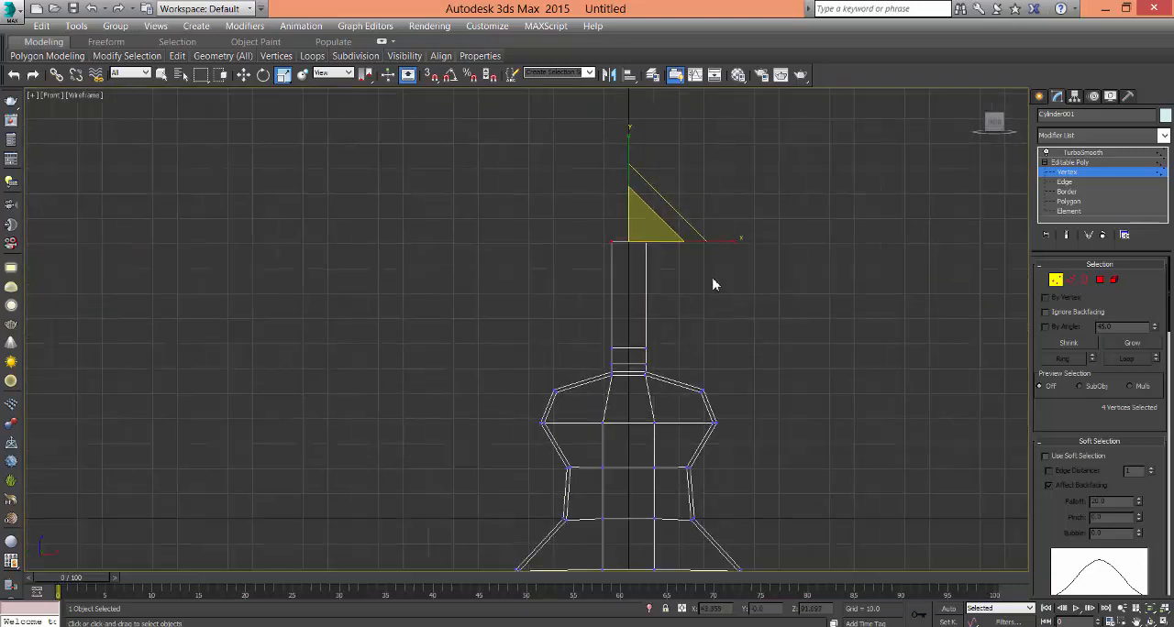
pyautogui.press('w')
pyautogui.moveTo(636, 157); pyautogui.dragTo(636, 52)
pyautogui.moveTo(762, 408); pyautogui.dragTo(762, 479, button='middle')
pyautogui.scroll(-2, 803, 432)
pyautogui.click(798, 443)
# - Extrude the neck's top polygon upward to form a headstock section and raise its end slightly
pyautogui.hotkey('alt', 'w')
pyautogui.middleClick(796, 393)
pyautogui.hotkey('alt', 'w')
pyautogui.scroll(3, 759, 449)
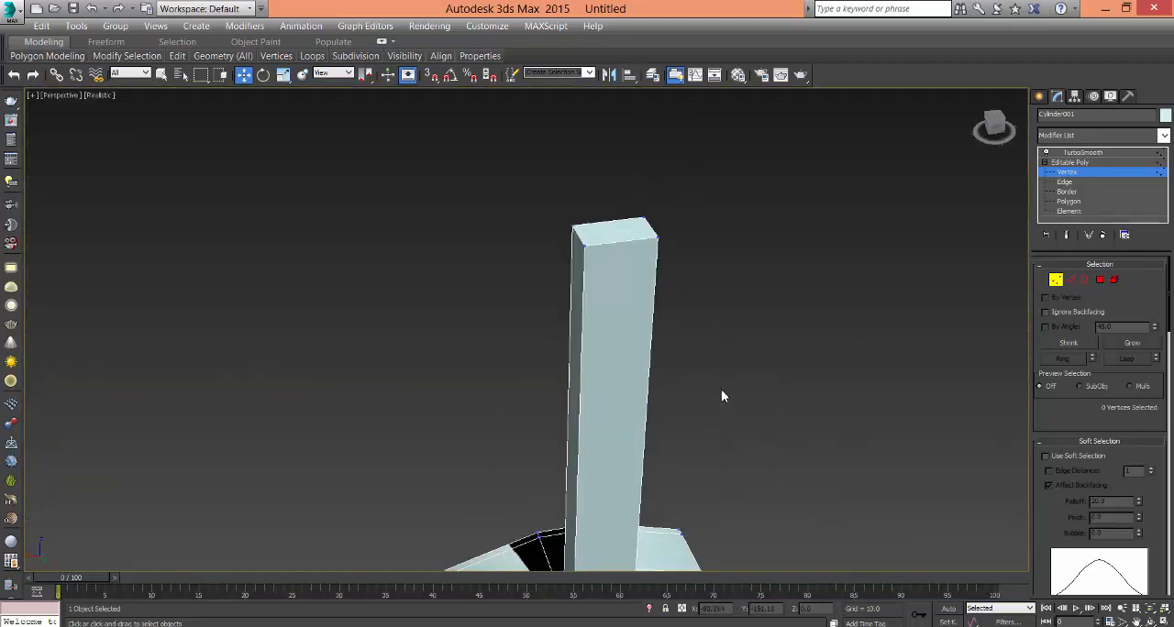
pyautogui.click(1070, 201)
pyautogui.click(619, 228)
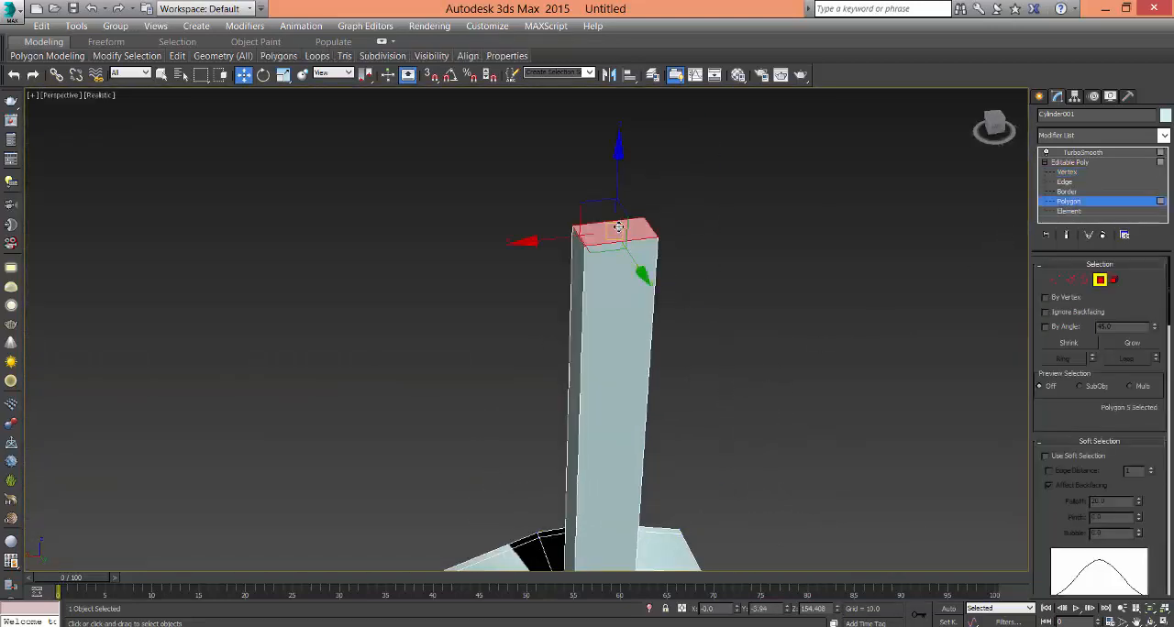
pyautogui.moveTo(702, 374); pyautogui.dragTo(702, 241, button='middle')
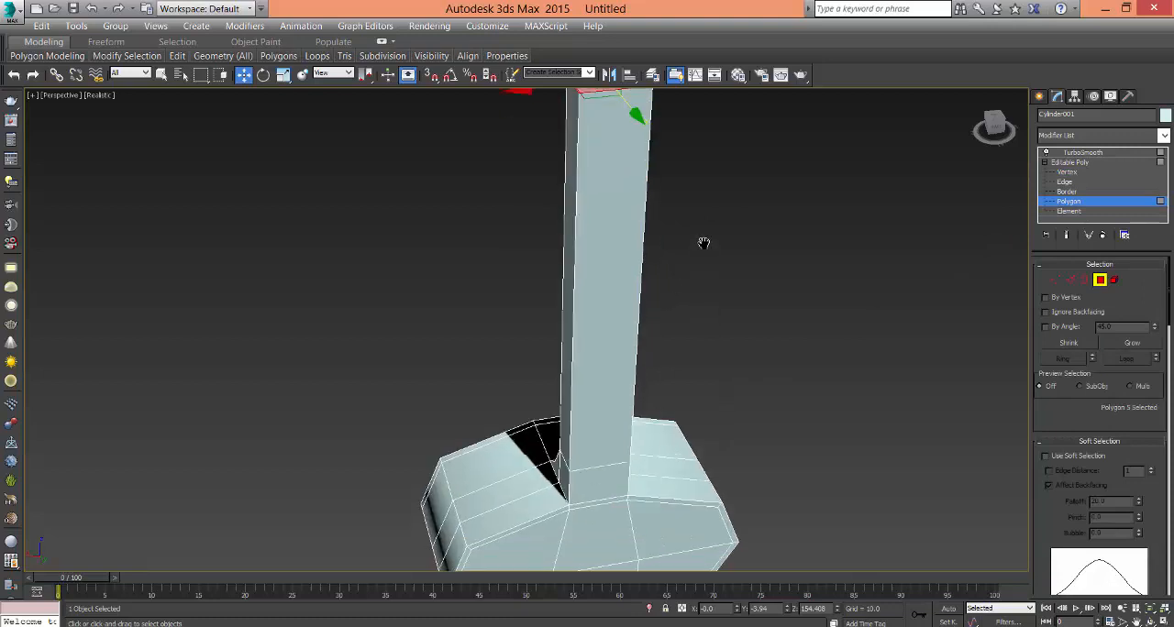
pyautogui.scroll(-4, 703, 241)
pyautogui.moveTo(689, 349); pyautogui.dragTo(679, 449, button='middle')
pyautogui.keyDown('alt'); pyautogui.moveTo(679, 449); pyautogui.dragTo(666, 311, button='middle'); pyautogui.keyUp('alt')
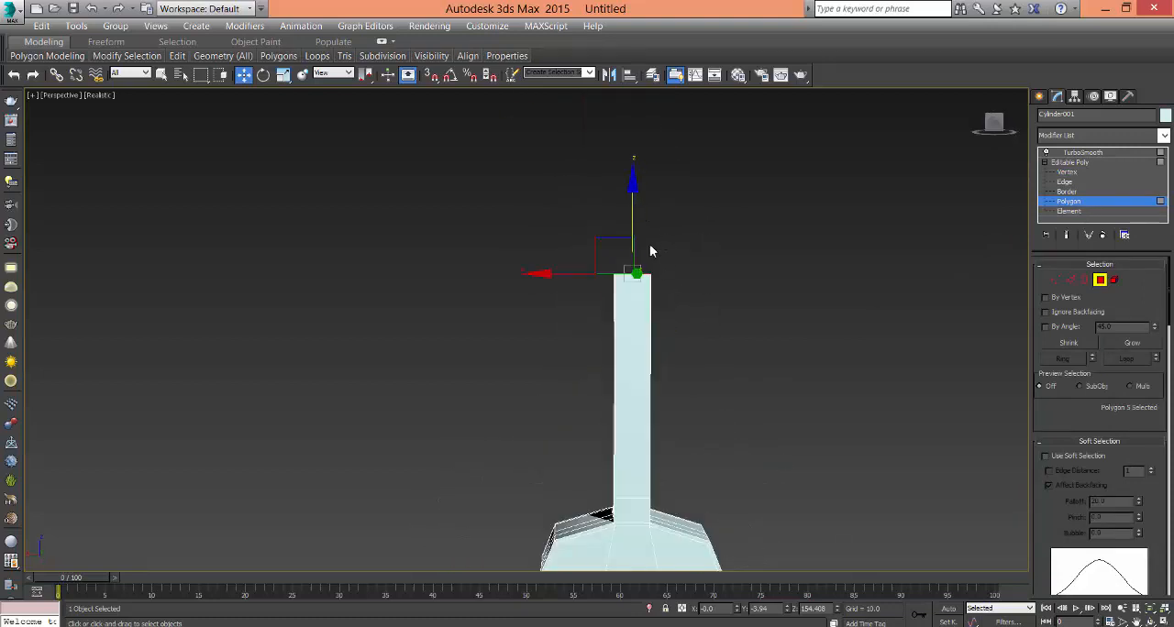
pyautogui.keyDown('alt'); pyautogui.moveTo(650, 250); pyautogui.dragTo(675, 296, button='middle'); pyautogui.keyUp('alt')
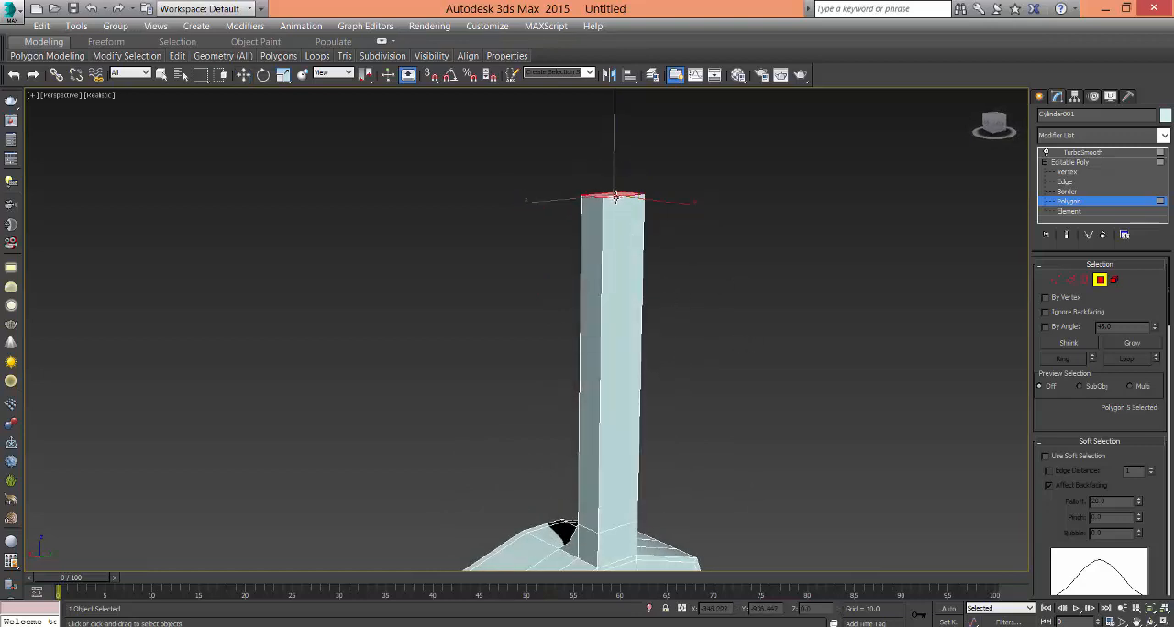
pyautogui.moveTo(613, 162); pyautogui.dragTo(610, 35)
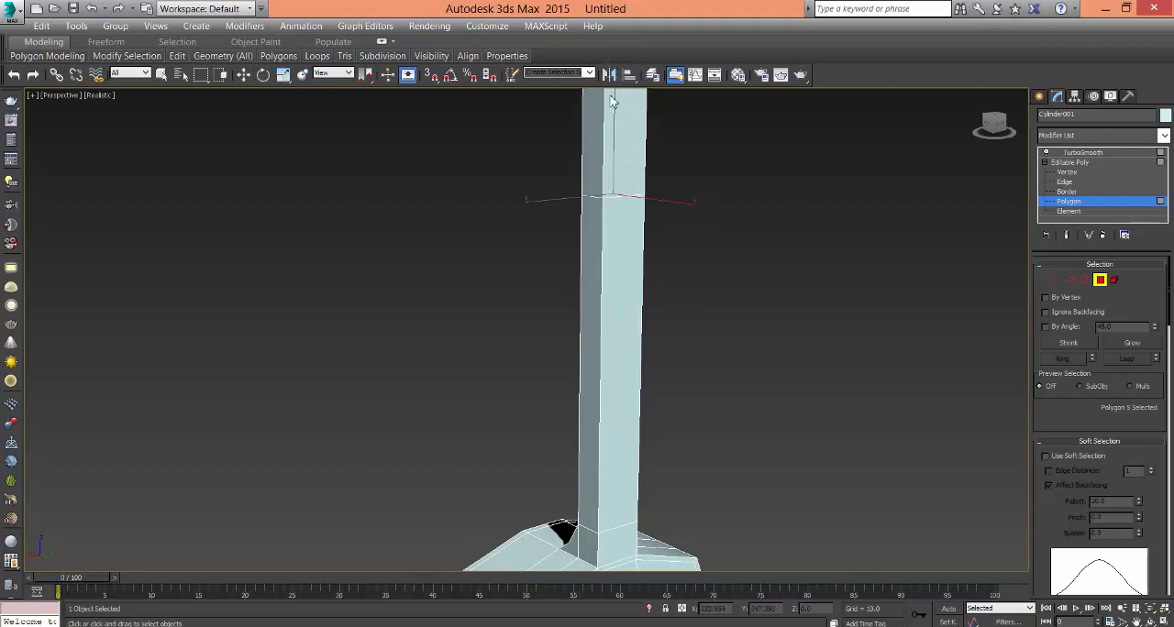
pyautogui.moveTo(664, 244); pyautogui.dragTo(658, 355, button='middle')
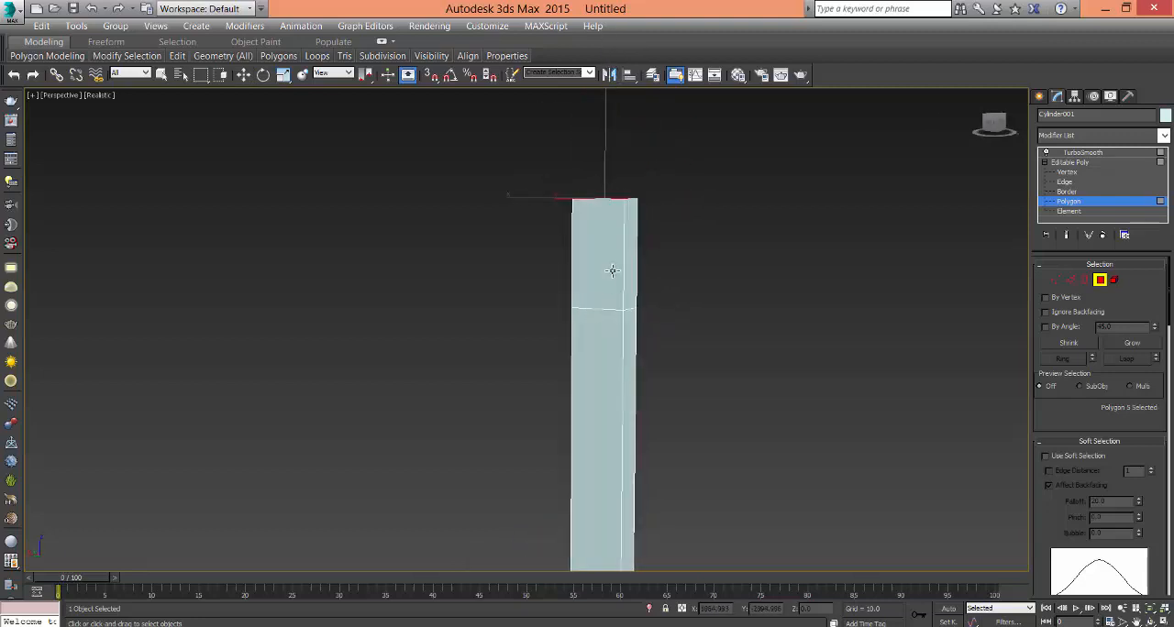
pyautogui.press('w')
pyautogui.moveTo(611, 137); pyautogui.dragTo(610, 113)
# - Select the headstock section's two opposite side polygons and extrude them outward to widen the headstock
pyautogui.keyDown('alt'); pyautogui.moveTo(676, 301); pyautogui.dragTo(733, 367, button='middle'); pyautogui.keyUp('alt')
pyautogui.scroll(-5, 780, 338)
pyautogui.scroll(5, 692, 347)
pyautogui.click(575, 326)
pyautogui.keyDown('ctrl'); pyautogui.click(612, 351); pyautogui.keyUp('ctrl')
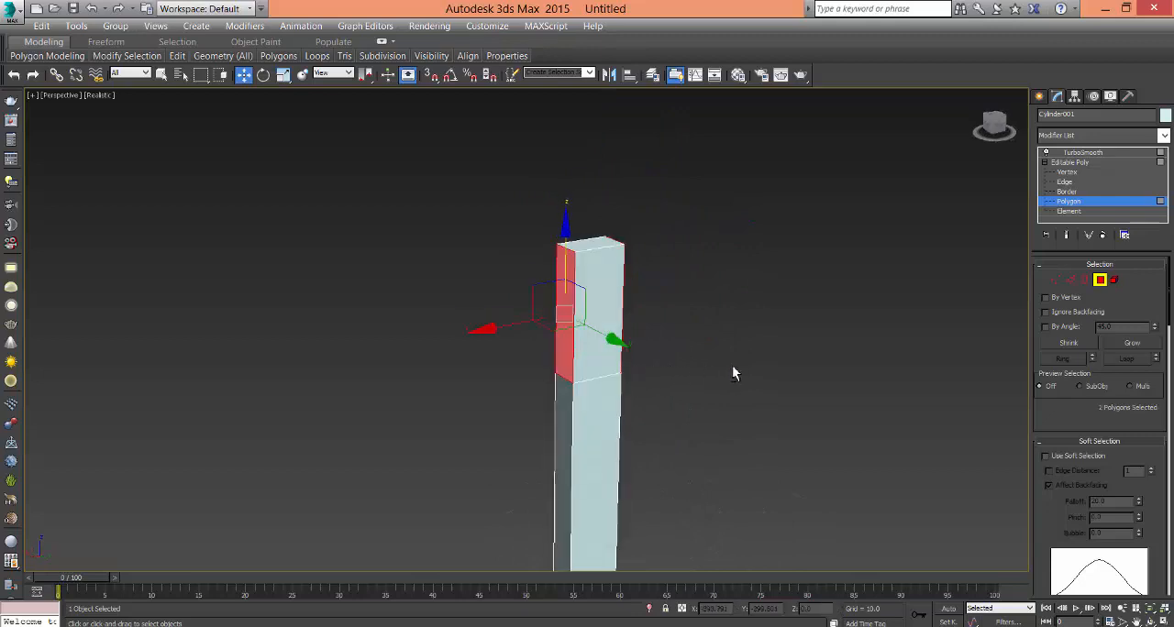
pyautogui.rightClick(579, 332)
pyautogui.click(547, 373)
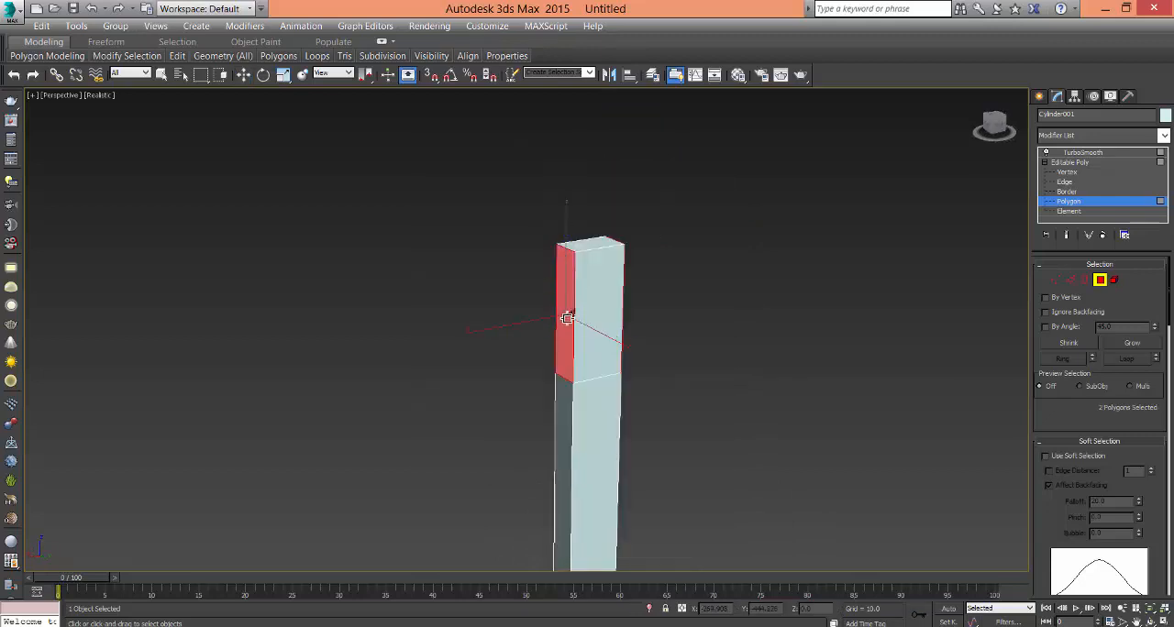
pyautogui.moveTo(569, 317); pyautogui.dragTo(586, 279)
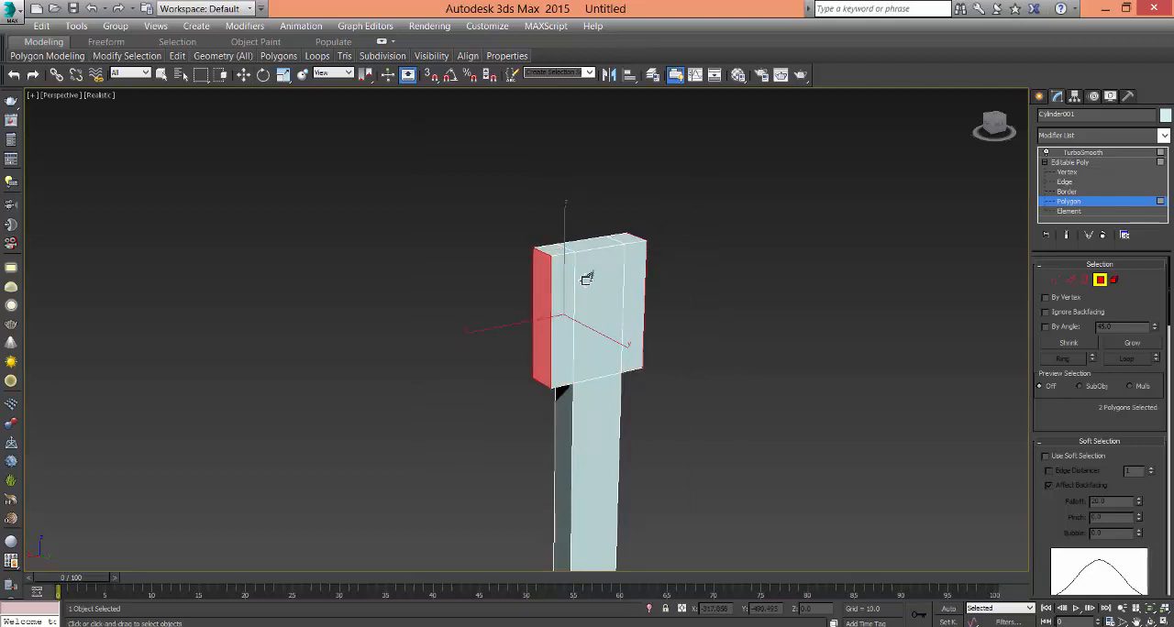
pyautogui.click(728, 406)
# - In the Front view, select the headstock's lower outer corner vertices and move them straight up to taper its base into the neck
pyautogui.keyDown('alt'); pyautogui.moveTo(728, 407); pyautogui.dragTo(563, 374, button='middle'); pyautogui.keyUp('alt')
pyautogui.keyDown('alt'); pyautogui.moveTo(550, 413); pyautogui.dragTo(675, 483, button='middle'); pyautogui.keyUp('alt')
pyautogui.scroll(4, 634, 357)
pyautogui.hotkey('alt', 'w')
pyautogui.click(810, 226)
pyautogui.hotkey('alt', 'w')
pyautogui.scroll(4, 660, 229)
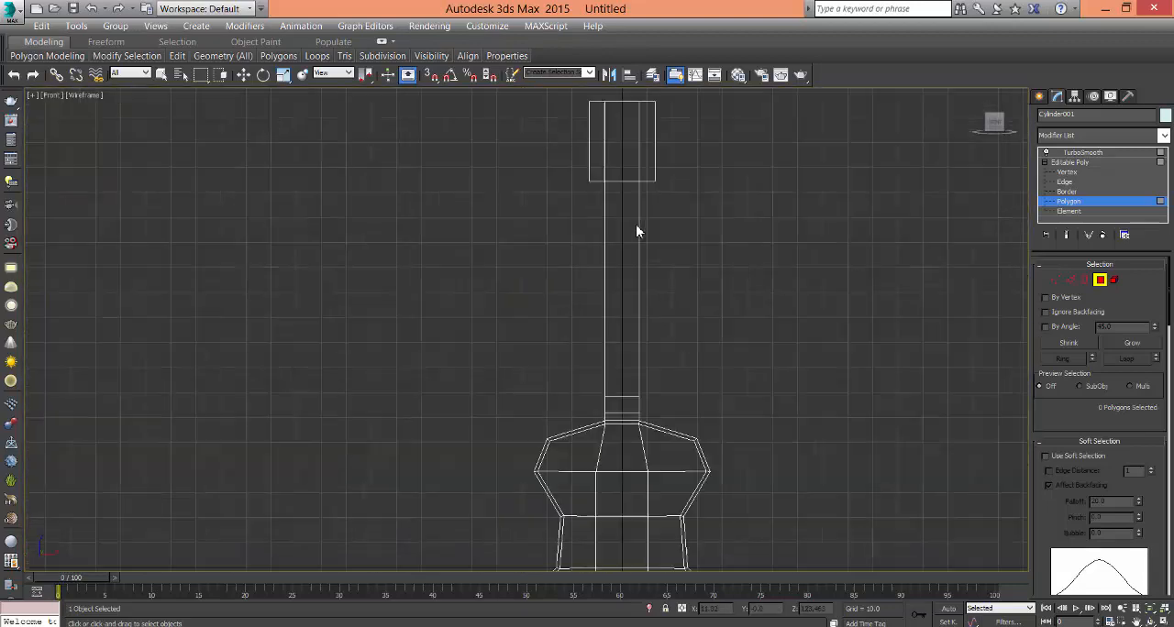
pyautogui.moveTo(600, 180); pyautogui.dragTo(638, 382, button='middle')
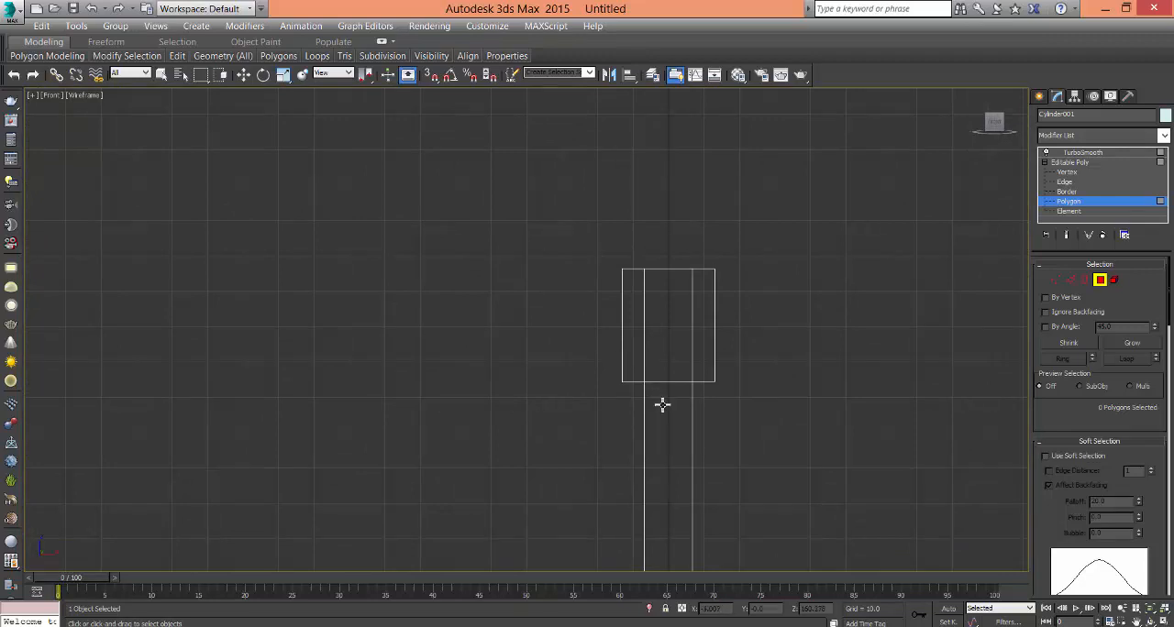
pyautogui.press('1')
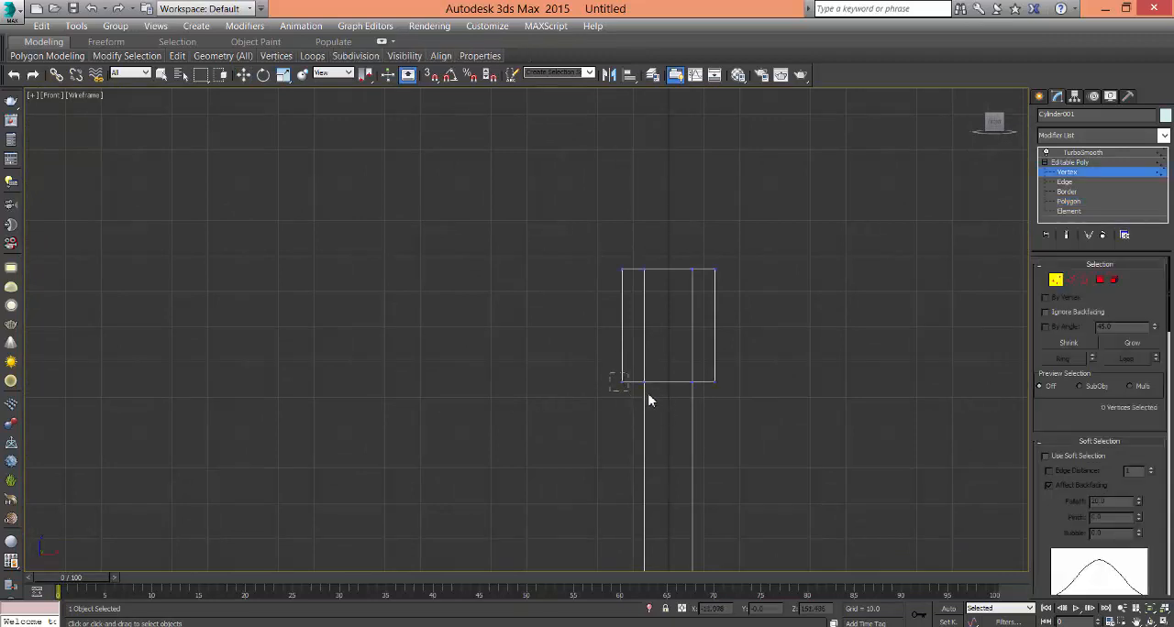
pyautogui.moveTo(648, 399); pyautogui.dragTo(724, 418)
pyautogui.keyDown('ctrl'); pyautogui.moveTo(712, 376); pyautogui.dragTo(711, 371); pyautogui.keyUp('ctrl')
pyautogui.moveTo(672, 373); pyautogui.dragTo(612, 370, button='middle')
pyautogui.scroll(4, 611, 368)
pyautogui.press('w')
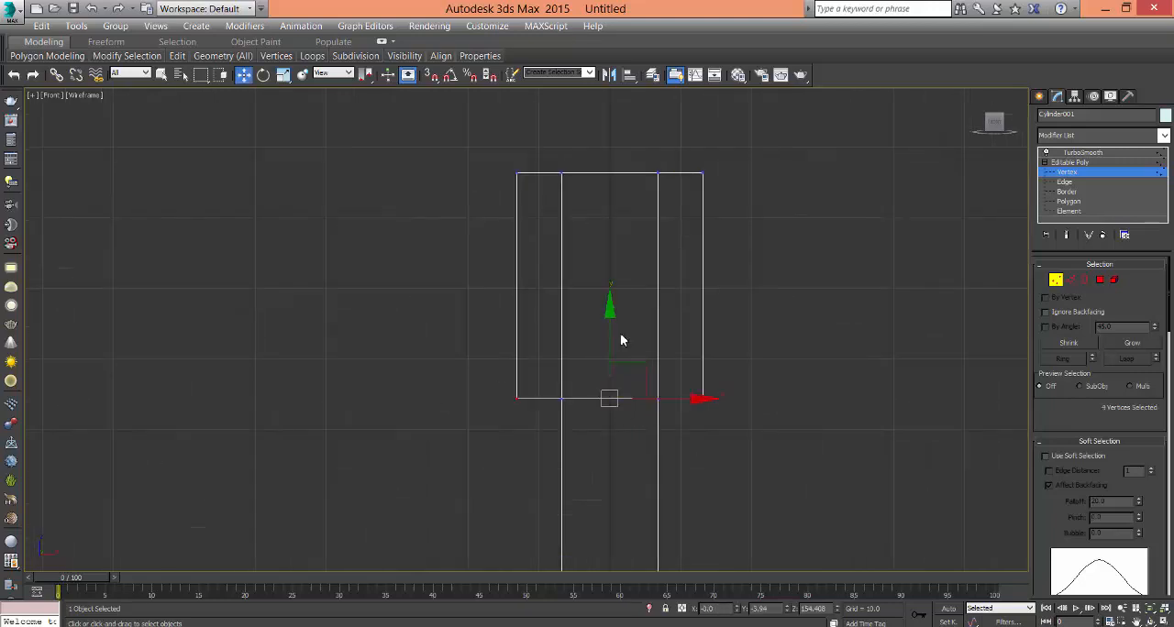
pyautogui.moveTo(611, 334); pyautogui.dragTo(612, 281)
pyautogui.moveTo(693, 309); pyautogui.dragTo(697, 446, button='middle')
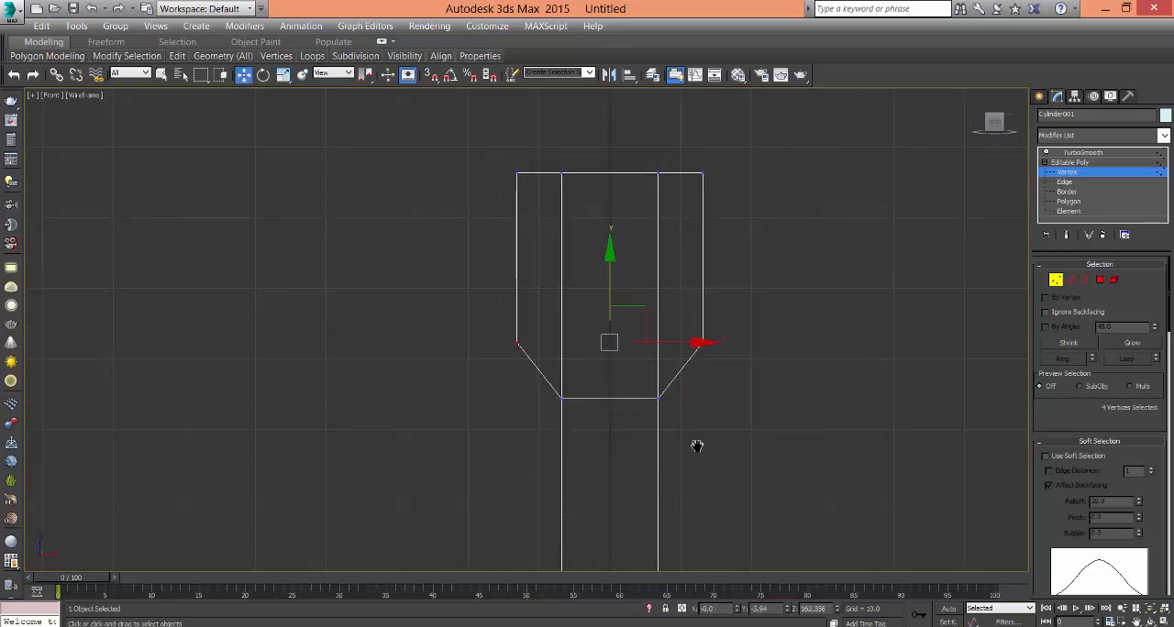
# - Raise the headstock's top vertices to lengthen it, with the inner top vertices about 3.7 units higher than the outer corners
pyautogui.moveTo(753, 333); pyautogui.dragTo(753, 333)
pyautogui.moveTo(621, 244); pyautogui.dragTo(617, 152)
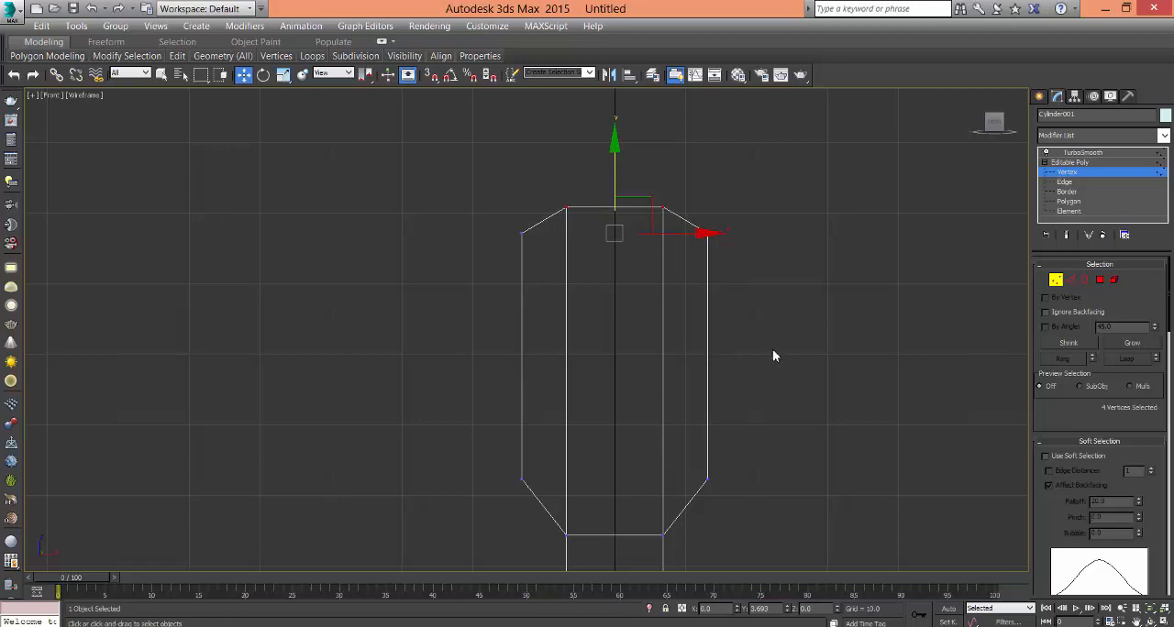
pyautogui.click(778, 417)
# - In the Perspective view, ring-select the horizontal edges along the body's centre strip and connect them with a lengthwise centre edge loop
pyautogui.press('p')
pyautogui.moveTo(673, 532); pyautogui.dragTo(704, 383, button='middle')
pyautogui.scroll(3, 704, 395)
pyautogui.moveTo(701, 425)
pyautogui.mouseDown(button='middle')
pyautogui.moveTo(696, 445)
pyautogui.moveTo(682, 428)
pyautogui.moveTo(645, 452)
pyautogui.mouseUp(button='middle')
pyautogui.press('g')
pyautogui.scroll(6, 598, 412)
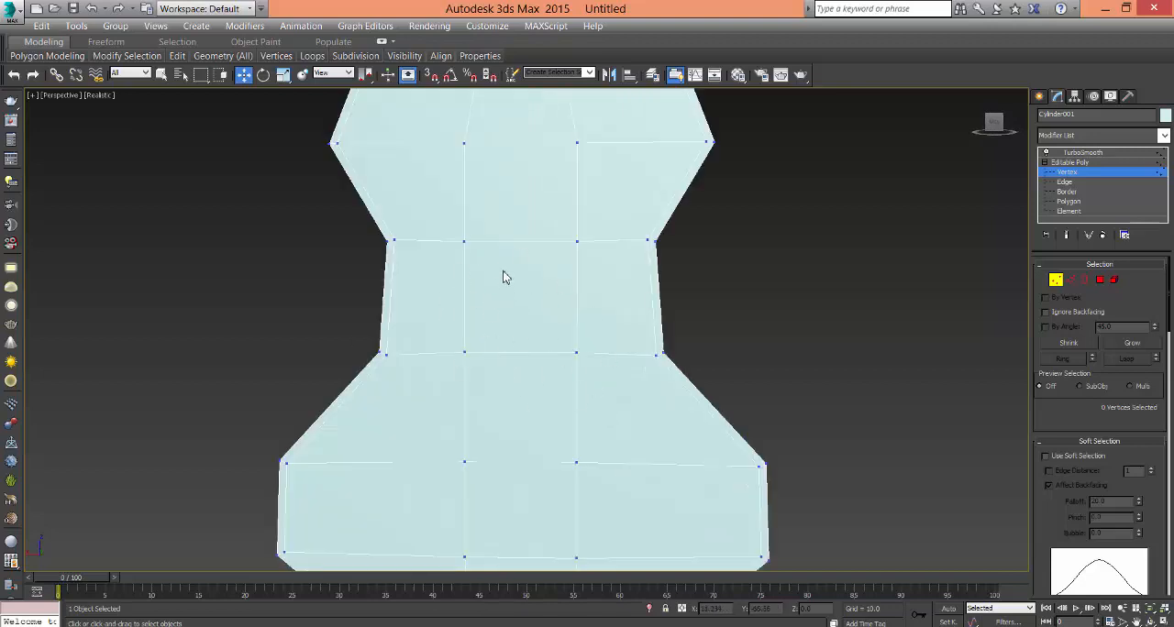
pyautogui.keyDown('alt'); pyautogui.moveTo(548, 317); pyautogui.dragTo(607, 295, button='middle'); pyautogui.keyUp('alt')
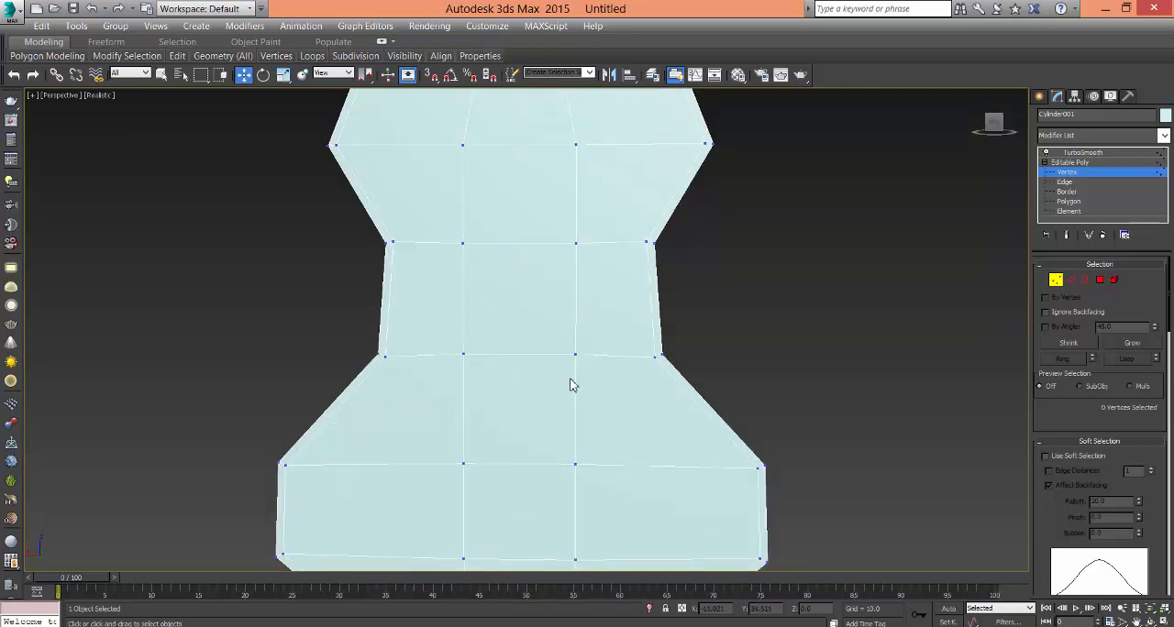
pyautogui.keyDown('alt'); pyautogui.moveTo(569, 385); pyautogui.dragTo(571, 418, button='middle'); pyautogui.keyUp('alt')
pyautogui.click(1065, 183)
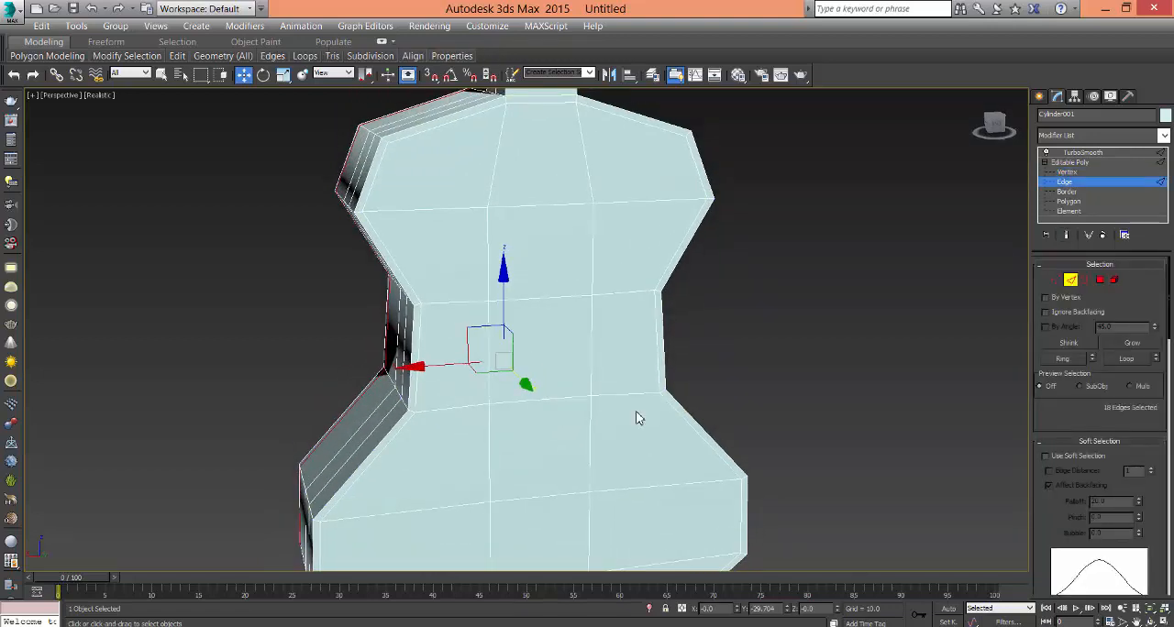
pyautogui.scroll(-5, 638, 418)
pyautogui.scroll(3, 592, 401)
pyautogui.click(577, 345)
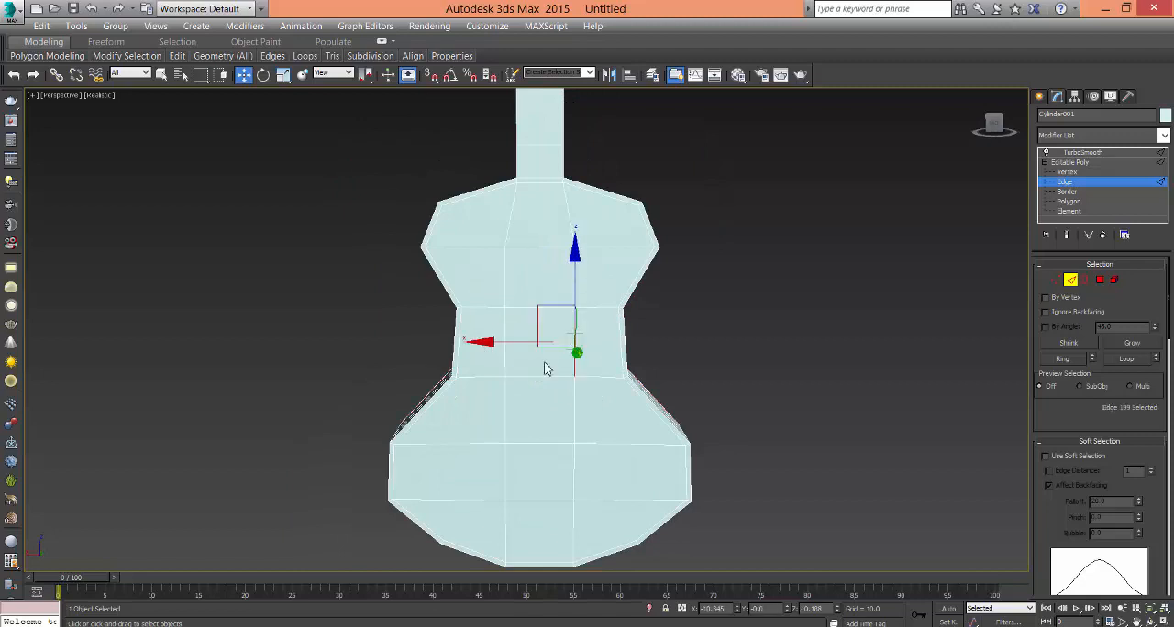
pyautogui.click(553, 376)
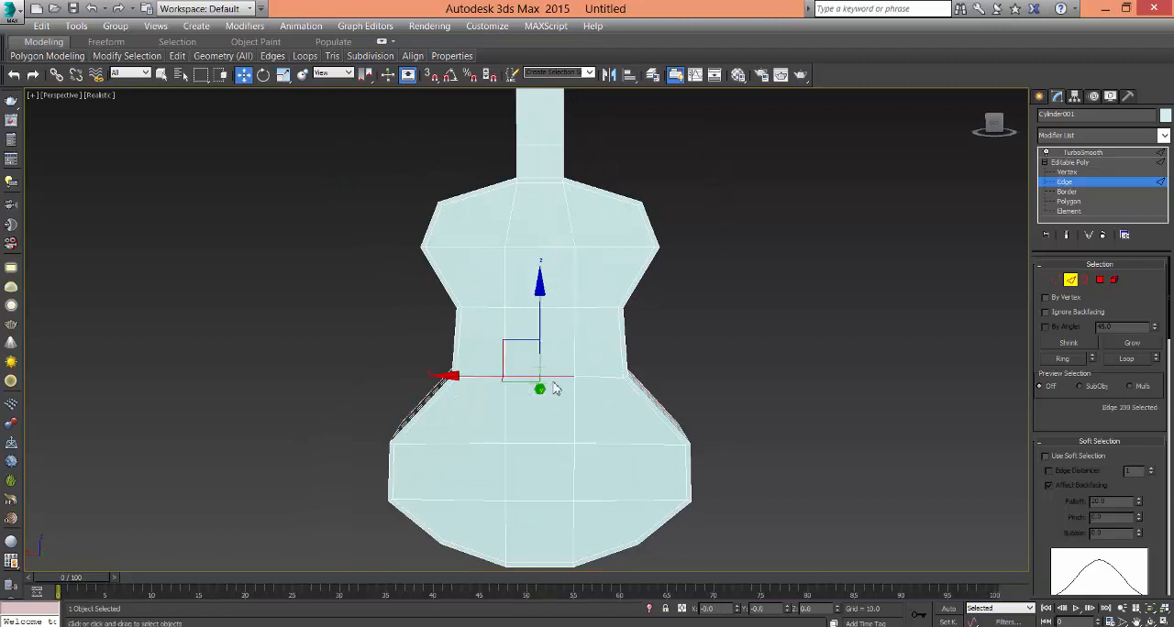
pyautogui.keyDown('alt'); pyautogui.moveTo(556, 389); pyautogui.dragTo(543, 366, button='middle'); pyautogui.keyUp('alt')
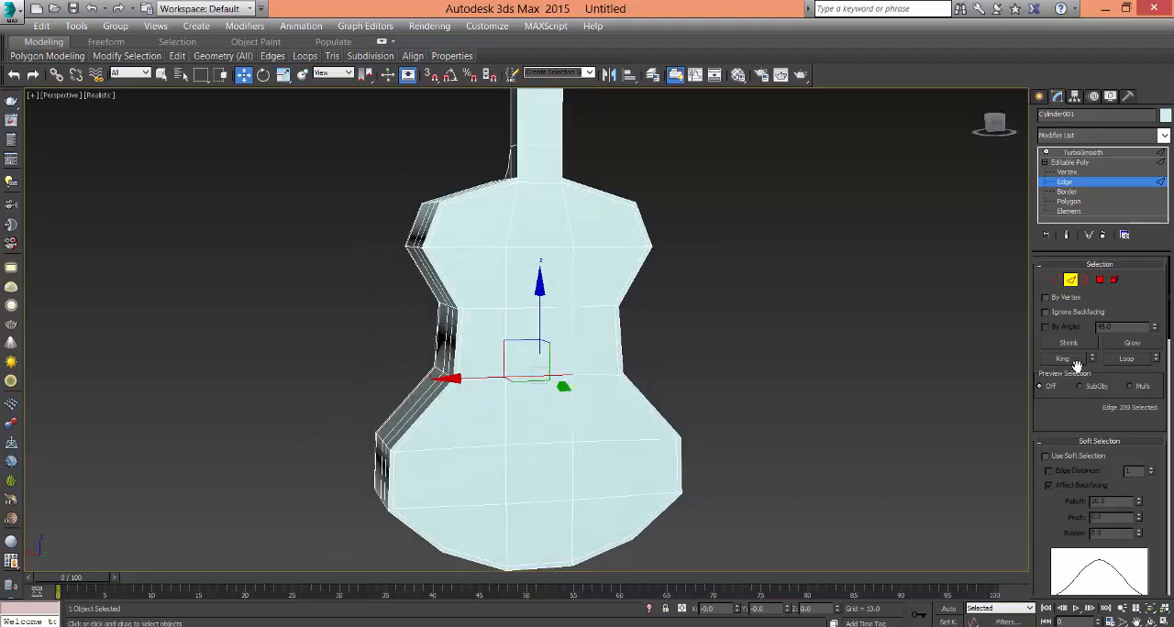
pyautogui.click(1124, 358)
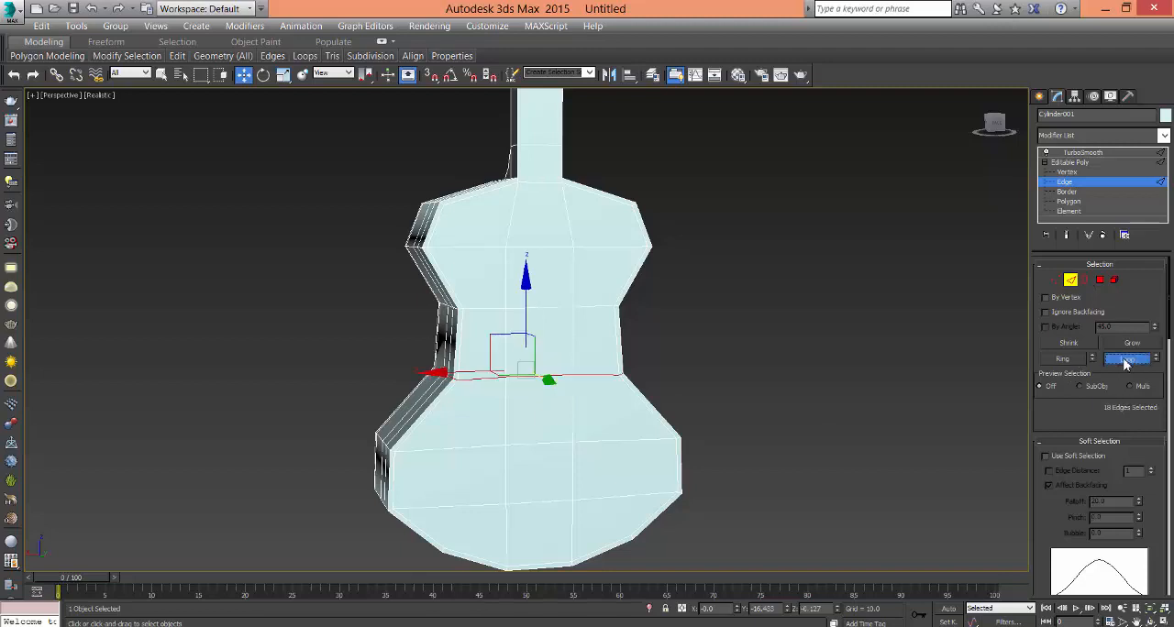
pyautogui.click(1062, 359)
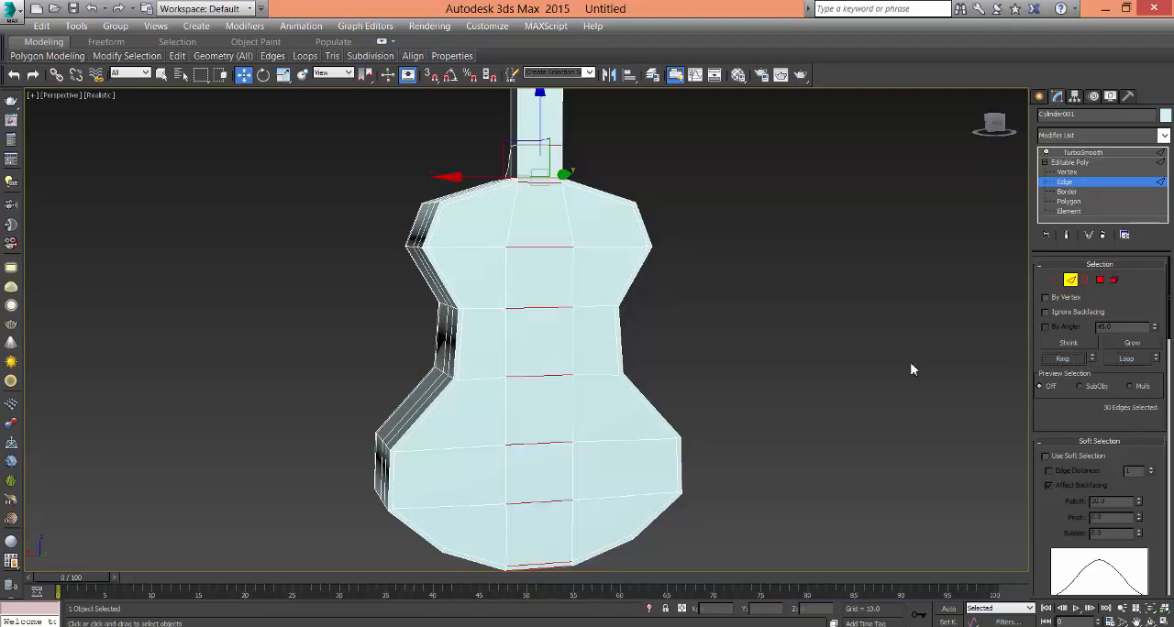
pyautogui.rightClick(555, 375)
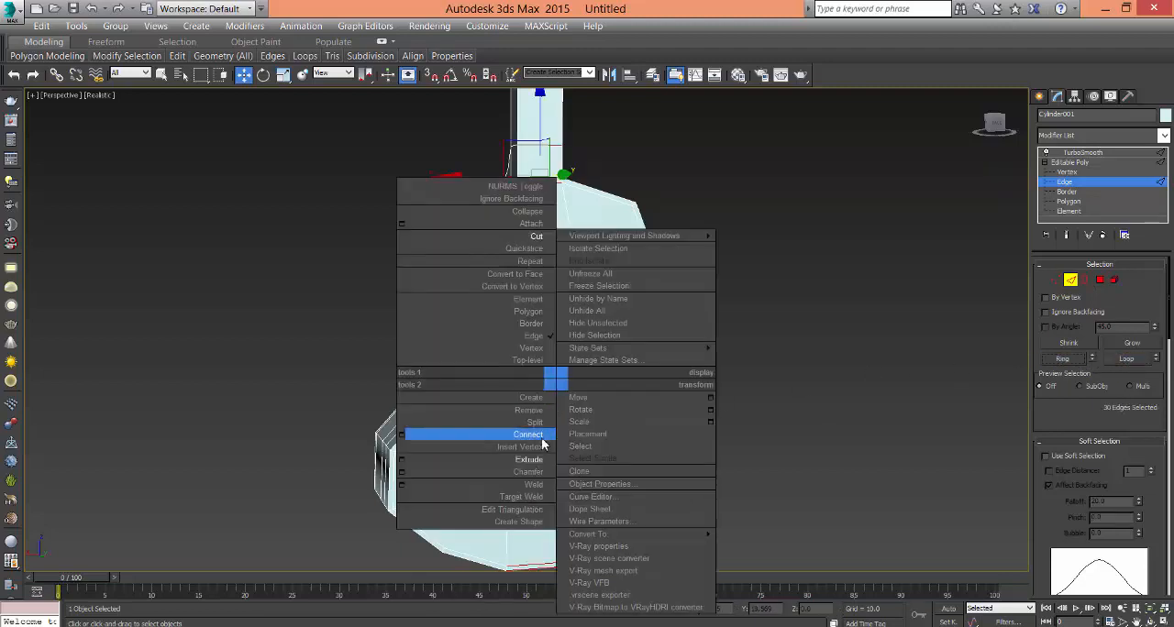
pyautogui.click(477, 433)
pyautogui.click(713, 403)
pyautogui.keyDown('alt'); pyautogui.moveTo(618, 451); pyautogui.dragTo(621, 453, button='middle'); pyautogui.keyUp('alt')
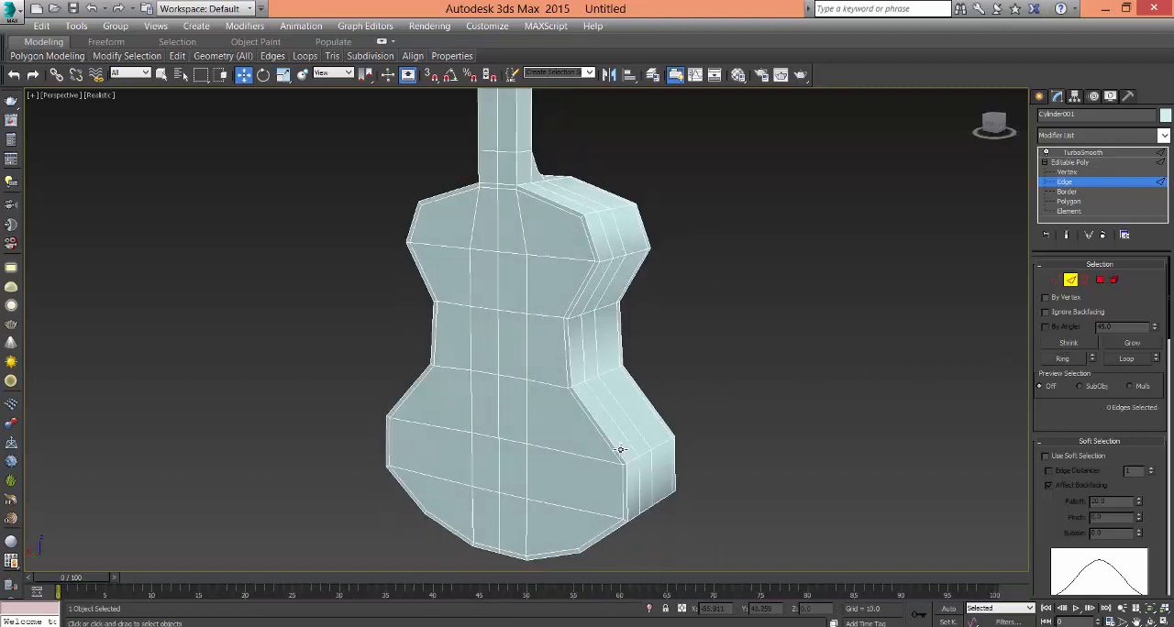
# - Ring-select the vertical edges around the body's waist and connect them with a horizontal edge loop
pyautogui.click(528, 351)
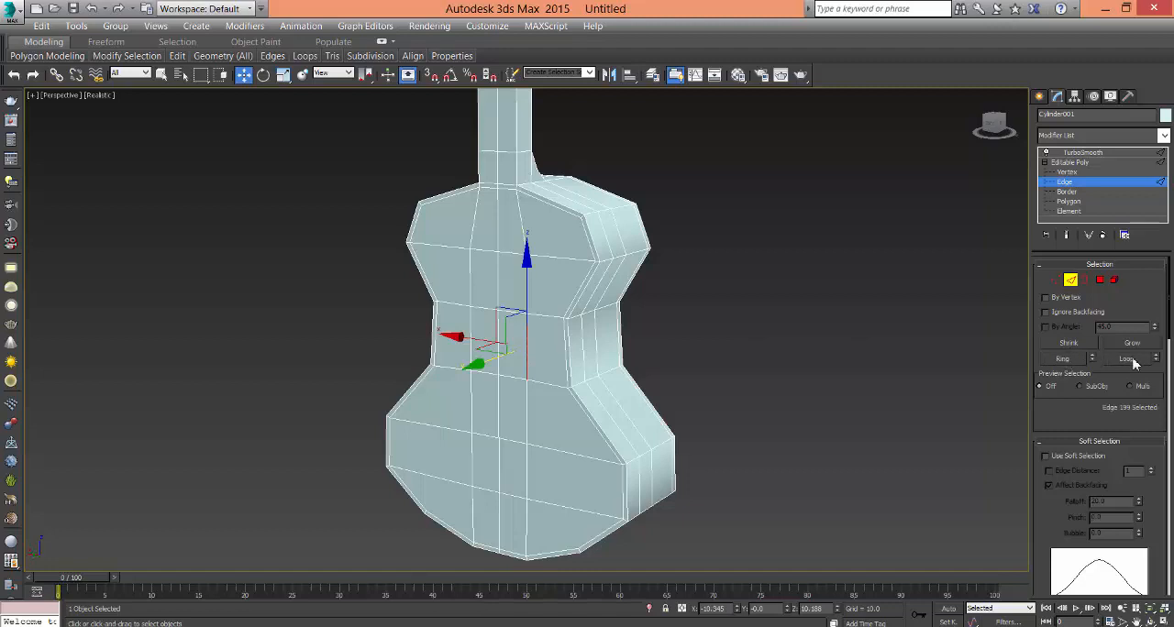
pyautogui.click(1064, 358)
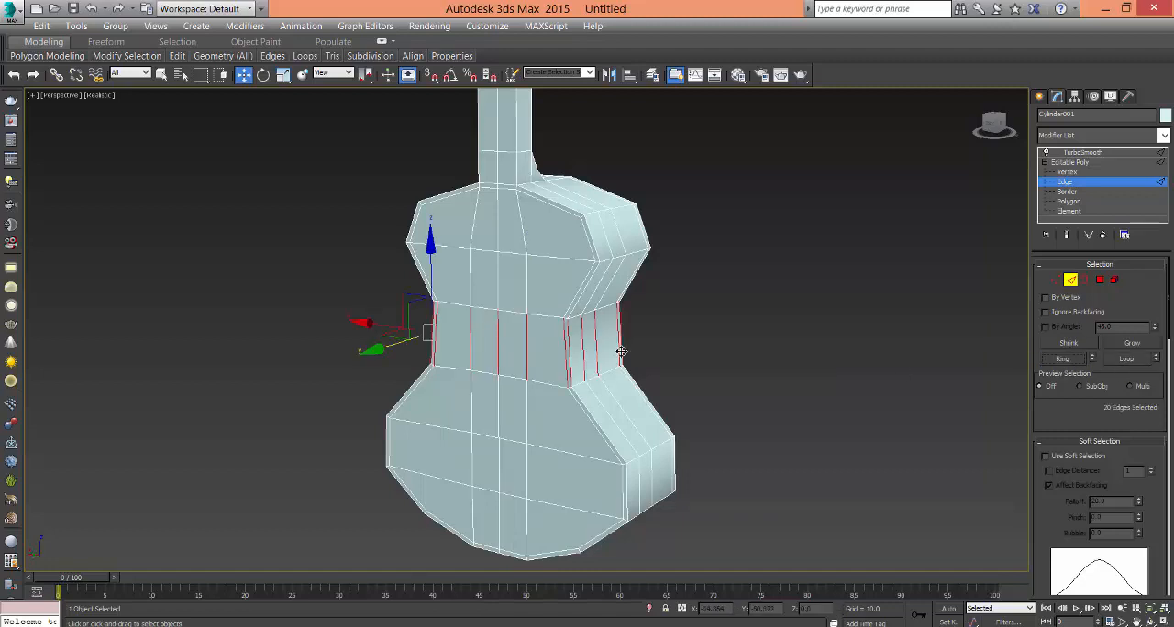
pyautogui.rightClick(613, 344)
pyautogui.click(594, 405)
pyautogui.click(746, 386)
pyautogui.keyDown('alt'); pyautogui.moveTo(746, 386); pyautogui.dragTo(794, 382, button='middle'); pyautogui.keyUp('alt')
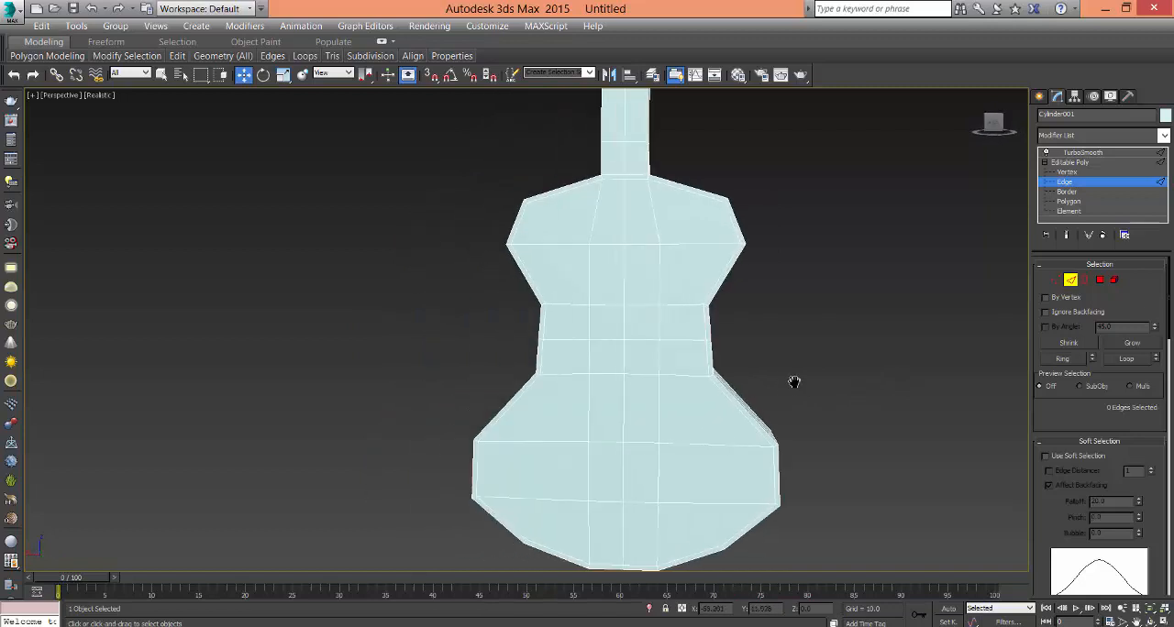
# - Select the waist's centre vertex and the four surrounding corner vertices on the front face and connect them with diagonal edges
pyautogui.scroll(3, 794, 383)
pyautogui.moveTo(637, 359); pyautogui.dragTo(671, 354, button='middle')
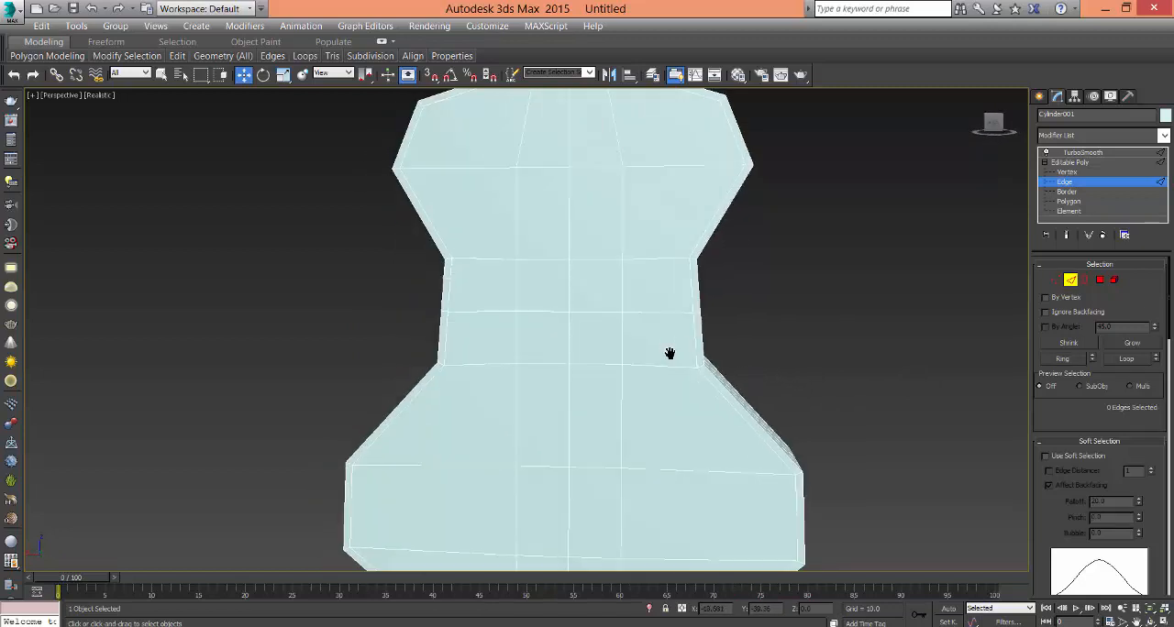
pyautogui.click(1070, 174)
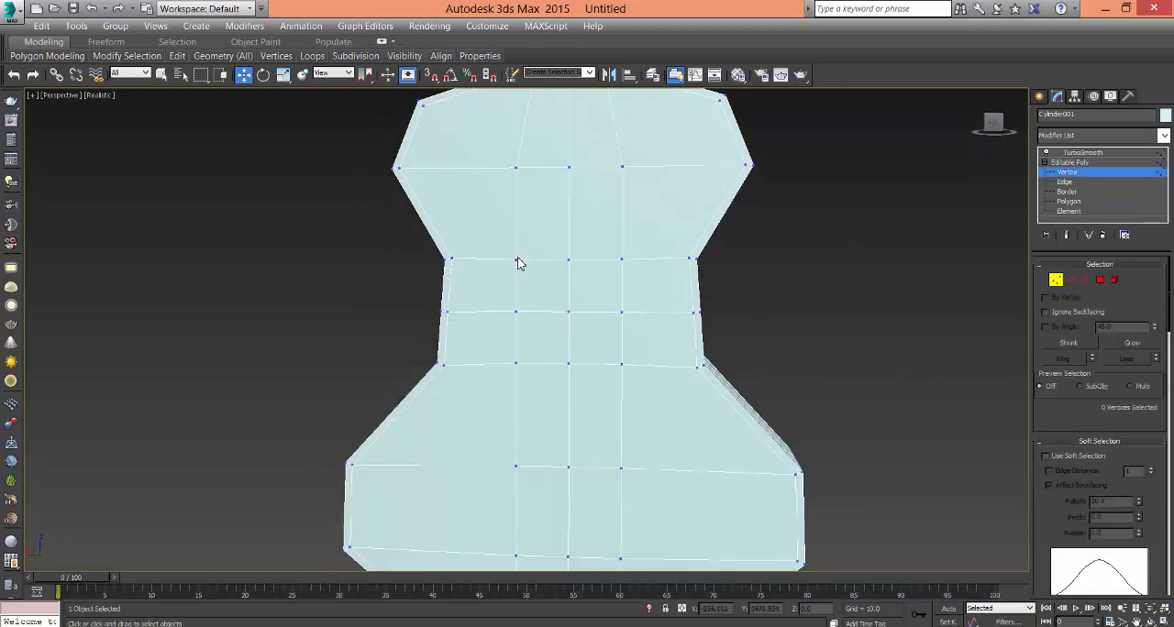
pyautogui.click(518, 264)
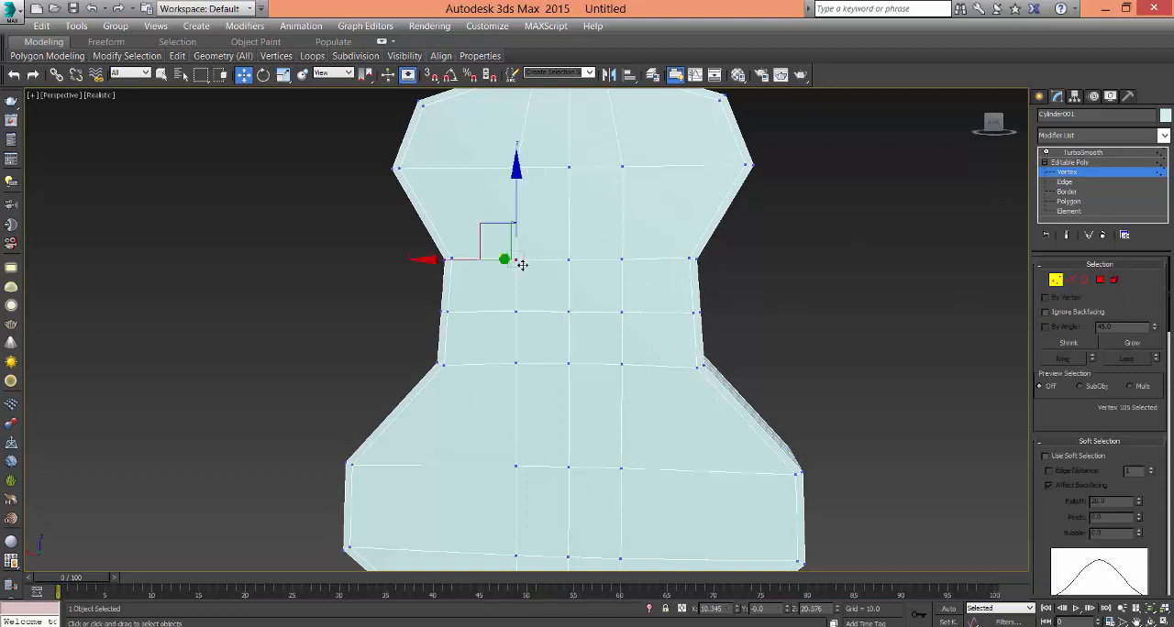
pyautogui.keyDown('ctrl'); pyautogui.click(623, 260); pyautogui.keyUp('ctrl')
pyautogui.keyDown('ctrl'); pyautogui.click(568, 313); pyautogui.keyUp('ctrl')
pyautogui.keyDown('ctrl'); pyautogui.click(516, 365); pyautogui.keyUp('ctrl')
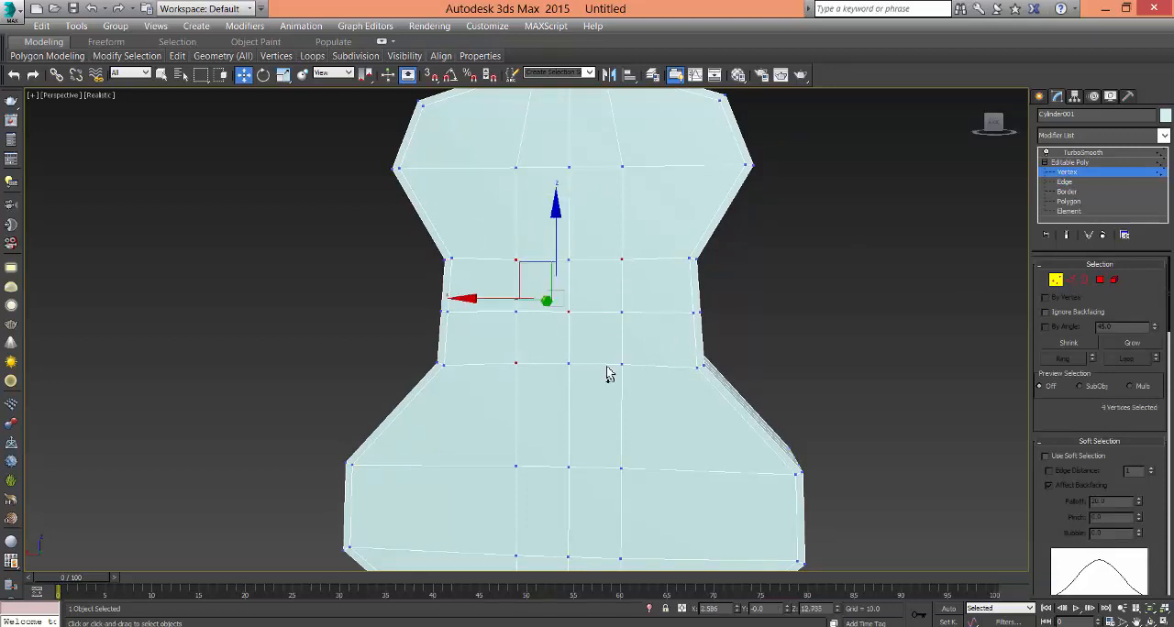
pyautogui.keyDown('ctrl'); pyautogui.click(622, 365); pyautogui.keyUp('ctrl')
pyautogui.keyDown('alt'); pyautogui.moveTo(618, 367); pyautogui.dragTo(634, 404, button='middle'); pyautogui.keyUp('alt')
pyautogui.rightClick(582, 349)
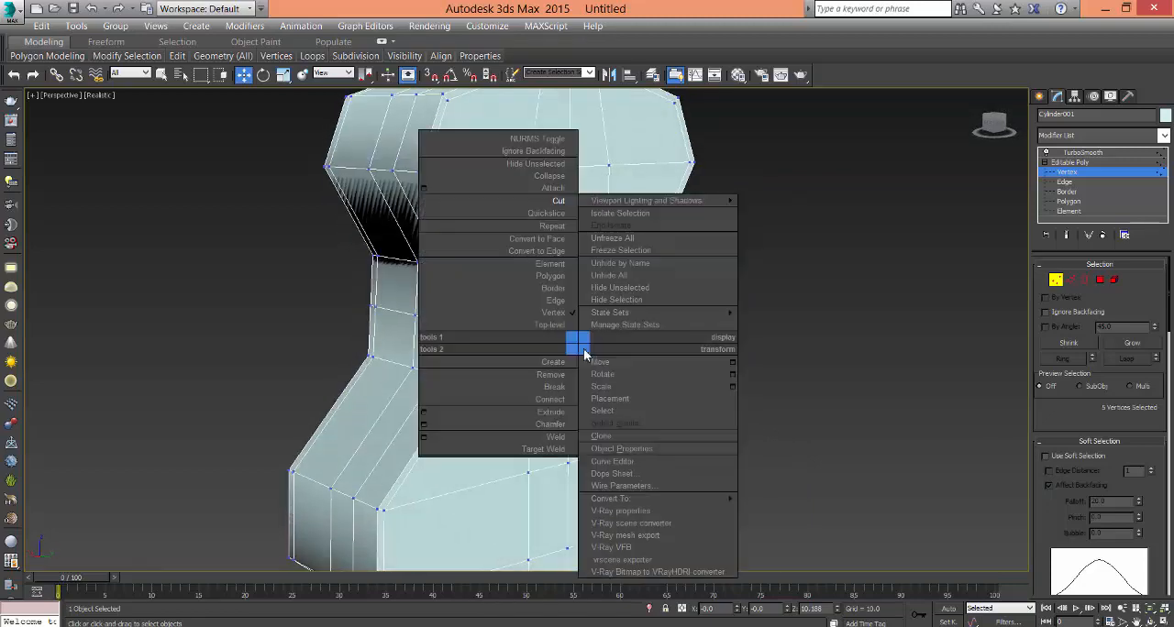
pyautogui.click(544, 398)
pyautogui.keyDown('alt'); pyautogui.moveTo(755, 381); pyautogui.dragTo(818, 379, button='middle'); pyautogui.keyUp('alt')
pyautogui.click(764, 379)
# - Chamfer the centre vertex on the waist's front face into an eight-sided outline for the sound hole
pyautogui.scroll(5, 790, 368)
pyautogui.moveTo(709, 363); pyautogui.dragTo(800, 412, button='middle')
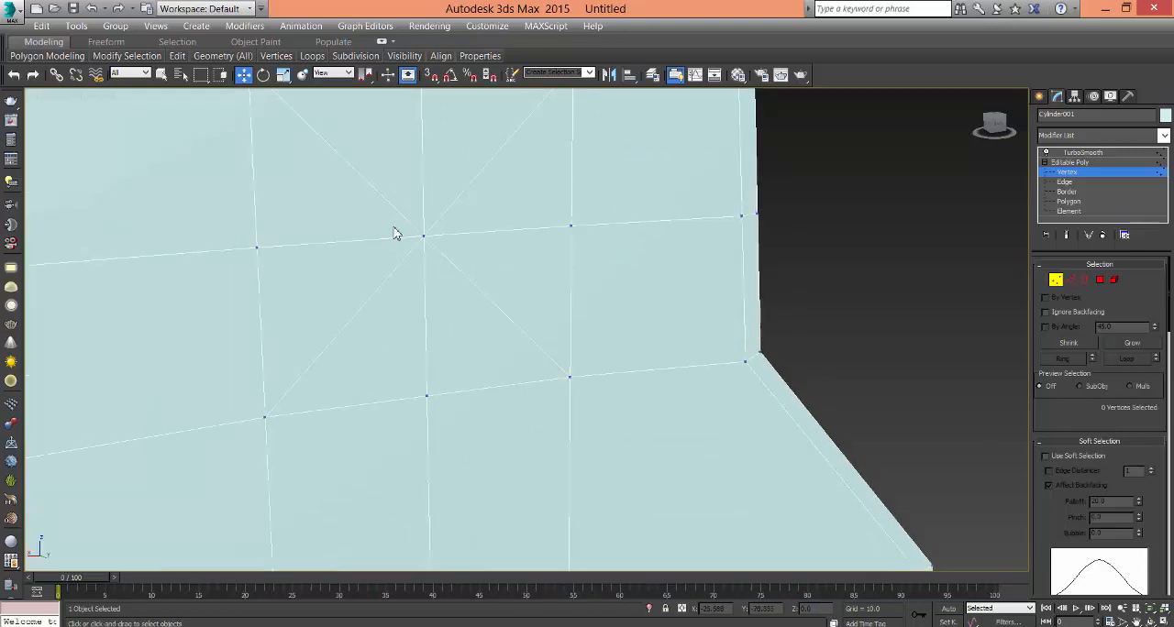
pyautogui.click(424, 239)
pyautogui.scroll(-4, 597, 339)
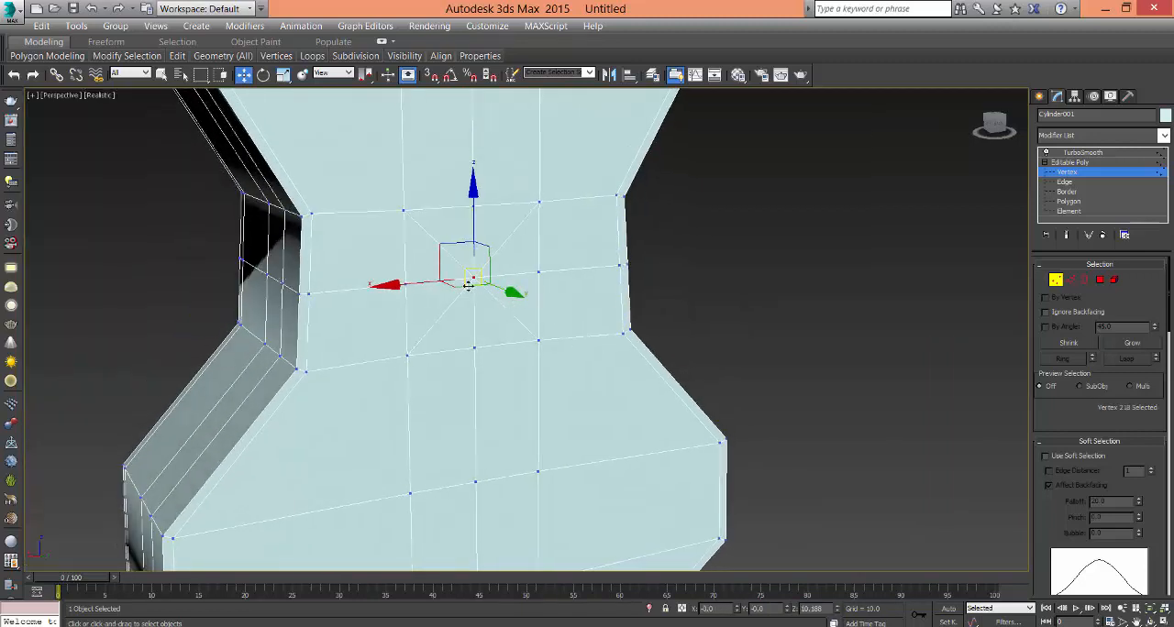
pyautogui.keyDown('alt'); pyautogui.moveTo(496, 330); pyautogui.dragTo(498, 321, button='middle'); pyautogui.keyUp('alt')
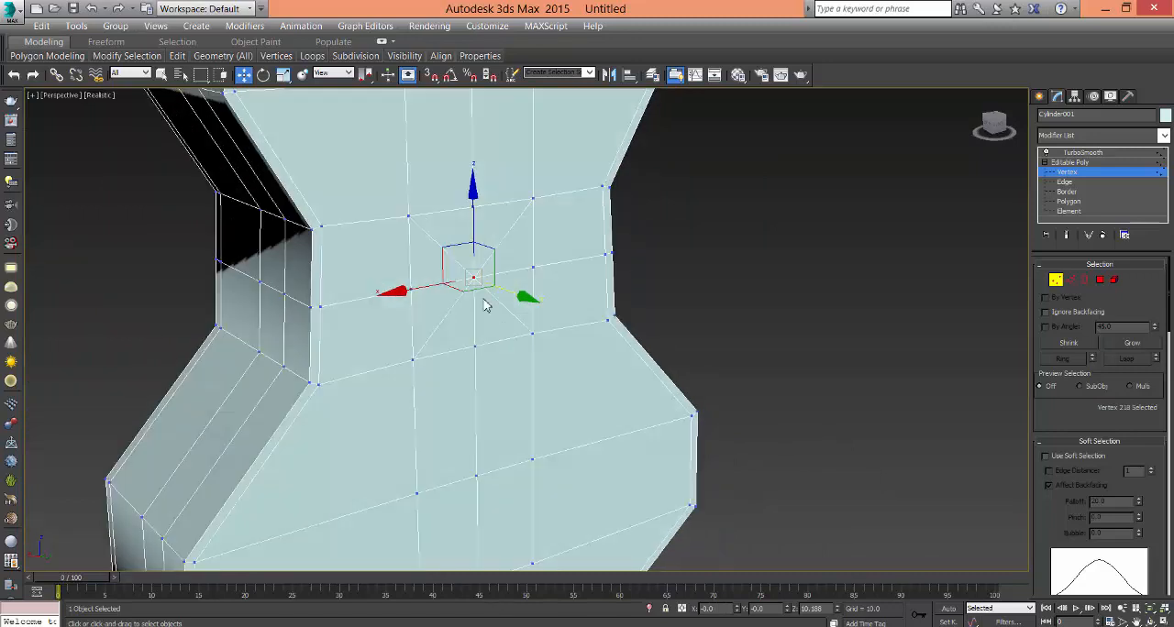
pyautogui.rightClick(485, 306)
pyautogui.click(449, 377)
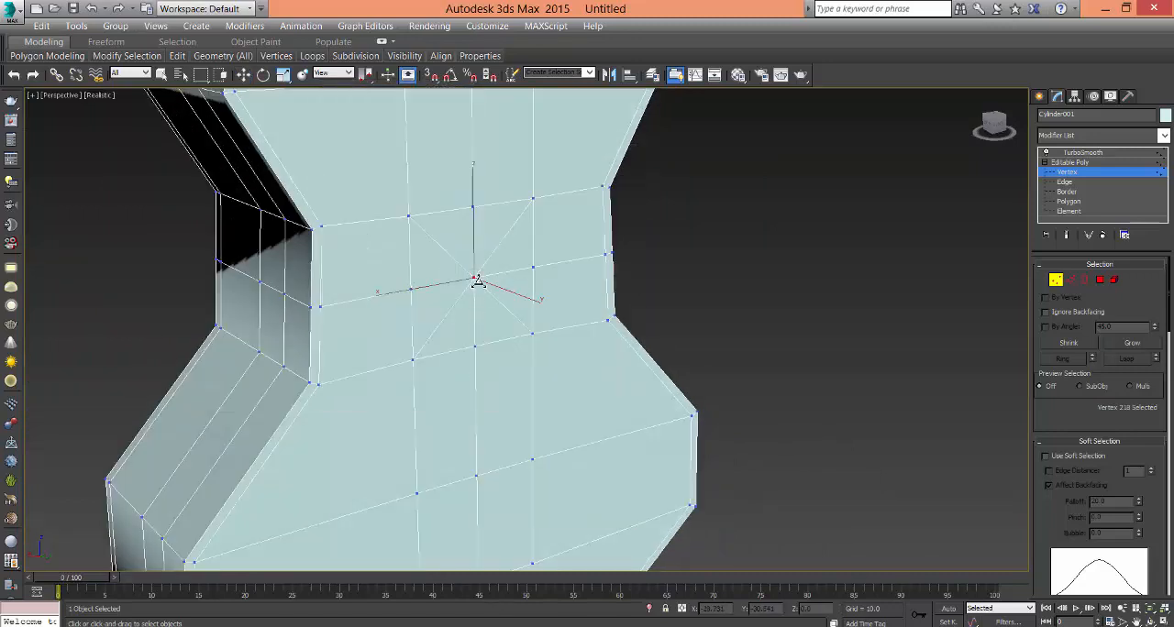
pyautogui.moveTo(477, 281); pyautogui.dragTo(496, 227)
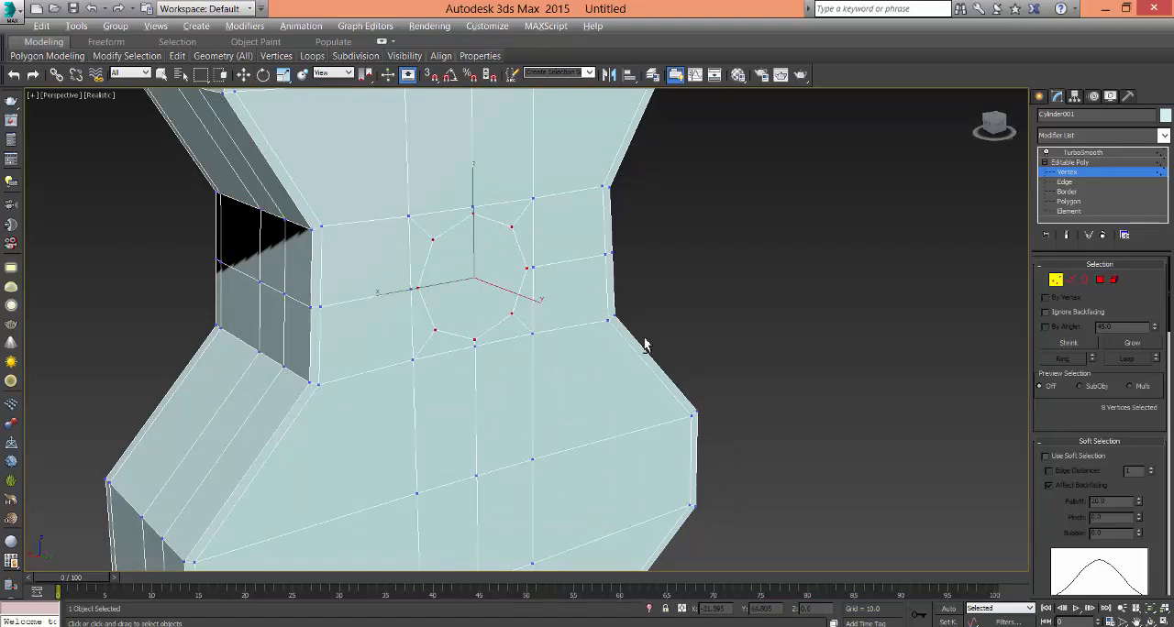
pyautogui.keyDown('alt'); pyautogui.moveTo(645, 345); pyautogui.dragTo(744, 333, button='middle'); pyautogui.keyUp('alt')
pyautogui.click(736, 339)
# - In the Front view, select the middle vertices on both sides of the waist and scale them inward horizontally
pyautogui.hotkey('alt', 'w')
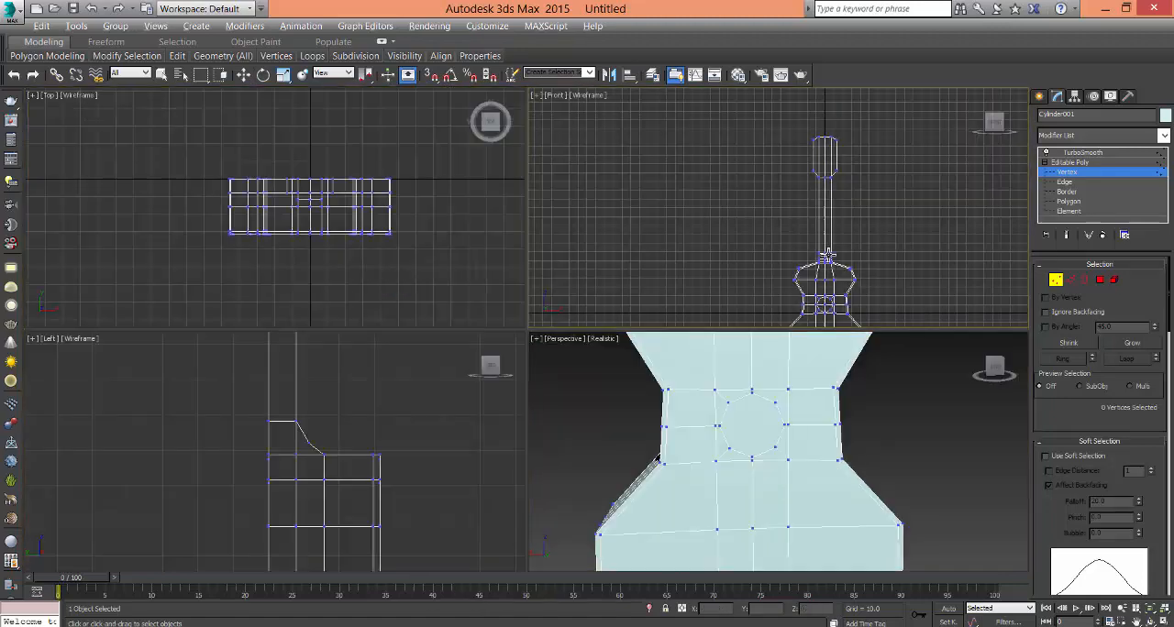
pyautogui.hotkey('alt', 'w')
pyautogui.scroll(6, 593, 419)
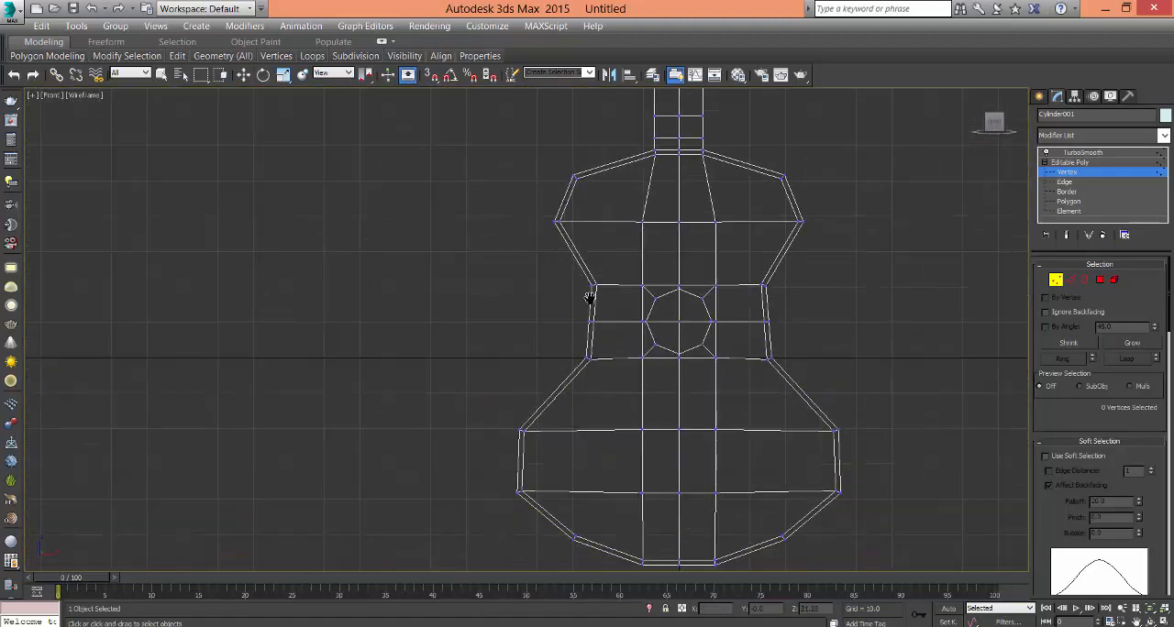
pyautogui.moveTo(590, 298); pyautogui.dragTo(555, 313, button='middle')
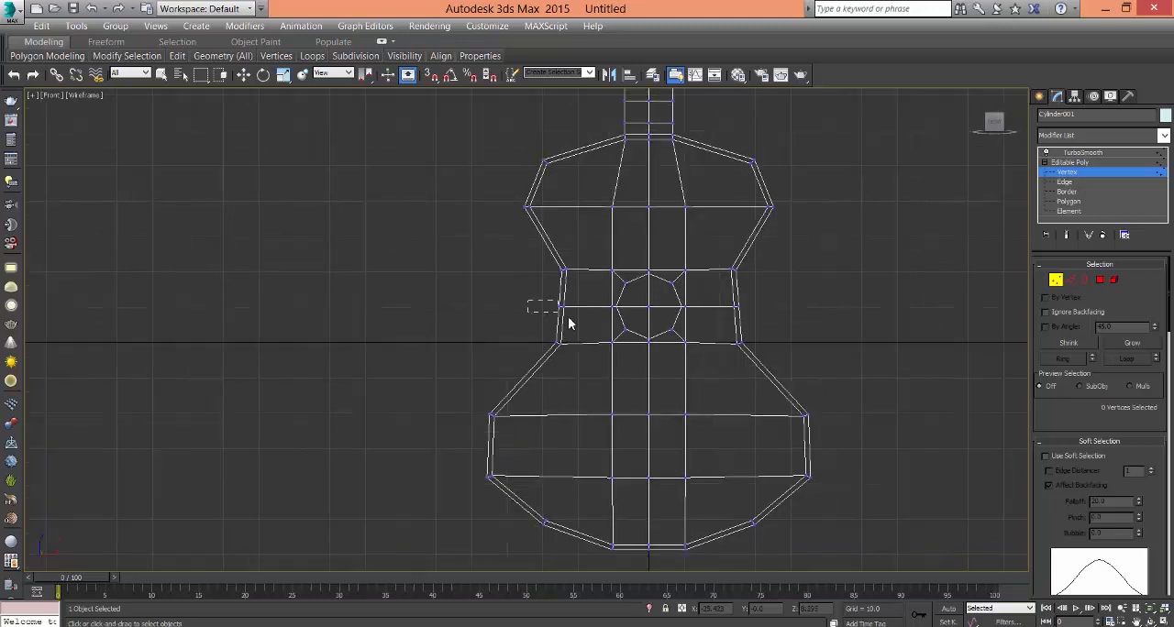
pyautogui.moveTo(569, 323); pyautogui.dragTo(570, 321)
pyautogui.moveTo(764, 322); pyautogui.dragTo(766, 323)
pyautogui.click(283, 75)
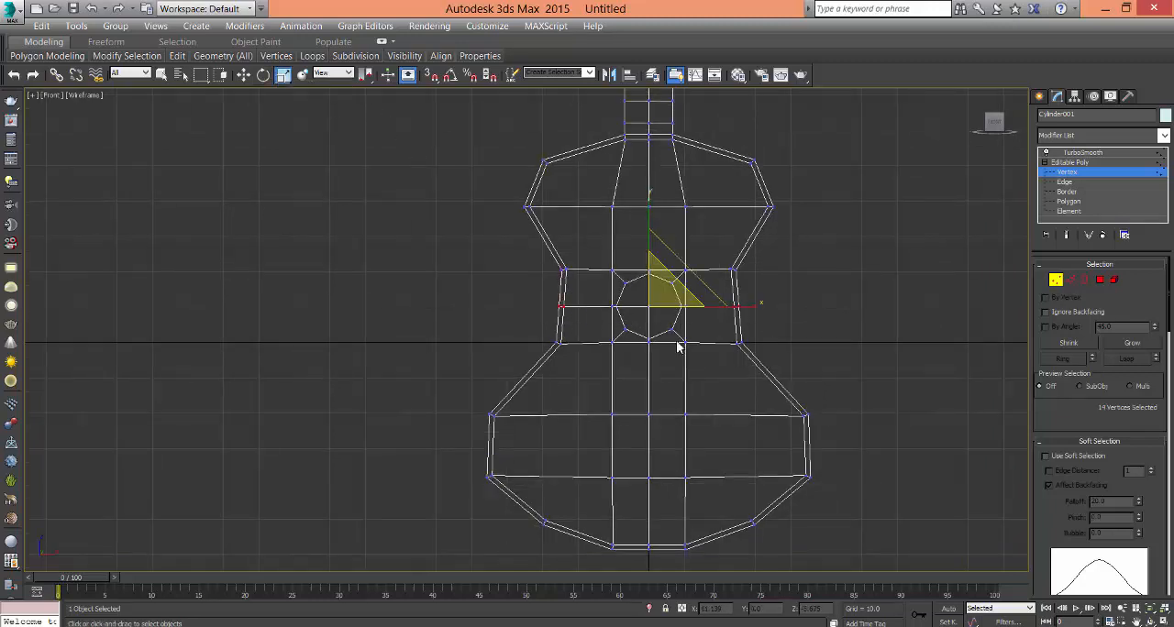
pyautogui.moveTo(676, 346); pyautogui.dragTo(655, 422, button='middle')
pyautogui.scroll(3, 655, 422)
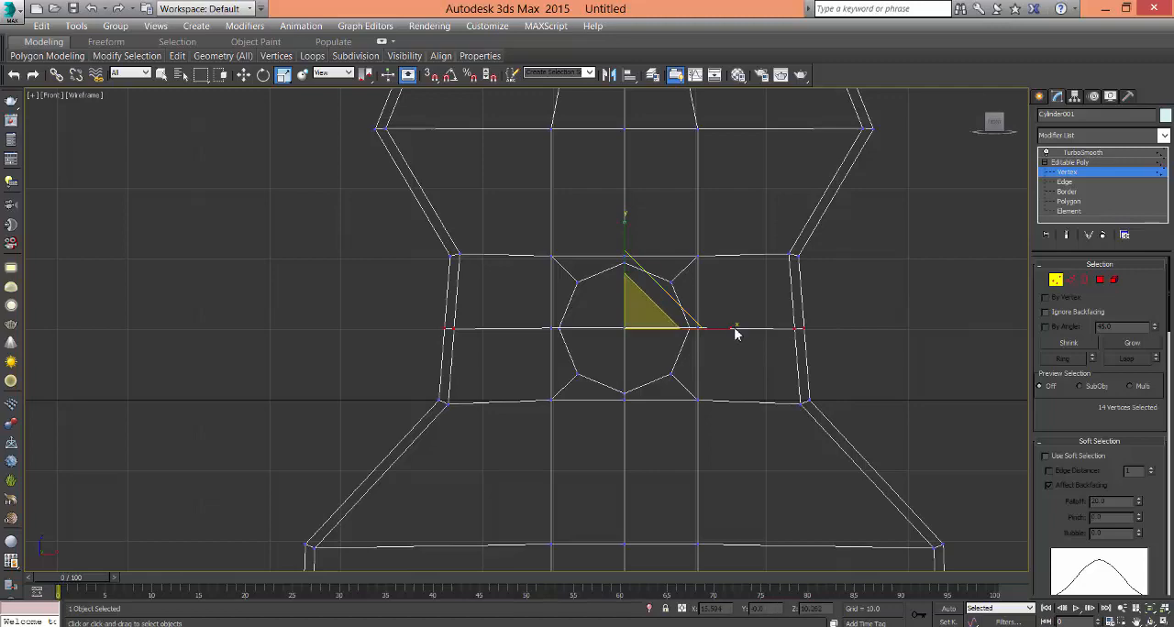
pyautogui.moveTo(731, 331); pyautogui.dragTo(726, 332)
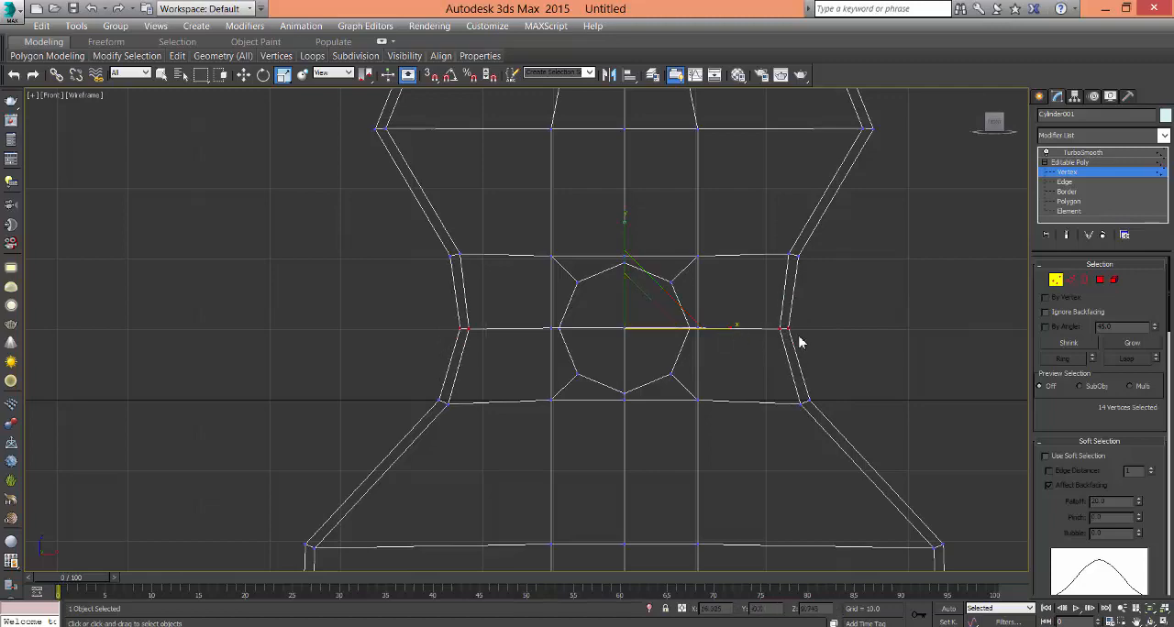
pyautogui.click(819, 343)
# - Try to enlarge the sound hole outline and its surrounding square by scaling their vertices uniformly on all axes
pyautogui.scroll(-4, 821, 343)
pyautogui.scroll(-2, 754, 371)
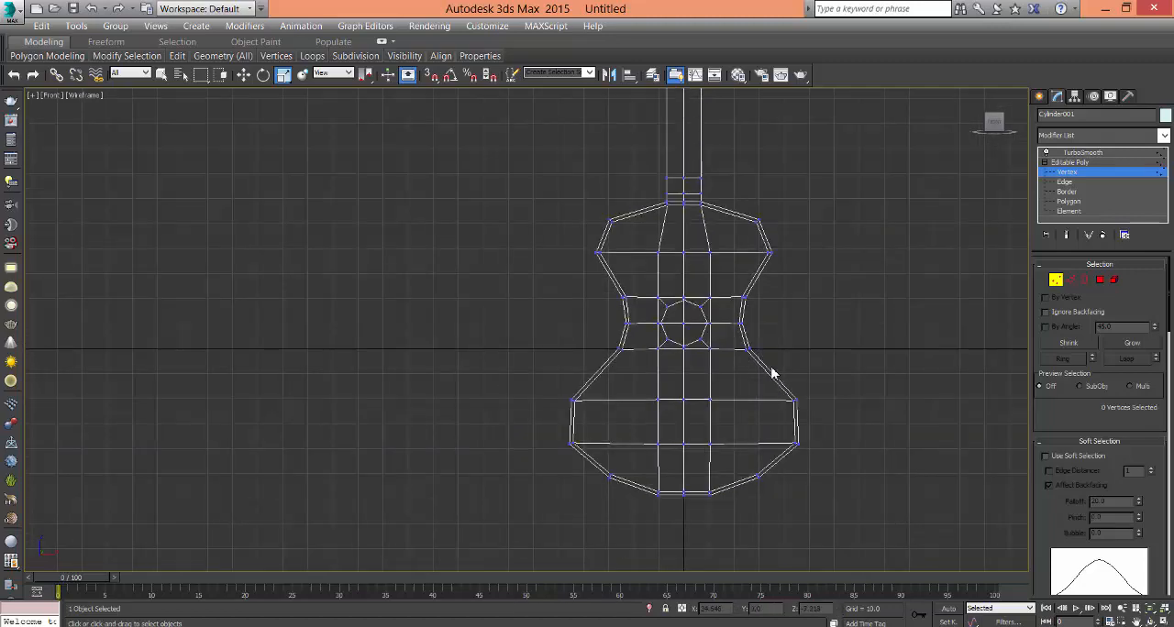
pyautogui.scroll(7, 771, 371)
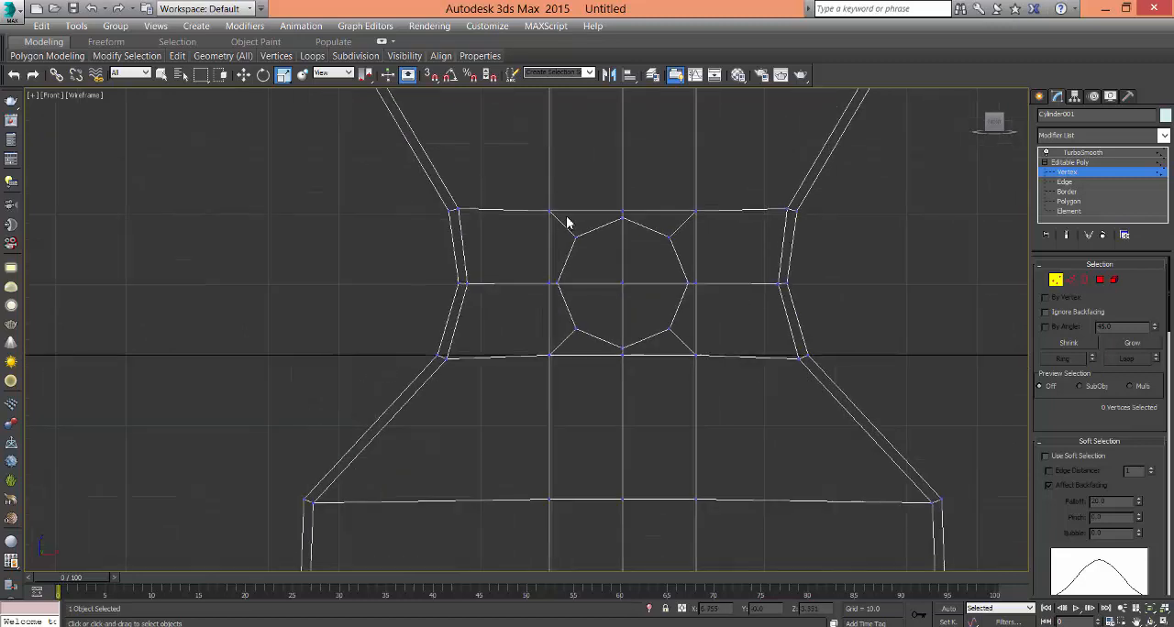
pyautogui.moveTo(762, 427); pyautogui.dragTo(736, 443)
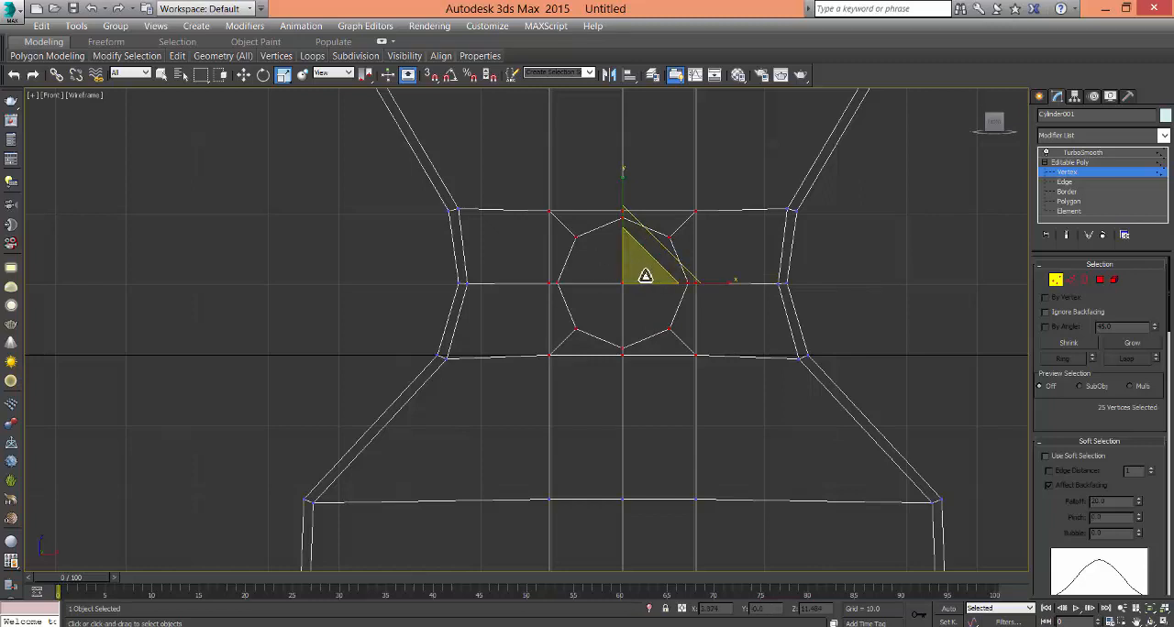
pyautogui.moveTo(646, 274); pyautogui.dragTo(652, 260)
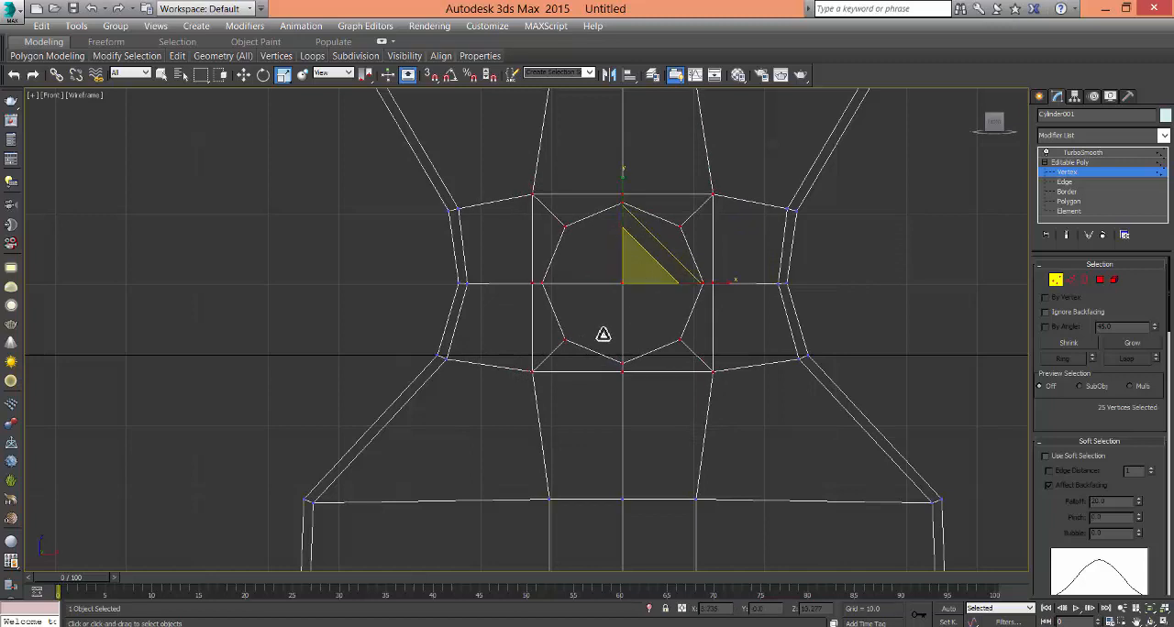
pyautogui.hotkey('alt', 'w')
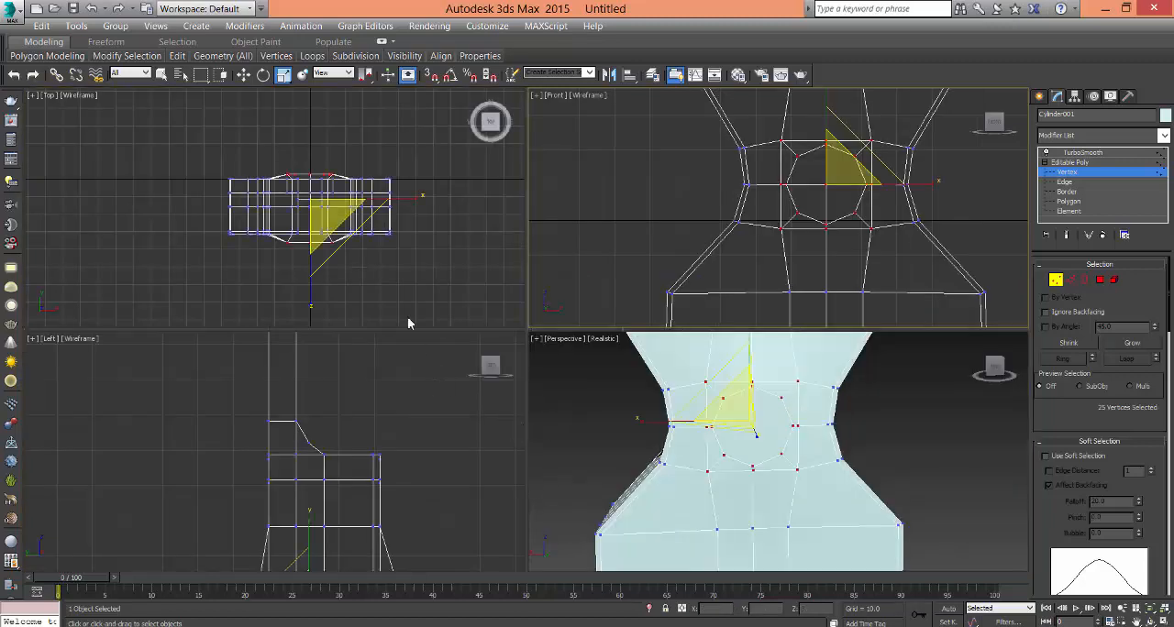
pyautogui.rightClick(408, 259)
pyautogui.hotkey('ctrl', 'z')
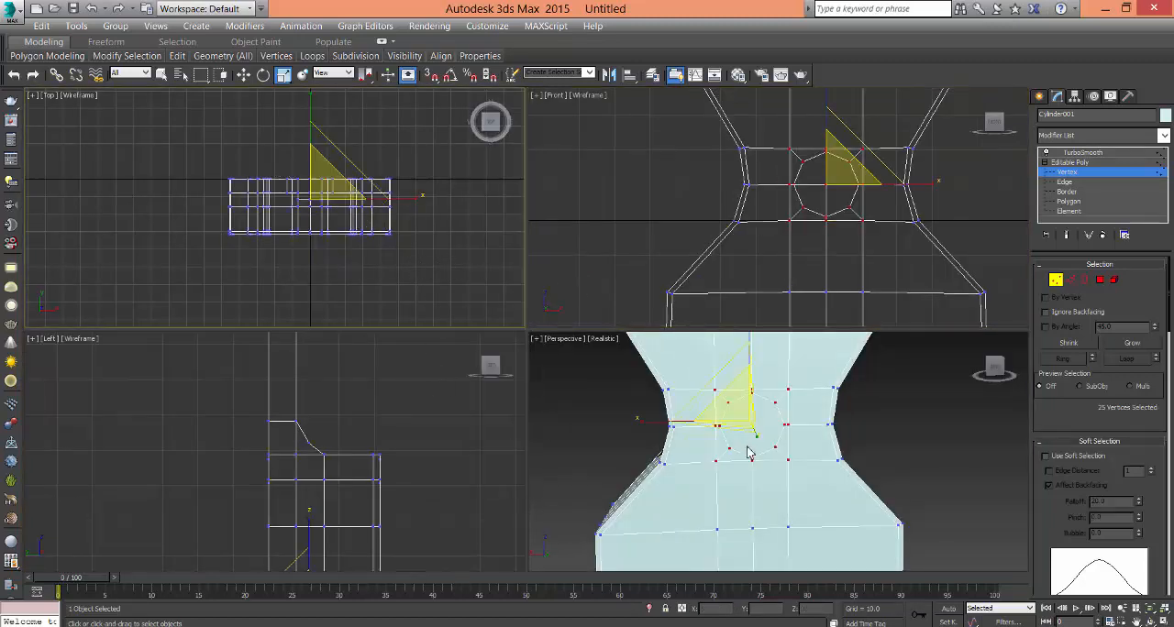
# - Reselect the sound hole and surrounding square vertices in the Front view and scale them up in the XY plane only
pyautogui.moveTo(749, 448); pyautogui.dragTo(736, 467, button='middle')
pyautogui.hotkey('alt', 'w')
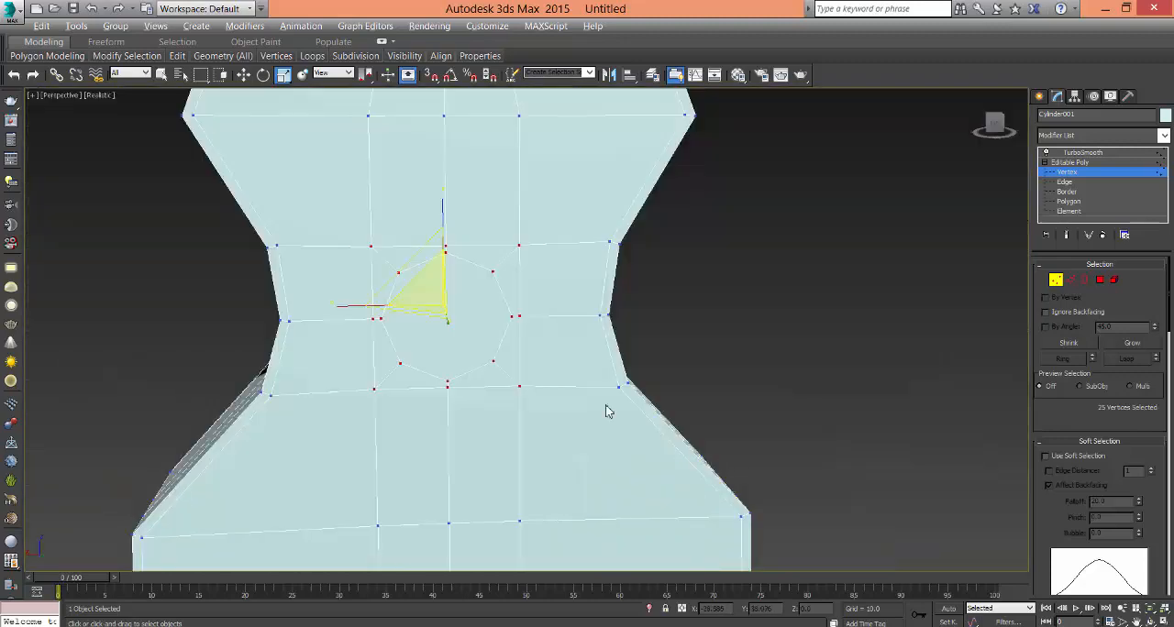
pyautogui.click(706, 376)
pyautogui.moveTo(473, 324); pyautogui.dragTo(605, 320, button='middle')
pyautogui.hotkey('alt', 'w')
pyautogui.rightClick(845, 199)
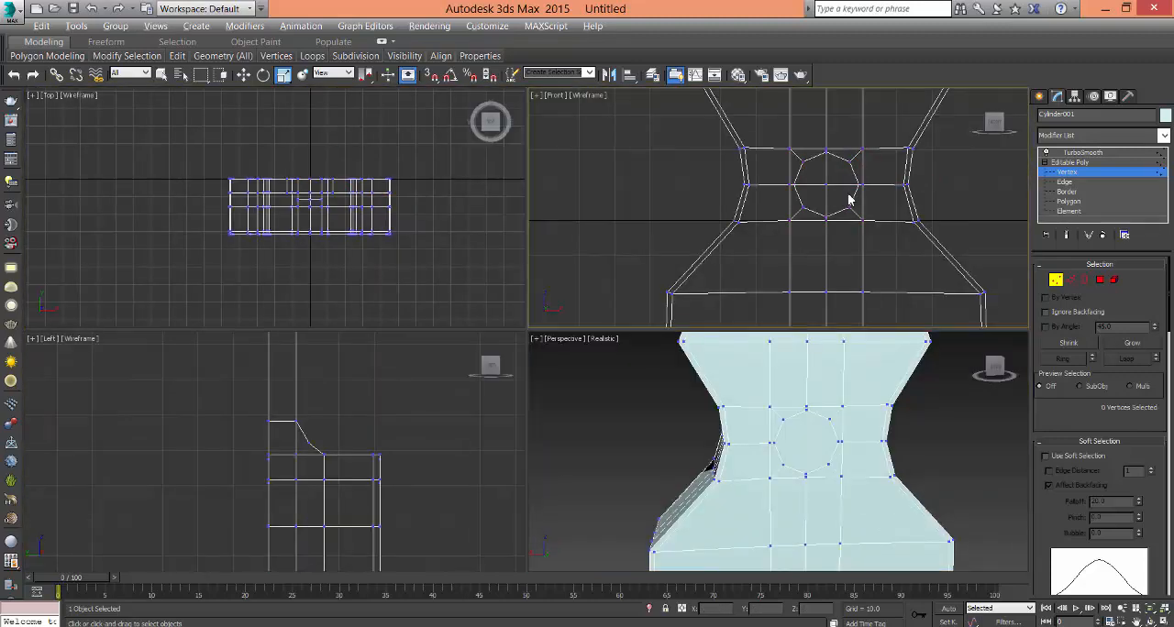
pyautogui.hotkey('alt', 'w')
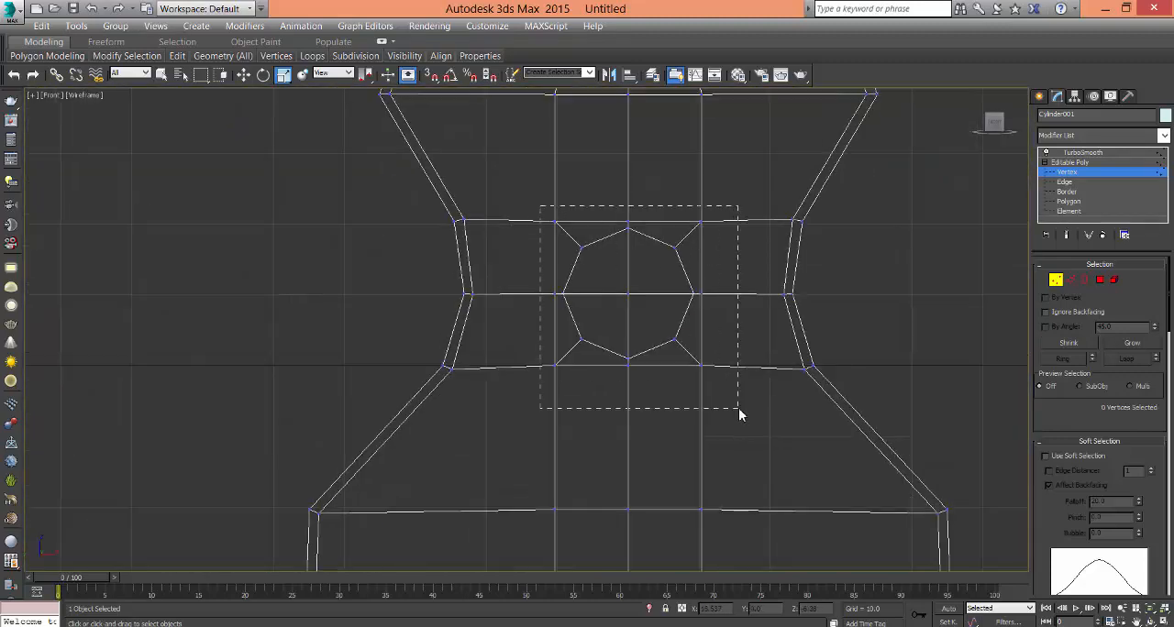
pyautogui.moveTo(739, 414); pyautogui.dragTo(740, 412)
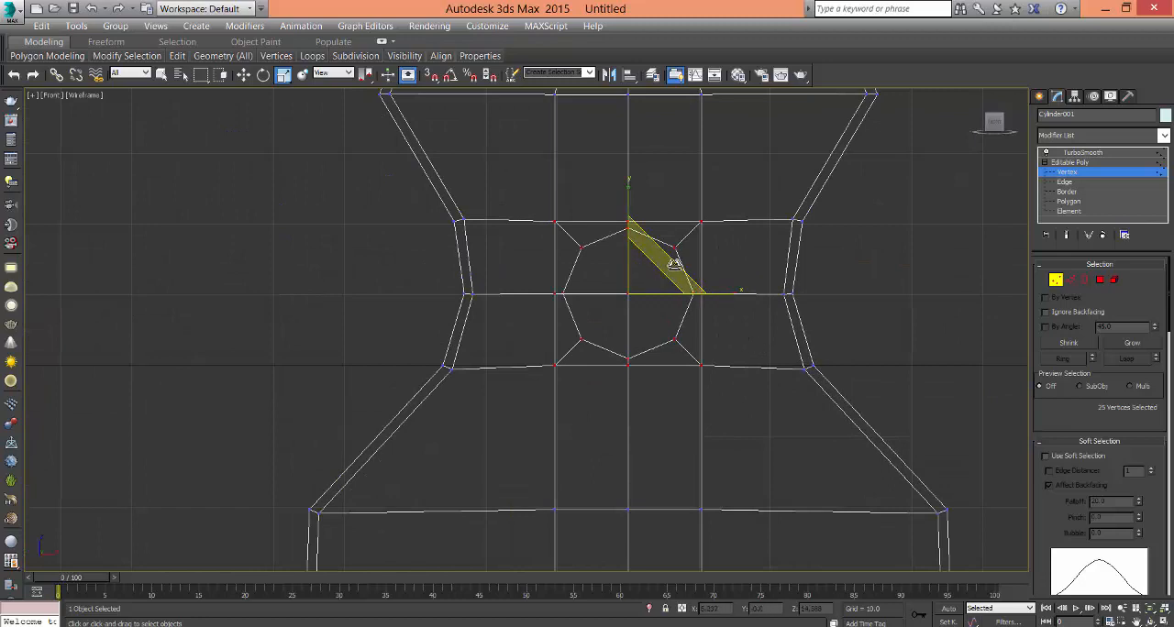
pyautogui.hotkey('alt', 'w')
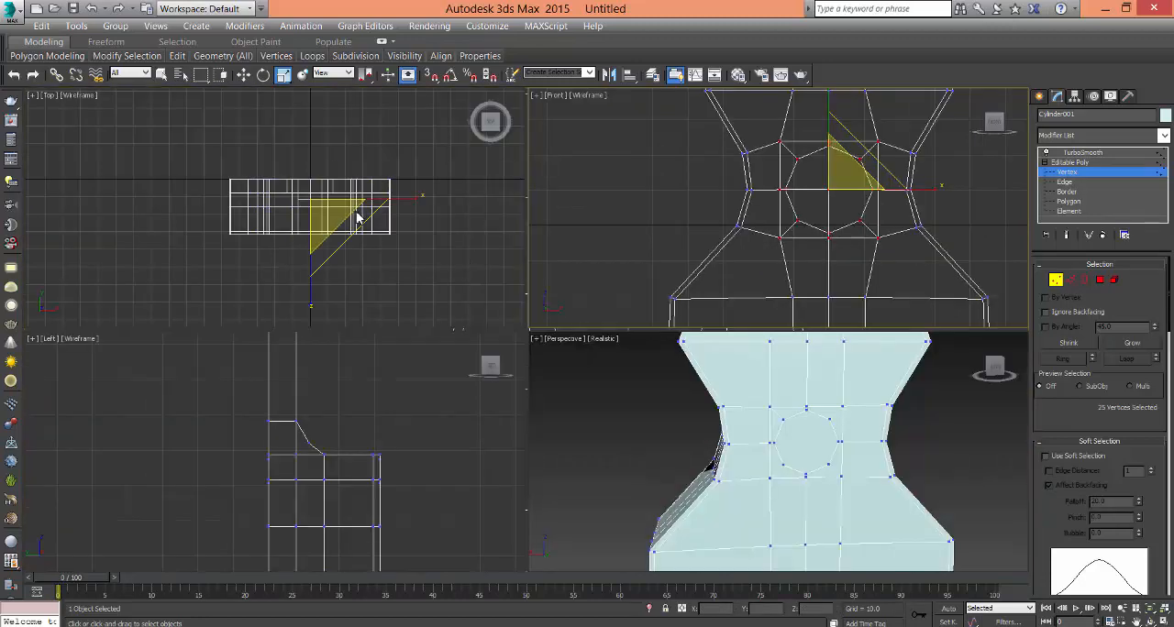
pyautogui.rightClick(904, 457)
pyautogui.hotkey('alt', 'w')
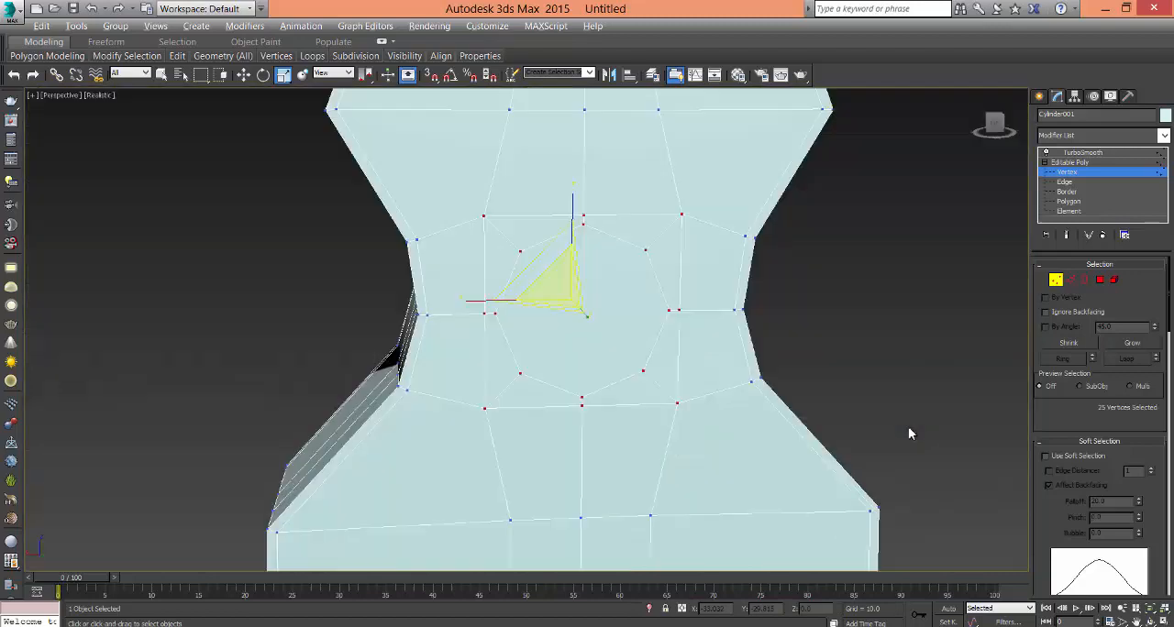
pyautogui.click(818, 406)
# - Select the octagonal sound hole polygon on the waist's front face and inset it slightly
pyautogui.moveTo(810, 428); pyautogui.dragTo(860, 364, button='middle')
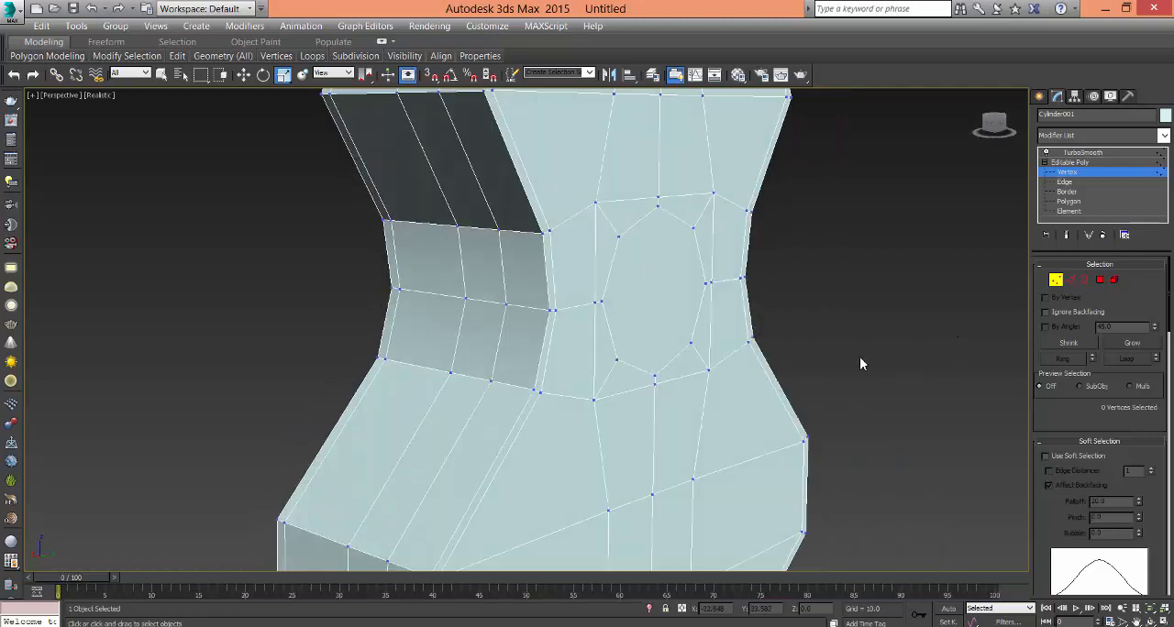
pyautogui.click(676, 319)
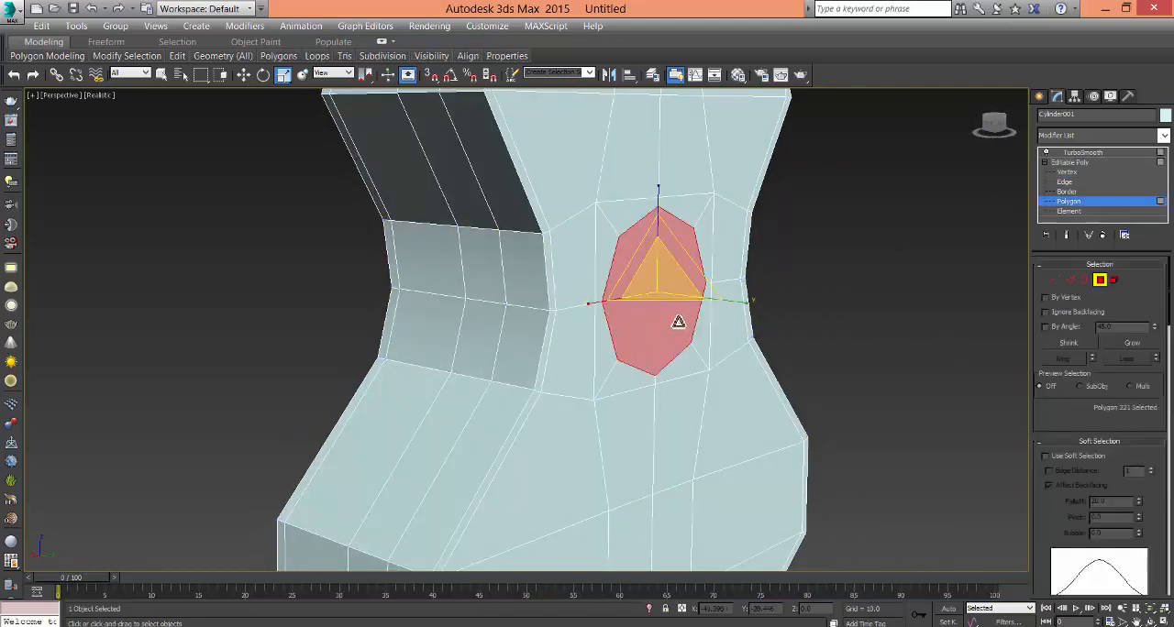
pyautogui.keyDown('alt'); pyautogui.moveTo(693, 333); pyautogui.dragTo(656, 330, button='middle'); pyautogui.keyUp('alt')
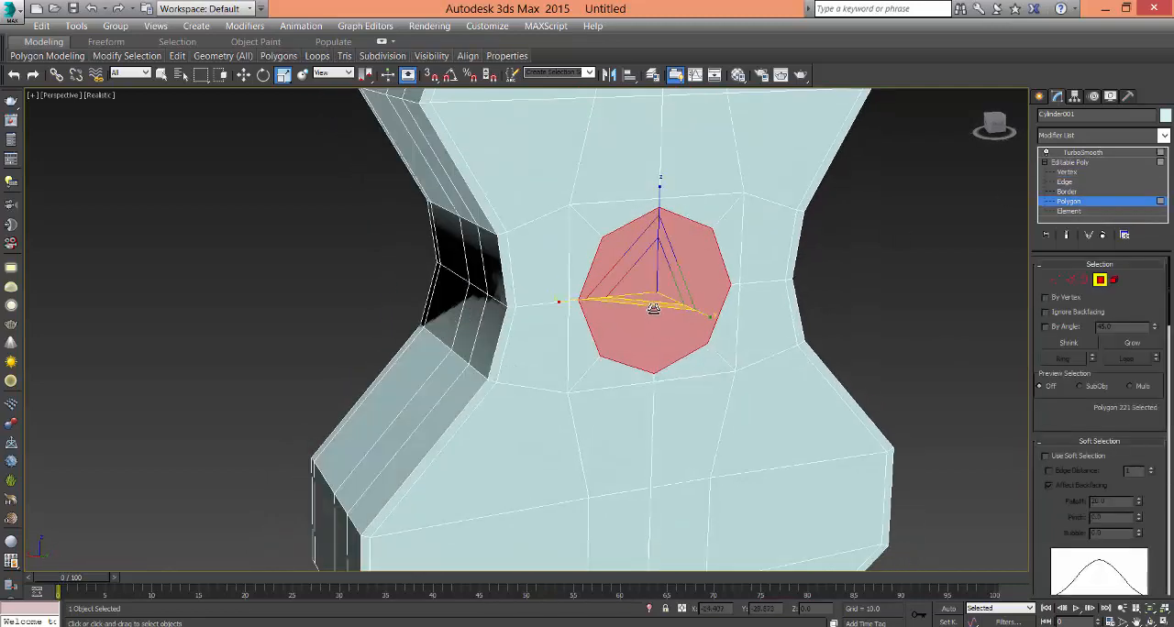
pyautogui.rightClick(645, 300)
pyautogui.click(623, 383)
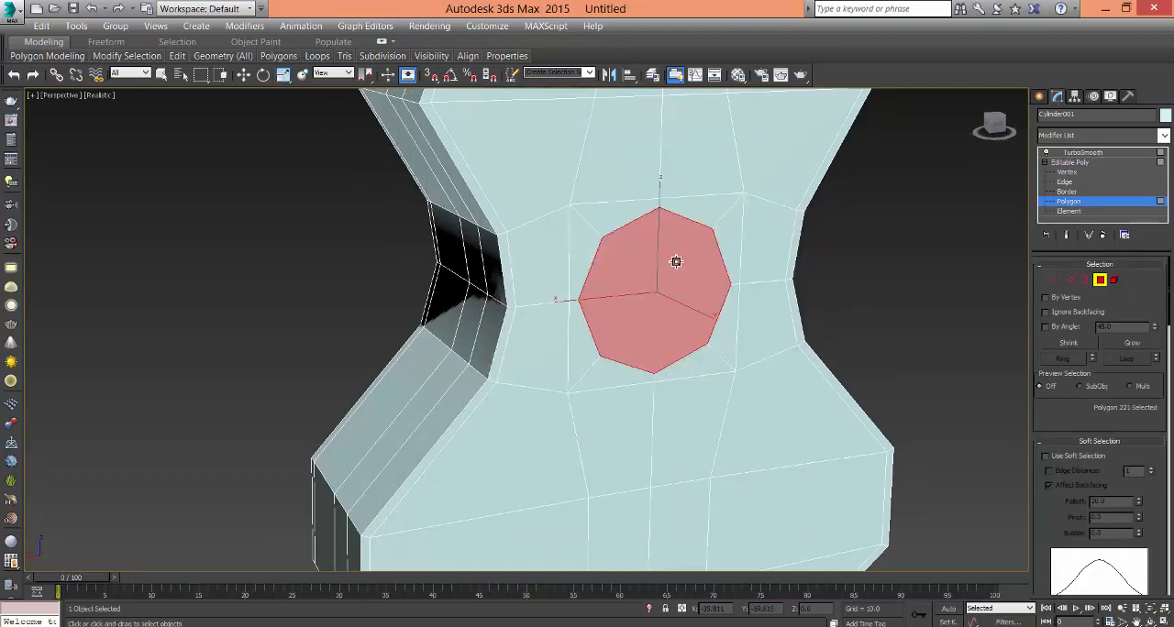
pyautogui.moveTo(678, 266); pyautogui.dragTo(679, 264)
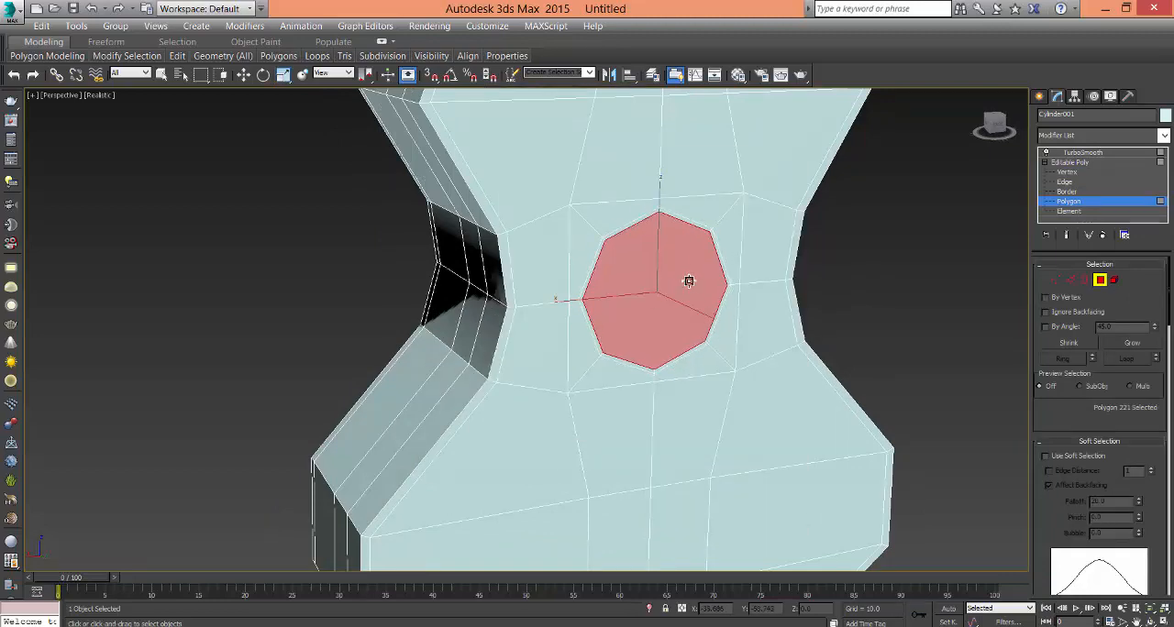
# - Delete the inset octagonal polygon to open the sound hole
pyautogui.scroll(5, 689, 281)
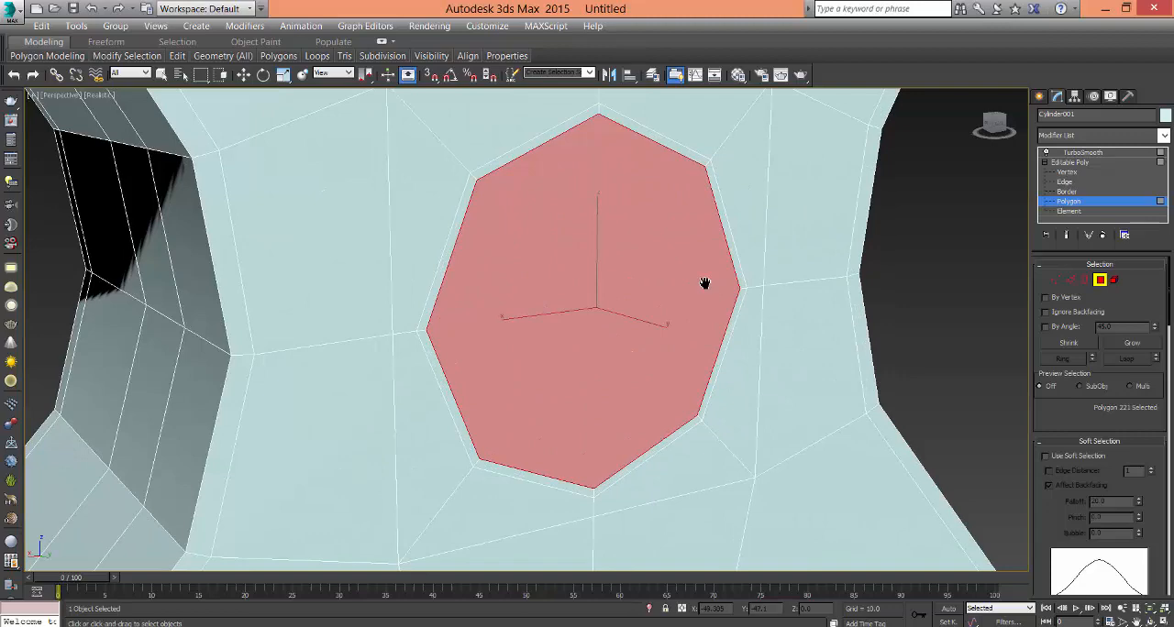
pyautogui.scroll(2, 704, 283)
pyautogui.press('r')
pyautogui.press('Delete')
pyautogui.scroll(-2, 743, 338)
pyautogui.moveTo(744, 340); pyautogui.dragTo(697, 315, button='middle')
pyautogui.scroll(-3, 744, 359)
pyautogui.scroll(-4, 697, 315)
pyautogui.moveTo(681, 365); pyautogui.dragTo(706, 372, button='middle')
pyautogui.scroll(-4, 647, 235)
# - Select the centre edges along the neck's back and heel plus the cross edges at the headstock's base, and move them outward
pyautogui.scroll(5, 646, 349)
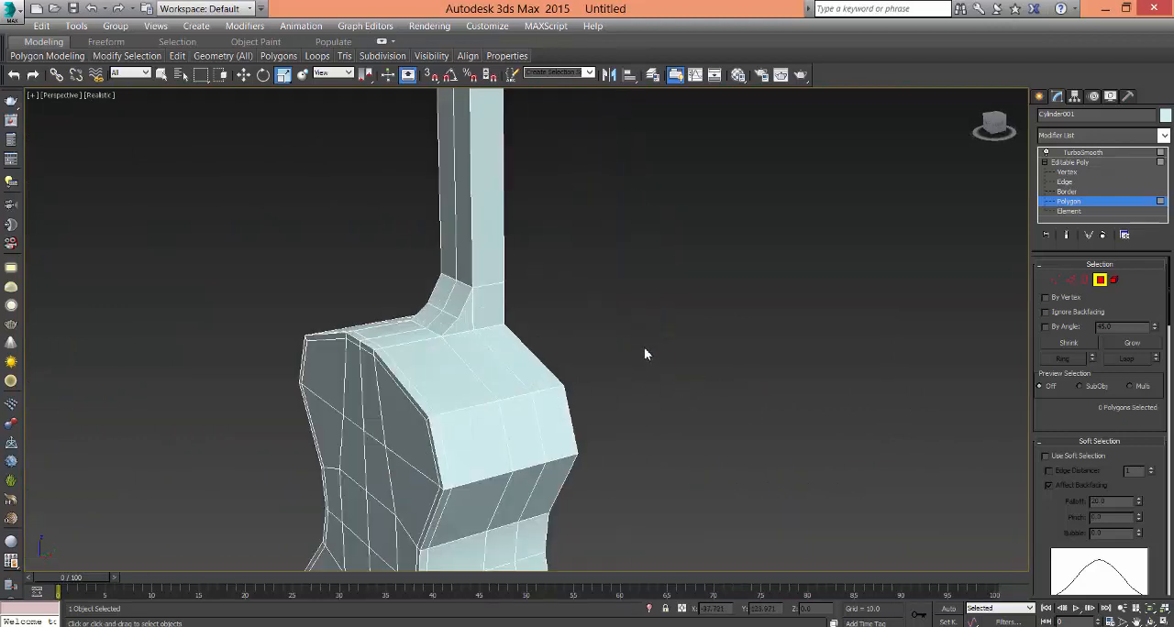
pyautogui.moveTo(501, 330); pyautogui.dragTo(598, 332, button='middle')
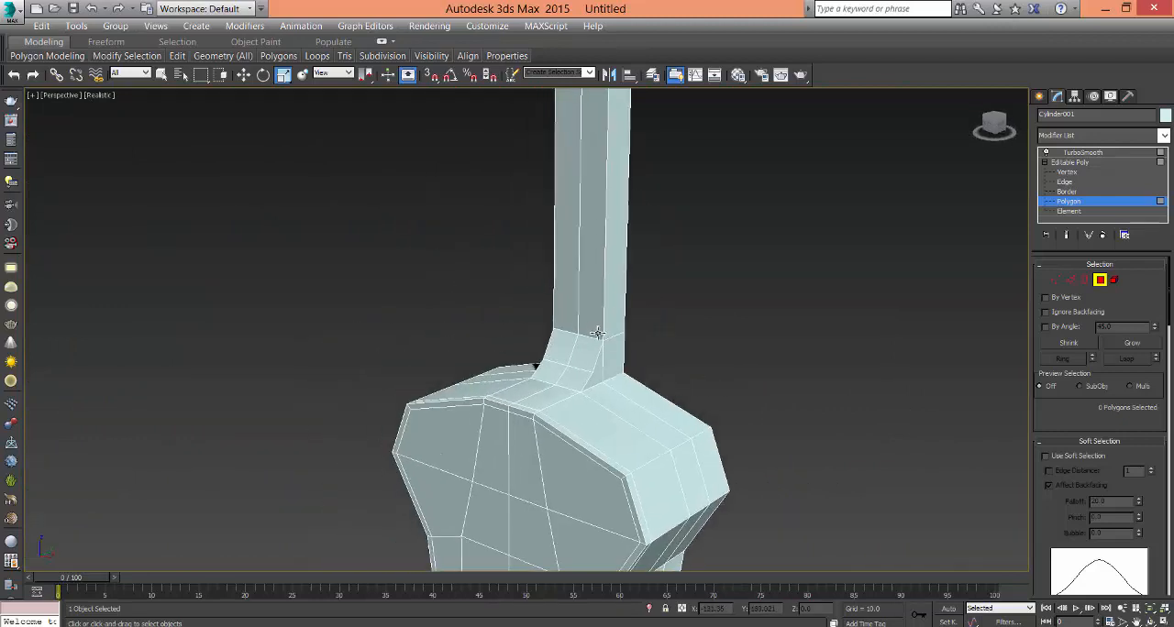
pyautogui.click(1064, 181)
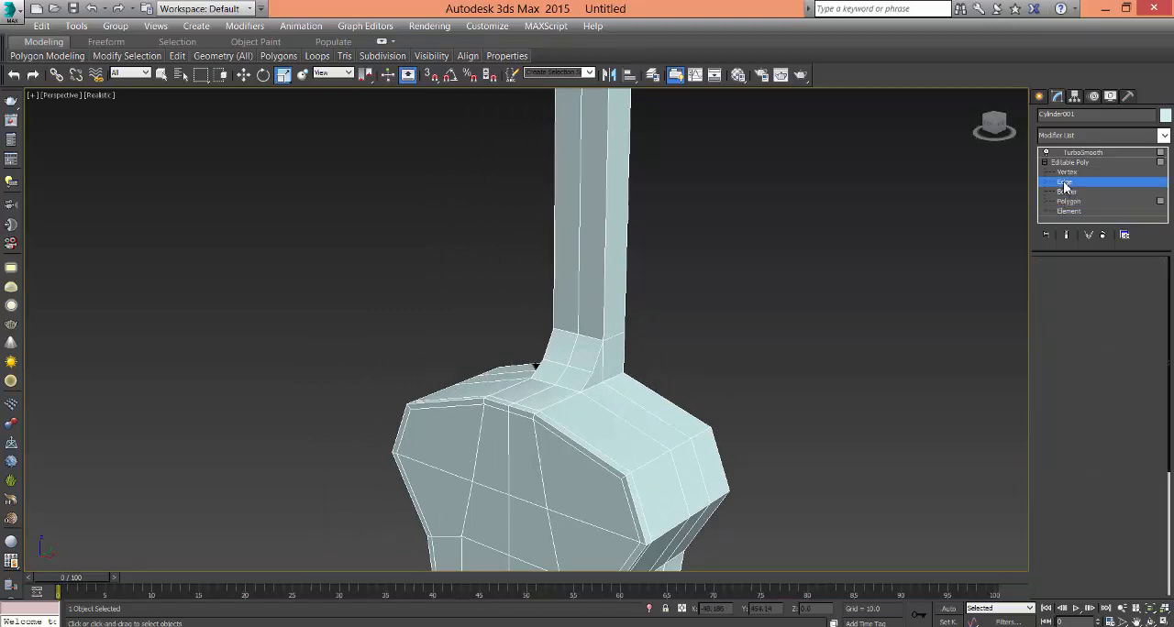
pyautogui.click(579, 259)
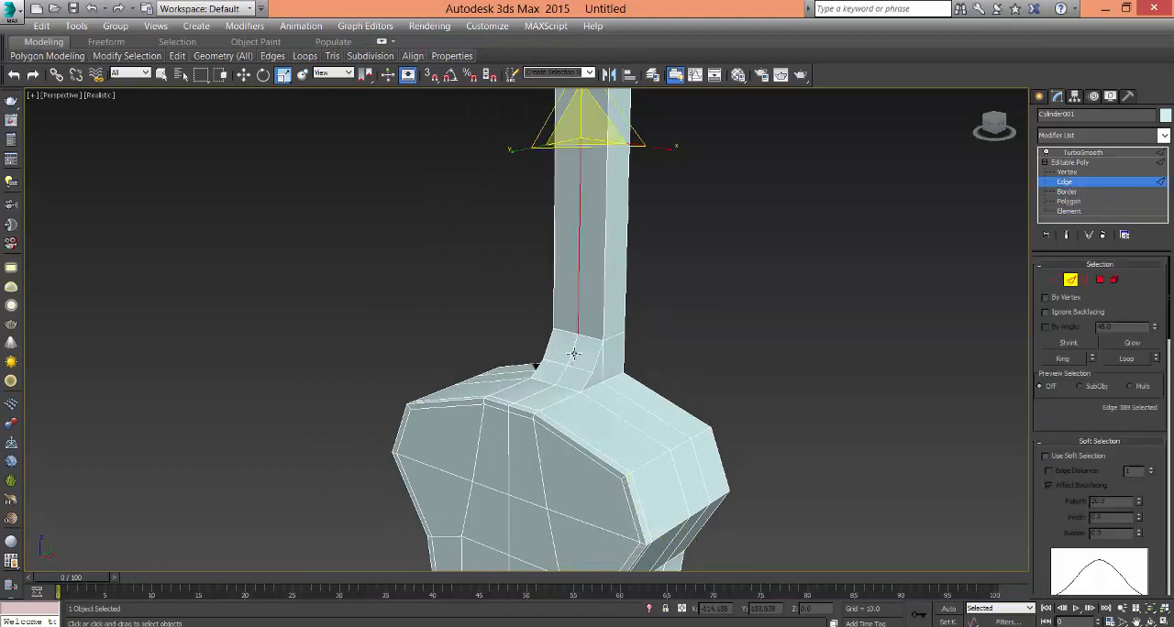
pyautogui.keyDown('ctrl'); pyautogui.click(573, 353); pyautogui.keyUp('ctrl')
pyautogui.keyDown('ctrl'); pyautogui.click(562, 379); pyautogui.keyUp('ctrl')
pyautogui.moveTo(693, 226); pyautogui.dragTo(583, 479, button='middle')
pyautogui.moveTo(474, 279)
pyautogui.mouseDown(button='middle')
pyautogui.moveTo(575, 354)
pyautogui.moveTo(589, 320)
pyautogui.moveTo(676, 303)
pyautogui.moveTo(667, 298)
pyautogui.moveTo(670, 412)
pyautogui.moveTo(624, 372)
pyautogui.moveTo(623, 340)
pyautogui.moveTo(622, 374)
pyautogui.mouseUp(button='middle')
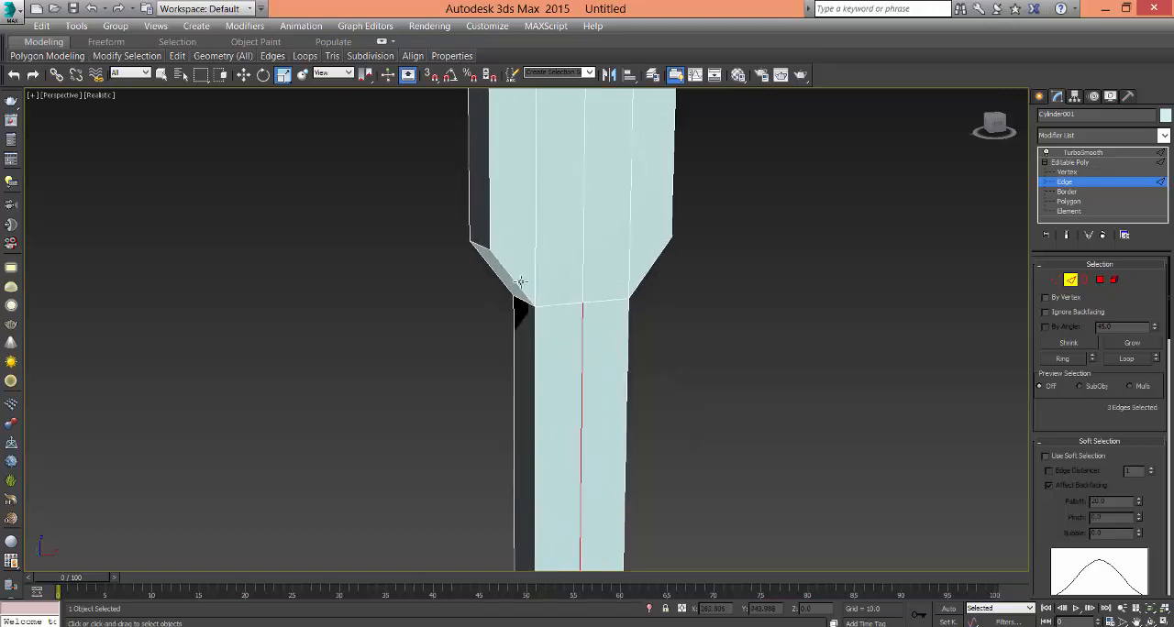
pyautogui.click(600, 239)
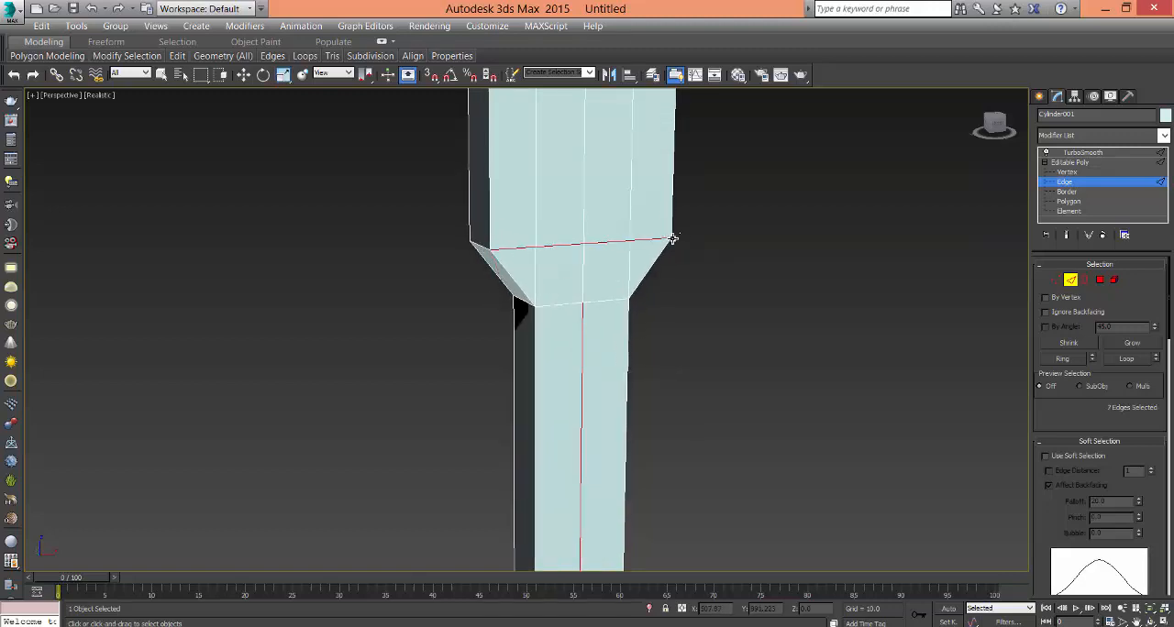
pyautogui.rightClick(670, 417)
pyautogui.scroll(-5, 668, 422)
pyautogui.moveTo(656, 427); pyautogui.dragTo(633, 311, button='middle')
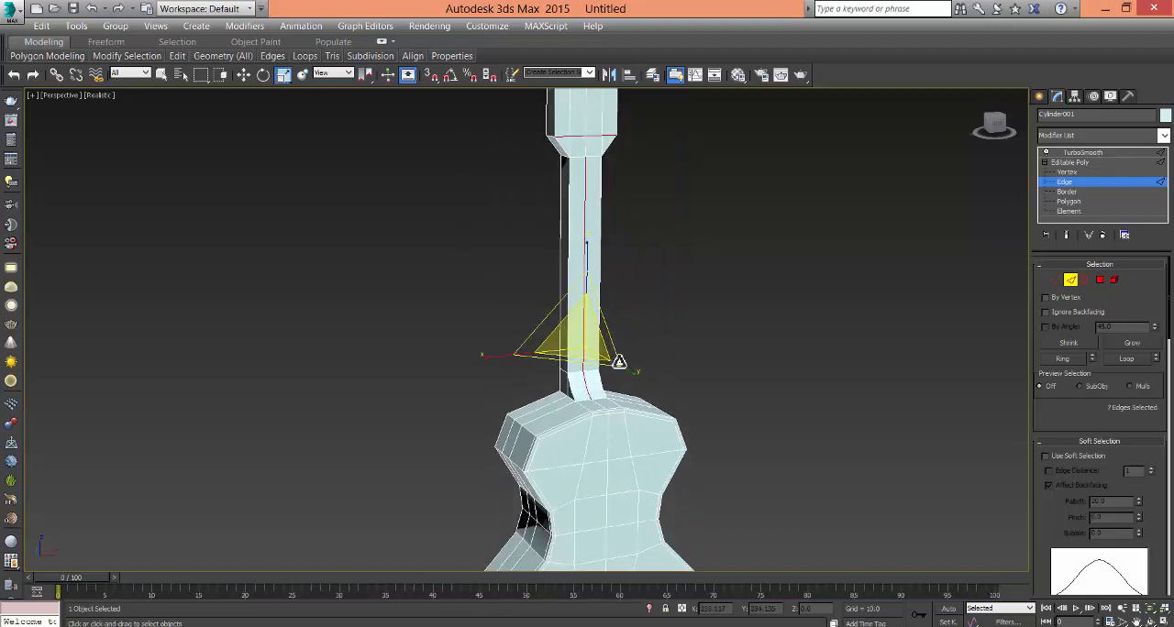
pyautogui.scroll(4, 614, 357)
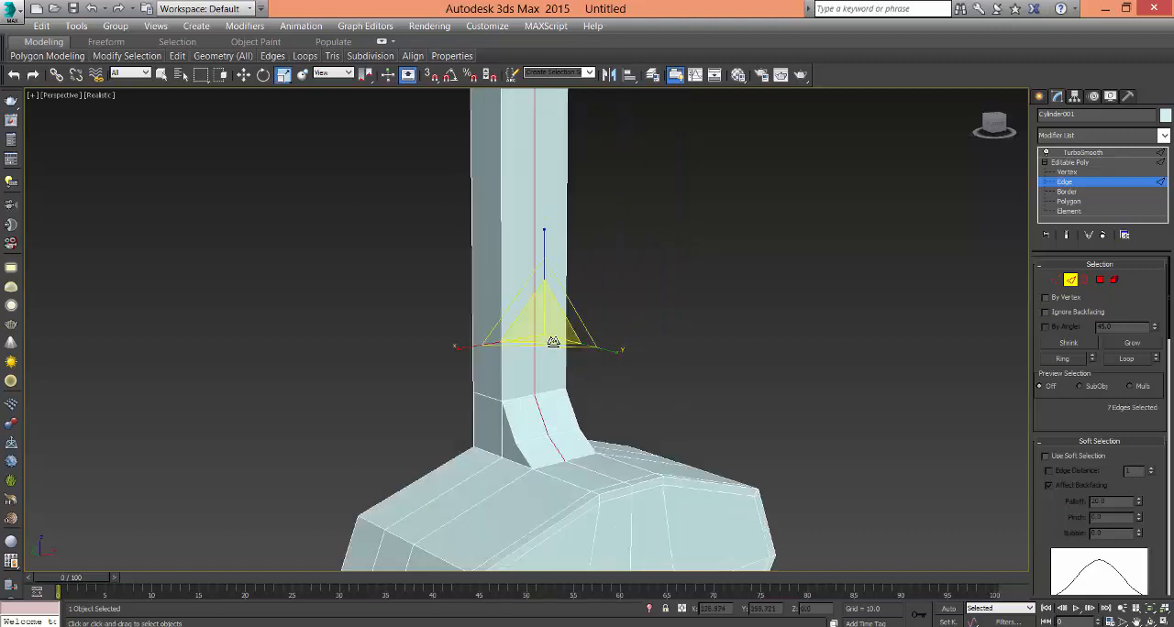
pyautogui.press('w')
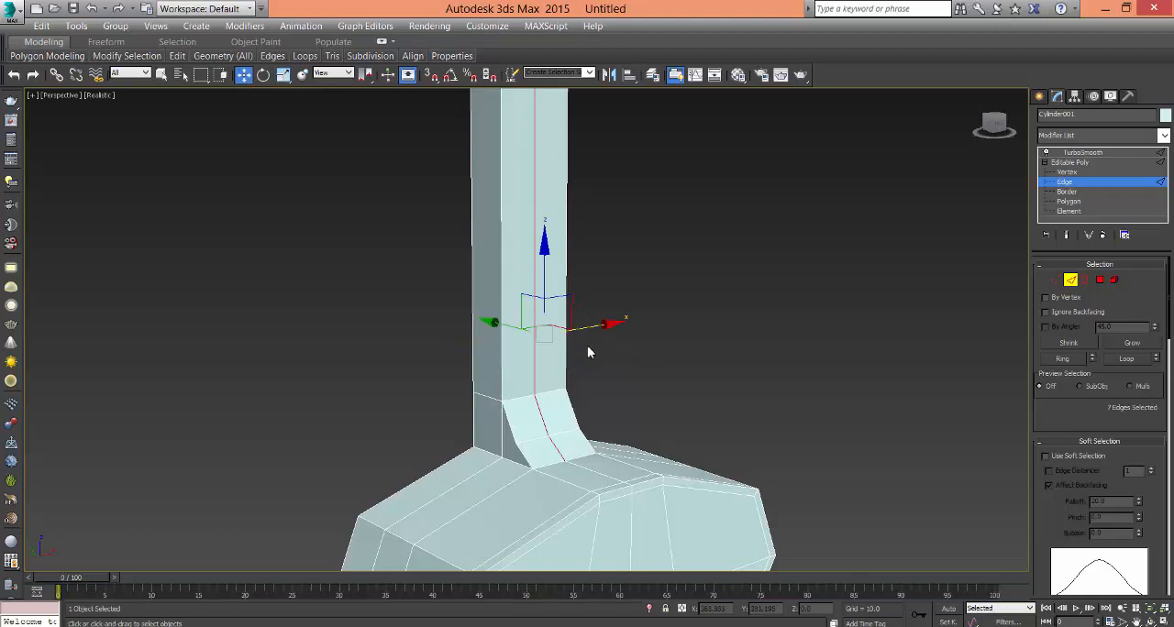
pyautogui.keyDown('alt'); pyautogui.moveTo(590, 349); pyautogui.dragTo(589, 374, button='middle'); pyautogui.keyUp('alt')
pyautogui.moveTo(503, 311); pyautogui.dragTo(507, 317)
pyautogui.moveTo(752, 387); pyautogui.dragTo(706, 349, button='middle')
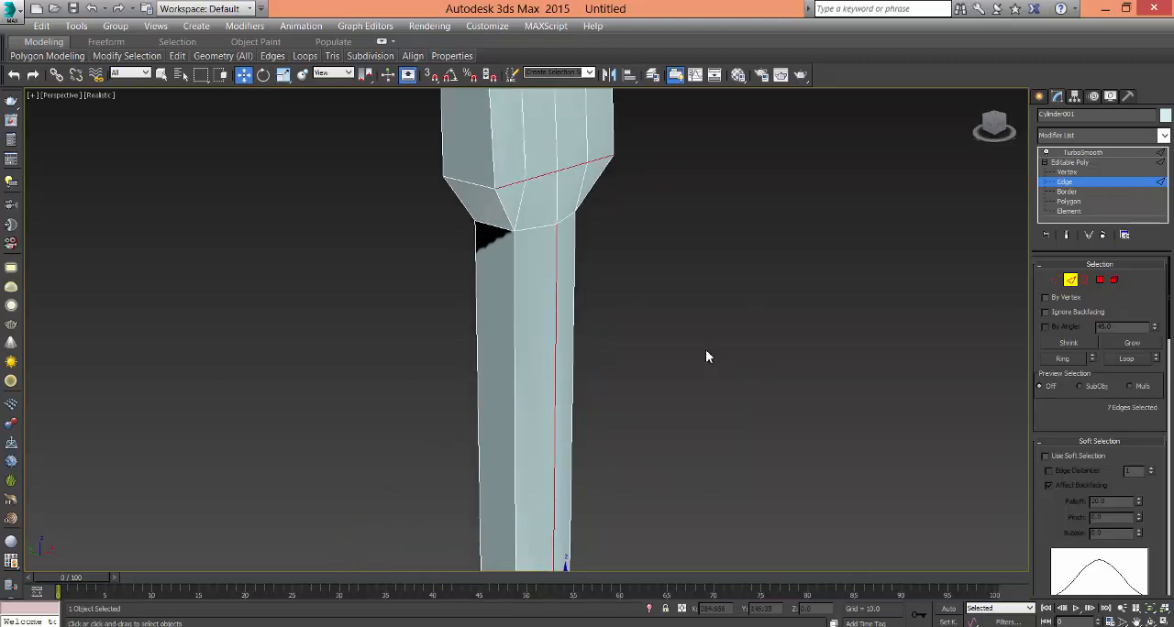
pyautogui.click(705, 350)
# - Select the edges along both sides of the neck's back and heel and move them slightly toward the front along Y
pyautogui.keyDown('alt'); pyautogui.moveTo(643, 434); pyautogui.dragTo(685, 430, button='middle'); pyautogui.keyUp('alt')
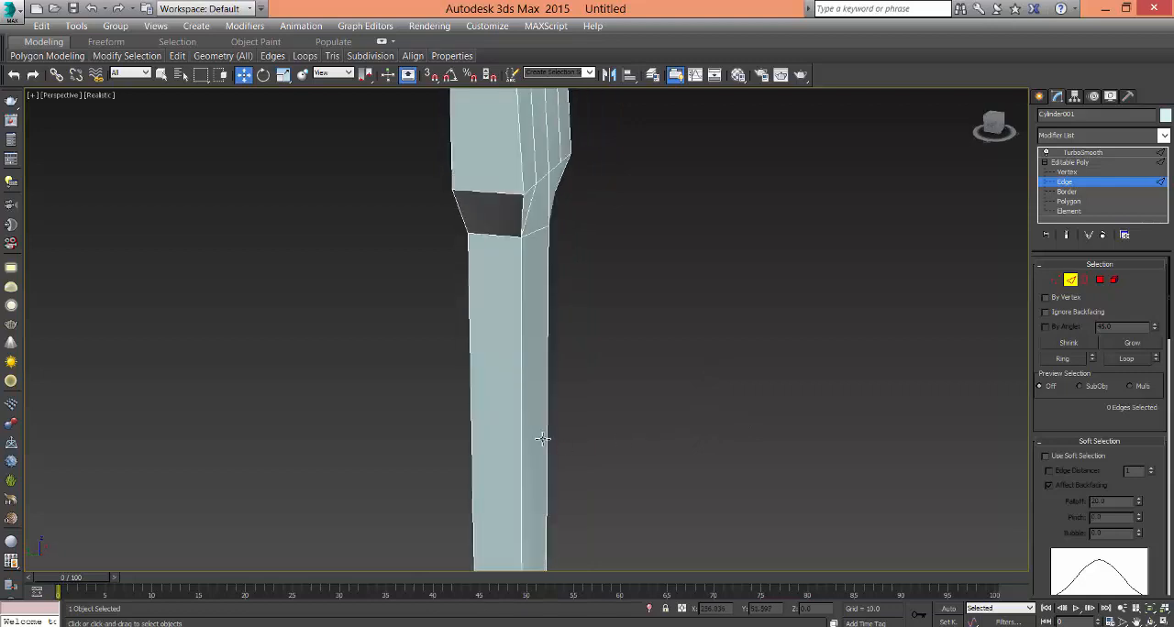
pyautogui.click(525, 440)
pyautogui.keyDown('alt'); pyautogui.moveTo(637, 461); pyautogui.dragTo(597, 351, button='middle'); pyautogui.keyUp('alt')
pyautogui.keyDown('ctrl'); pyautogui.click(605, 440); pyautogui.keyUp('ctrl')
pyautogui.keyDown('ctrl'); pyautogui.click(580, 413); pyautogui.keyUp('ctrl')
pyautogui.keyDown('ctrl'); pyautogui.click(567, 433); pyautogui.keyUp('ctrl')
pyautogui.keyDown('alt'); pyautogui.moveTo(587, 433); pyautogui.dragTo(669, 443, button='middle'); pyautogui.keyUp('alt')
pyautogui.keyDown('ctrl'); pyautogui.click(531, 423); pyautogui.keyUp('ctrl')
pyautogui.keyDown('ctrl'); pyautogui.click(537, 455); pyautogui.keyUp('ctrl')
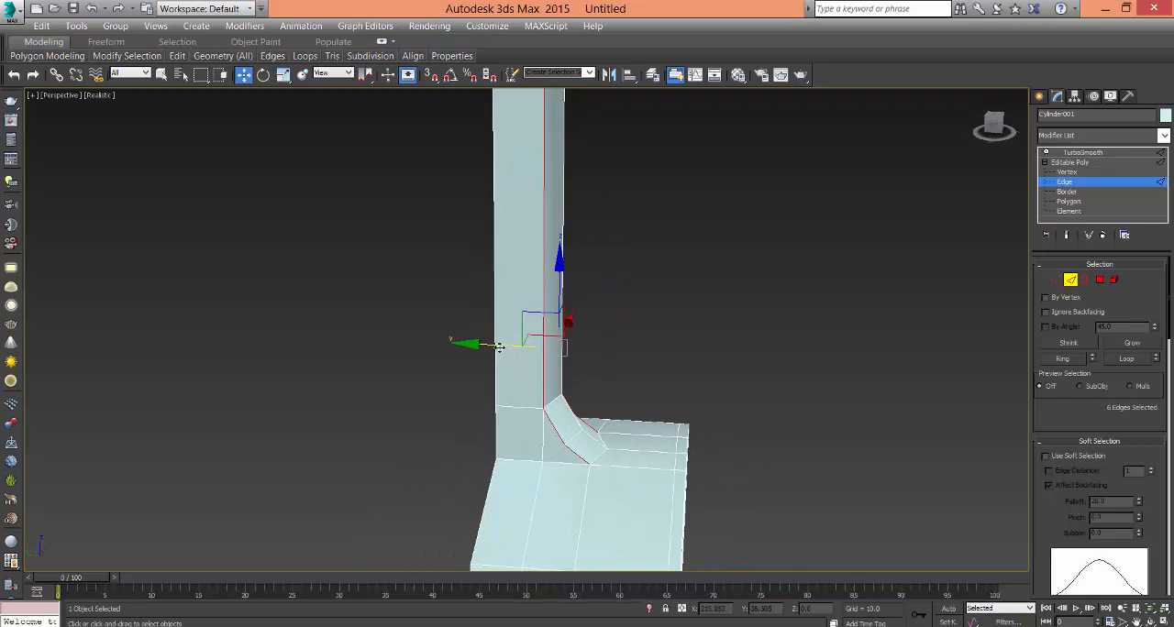
pyautogui.click(646, 296)
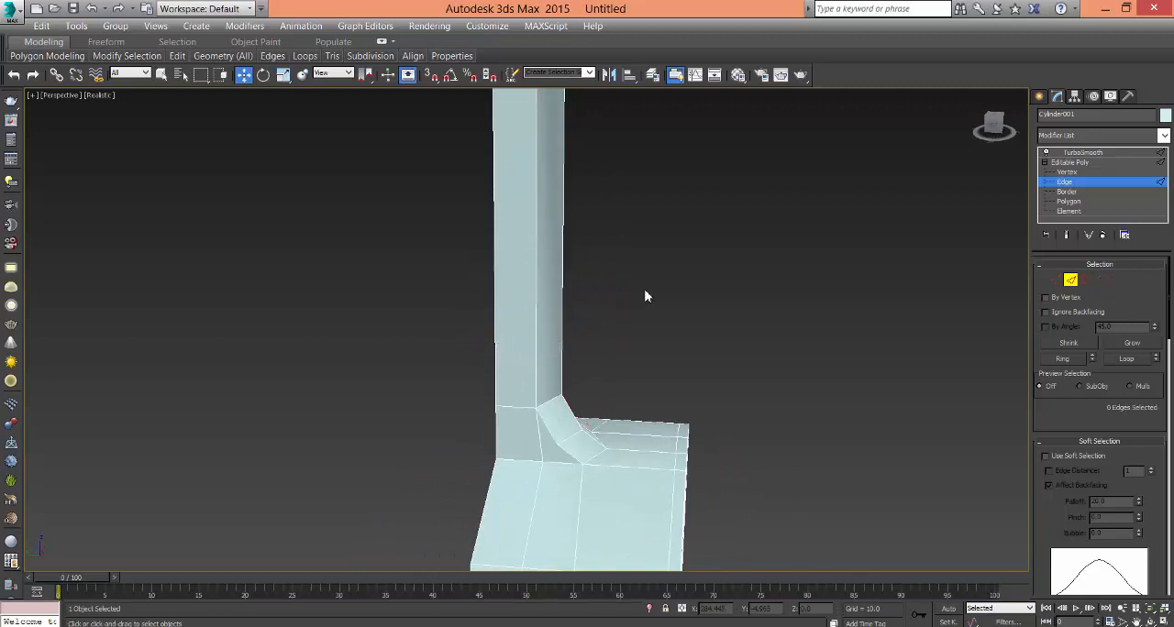
# - In the Left view, move the headstock's upper back vertices outward so its back face runs parallel to the front
pyautogui.keyDown('alt'); pyautogui.moveTo(645, 296); pyautogui.dragTo(753, 343, button='middle'); pyautogui.keyUp('alt')
pyautogui.keyDown('alt'); pyautogui.moveTo(681, 343); pyautogui.dragTo(697, 342, button='middle'); pyautogui.keyUp('alt')
pyautogui.hotkey('alt', 'w')
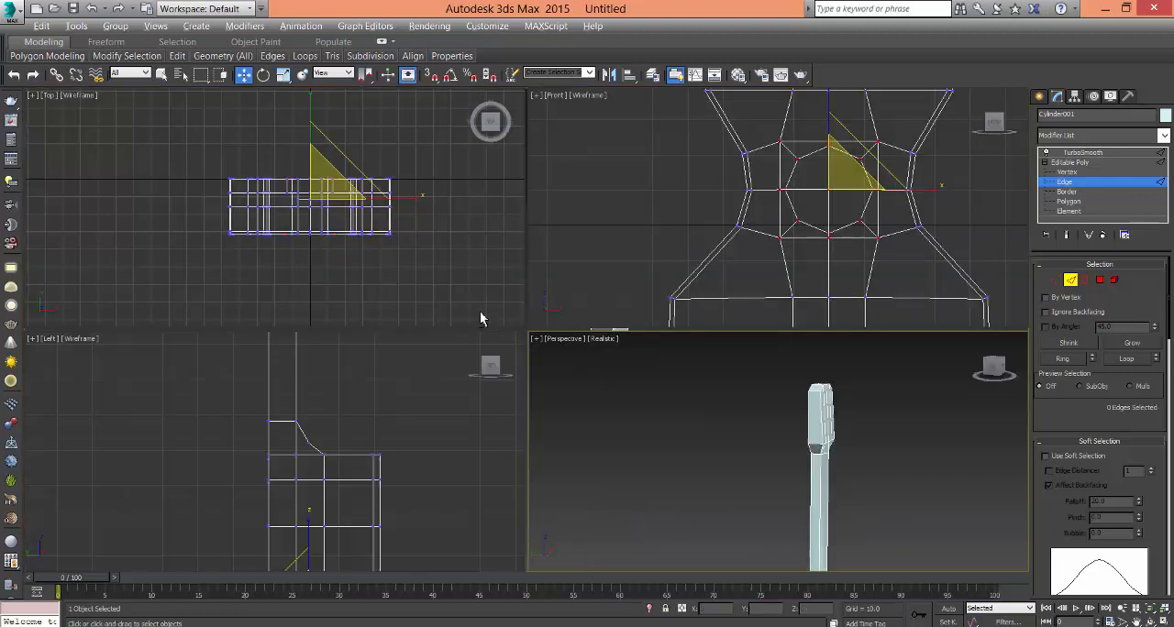
pyautogui.click(410, 412)
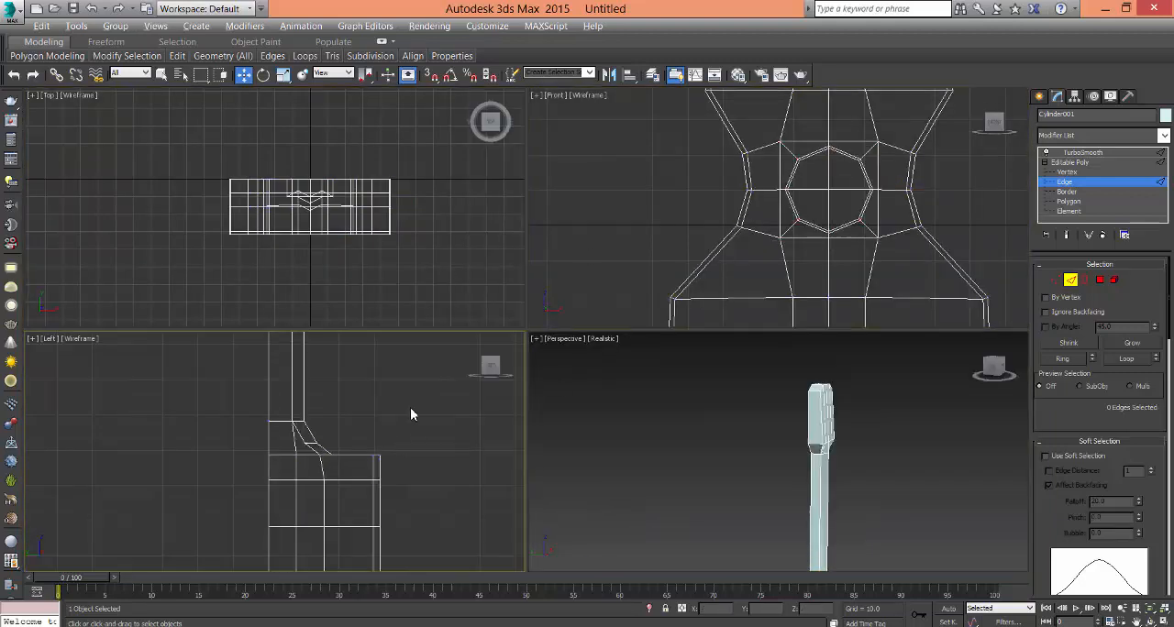
pyautogui.hotkey('alt', 'w')
pyautogui.moveTo(642, 339); pyautogui.dragTo(629, 427, button='middle')
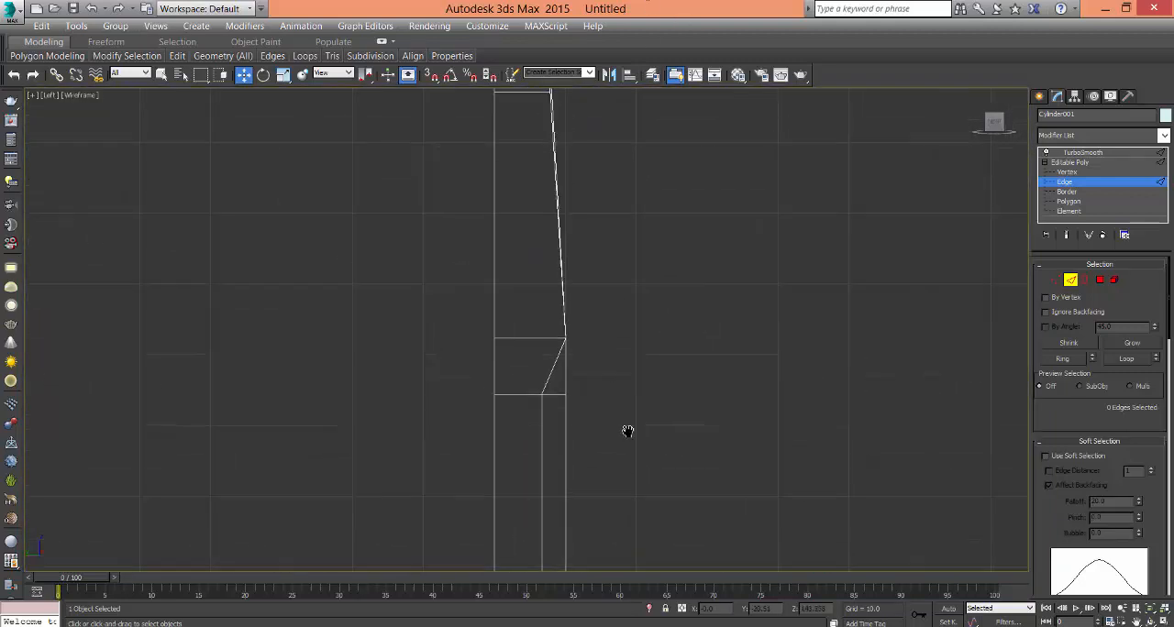
pyautogui.moveTo(598, 227); pyautogui.dragTo(623, 291, button='middle')
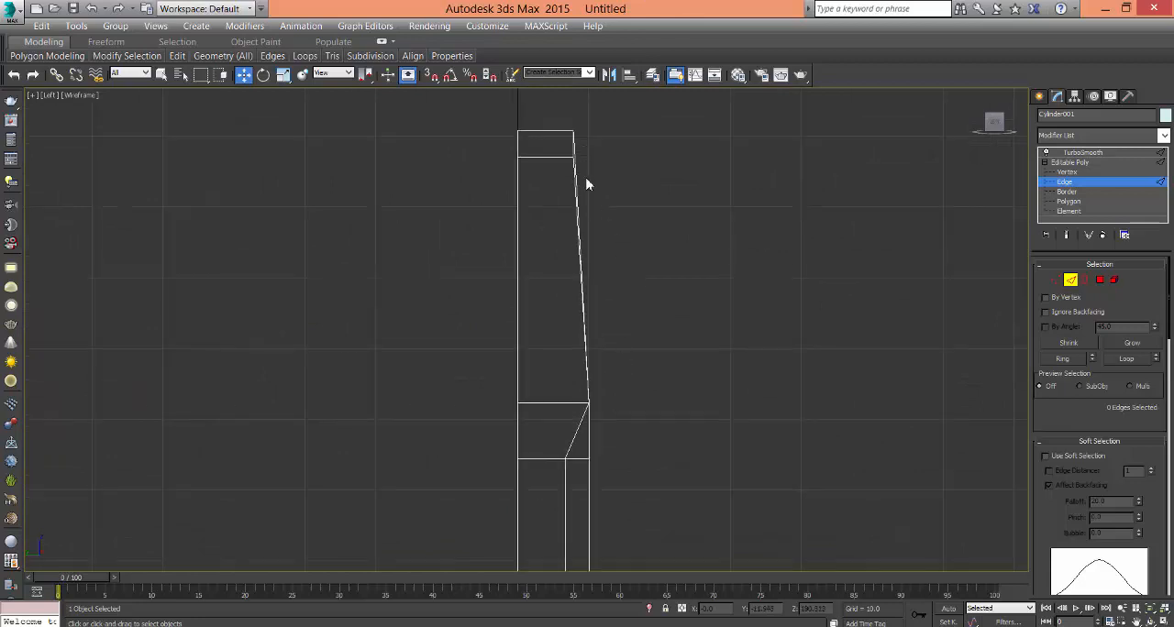
pyautogui.press('1')
pyautogui.moveTo(558, 120); pyautogui.dragTo(599, 190)
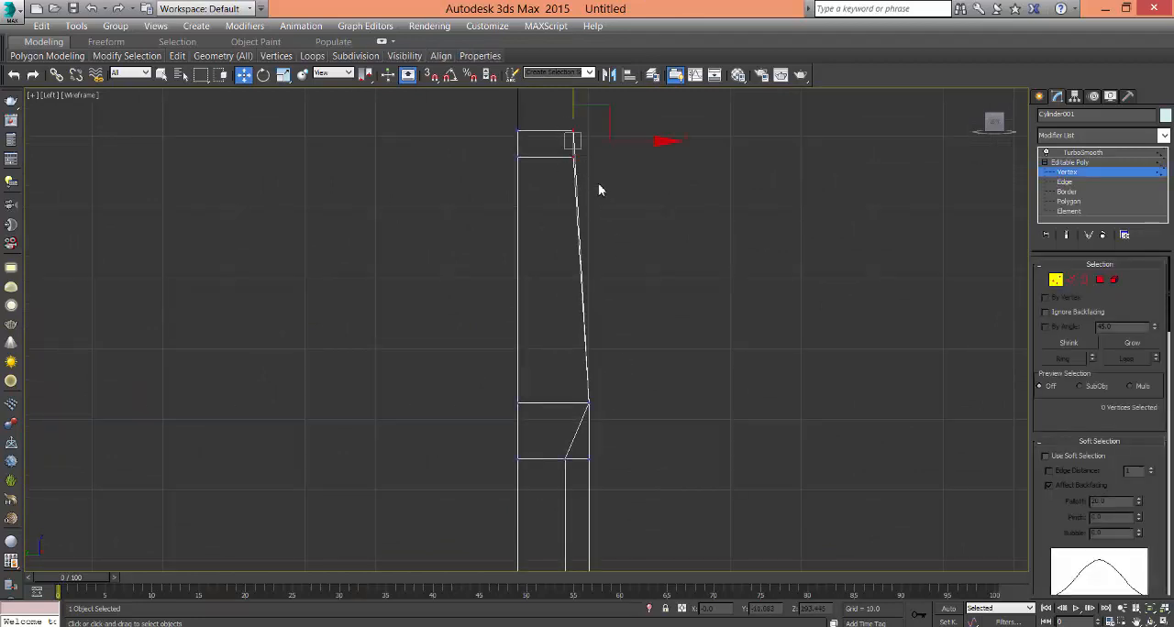
pyautogui.moveTo(635, 143)
pyautogui.mouseDown()
pyautogui.moveTo(663, 144)
pyautogui.moveTo(653, 149)
pyautogui.mouseUp()
pyautogui.click(673, 333)
pyautogui.scroll(-3, 684, 385)
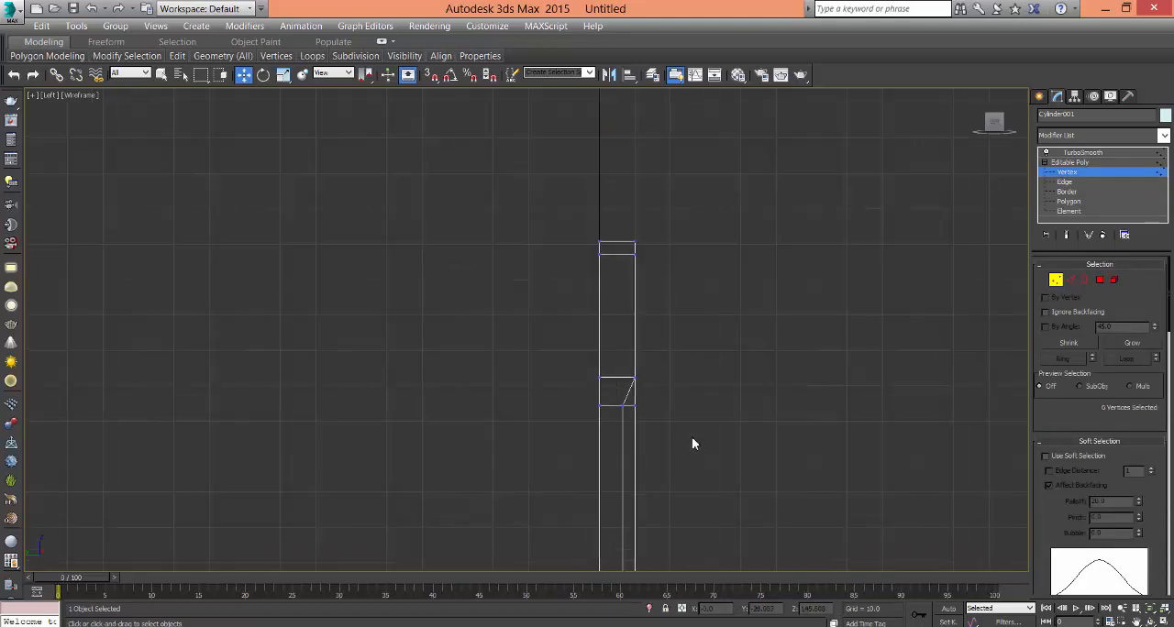
# - Select all the headstock's vertices in the Perspective view, including those where it joins the neck
pyautogui.hotkey('alt', 'w')
pyautogui.click(767, 478)
pyautogui.hotkey('alt', 'w')
pyautogui.keyDown('alt'); pyautogui.moveTo(709, 345); pyautogui.dragTo(544, 284, button='middle'); pyautogui.keyUp('alt')
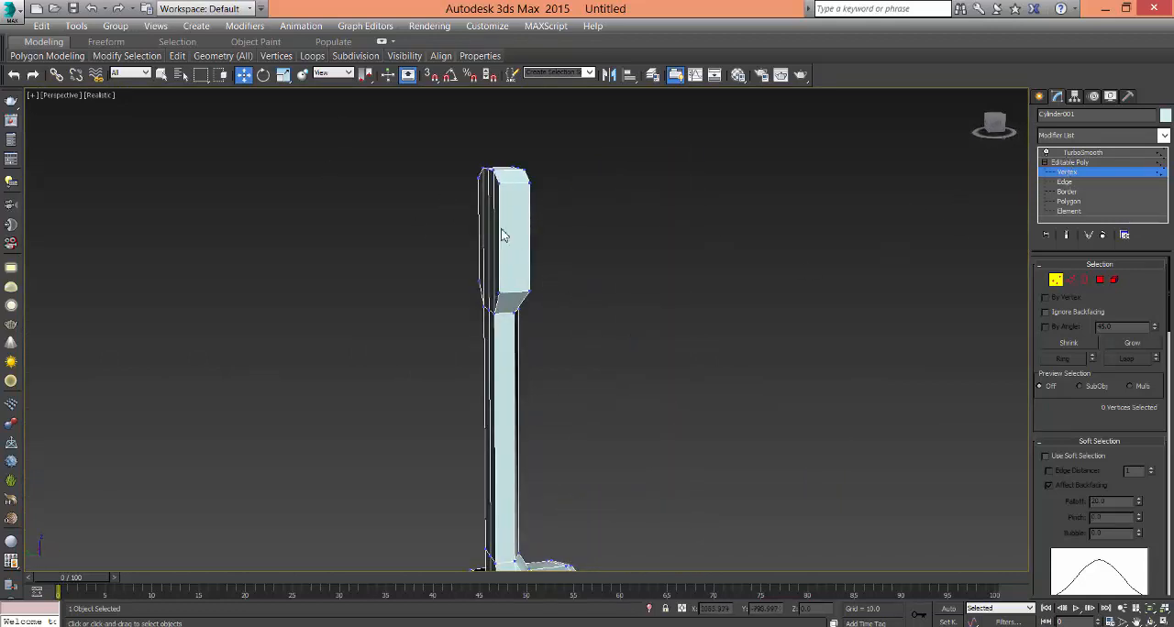
pyautogui.keyDown('alt'); pyautogui.moveTo(542, 326); pyautogui.dragTo(511, 321, button='middle'); pyautogui.keyUp('alt')
pyautogui.hotkey('ctrl', 'z')
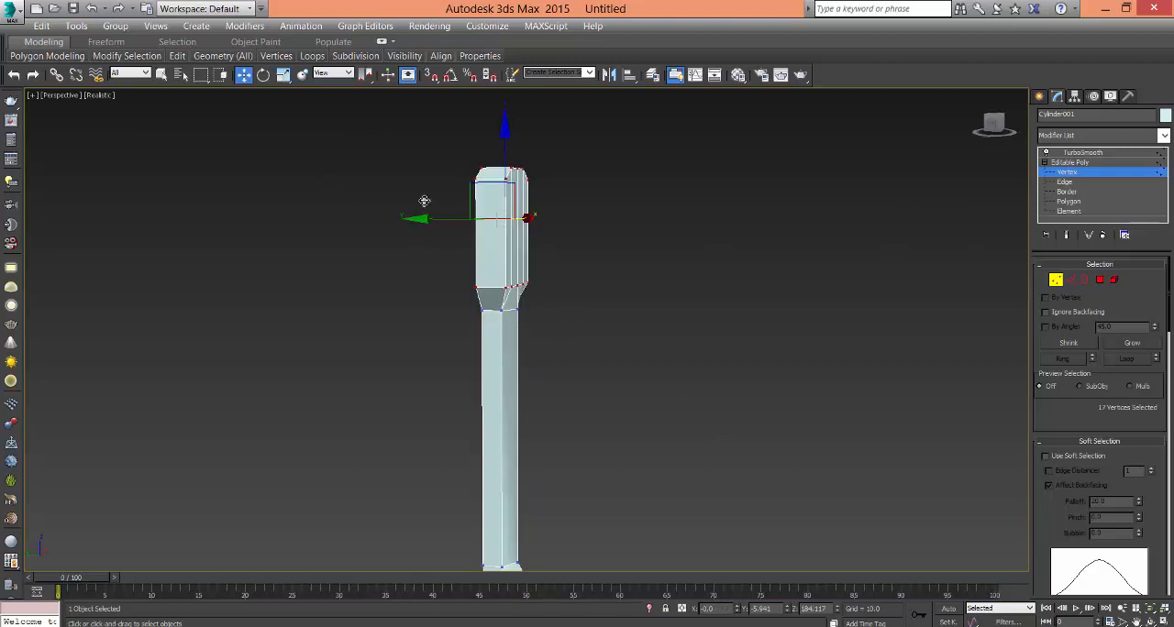
pyautogui.moveTo(616, 320); pyautogui.dragTo(615, 317)
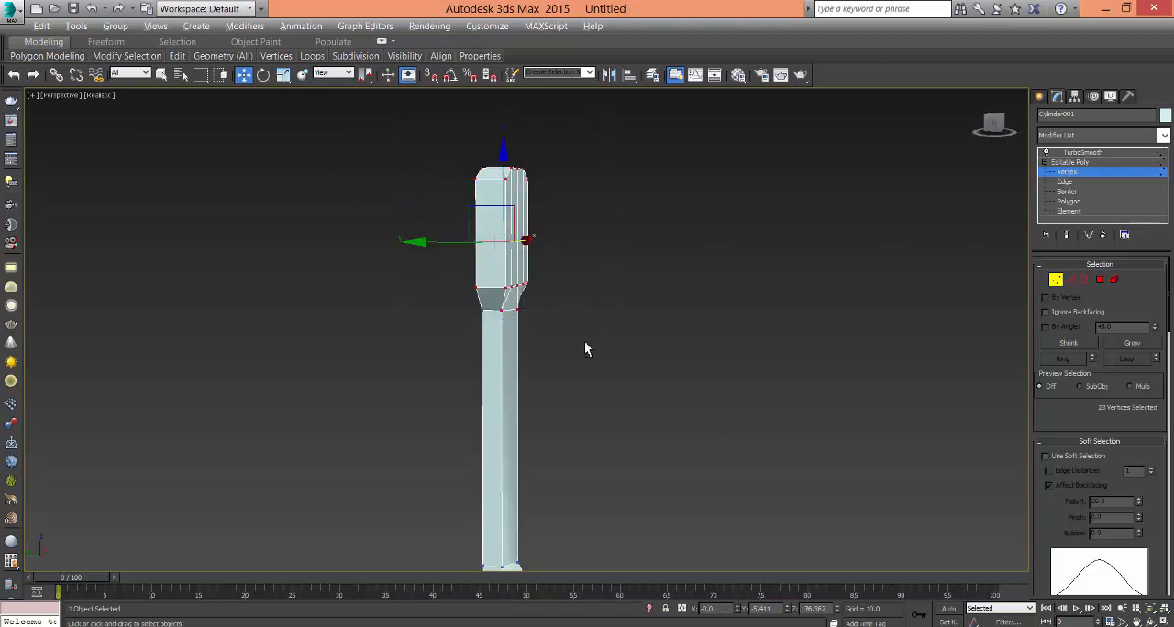
pyautogui.keyDown('alt'); pyautogui.moveTo(585, 347); pyautogui.dragTo(531, 261, button='middle'); pyautogui.keyUp('alt')
# - In the Left view, rotate the headstock vertices backward around their junction with the neck, using Use Transform Coordinate Center
pyautogui.hotkey('alt', 'w')
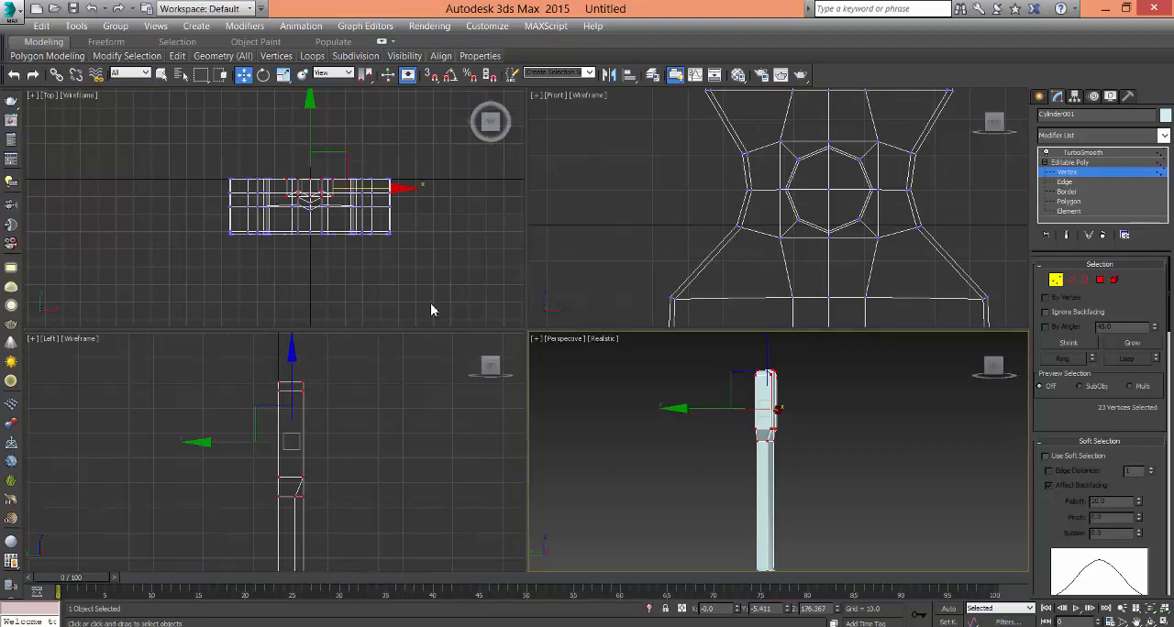
pyautogui.rightClick(390, 385)
pyautogui.hotkey('alt', 'w')
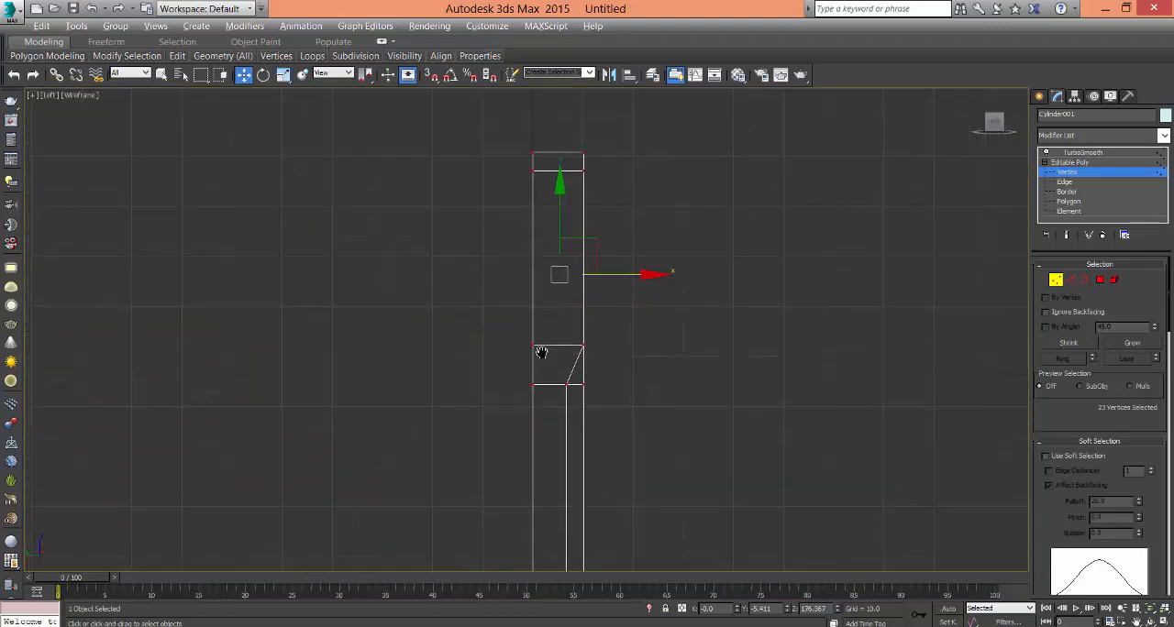
pyautogui.moveTo(542, 348); pyautogui.dragTo(603, 267, button='middle')
pyautogui.scroll(-2, 603, 332)
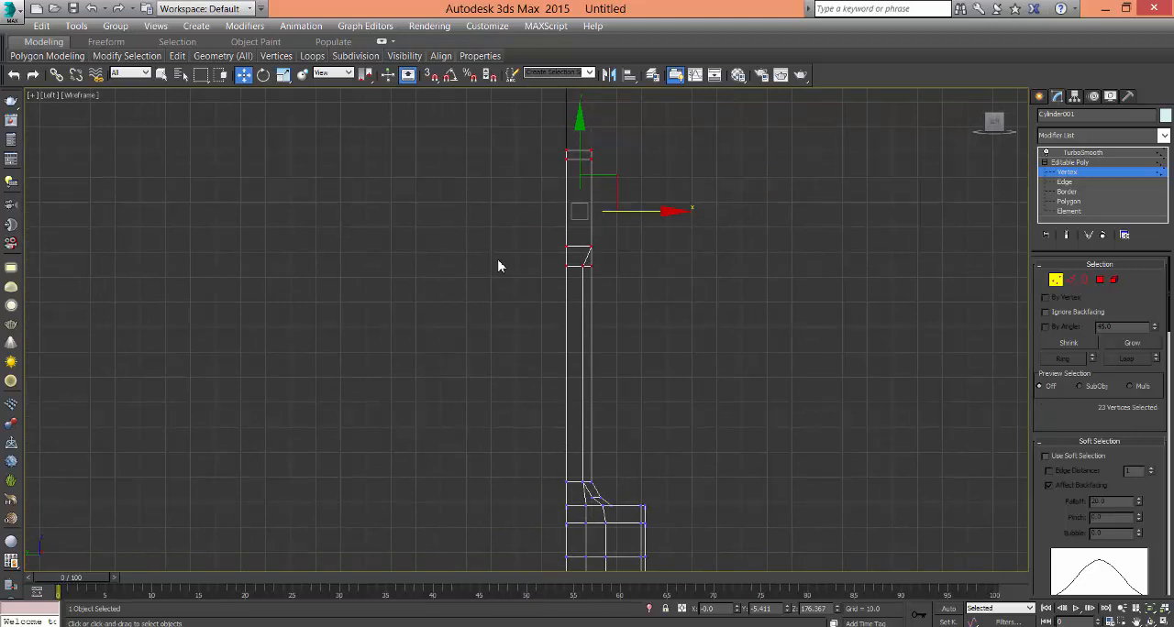
pyautogui.click(263, 78)
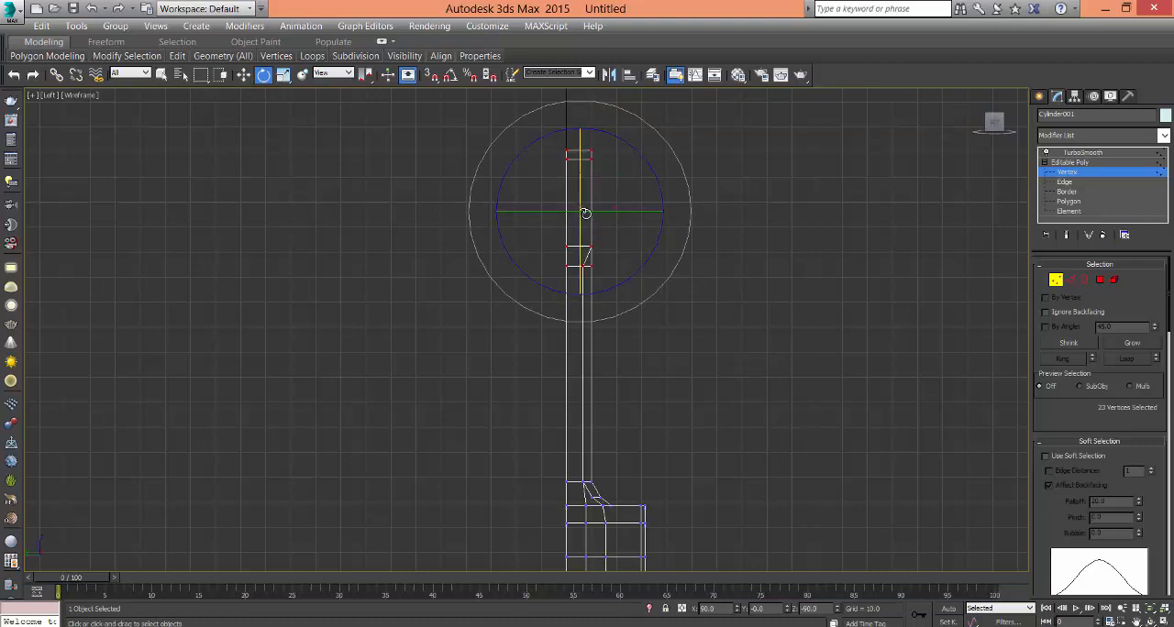
pyautogui.click(368, 84)
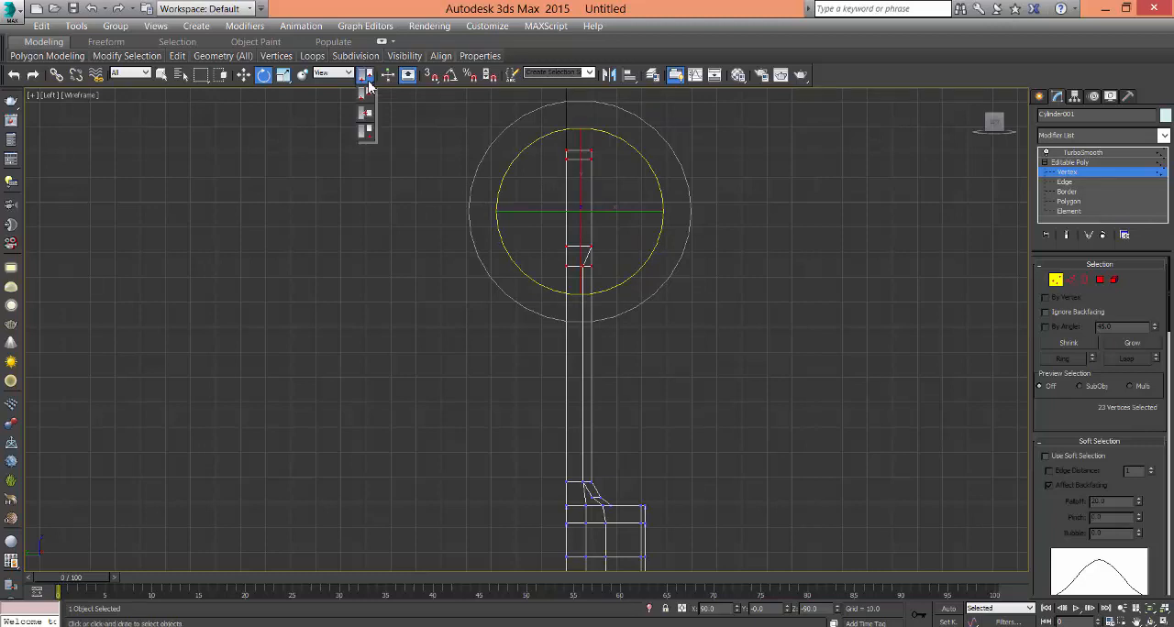
pyautogui.click(366, 134)
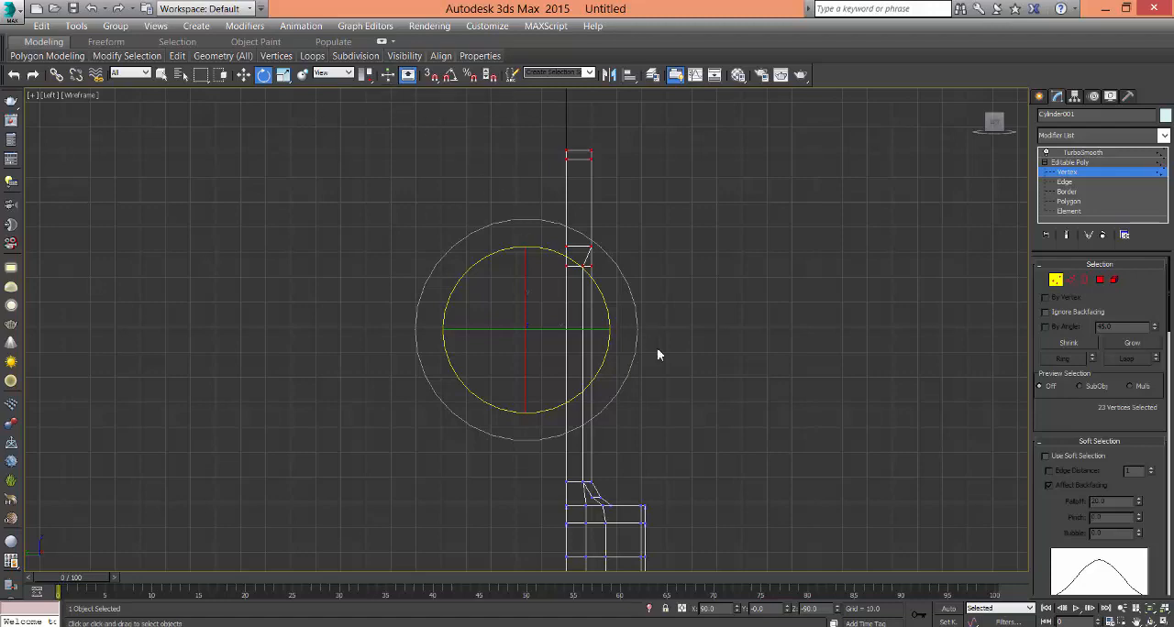
pyautogui.moveTo(686, 348); pyautogui.dragTo(624, 414)
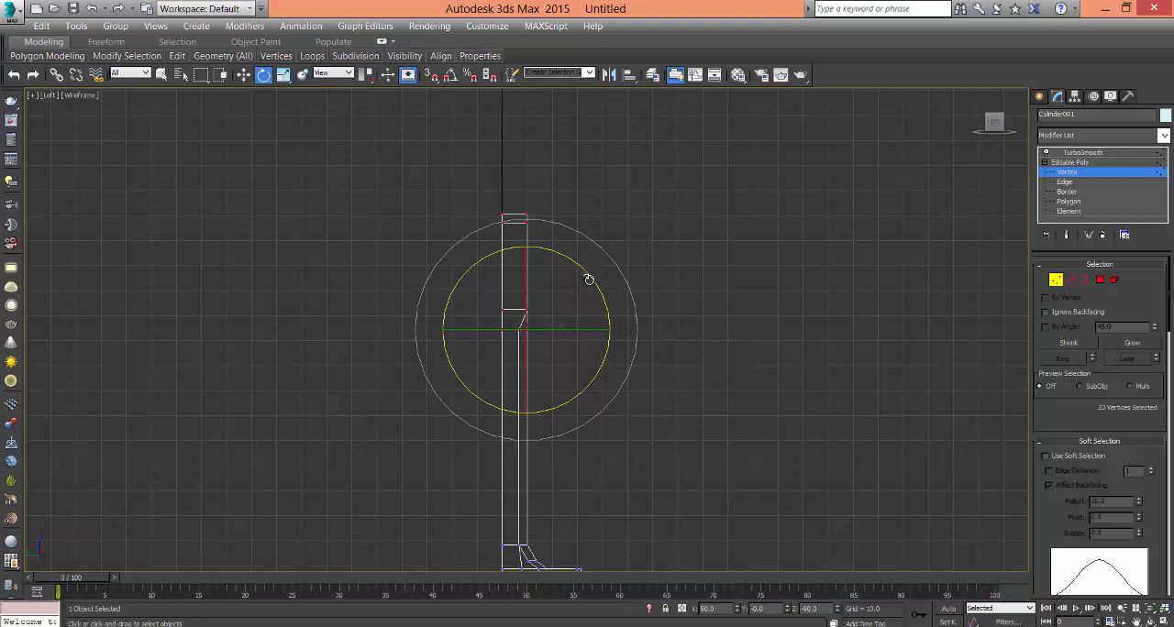
pyautogui.moveTo(588, 279); pyautogui.dragTo(592, 303)
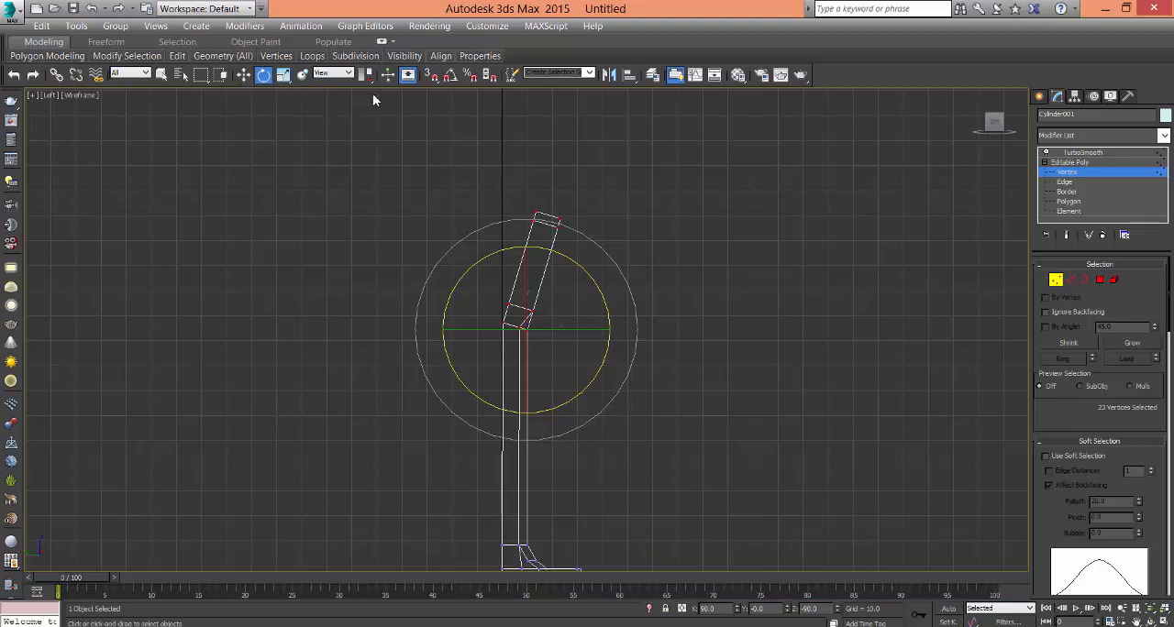
# - Restore Use Pivot Point Center and shift the tilted headstock slightly along X to align its base with the neck
pyautogui.moveTo(365, 74); pyautogui.dragTo(367, 96)
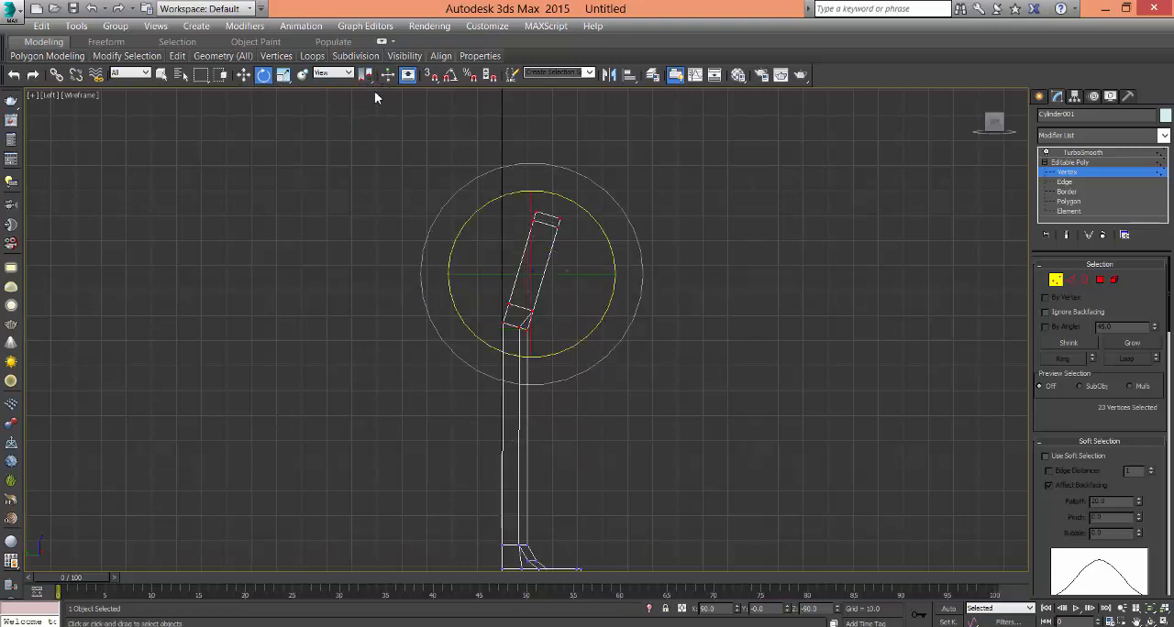
pyautogui.click(243, 75)
pyautogui.moveTo(591, 295); pyautogui.dragTo(617, 240, button='middle')
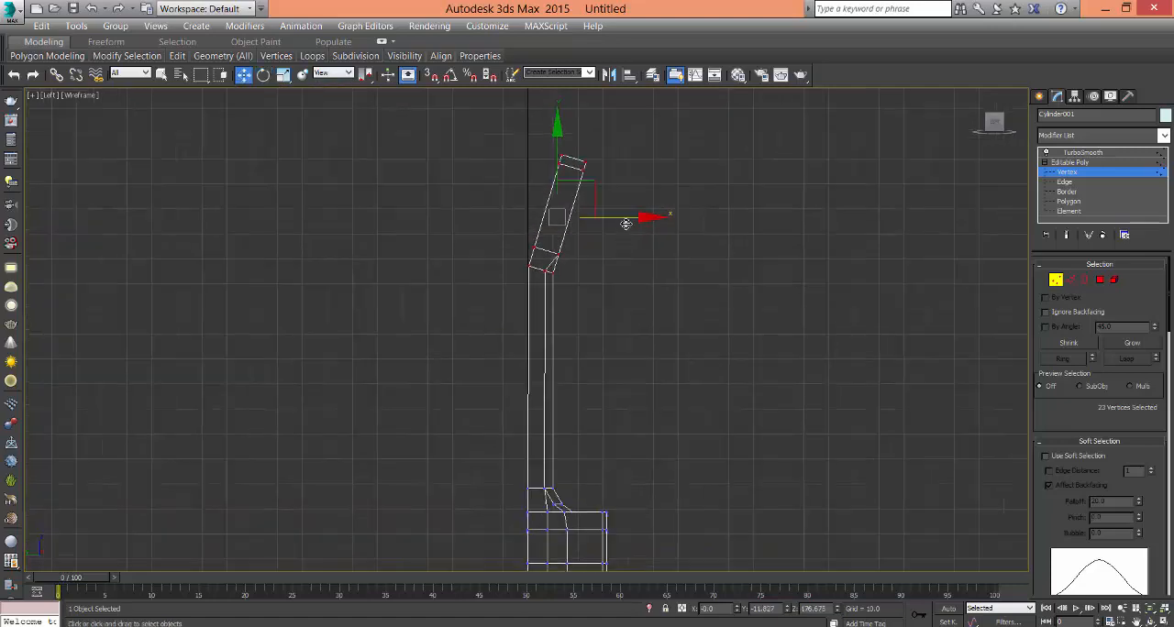
pyautogui.moveTo(562, 337); pyautogui.dragTo(604, 297, button='middle')
pyautogui.scroll(2, 535, 290)
pyautogui.moveTo(576, 259); pyautogui.dragTo(544, 310, button='middle')
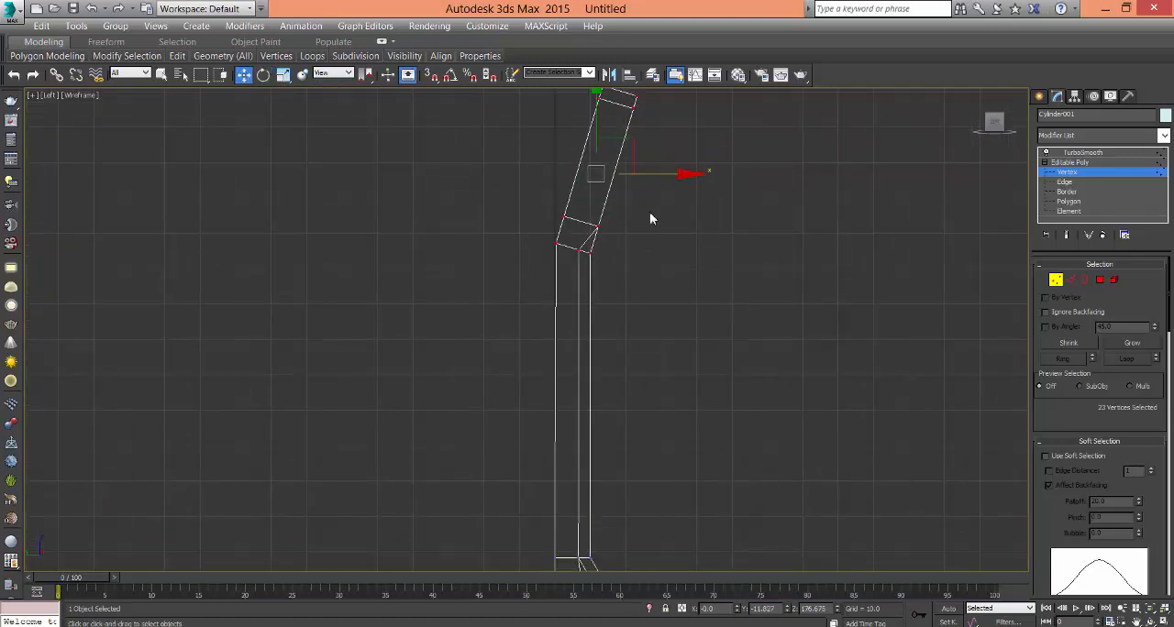
pyautogui.moveTo(663, 179); pyautogui.dragTo(666, 184)
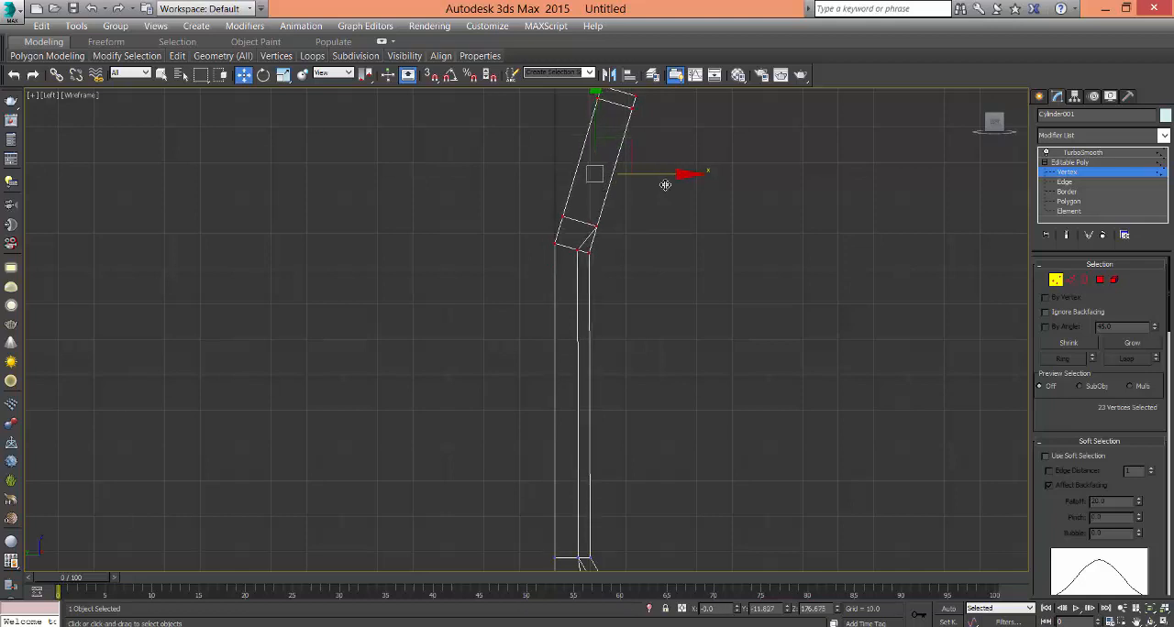
pyautogui.click(680, 337)
# - Display the TurboSmooth result on the whole guitar and examine the smoothed body, neck and headstock in the Perspective view
pyautogui.scroll(-2, 654, 486)
pyautogui.moveTo(654, 484); pyautogui.dragTo(632, 354, button='middle')
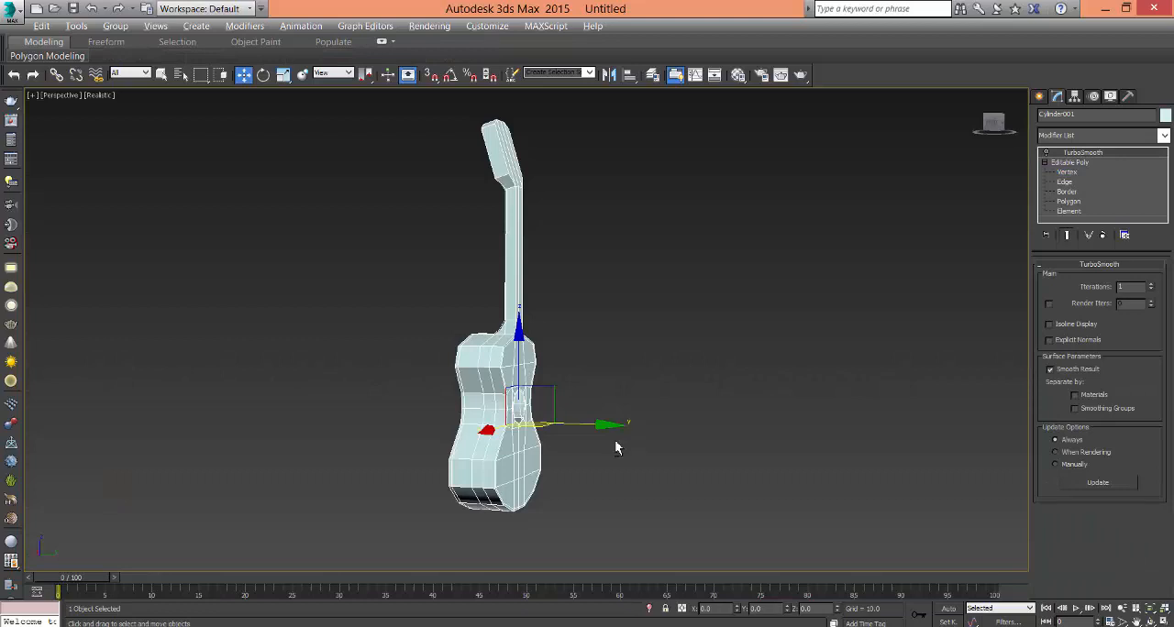
pyautogui.keyDown('alt'); pyautogui.moveTo(615, 440); pyautogui.dragTo(546, 314, button='middle'); pyautogui.keyUp('alt')
pyautogui.click(1047, 154)
pyautogui.click(624, 431)
pyautogui.press('z')
pyautogui.click(546, 473)
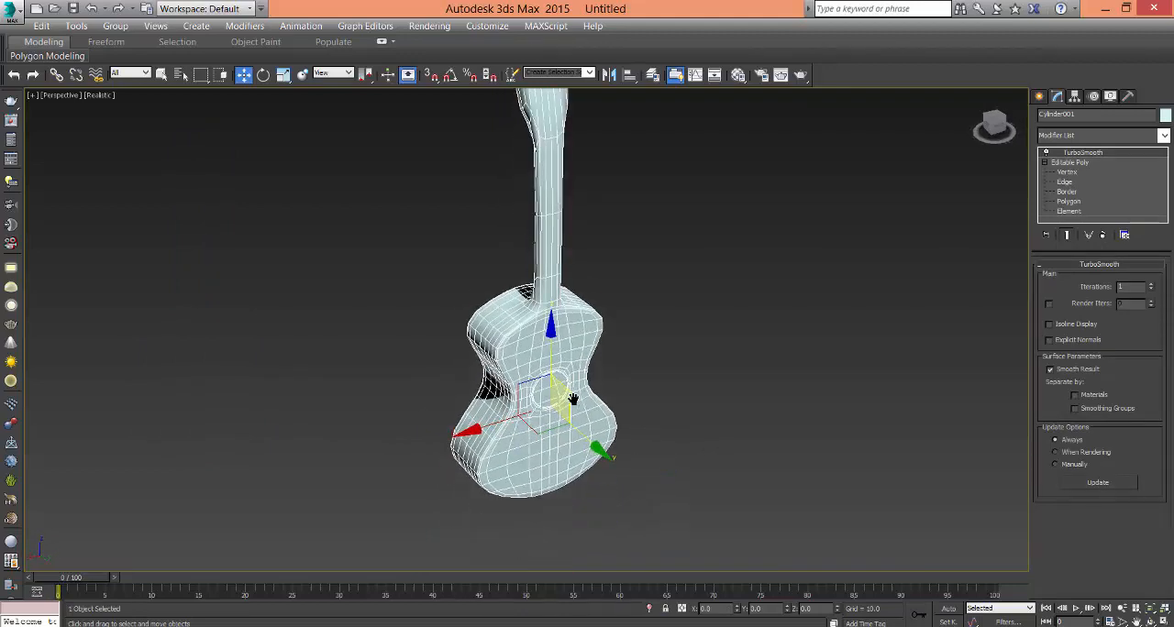
pyautogui.keyDown('alt'); pyautogui.moveTo(569, 401); pyautogui.dragTo(569, 350, button='middle'); pyautogui.keyUp('alt')
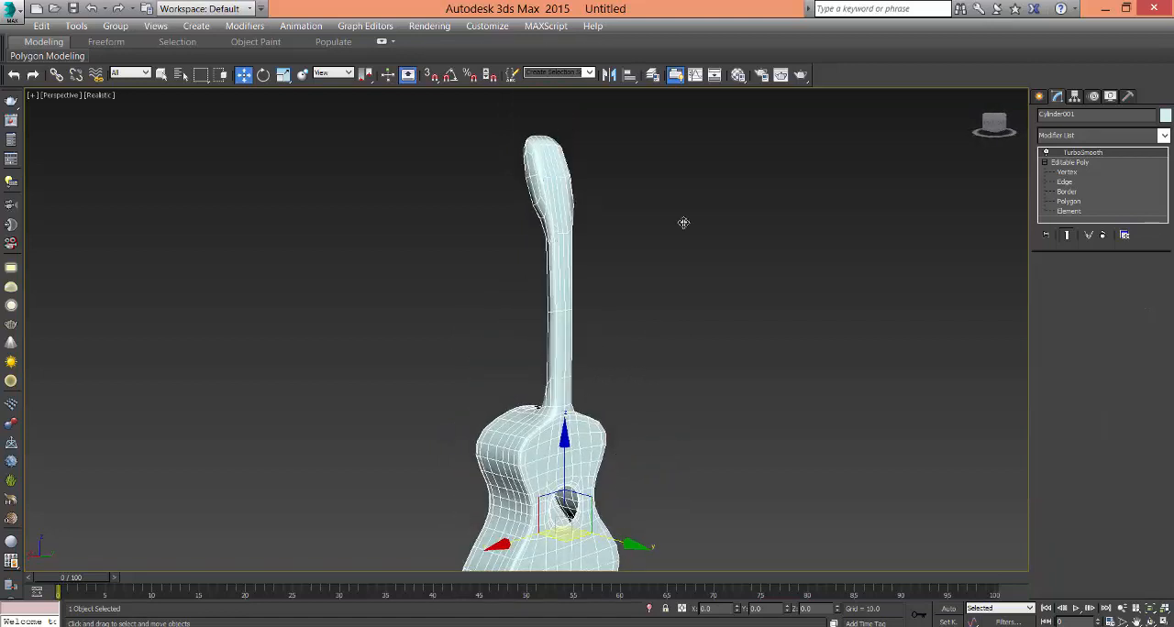
# - Return to Edge level and select the ring of lengthwise edges around the headstock
pyautogui.click(1064, 181)
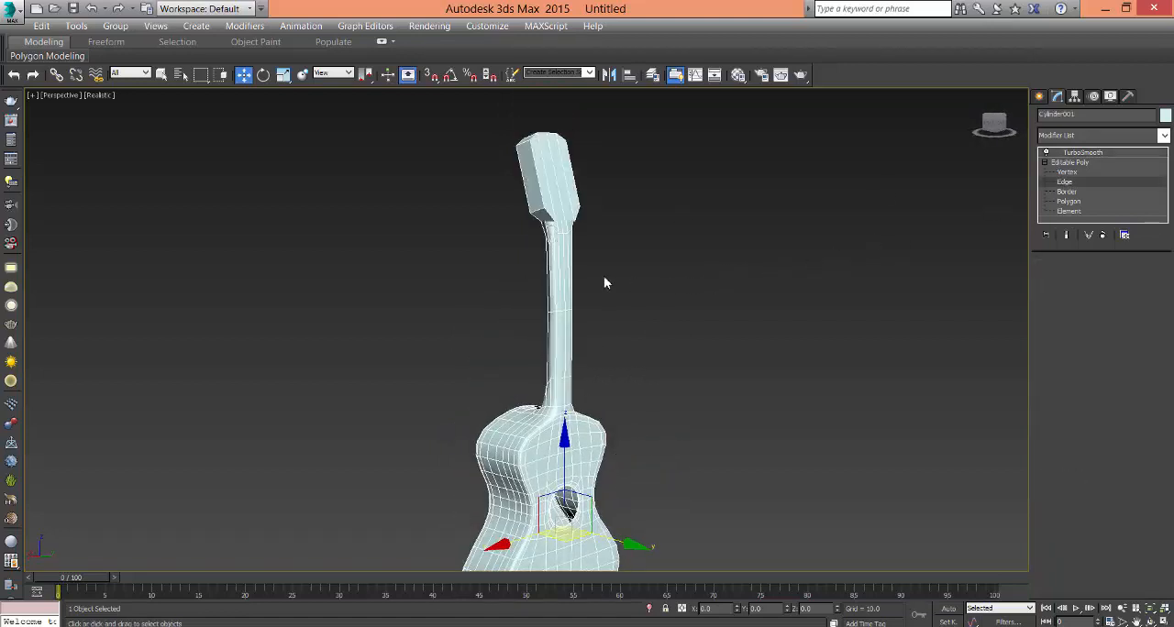
pyautogui.moveTo(604, 276); pyautogui.dragTo(669, 354, button='middle')
pyautogui.scroll(4, 633, 314)
pyautogui.moveTo(629, 312); pyautogui.dragTo(512, 262, button='middle')
pyautogui.keyDown('alt'); pyautogui.moveTo(715, 296); pyautogui.dragTo(689, 326, button='middle'); pyautogui.keyUp('alt')
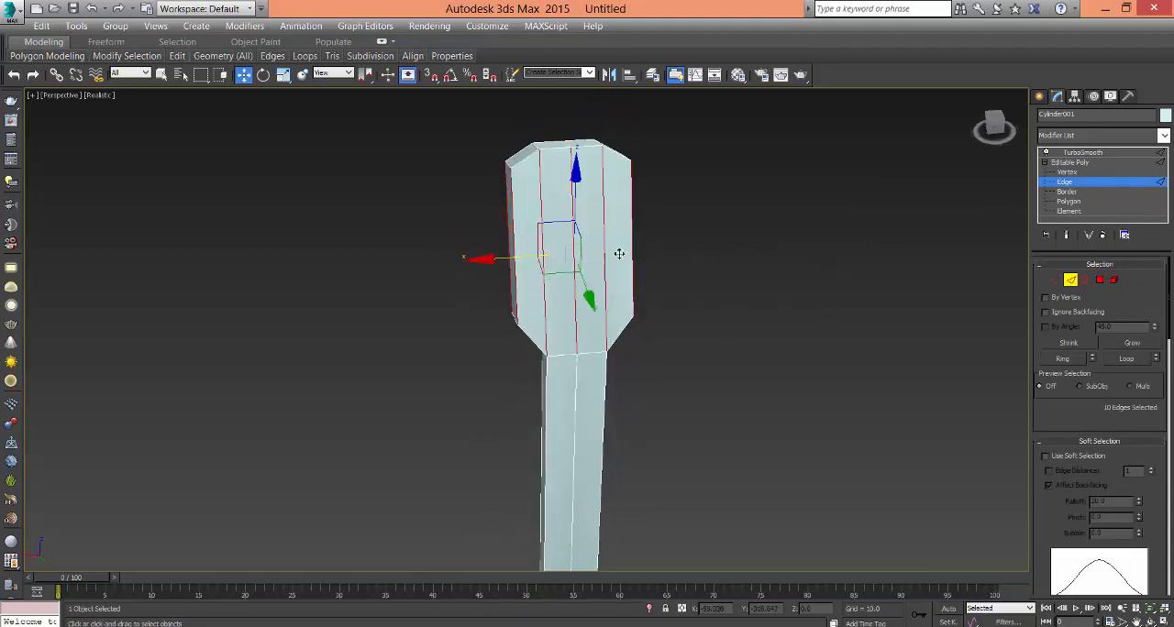
pyautogui.rightClick(579, 248)
pyautogui.click(799, 321)
pyautogui.click(548, 283)
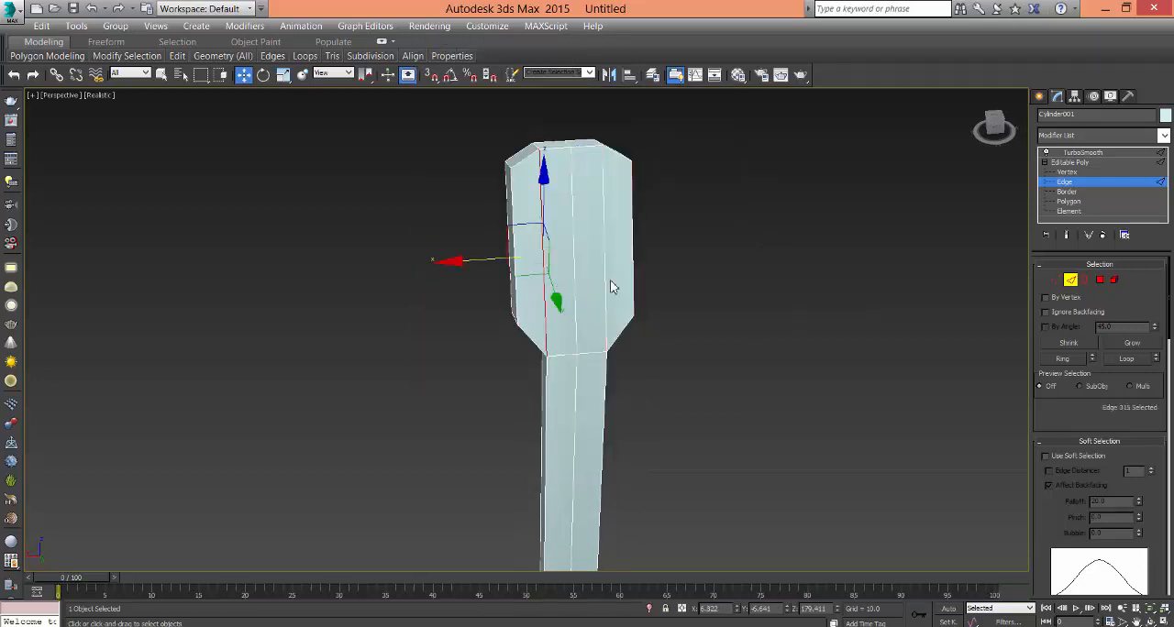
pyautogui.click(1070, 359)
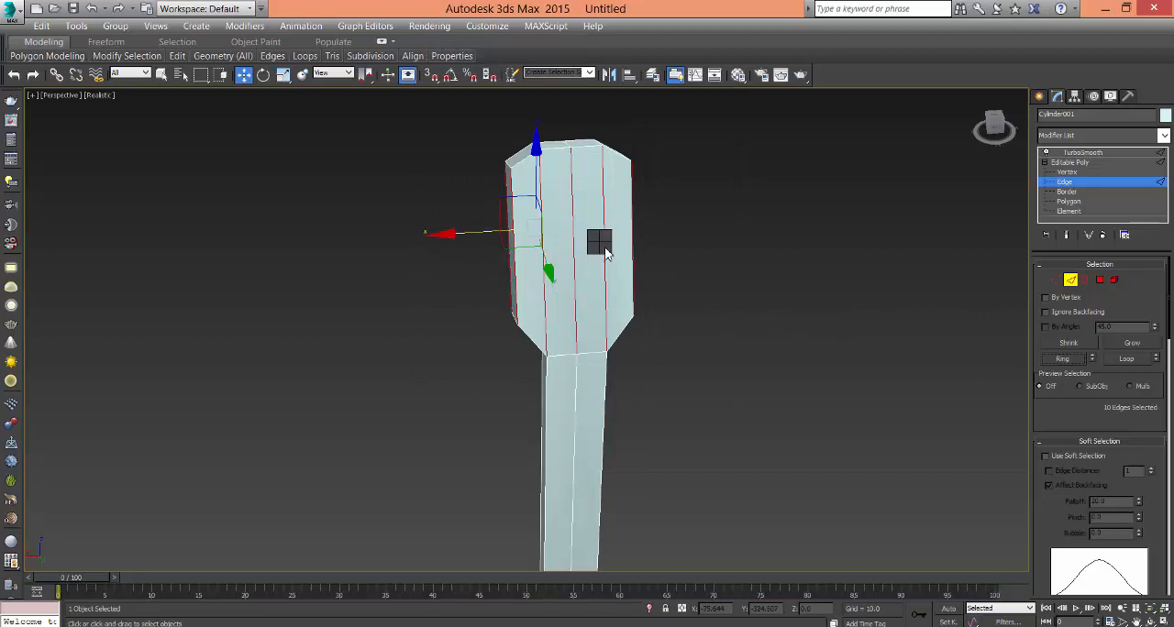
# - Connect the selected lengthwise headstock edges with 2 segments and pinch 89 to add supporting loops near both ends
pyautogui.rightClick(602, 244)
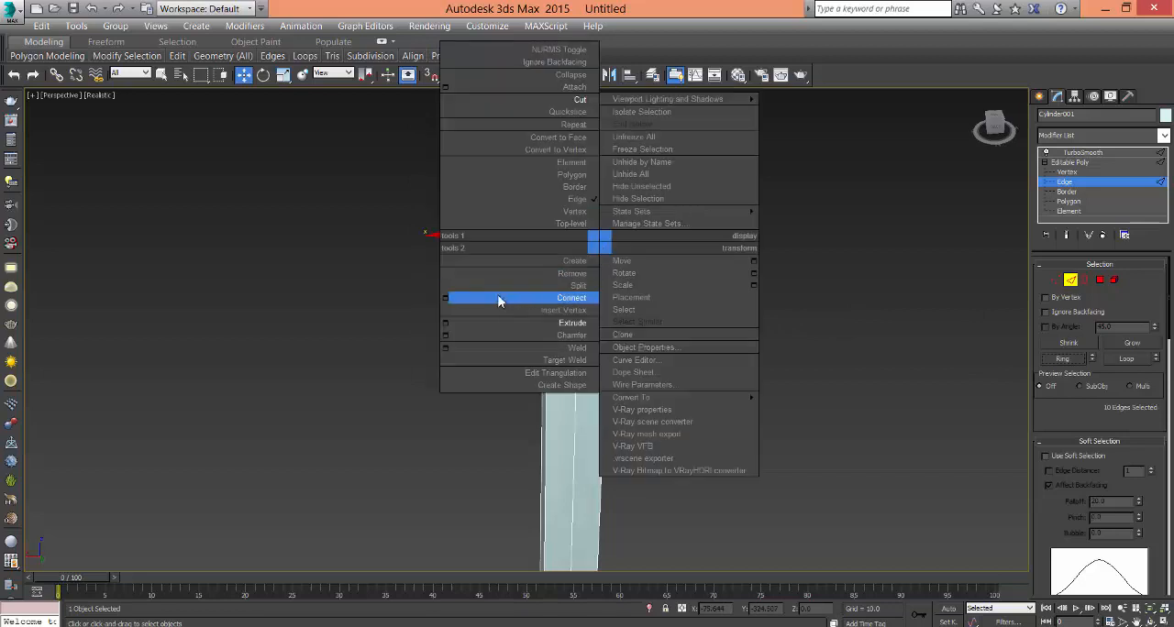
pyautogui.click(446, 299)
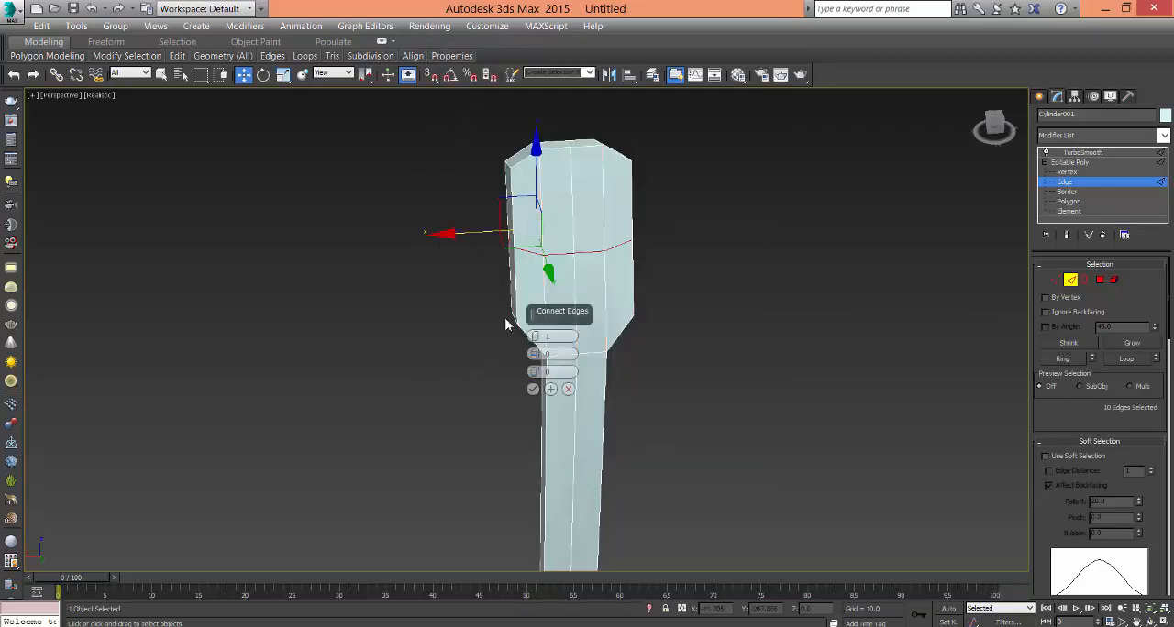
pyautogui.click(536, 335)
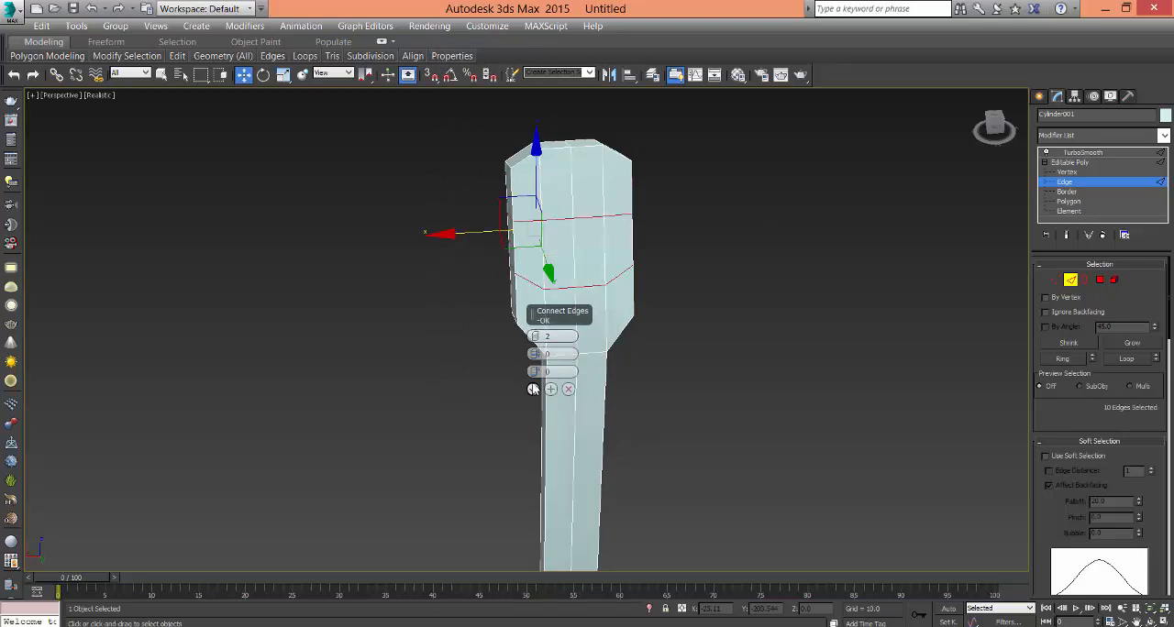
pyautogui.moveTo(542, 324); pyautogui.dragTo(550, 341)
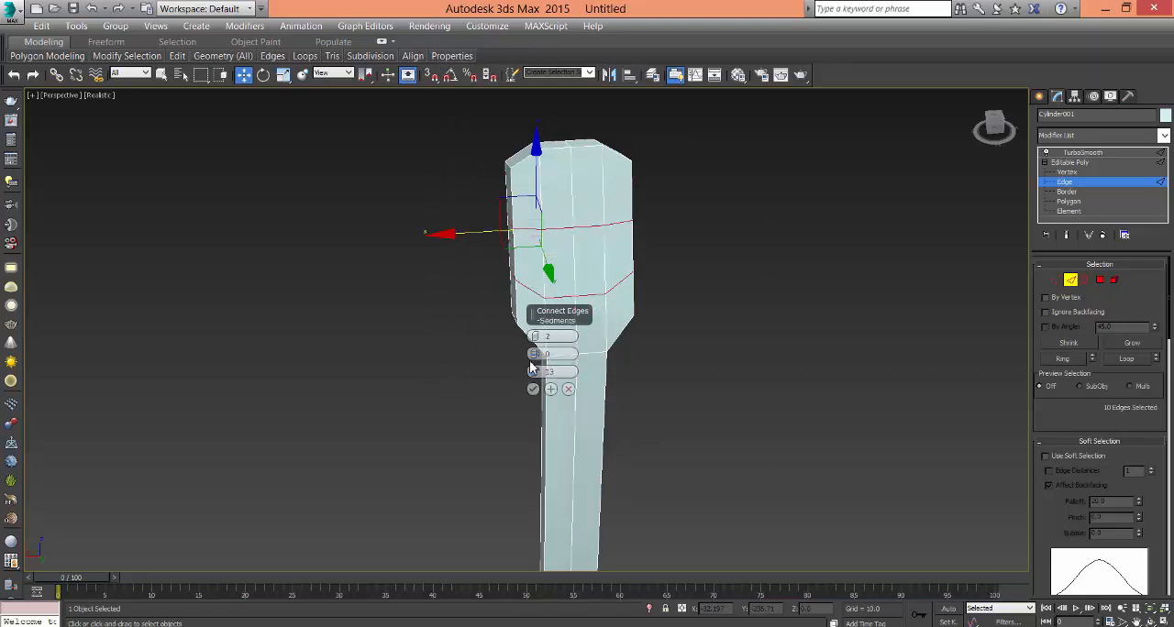
pyautogui.rightClick(535, 373)
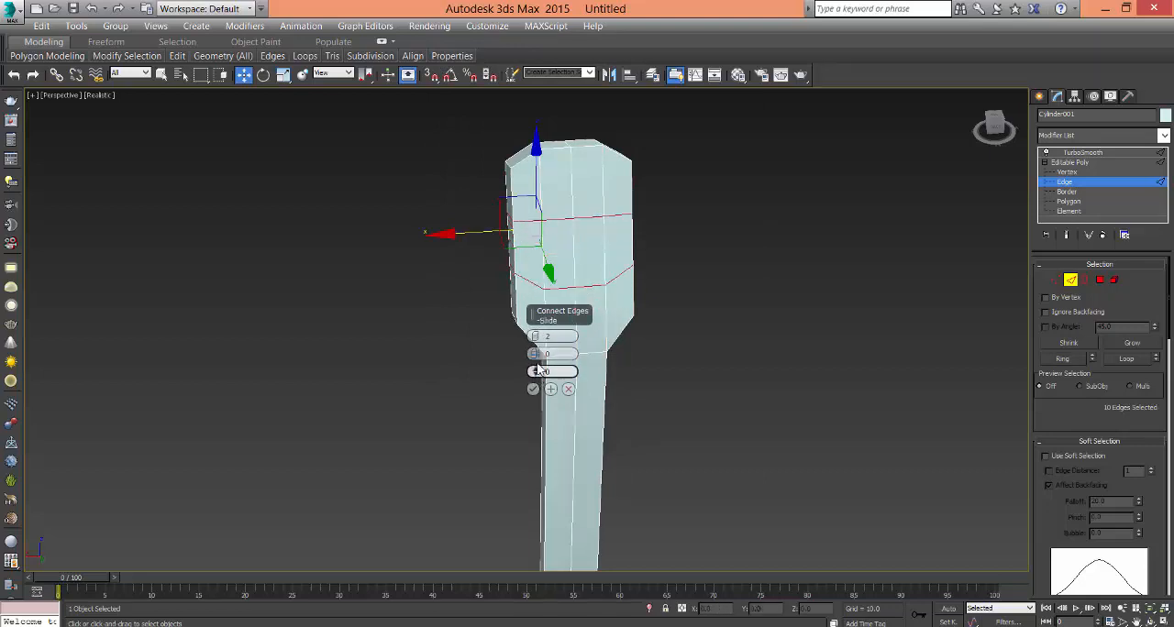
pyautogui.moveTo(535, 355); pyautogui.dragTo(550, 139)
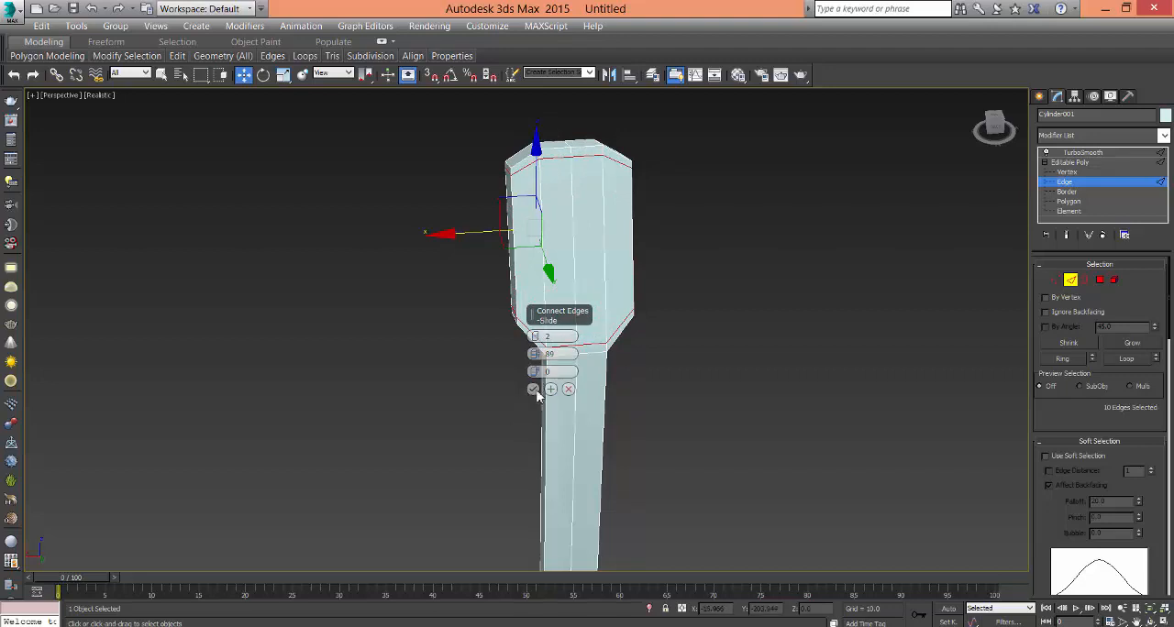
pyautogui.click(535, 390)
pyautogui.click(667, 387)
# - Display the TurboSmooth result and examine the smoothed headstock and its junction with the neck
pyautogui.moveTo(663, 473); pyautogui.dragTo(652, 399, button='middle')
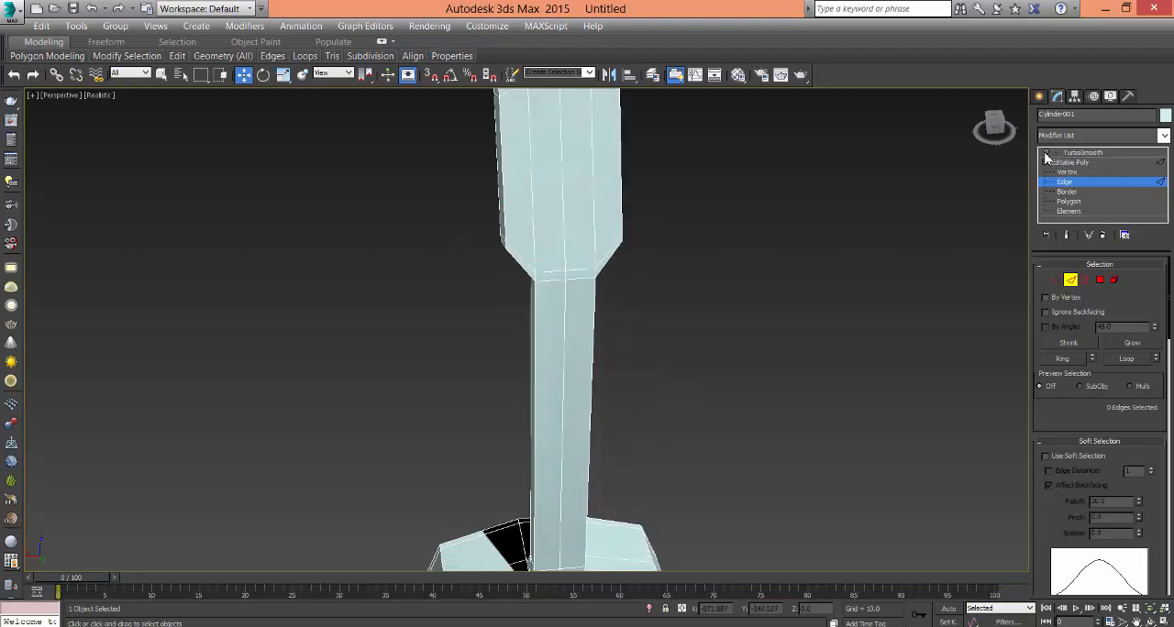
pyautogui.click(1083, 153)
pyautogui.click(824, 321)
pyautogui.moveTo(748, 360); pyautogui.dragTo(808, 436, button='middle')
pyautogui.click(560, 449)
pyautogui.keyDown('alt'); pyautogui.moveTo(559, 450); pyautogui.dragTo(584, 398, button='middle'); pyautogui.keyUp('alt')
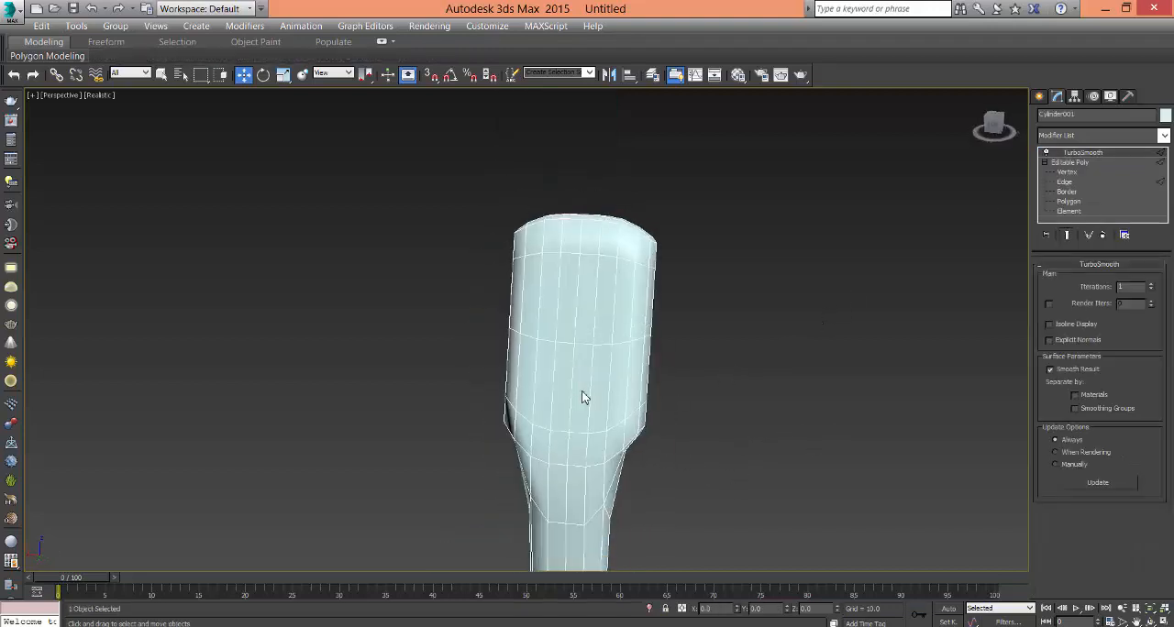
# - At Edge level, select the ring of edges across the guitar's side thickness and connect it with supporting edge loops
pyautogui.click(1066, 182)
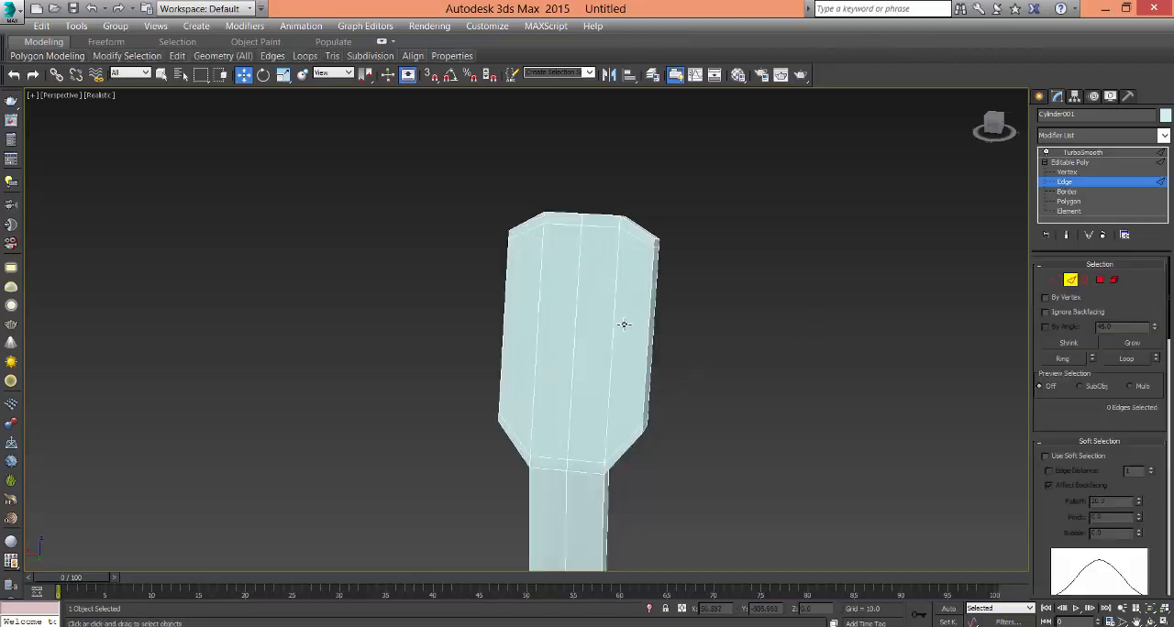
pyautogui.moveTo(624, 324); pyautogui.dragTo(598, 226, button='middle')
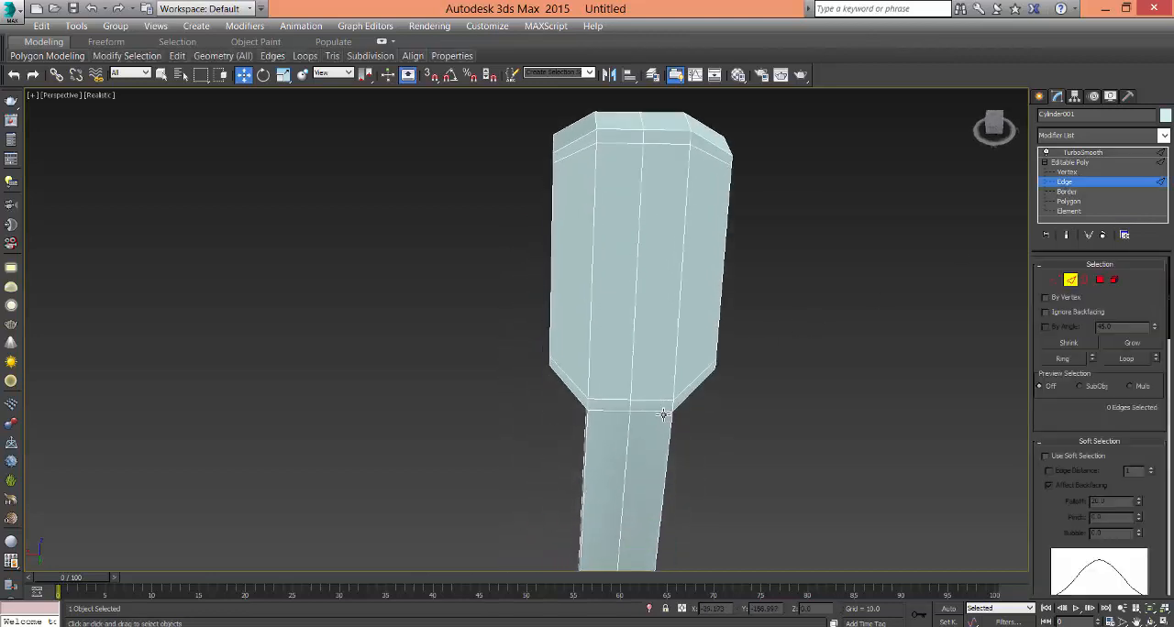
pyautogui.moveTo(663, 415); pyautogui.dragTo(735, 288, button='middle')
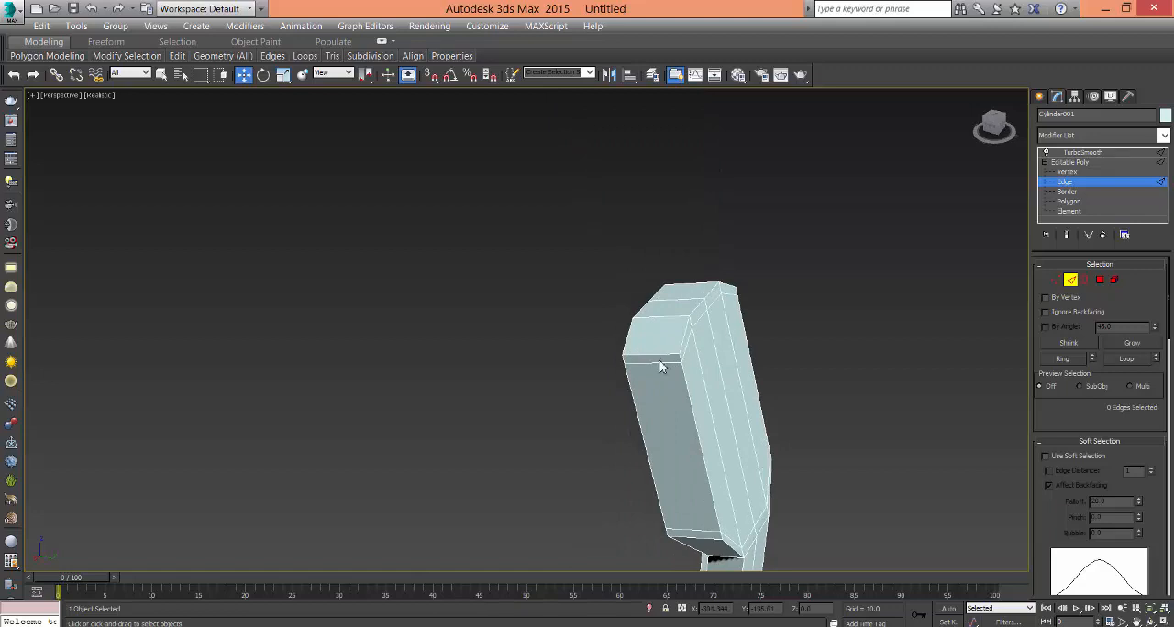
pyautogui.moveTo(660, 366); pyautogui.dragTo(679, 280)
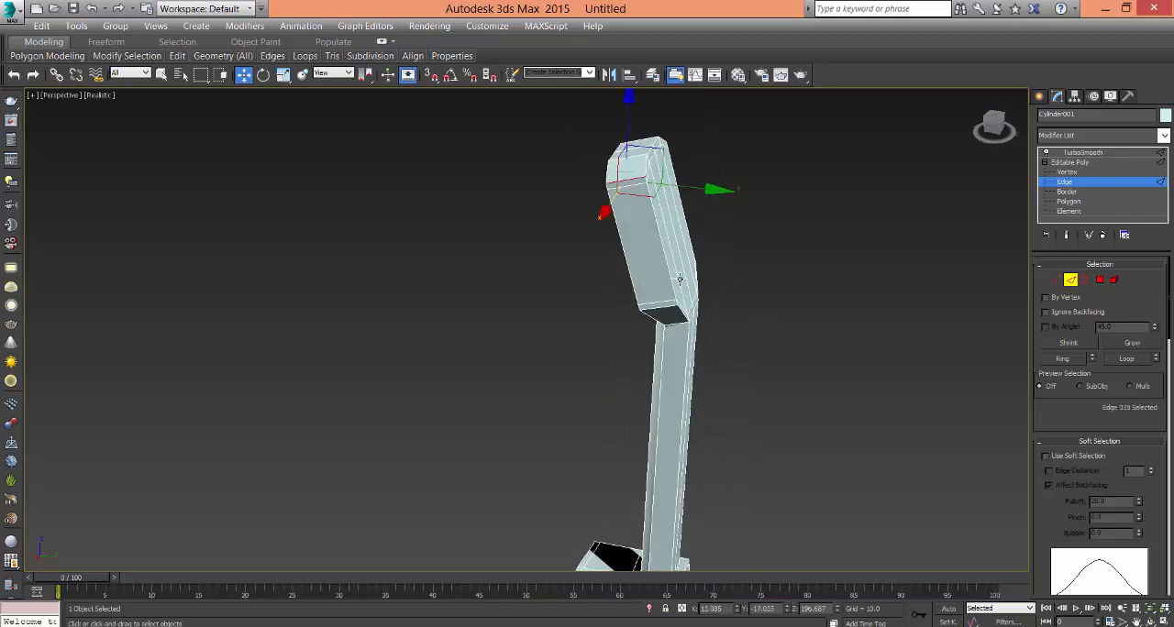
pyautogui.click(1064, 363)
pyautogui.keyDown('alt'); pyautogui.moveTo(781, 404); pyautogui.dragTo(642, 389, button='middle'); pyautogui.keyUp('alt')
pyautogui.rightClick(630, 388)
pyautogui.click(476, 443)
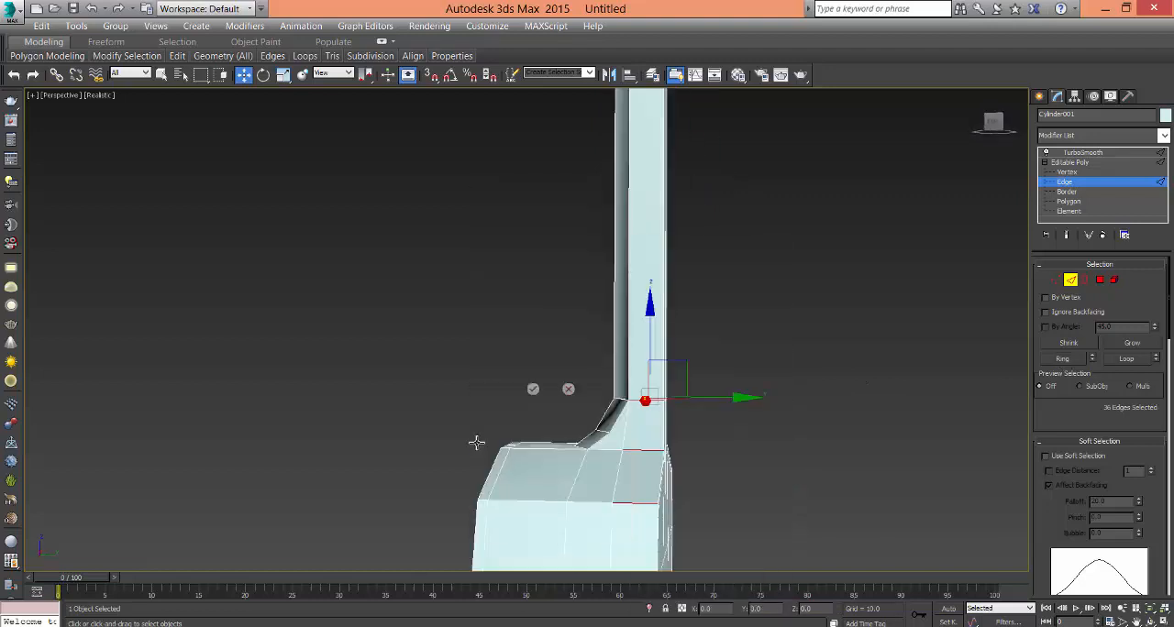
pyautogui.click(533, 389)
pyautogui.click(755, 289)
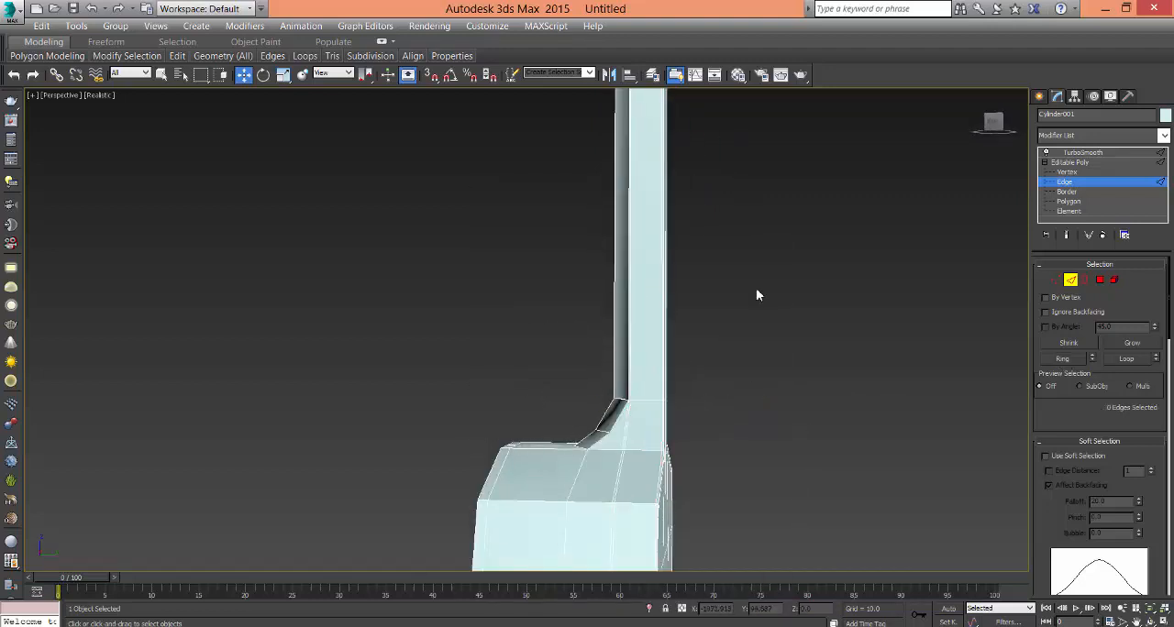
# - Return to the TurboSmooth level and examine the smoothed body, sound hole, neck and headstock
pyautogui.keyDown('alt'); pyautogui.moveTo(755, 288); pyautogui.dragTo(652, 368, button='middle'); pyautogui.keyUp('alt')
pyautogui.click(1075, 164)
pyautogui.click(1059, 154)
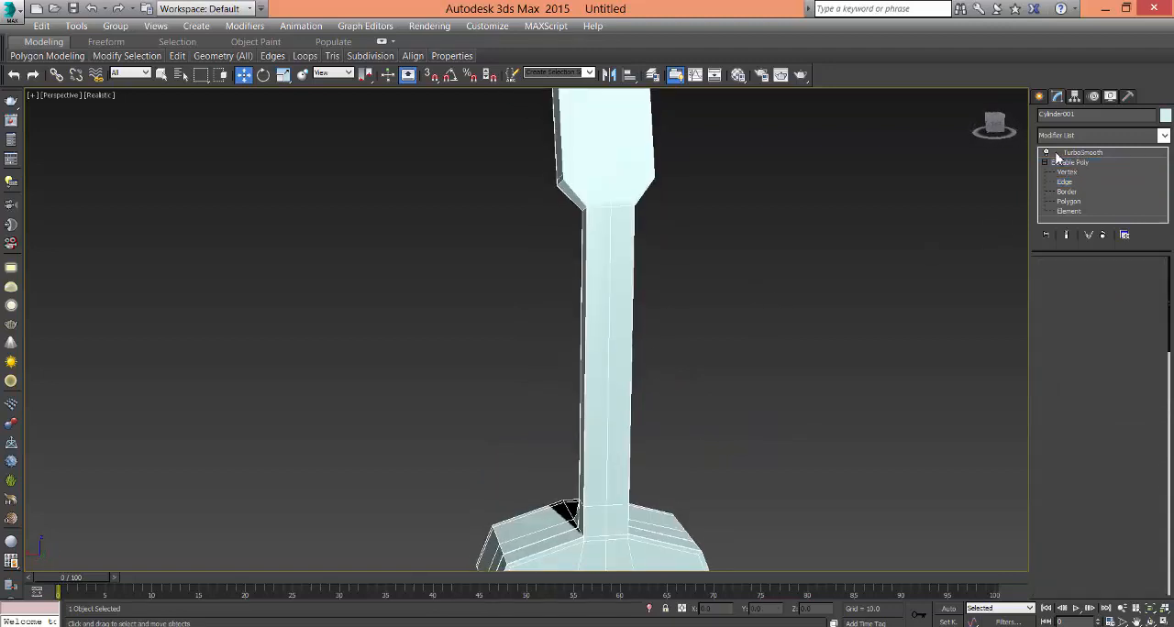
pyautogui.click(826, 297)
pyautogui.scroll(-4, 670, 388)
pyautogui.moveTo(648, 420)
pyautogui.mouseDown(button='middle')
pyautogui.moveTo(670, 388)
pyautogui.moveTo(642, 432)
pyautogui.mouseUp(button='middle')
pyautogui.moveTo(420, 419); pyautogui.dragTo(593, 447, button='middle')
pyautogui.scroll(5, 593, 447)
pyautogui.click(548, 409)
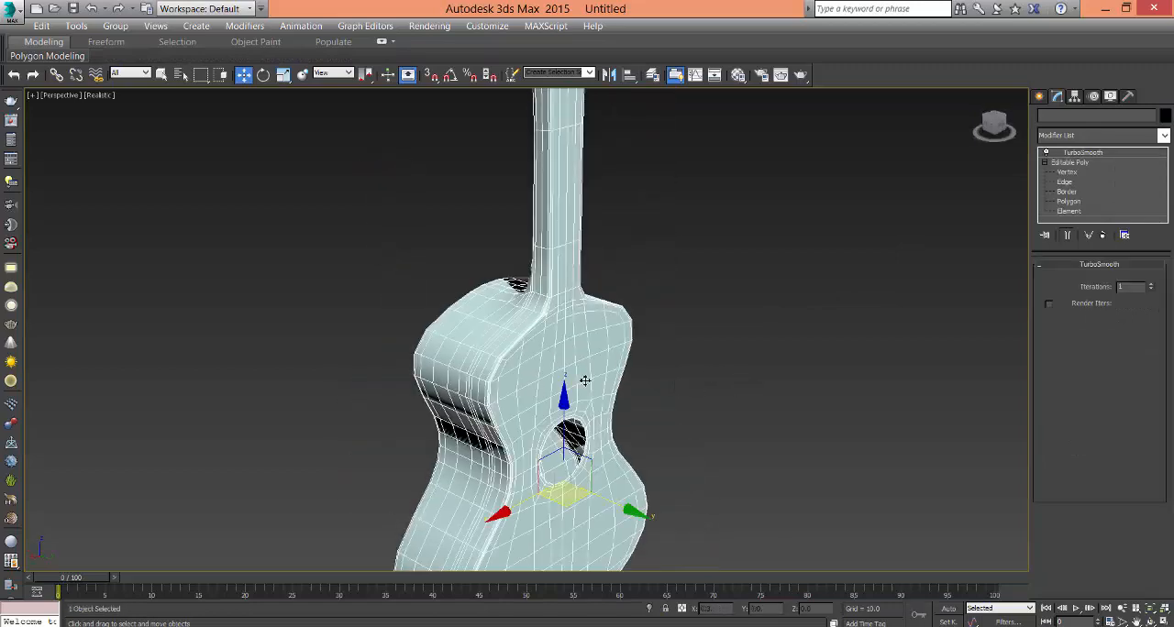
pyautogui.keyDown('alt'); pyautogui.moveTo(584, 382); pyautogui.dragTo(570, 417, button='middle'); pyautogui.keyUp('alt')
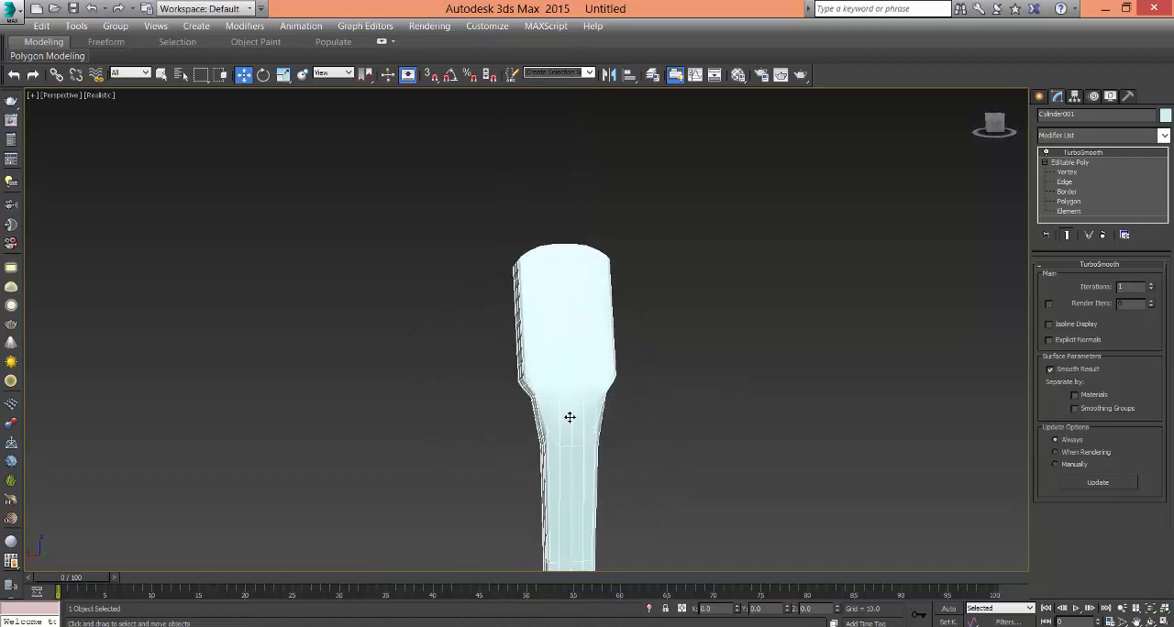
# - Select the ring of lengthwise neck edges and connect it with 2 segments pinched tightly toward the headstock and body
pyautogui.click(1056, 182)
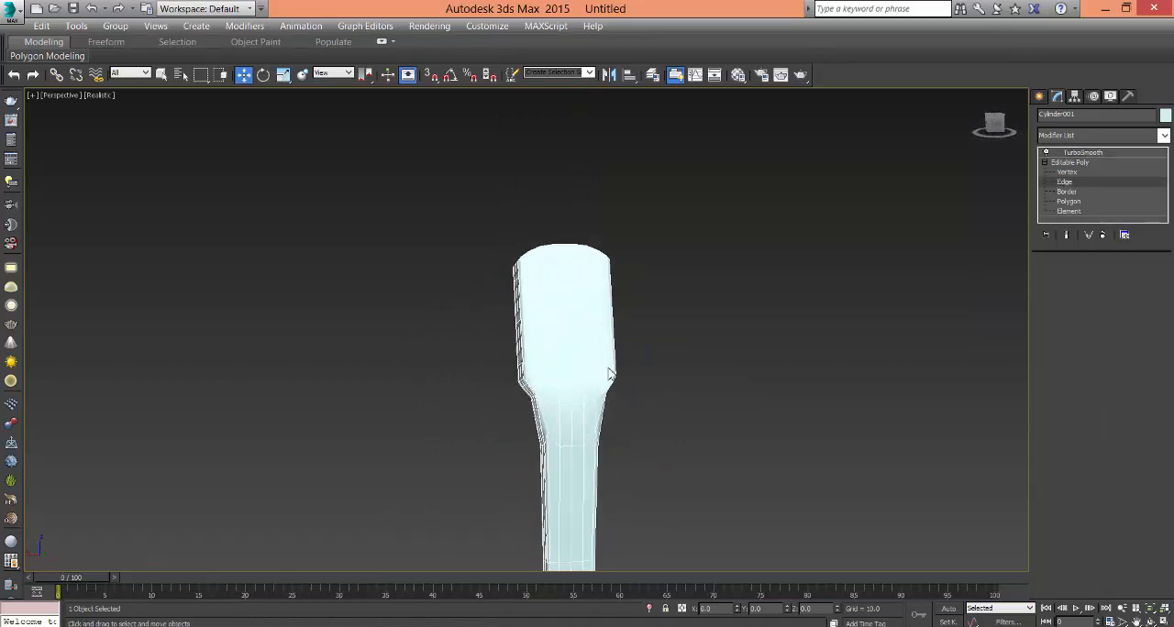
pyautogui.moveTo(563, 441); pyautogui.dragTo(615, 363, button='middle')
pyautogui.scroll(2, 615, 362)
pyautogui.moveTo(559, 383); pyautogui.dragTo(718, 393)
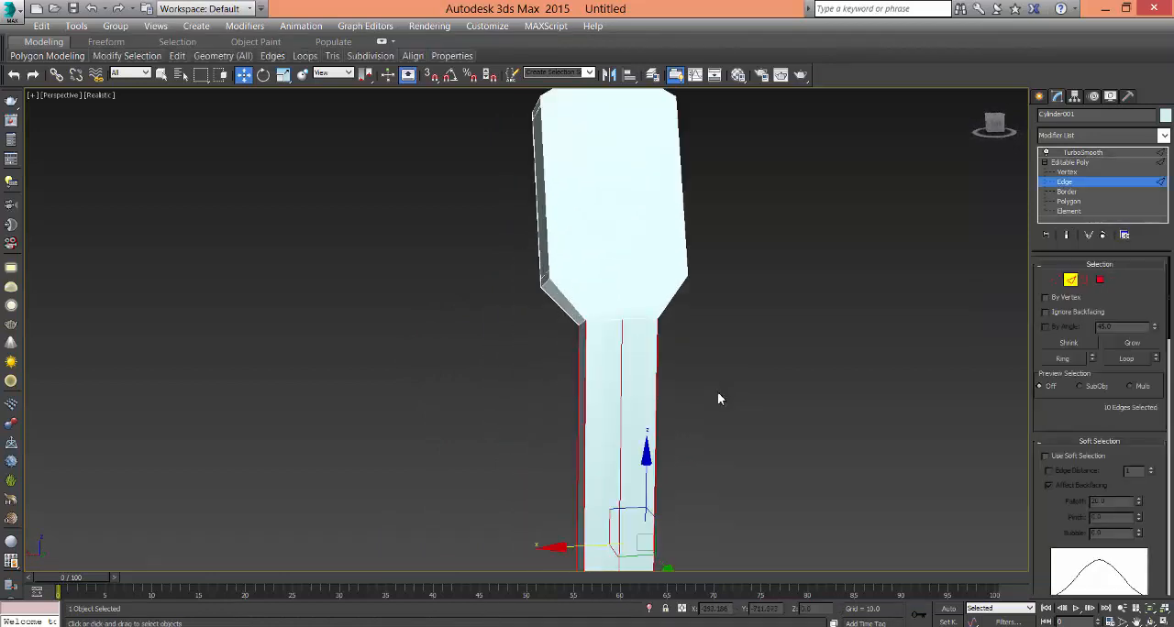
pyautogui.keyDown('alt'); pyautogui.moveTo(624, 467); pyautogui.dragTo(661, 479, button='middle'); pyautogui.keyUp('alt')
pyautogui.moveTo(690, 419); pyautogui.dragTo(710, 229, button='middle')
pyautogui.scroll(-4, 661, 478)
pyautogui.moveTo(675, 470); pyautogui.dragTo(651, 406, button='middle')
pyautogui.rightClick(668, 394)
pyautogui.click(517, 451)
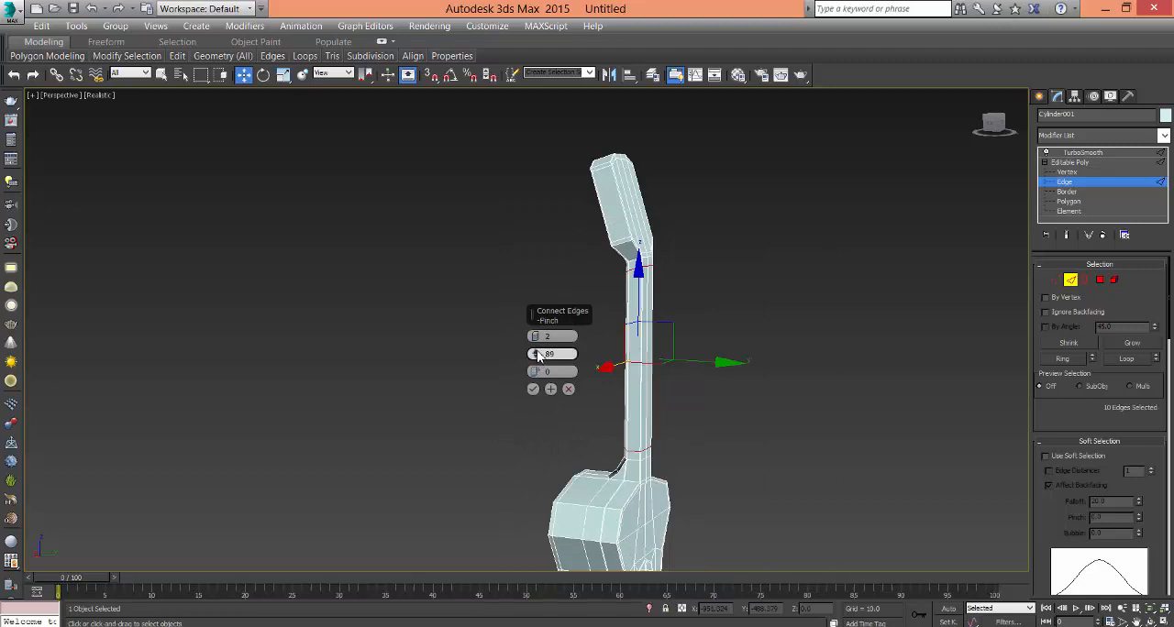
pyautogui.moveTo(539, 357); pyautogui.dragTo(539, 339)
pyautogui.click(538, 394)
pyautogui.click(837, 472)
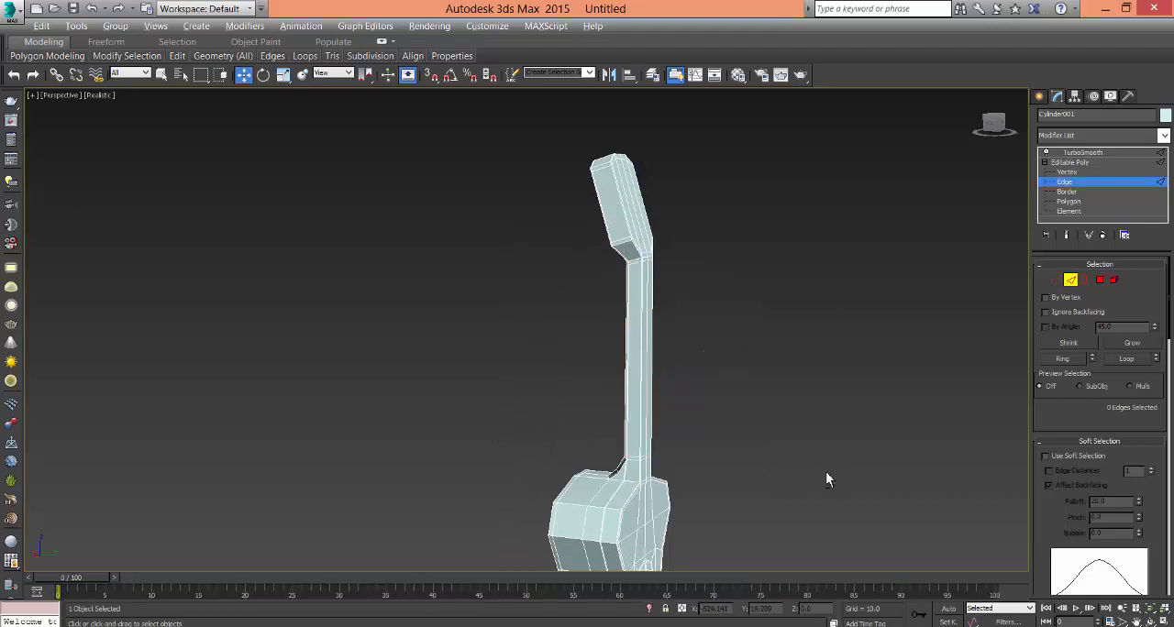
# - Show the guitar with TurboSmooth applied and examine the neck ends and the neck-to-body transition
pyautogui.keyDown('alt'); pyautogui.moveTo(825, 472); pyautogui.dragTo(741, 419, button='middle'); pyautogui.keyUp('alt')
pyautogui.click(1080, 163)
pyautogui.click(1083, 153)
pyautogui.click(745, 450)
pyautogui.keyDown('alt'); pyautogui.moveTo(690, 447); pyautogui.dragTo(520, 459, button='middle'); pyautogui.keyUp('alt')
pyautogui.click(520, 460)
pyautogui.keyDown('alt'); pyautogui.moveTo(631, 467); pyautogui.dragTo(1020, 487, button='middle'); pyautogui.keyUp('alt')
pyautogui.scroll(4, 587, 467)
pyautogui.keyDown('alt'); pyautogui.moveTo(532, 455); pyautogui.dragTo(660, 438, button='middle'); pyautogui.keyUp('alt')
pyautogui.keyDown('alt'); pyautogui.moveTo(554, 381); pyautogui.dragTo(595, 385, button='middle'); pyautogui.keyUp('alt')
pyautogui.click(552, 333)
pyautogui.scroll(-3, 593, 338)
pyautogui.scroll(5, 580, 320)
pyautogui.moveTo(496, 267); pyautogui.dragTo(512, 285, button='middle')
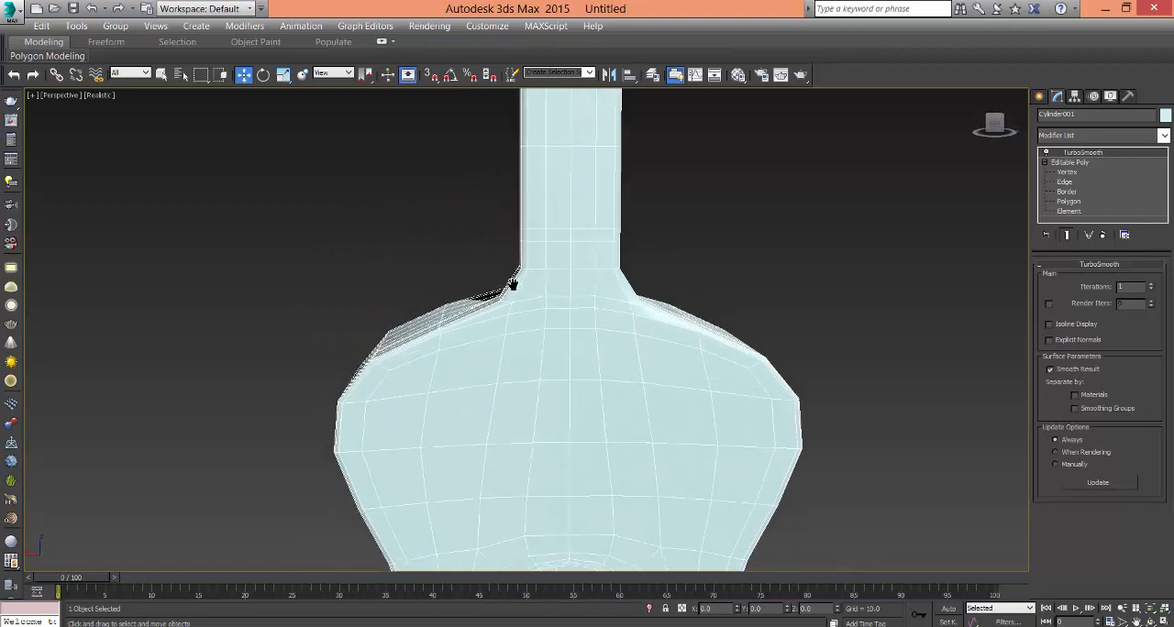
# - Select the edges crossing the middle of the sloped neck heel and remove them together with their vertices
pyautogui.click(1064, 181)
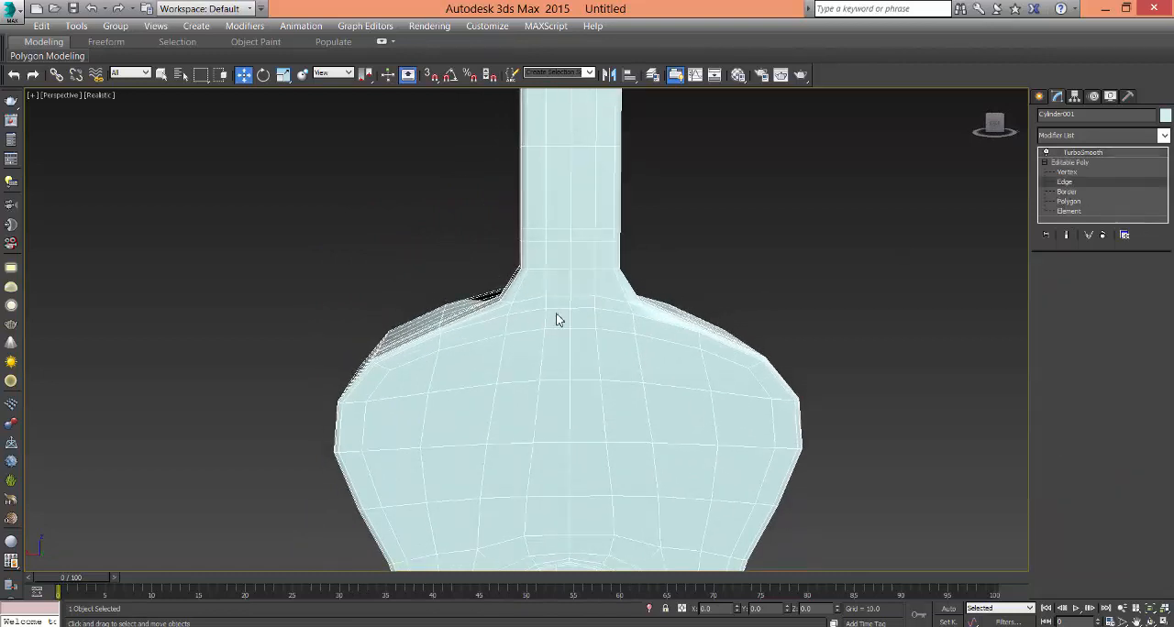
pyautogui.keyDown('alt'); pyautogui.moveTo(577, 317); pyautogui.dragTo(605, 310, button='middle'); pyautogui.keyUp('alt')
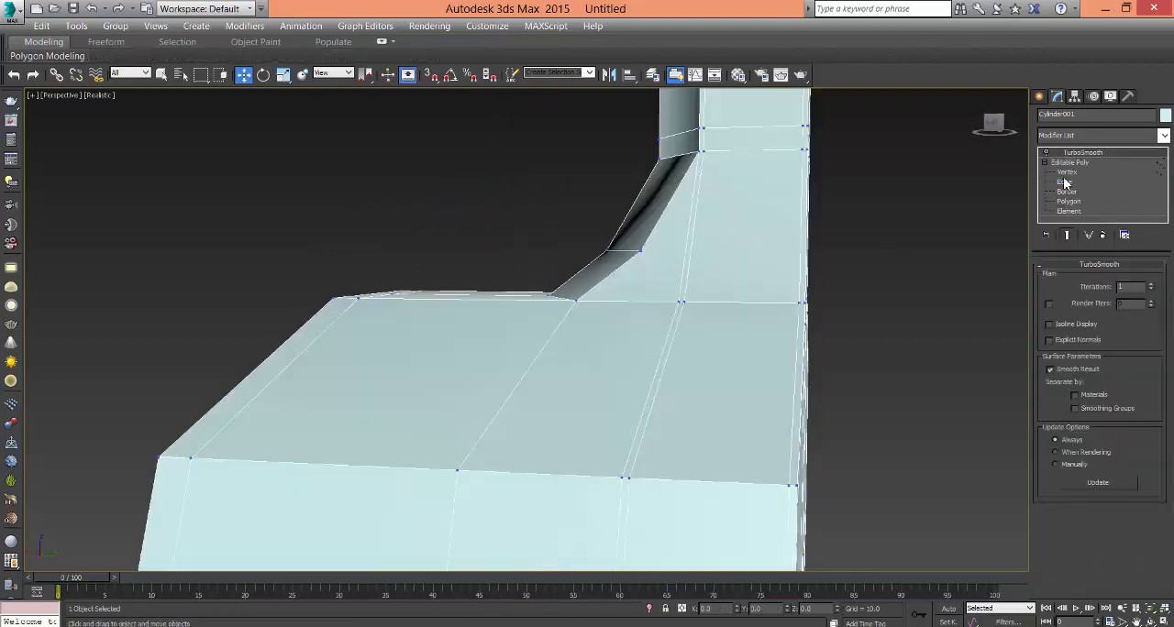
pyautogui.click(1066, 181)
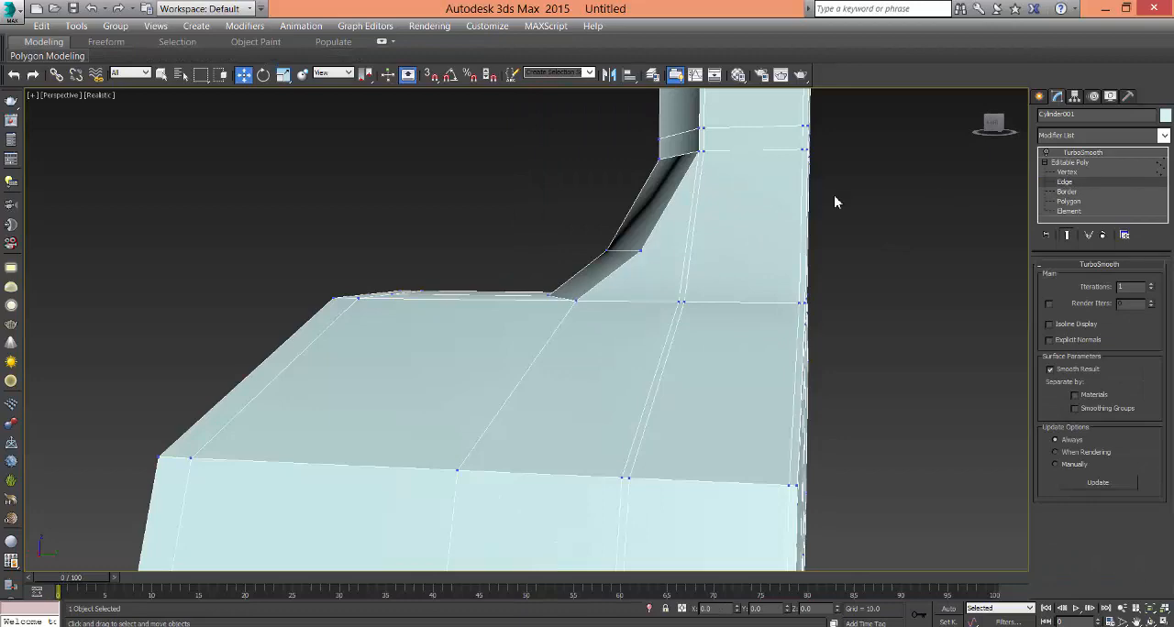
pyautogui.click(621, 253)
pyautogui.keyDown('alt'); pyautogui.moveTo(621, 253); pyautogui.dragTo(646, 378, button='middle'); pyautogui.keyUp('alt')
pyautogui.keyDown('ctrl'); pyautogui.click(562, 232); pyautogui.keyUp('ctrl')
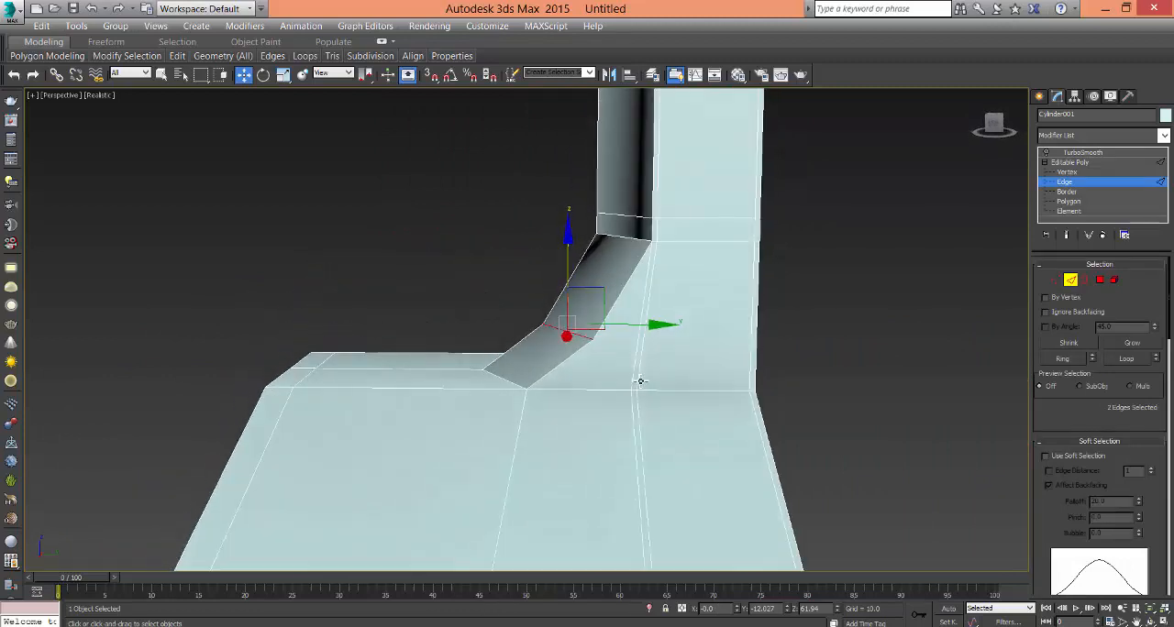
pyautogui.hotkey('ctrl', 'BackSpace')
# - Select all edges running between the neck and body around the heel and connect them with 1 segment
pyautogui.keyDown('alt'); pyautogui.moveTo(615, 371); pyautogui.dragTo(662, 392, button='middle'); pyautogui.keyUp('alt')
pyautogui.press('1')
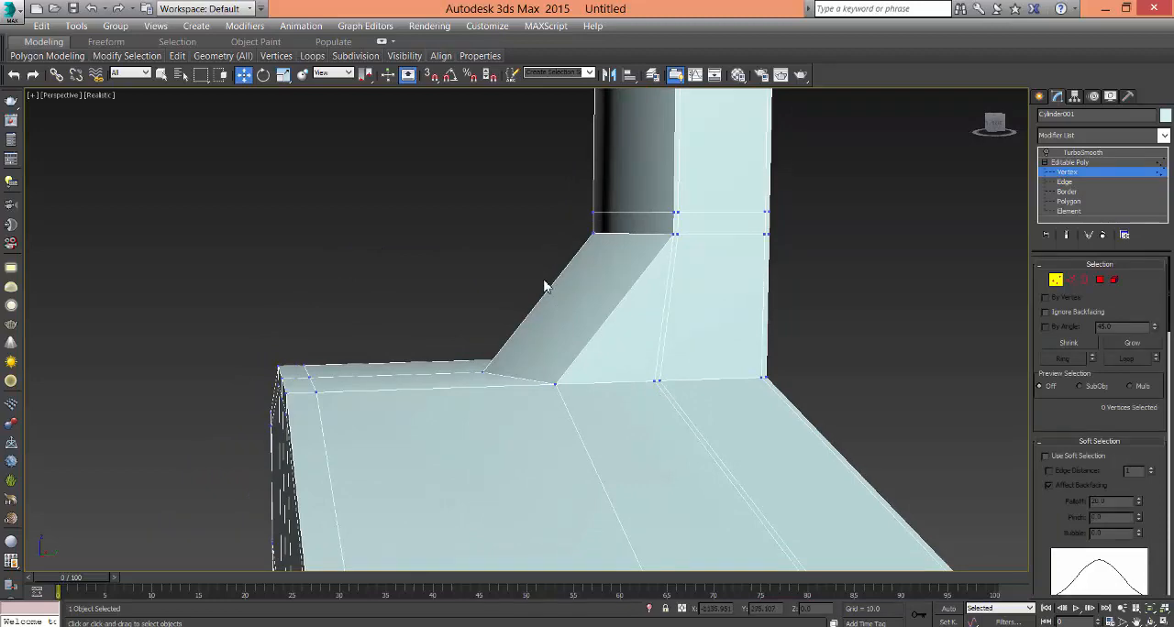
pyautogui.keyDown('alt'); pyautogui.moveTo(753, 378); pyautogui.dragTo(794, 369, button='middle'); pyautogui.keyUp('alt')
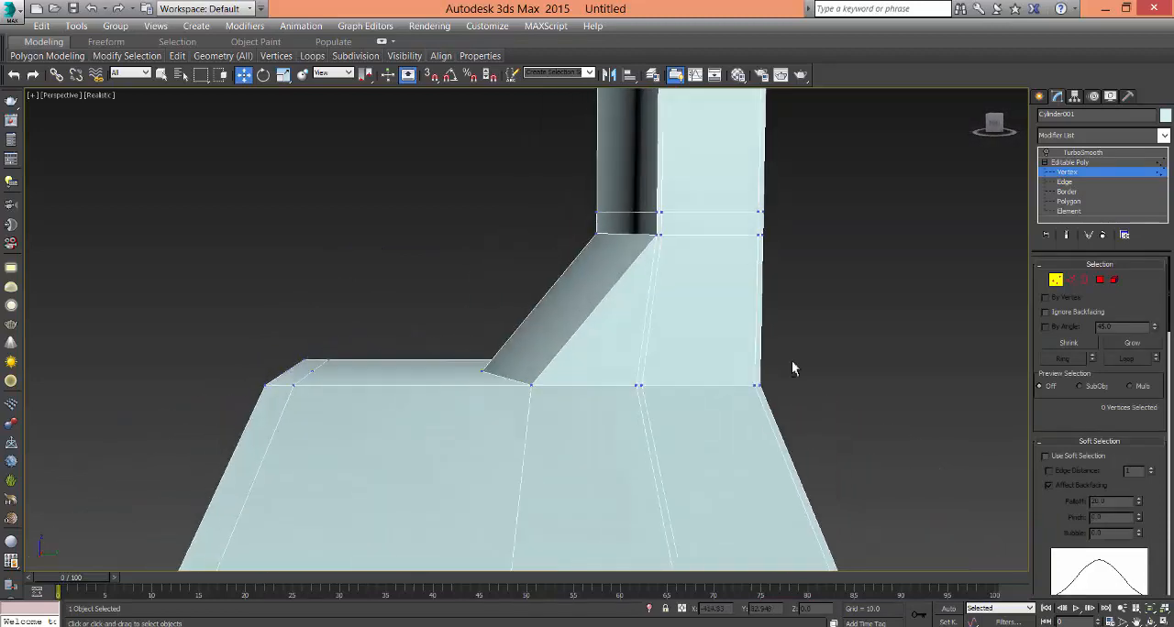
pyautogui.rightClick(878, 322)
pyautogui.click(798, 309)
pyautogui.moveTo(484, 269); pyautogui.dragTo(945, 323)
pyautogui.rightClick(647, 337)
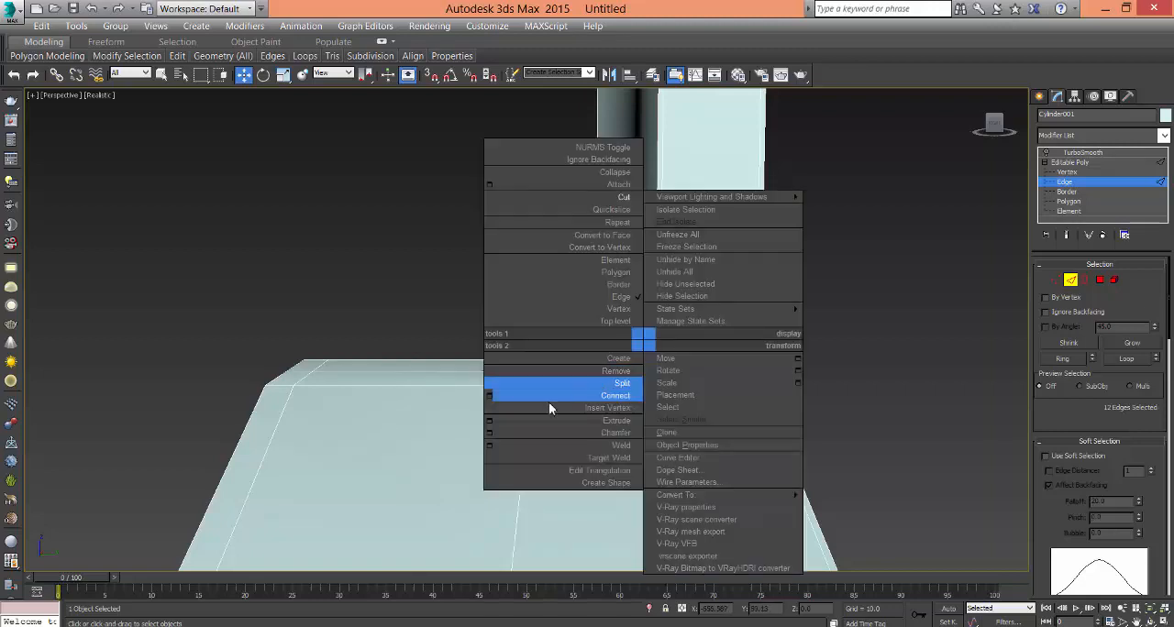
pyautogui.click(493, 396)
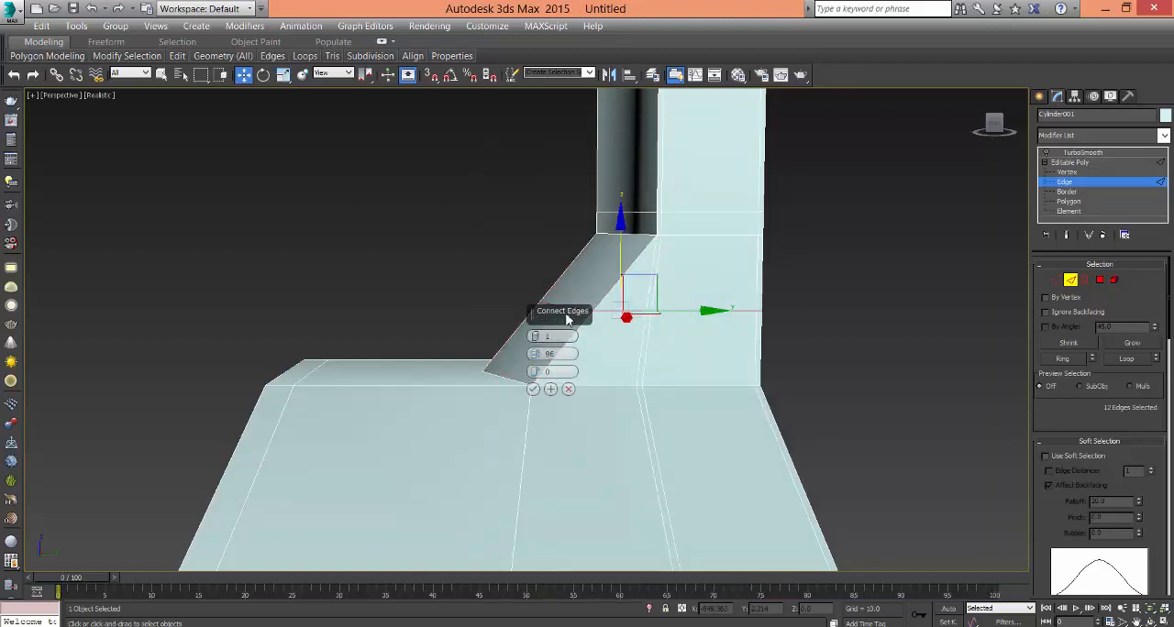
pyautogui.click(534, 390)
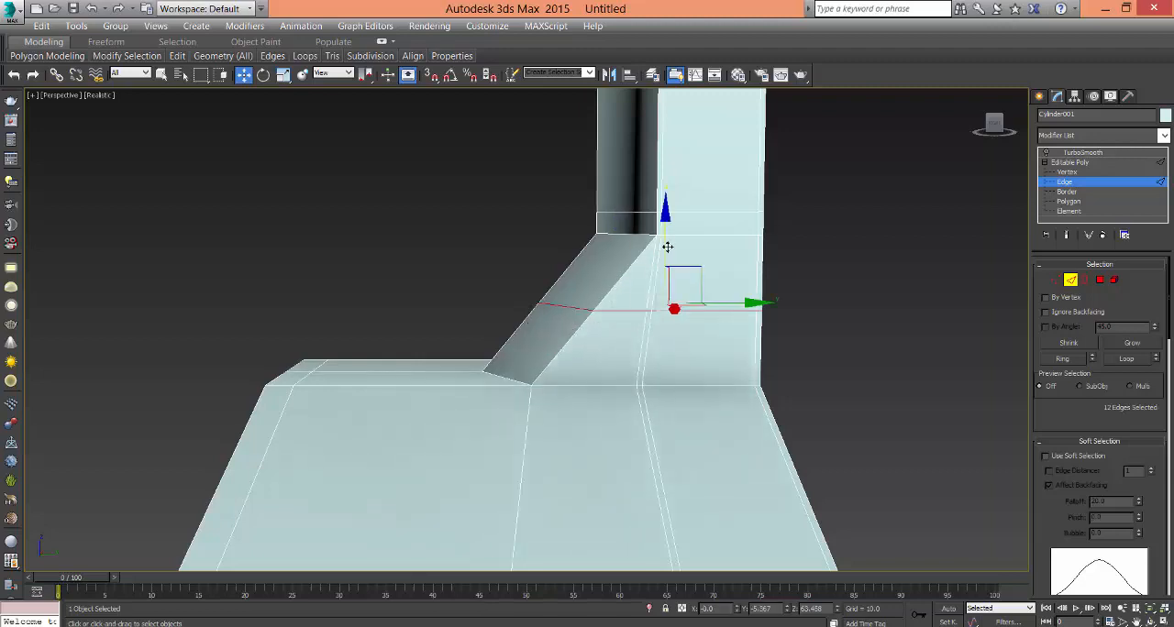
# - Try to move the new heel edge loop vertically, and bring up the Edit Geometry constraint options
pyautogui.moveTo(668, 241); pyautogui.dragTo(655, 263)
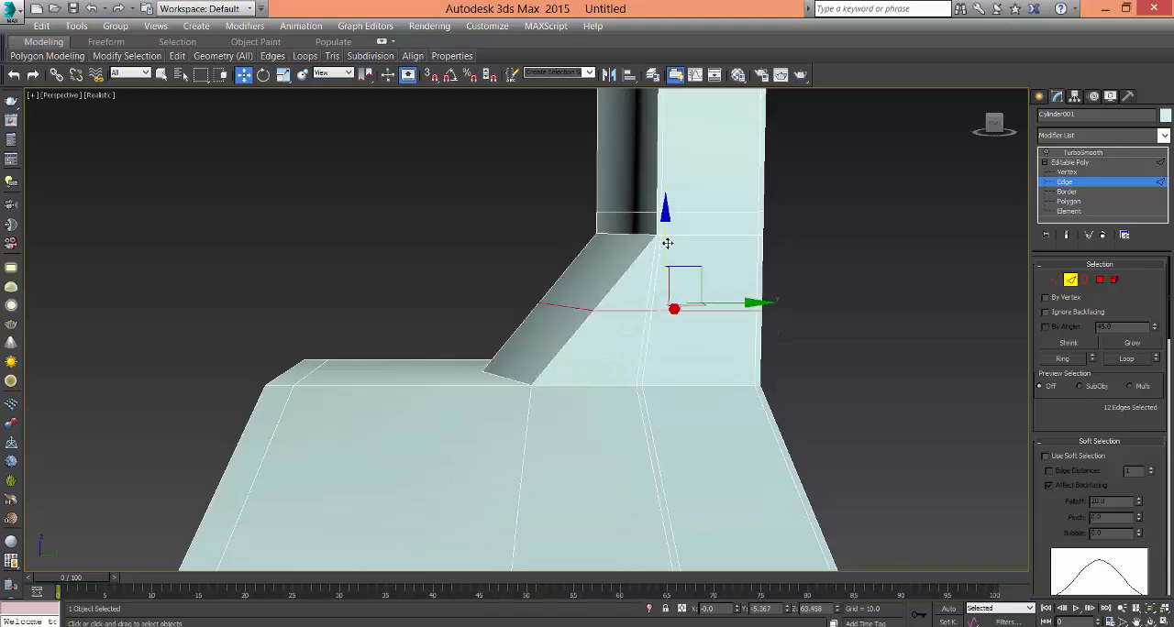
pyautogui.scroll(-5, 1086, 413)
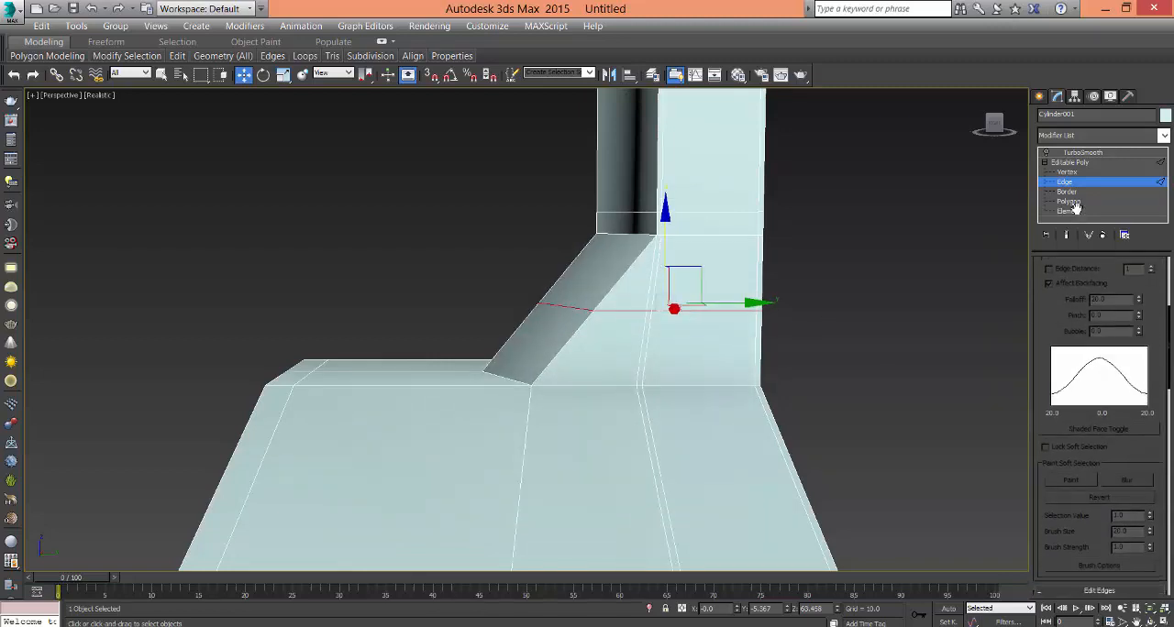
pyautogui.scroll(-7, 1050, 459)
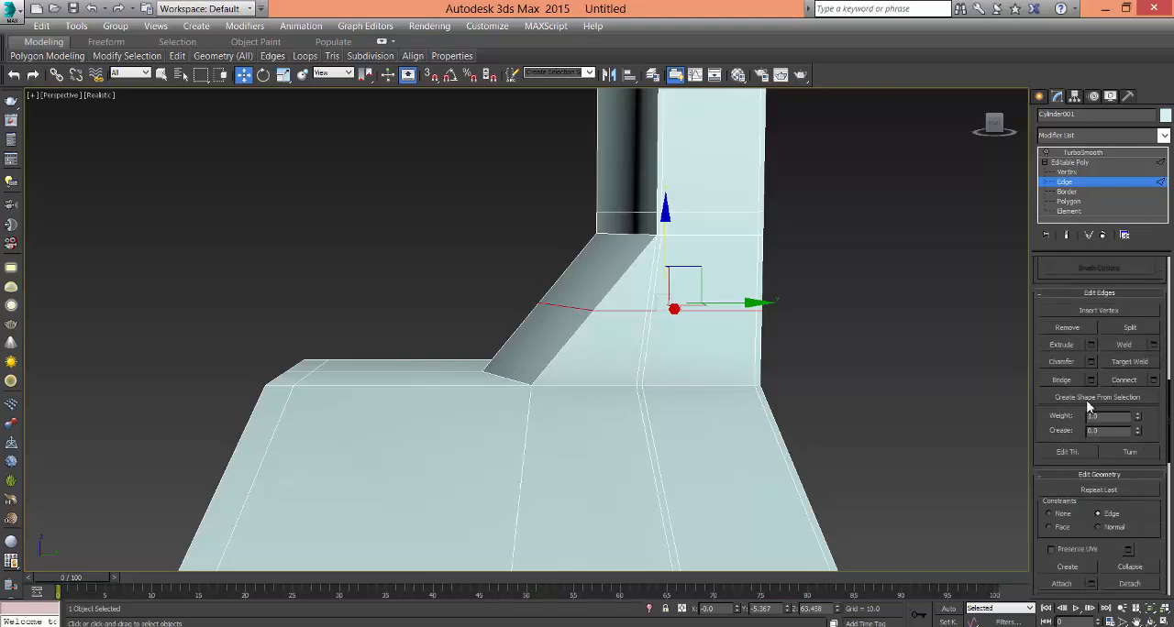
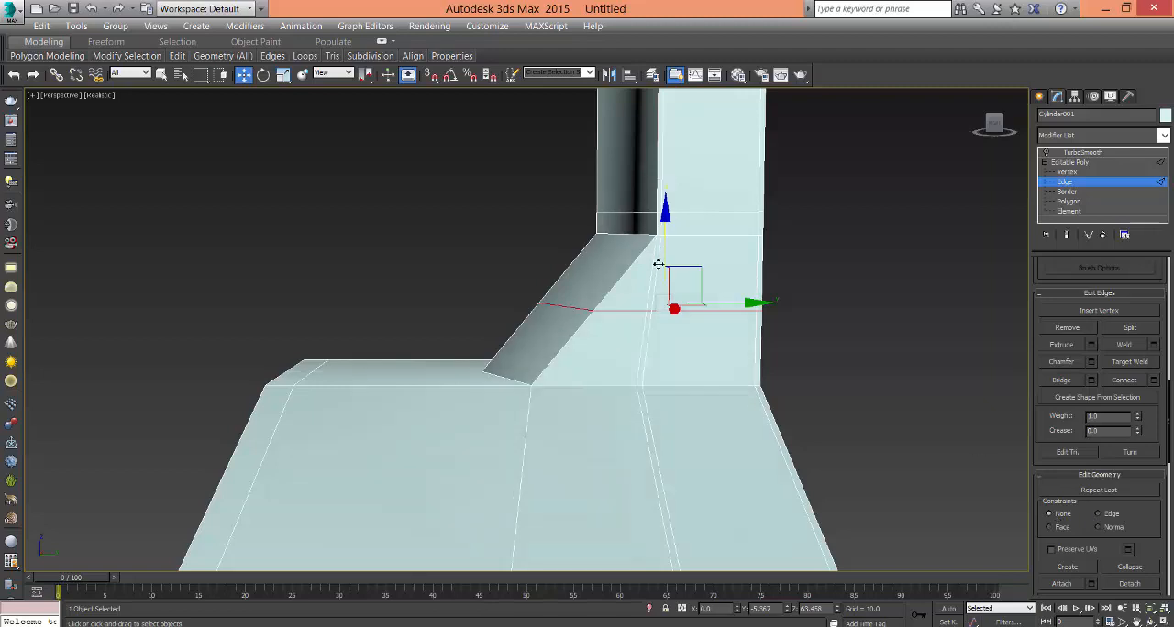
# - Undo the free vertical move, set the constraint to Edge and slide the heel edge loop down to just above the body
pyautogui.moveTo(658, 263); pyautogui.dragTo(649, 202)
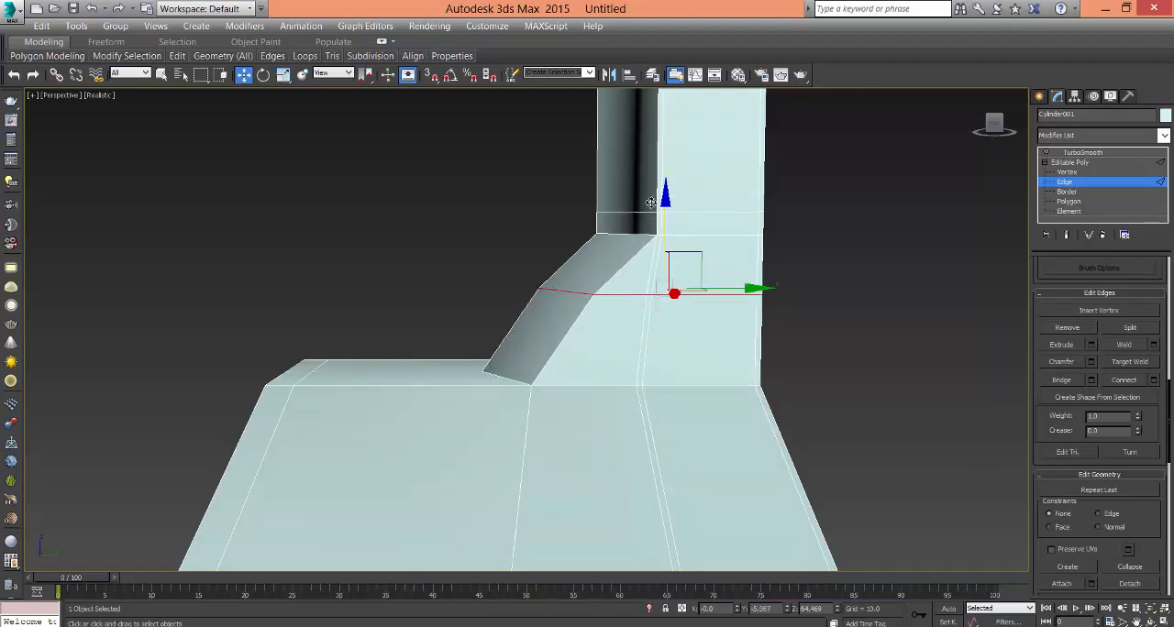
pyautogui.hotkey('ctrl', 'z')
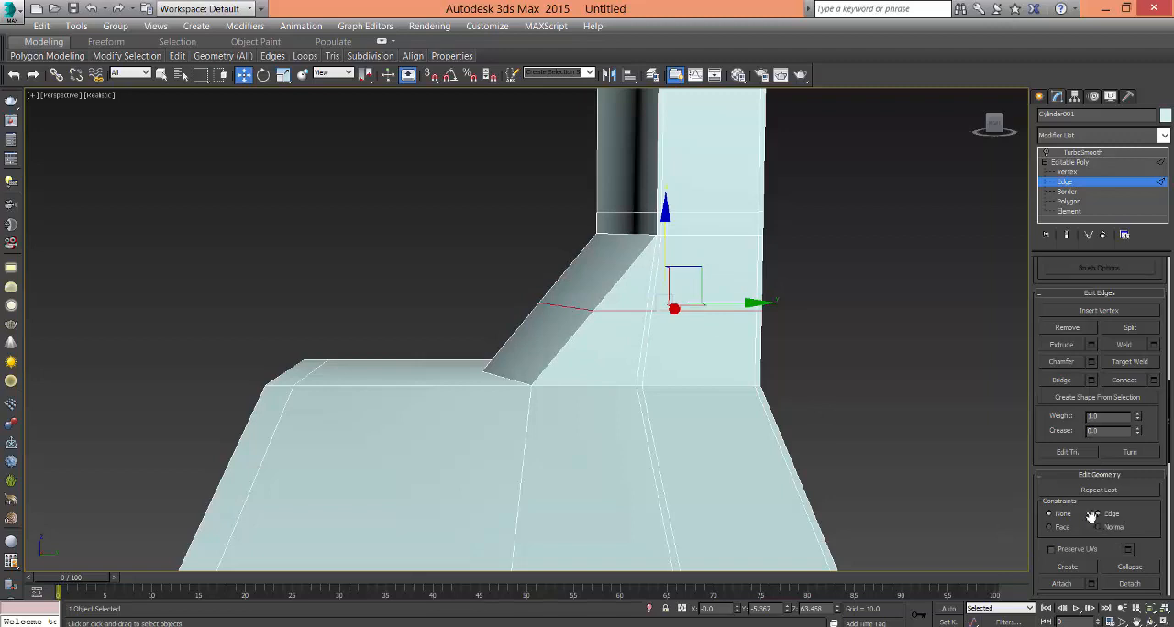
pyautogui.moveTo(667, 233); pyautogui.dragTo(666, 287)
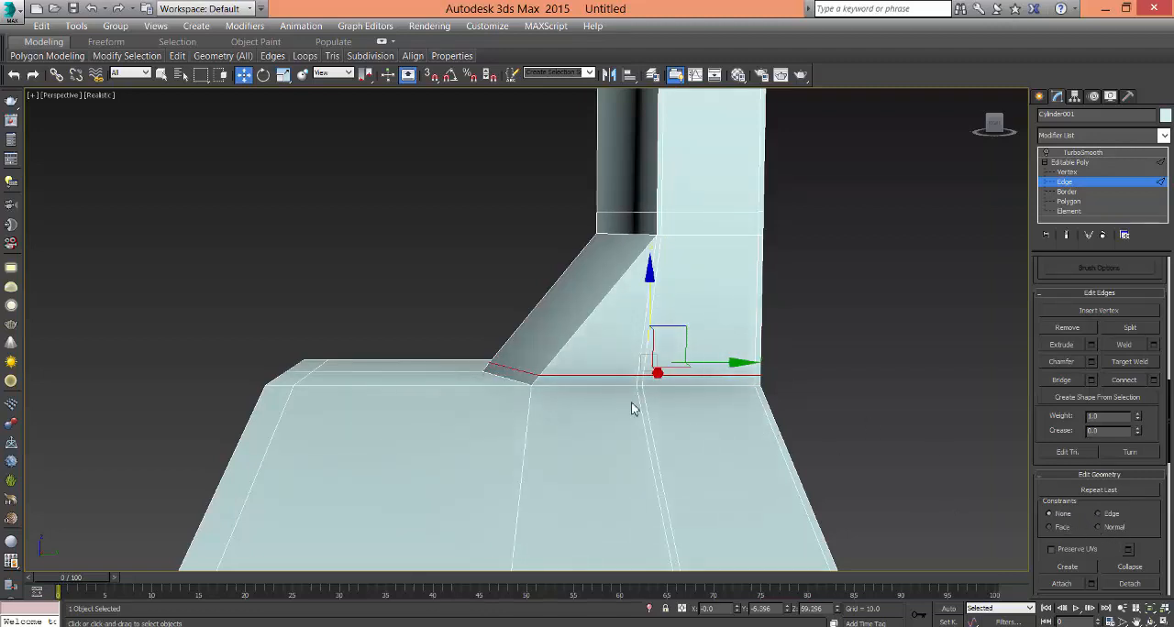
pyautogui.keyDown('alt'); pyautogui.moveTo(631, 429); pyautogui.dragTo(1074, 475, button='middle'); pyautogui.keyUp('alt')
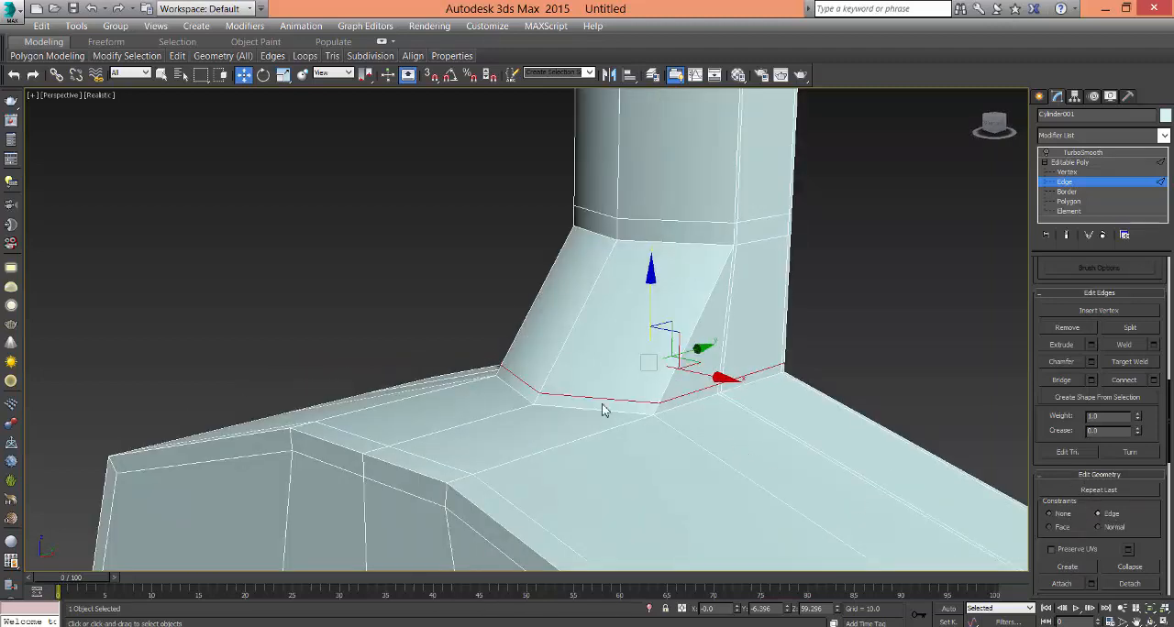
# - Select only the loop edges across the back of the heel and slide them up the slope, leaving the side edges near the body
pyautogui.moveTo(605, 402); pyautogui.dragTo(534, 386)
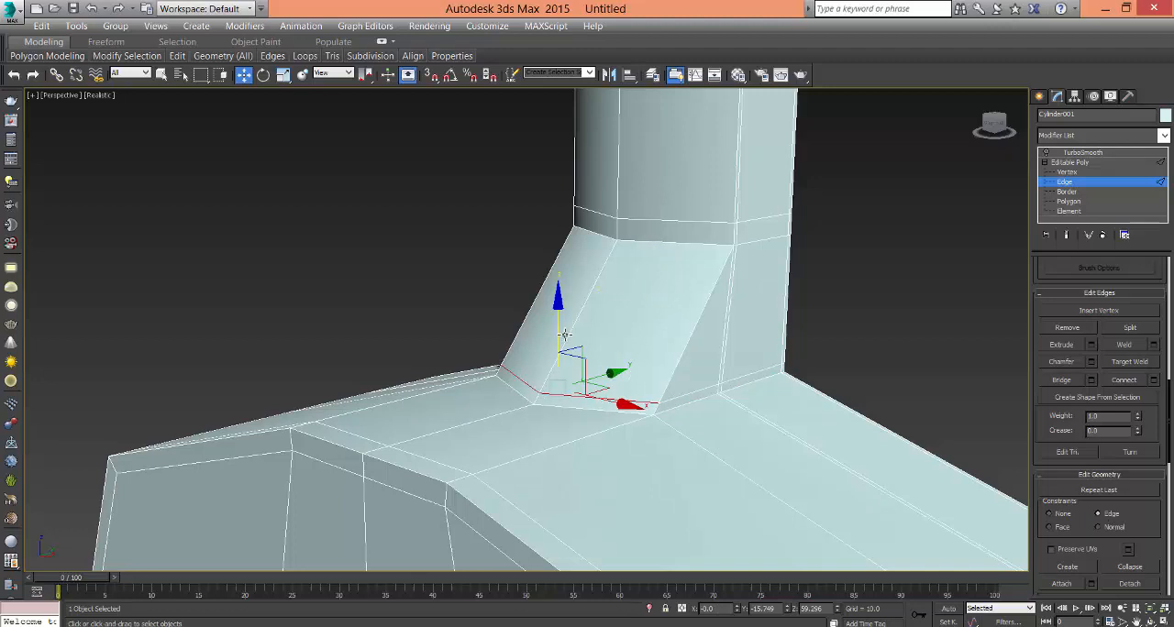
pyautogui.click(555, 360)
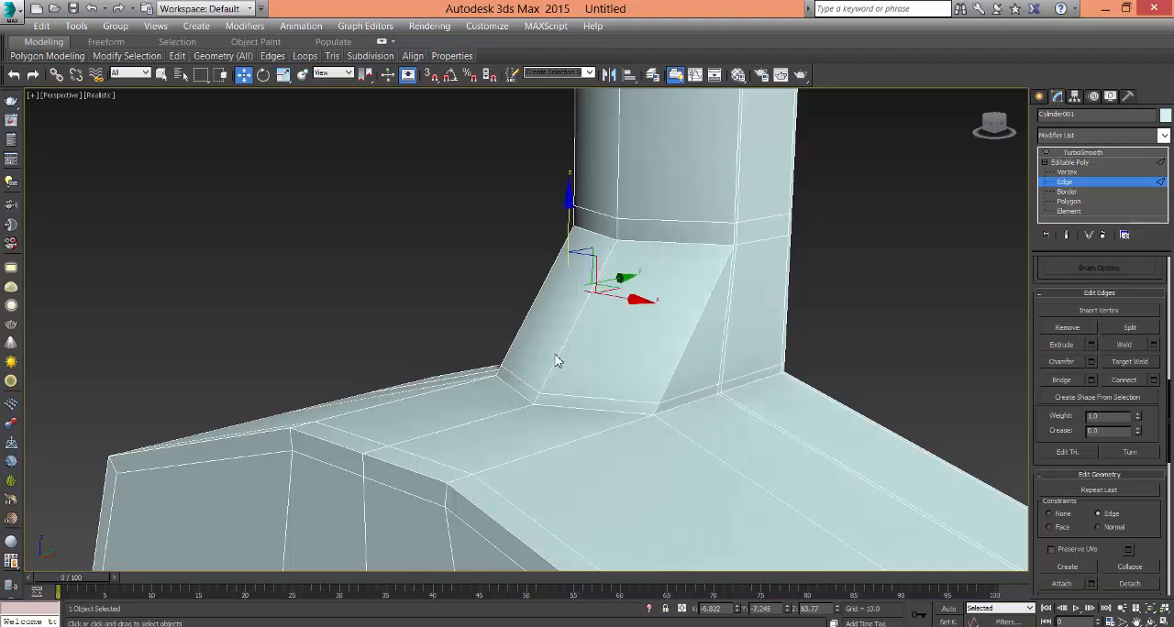
pyautogui.click(536, 406)
pyautogui.moveTo(562, 319); pyautogui.dragTo(565, 296)
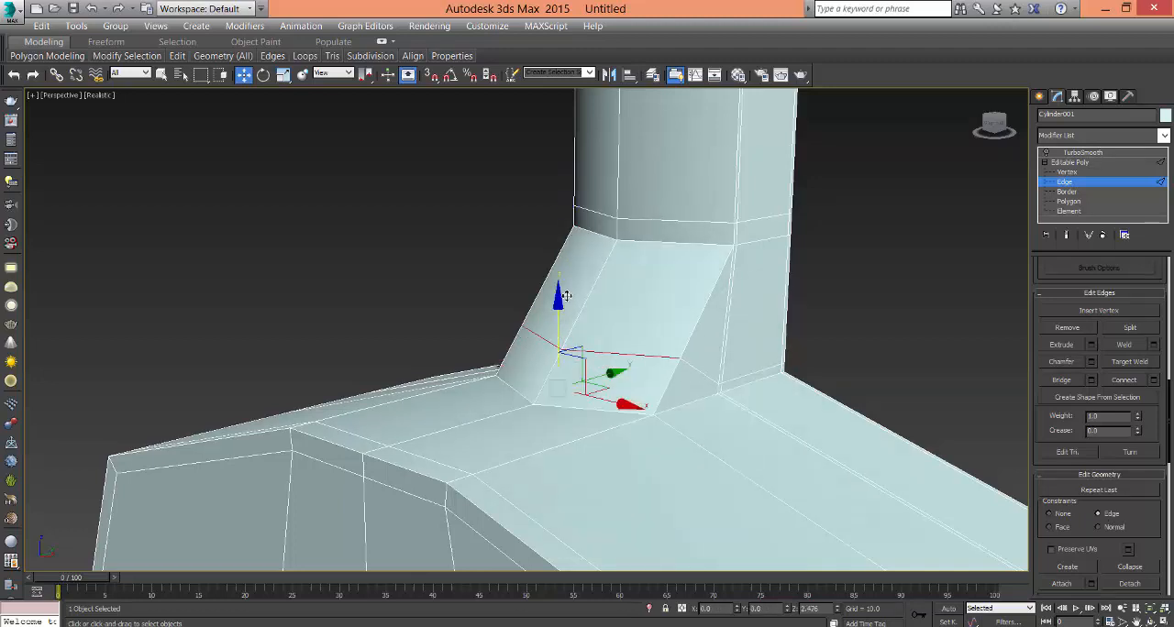
# - Show the model with TurboSmooth applied and examine the neck heel from the side
pyautogui.click(838, 329)
pyautogui.keyDown('alt'); pyautogui.moveTo(835, 354); pyautogui.dragTo(775, 347, button='middle'); pyautogui.keyUp('alt')
pyautogui.click(1086, 164)
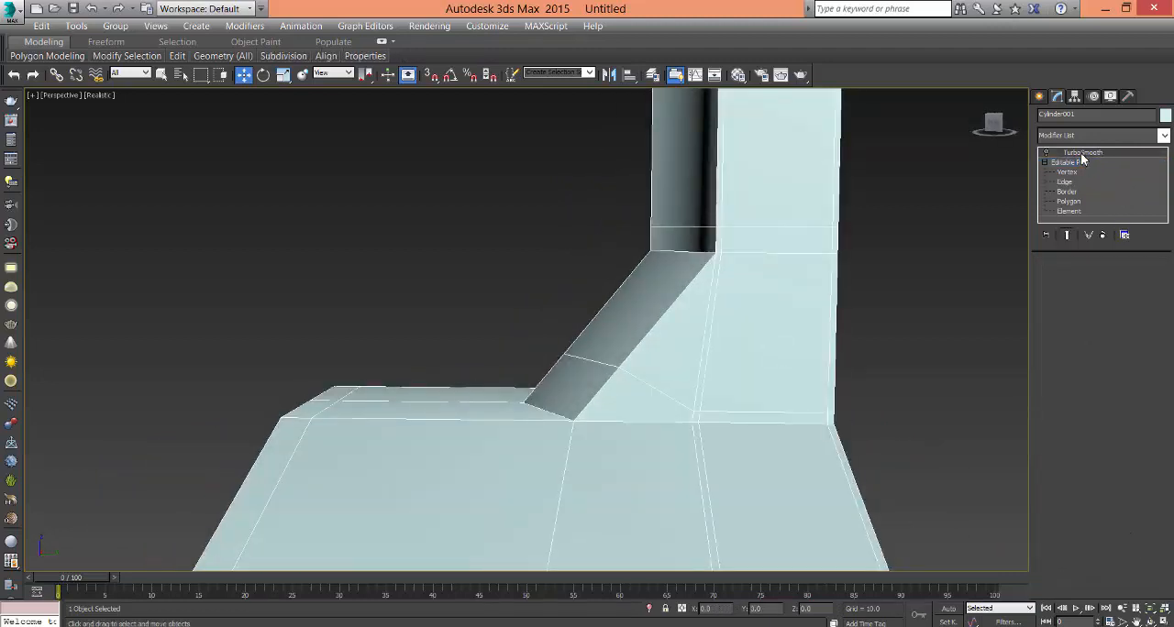
pyautogui.click(1050, 152)
pyautogui.click(1046, 154)
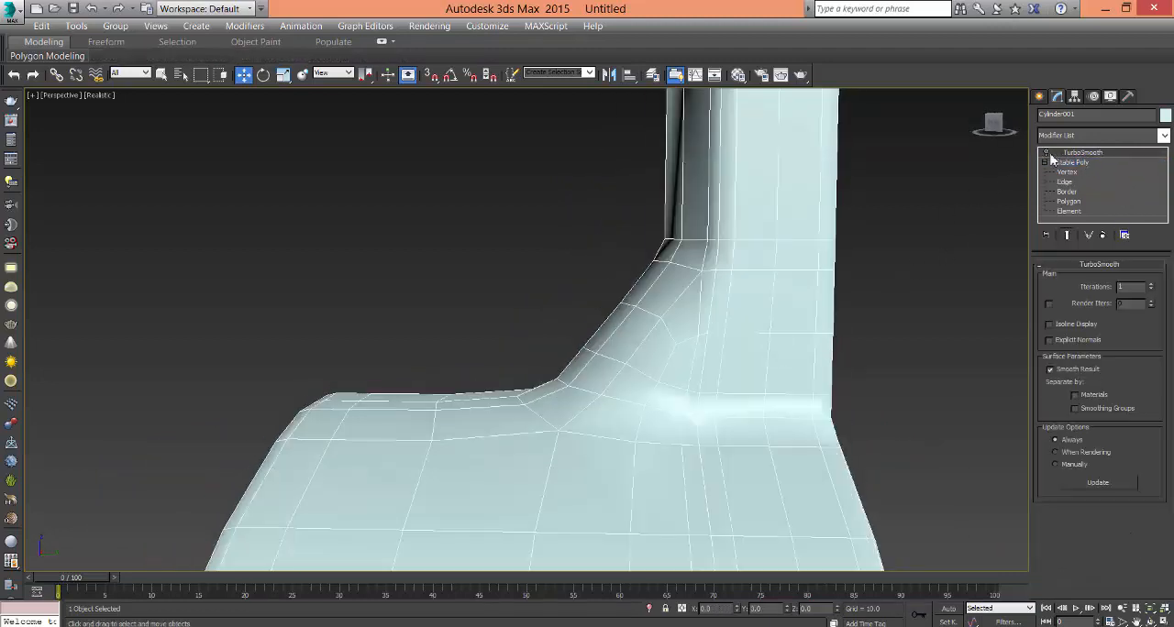
pyautogui.click(883, 344)
pyautogui.click(786, 444)
pyautogui.scroll(-4, 783, 444)
pyautogui.keyDown('alt'); pyautogui.moveTo(783, 445); pyautogui.dragTo(825, 435, button='middle'); pyautogui.keyUp('alt')
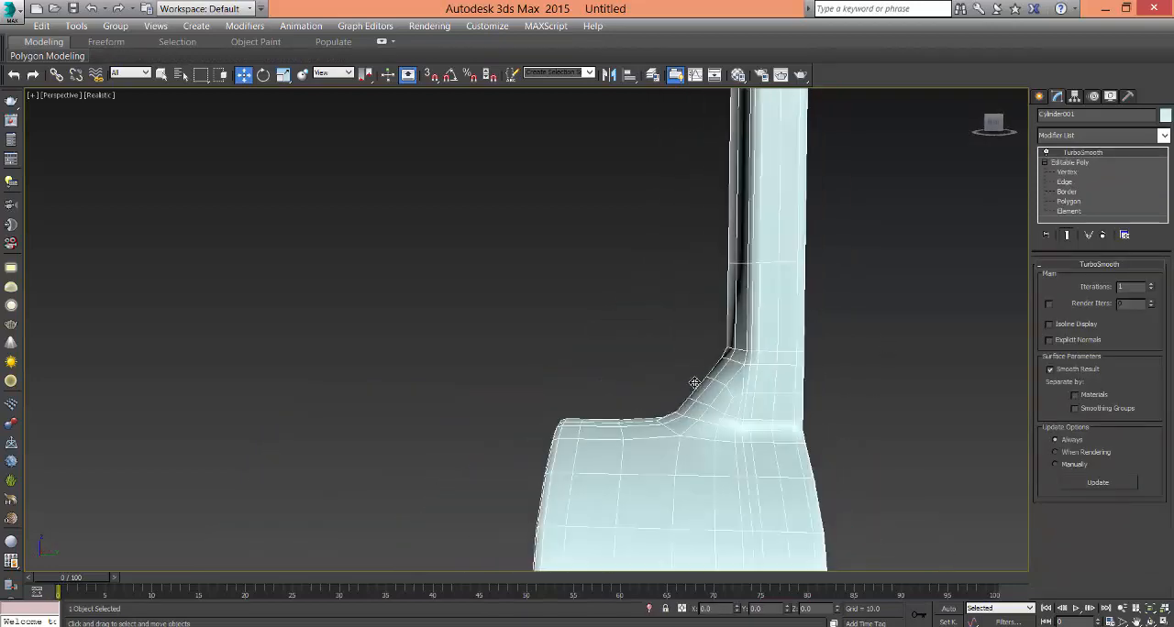
# - Frame the neck heel in the Left view, enter Vertex level and set the constraint to None
pyautogui.hotkey('alt', 'w')
pyautogui.rightClick(363, 509)
pyautogui.hotkey('alt', 'w')
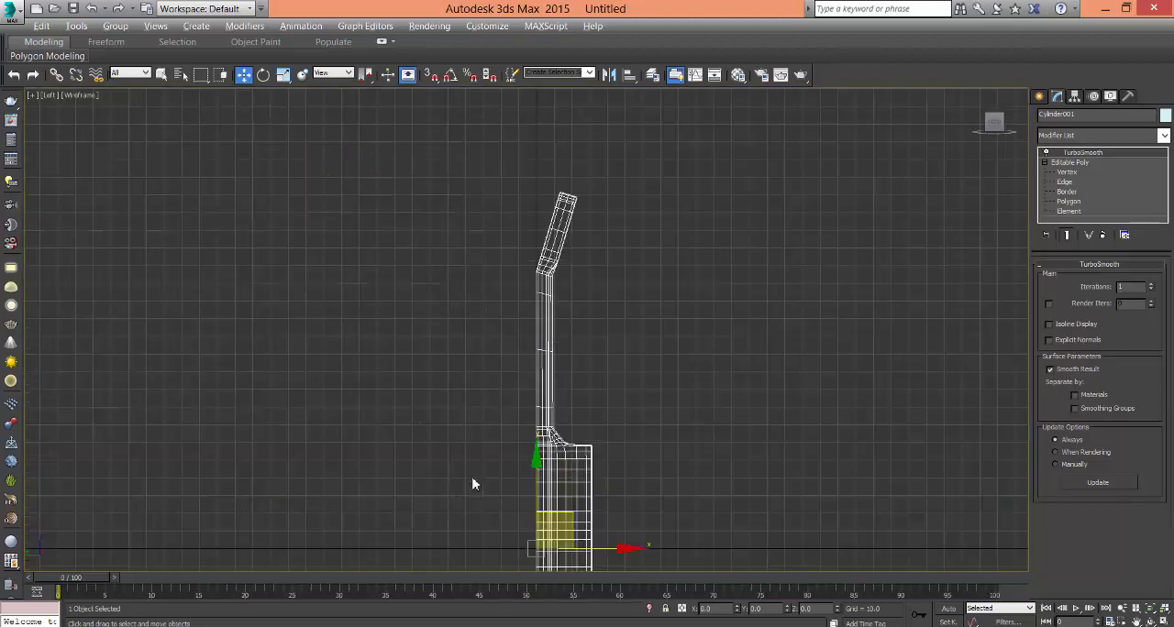
pyautogui.scroll(2, 486, 496)
pyautogui.moveTo(495, 499); pyautogui.dragTo(873, 472, button='middle')
pyautogui.scroll(3, 915, 405)
pyautogui.moveTo(917, 407); pyautogui.dragTo(659, 403, button='middle')
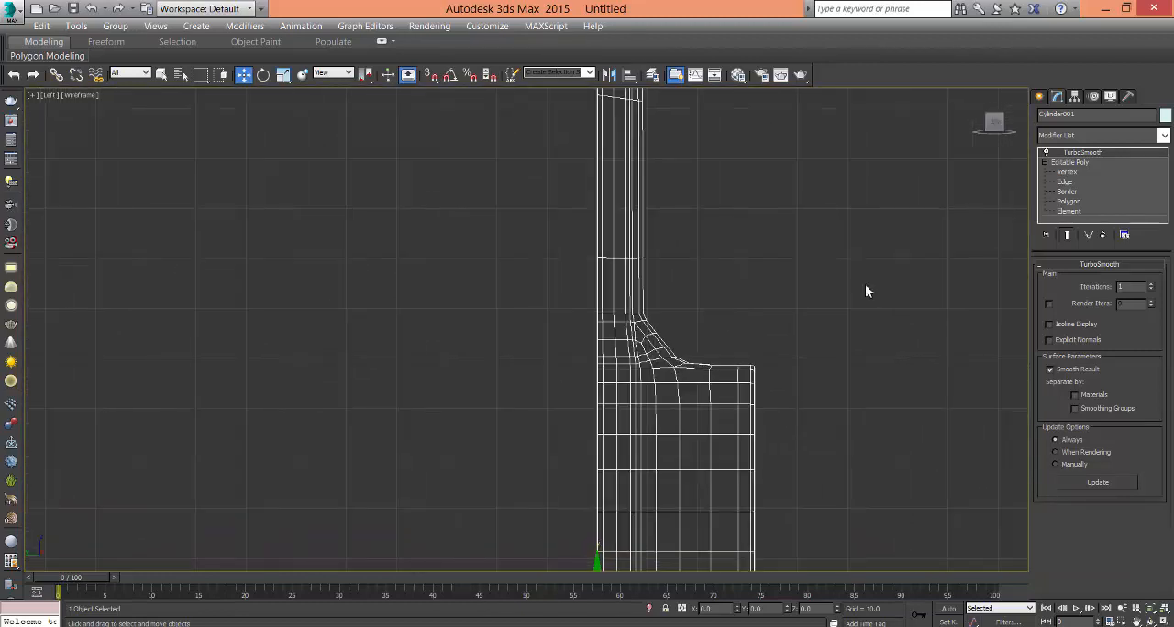
pyautogui.click(1064, 174)
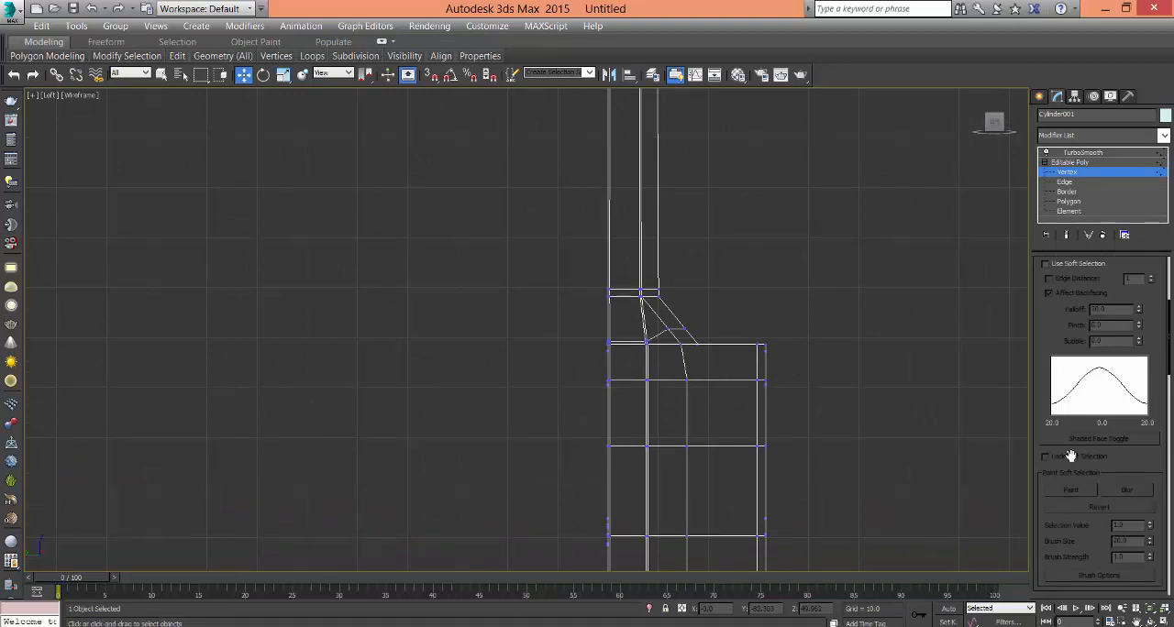
pyautogui.scroll(-5, 1070, 456)
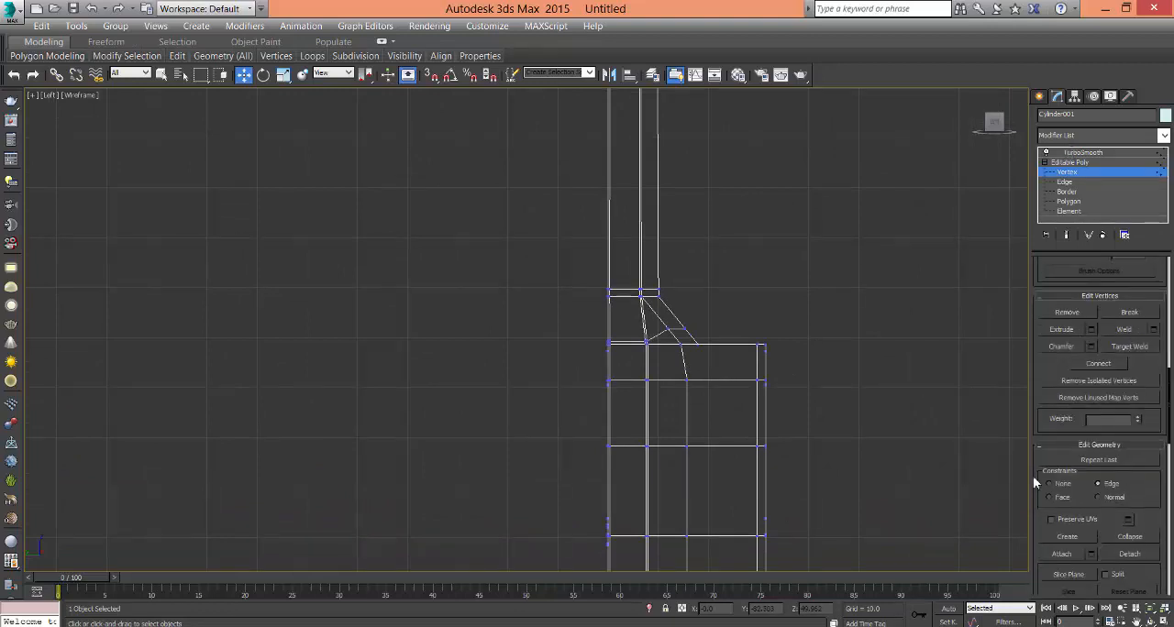
pyautogui.scroll(4, 734, 404)
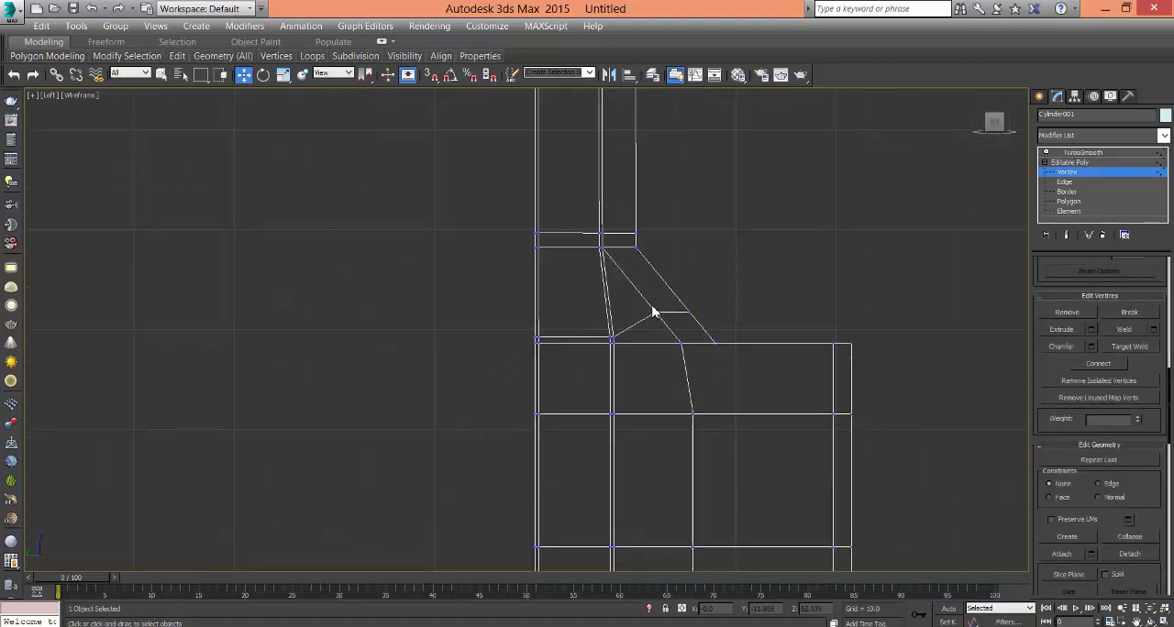
# - Move the middle heel vertices toward the neck in the side view to give the heel a concave, angled profile
pyautogui.moveTo(650, 310); pyautogui.dragTo(647, 317)
pyautogui.moveTo(672, 281); pyautogui.dragTo(680, 291)
pyautogui.click(744, 292)
pyautogui.moveTo(716, 329); pyautogui.dragTo(677, 271)
pyautogui.click(676, 308)
pyautogui.moveTo(640, 310); pyautogui.dragTo(656, 334)
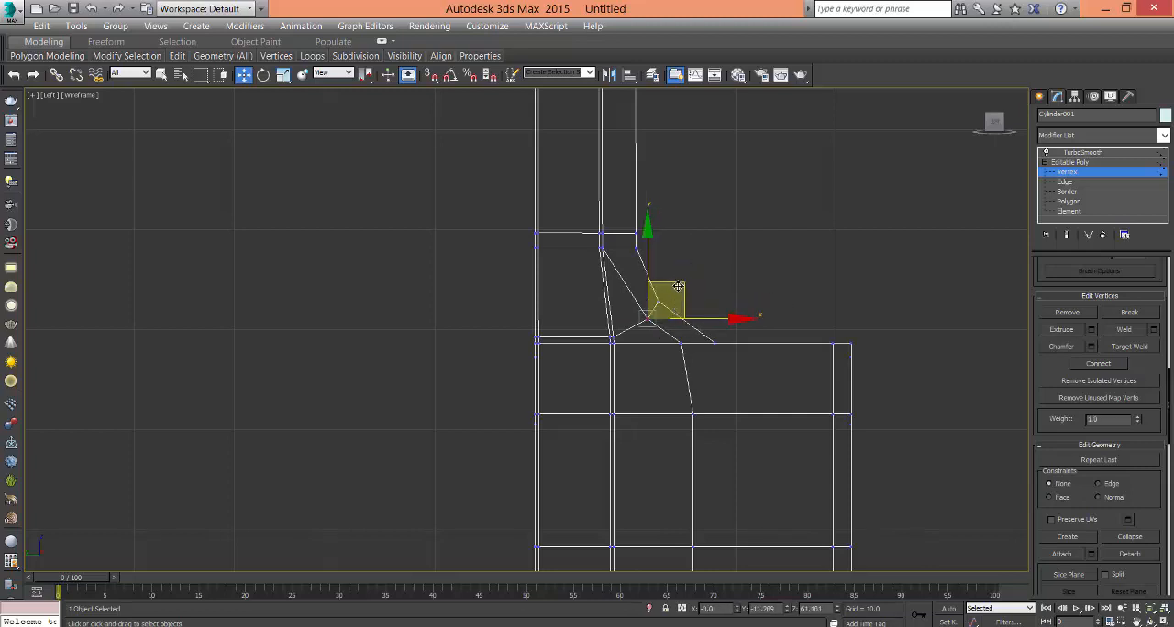
pyautogui.moveTo(678, 287); pyautogui.dragTo(671, 289)
pyautogui.click(760, 305)
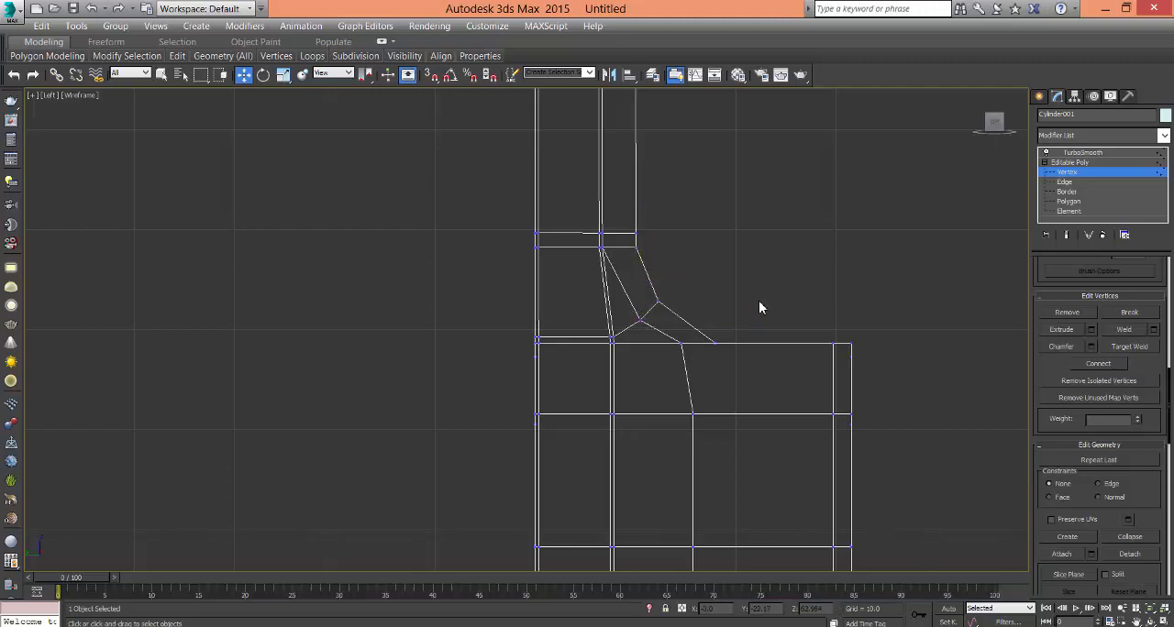
# - In the Perspective view, select the two outer vertices of the middle heel row and scale them inward along X
pyautogui.hotkey('alt', 'w')
pyautogui.click(901, 458)
pyautogui.hotkey('alt', 'w')
pyautogui.moveTo(723, 458); pyautogui.dragTo(785, 446, button='middle')
pyautogui.scroll(4, 761, 440)
pyautogui.click(431, 337)
pyautogui.keyDown('alt'); pyautogui.moveTo(431, 337); pyautogui.dragTo(723, 343, button='middle'); pyautogui.keyUp('alt')
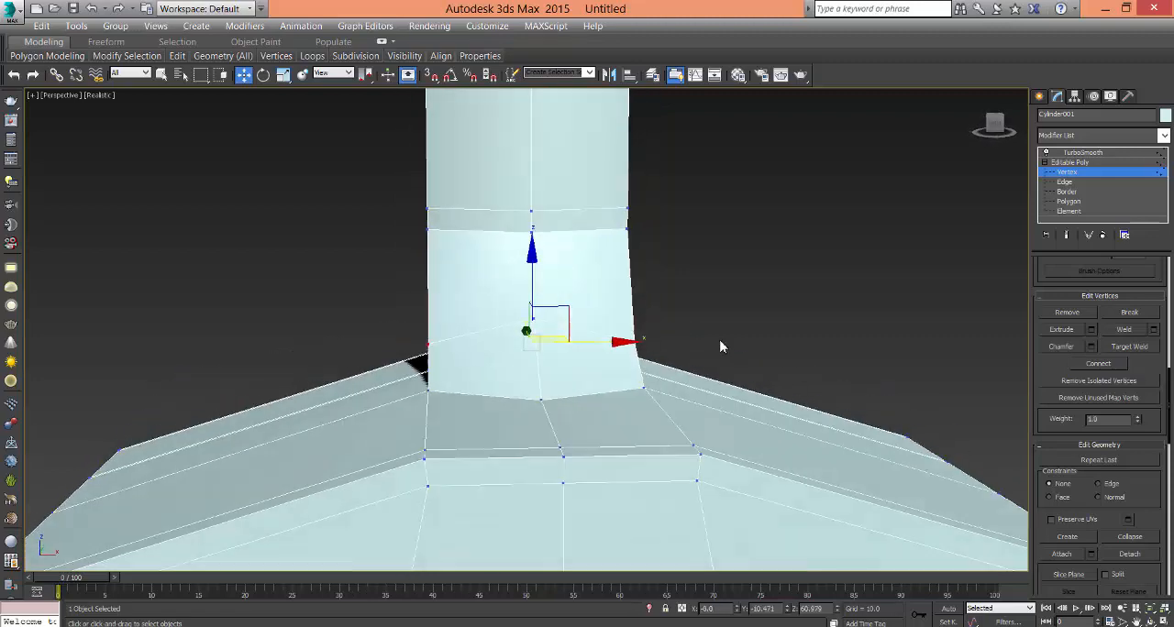
pyautogui.click(284, 74)
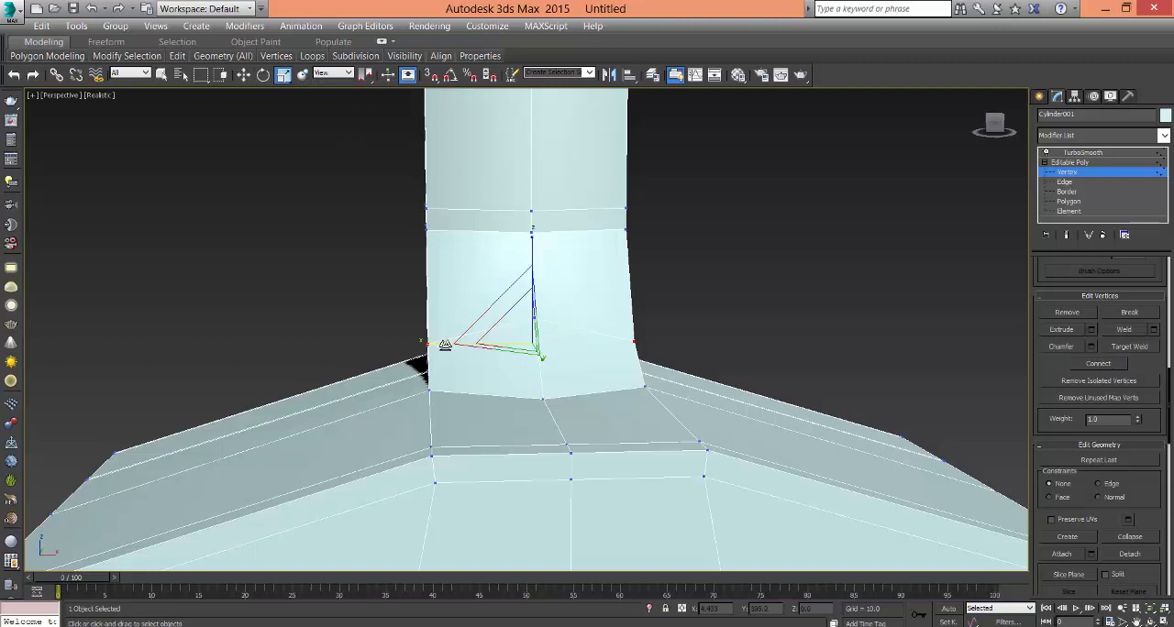
pyautogui.moveTo(436, 347); pyautogui.dragTo(443, 350)
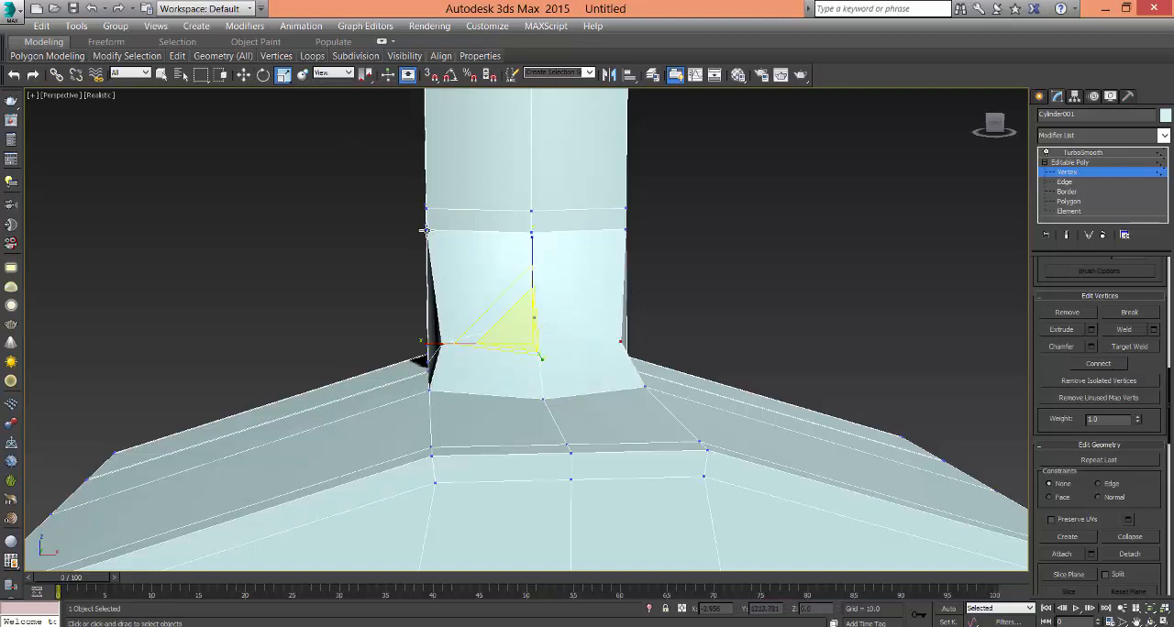
pyautogui.keyDown('alt'); pyautogui.moveTo(425, 230); pyautogui.dragTo(676, 340, button='middle'); pyautogui.keyUp('alt')
pyautogui.click(640, 342)
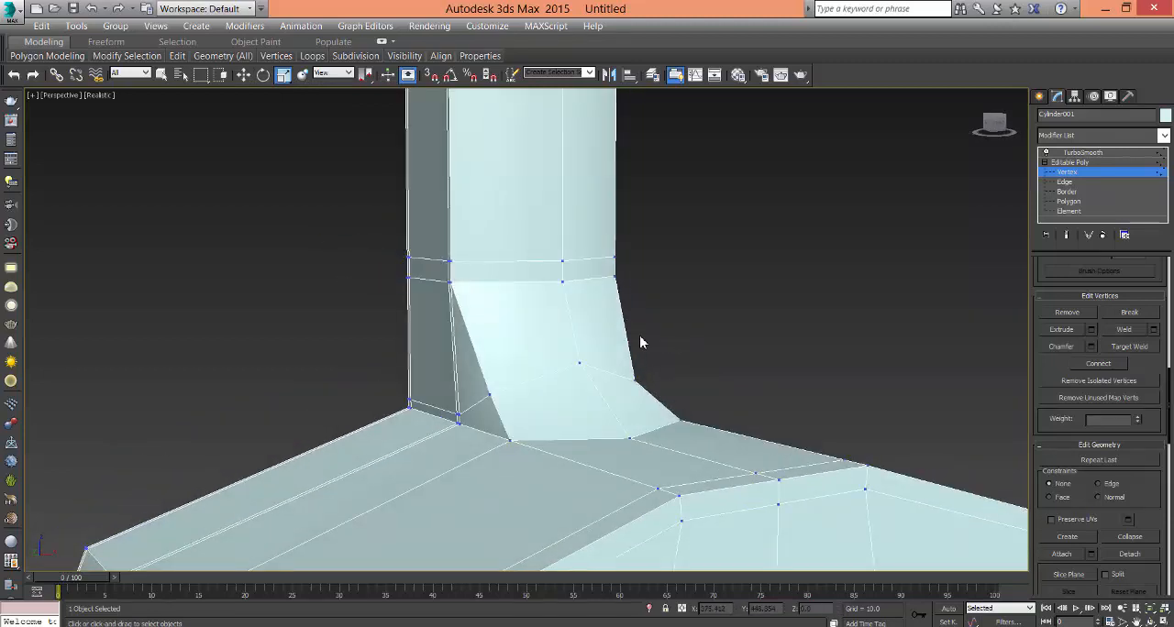
pyautogui.keyDown('alt'); pyautogui.moveTo(570, 351); pyautogui.dragTo(567, 393, button='middle'); pyautogui.keyUp('alt')
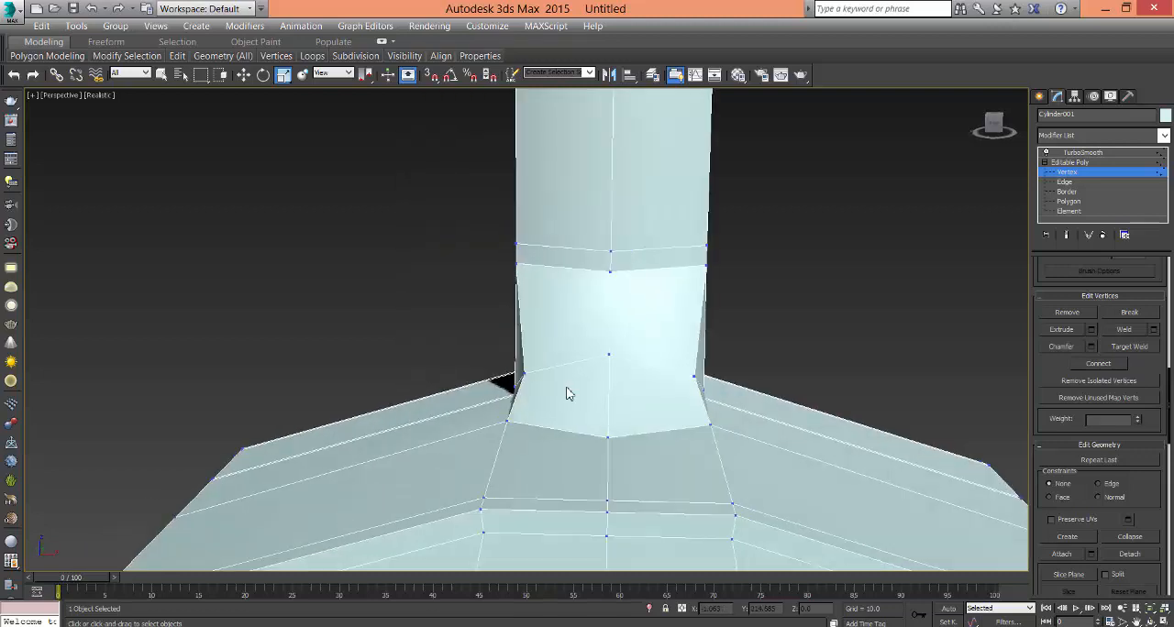
# - Reselect the two outer mid-heel vertices and scale them back outward along X to about 112 percent
pyautogui.click(526, 376)
pyautogui.keyDown('ctrl'); pyautogui.click(697, 379); pyautogui.keyUp('ctrl')
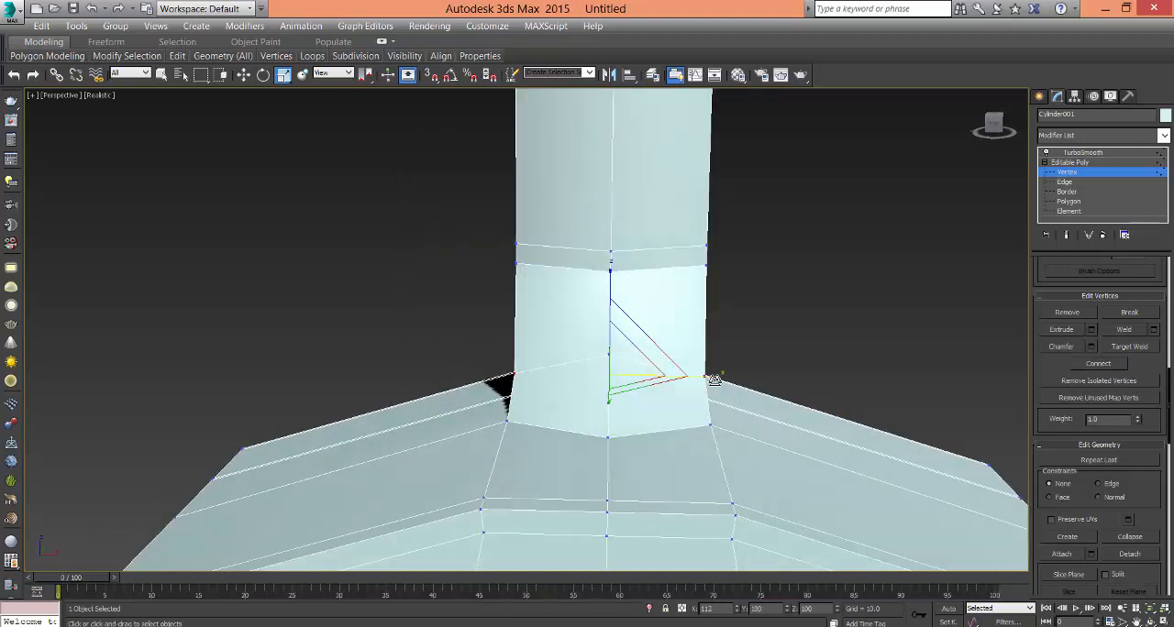
pyautogui.click(767, 349)
pyautogui.keyDown('alt'); pyautogui.moveTo(767, 350); pyautogui.dragTo(779, 371, button='middle'); pyautogui.keyUp('alt')
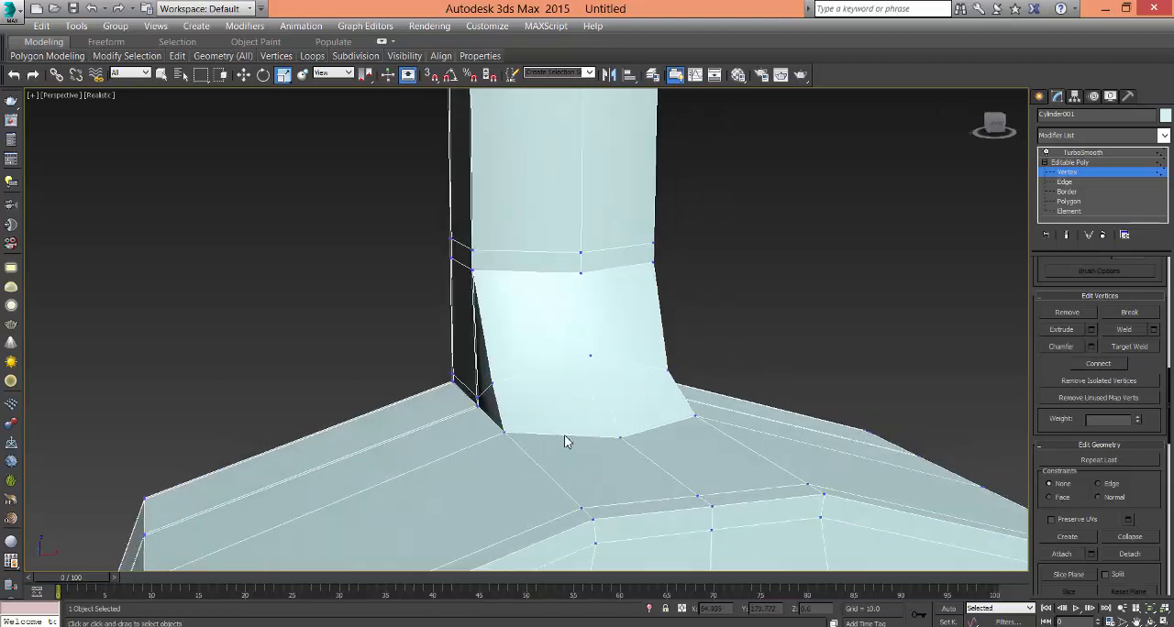
# - Select the two corner vertices where the heel meets the body and scale them slightly inward along X
pyautogui.click(507, 434)
pyautogui.keyDown('ctrl'); pyautogui.click(694, 417); pyautogui.keyUp('ctrl')
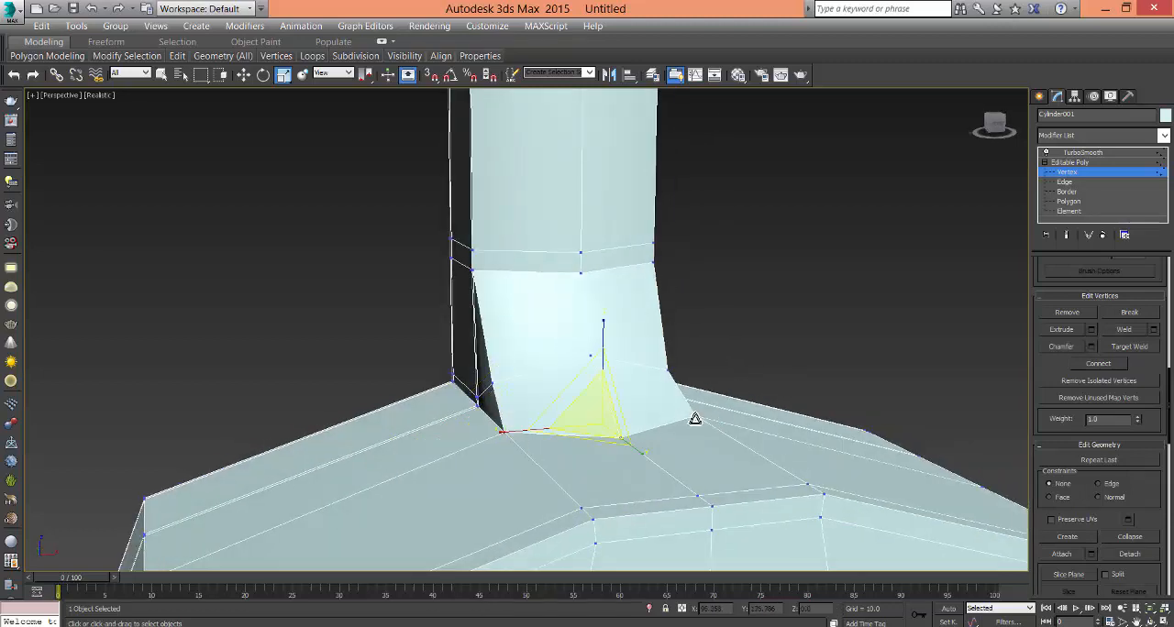
pyautogui.keyDown('alt'); pyautogui.moveTo(694, 415); pyautogui.dragTo(707, 425, button='middle'); pyautogui.keyUp('alt')
pyautogui.moveTo(515, 430); pyautogui.dragTo(512, 433)
pyautogui.click(513, 433)
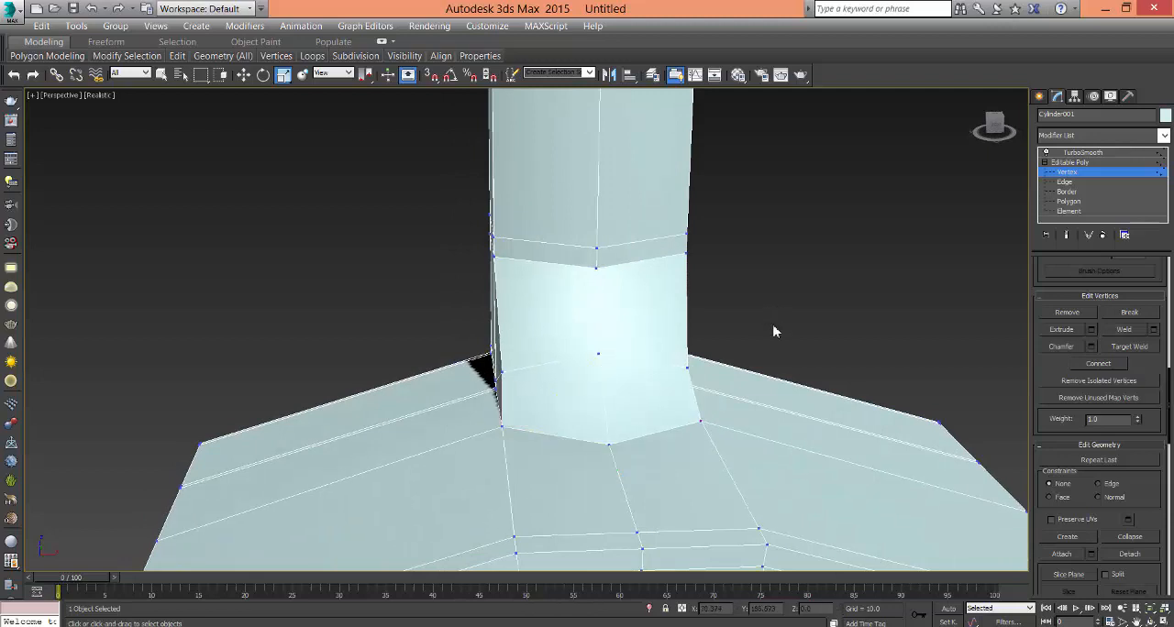
# - Show the TurboSmooth result and examine the reshaped heel together with the upper body
pyautogui.keyDown('alt'); pyautogui.moveTo(773, 331); pyautogui.dragTo(1110, 204, button='middle'); pyautogui.keyUp('alt')
pyautogui.click(1069, 164)
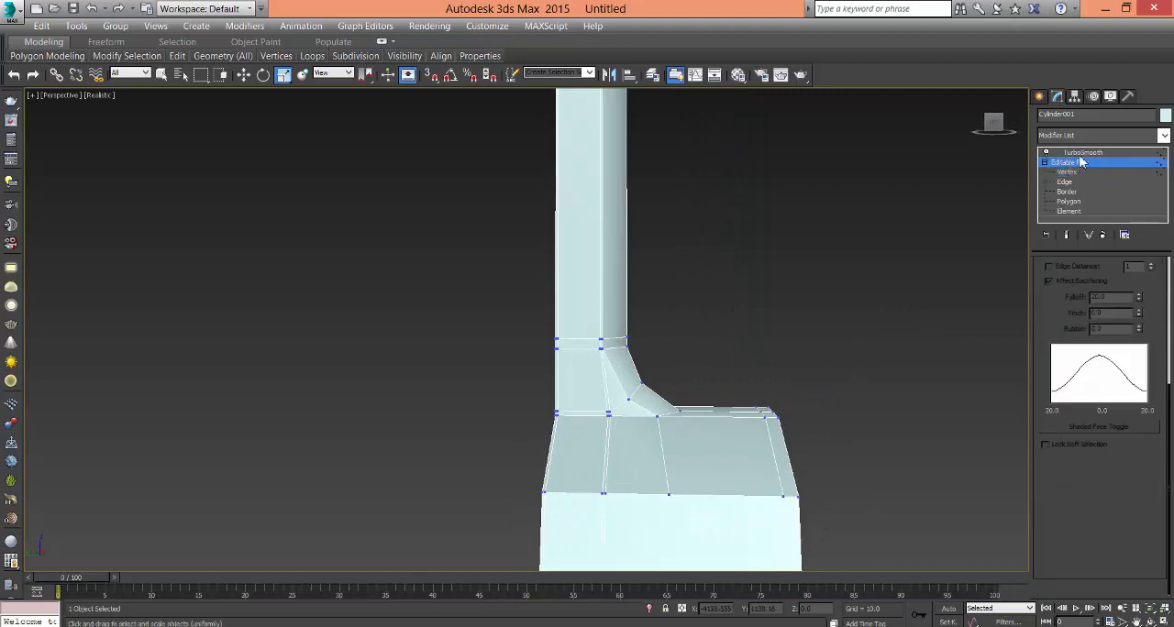
pyautogui.click(1082, 154)
pyautogui.keyDown('alt'); pyautogui.moveTo(842, 278); pyautogui.dragTo(828, 281, button='middle'); pyautogui.keyUp('alt')
pyautogui.scroll(-2, 808, 348)
pyautogui.moveTo(807, 356)
pyautogui.mouseDown(button='middle')
pyautogui.moveTo(782, 354)
pyautogui.moveTo(770, 393)
pyautogui.moveTo(862, 414)
pyautogui.moveTo(810, 375)
pyautogui.moveTo(771, 365)
pyautogui.moveTo(761, 383)
pyautogui.moveTo(752, 340)
pyautogui.moveTo(734, 412)
pyautogui.moveTo(727, 365)
pyautogui.moveTo(736, 404)
pyautogui.moveTo(762, 359)
pyautogui.moveTo(736, 257)
pyautogui.moveTo(702, 349)
pyautogui.moveTo(720, 367)
pyautogui.moveTo(734, 340)
pyautogui.moveTo(799, 341)
pyautogui.mouseUp(button='middle')
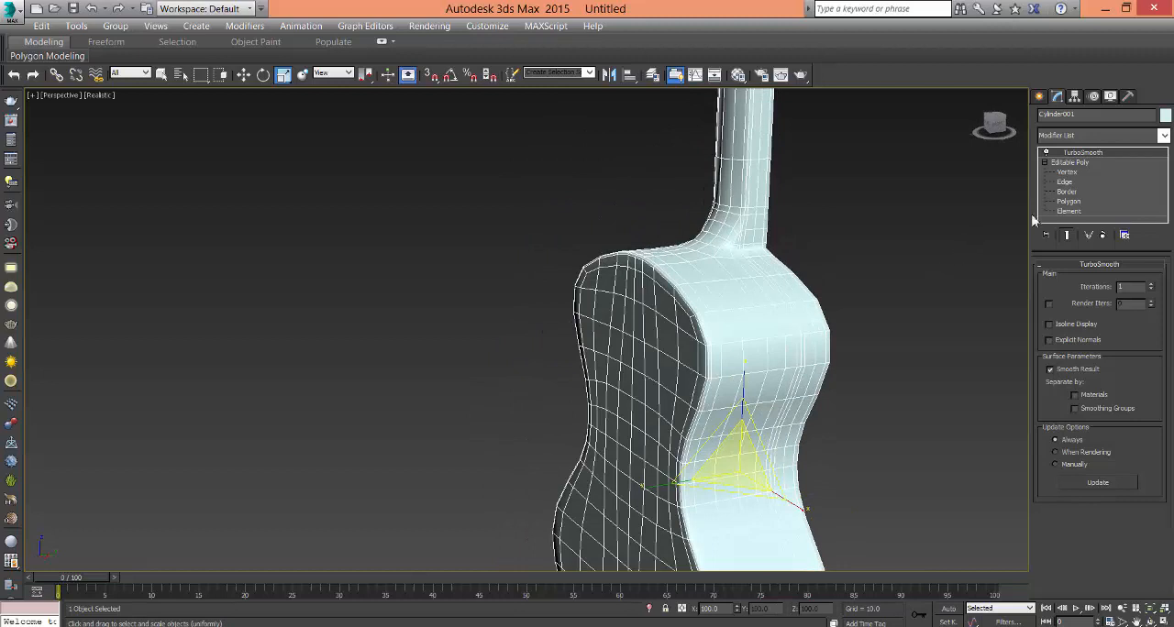
# - Target-weld the close vertex pair on one side wall of the upper bout to the mid-side vertex and the front-edge vertex
pyautogui.click(1067, 184)
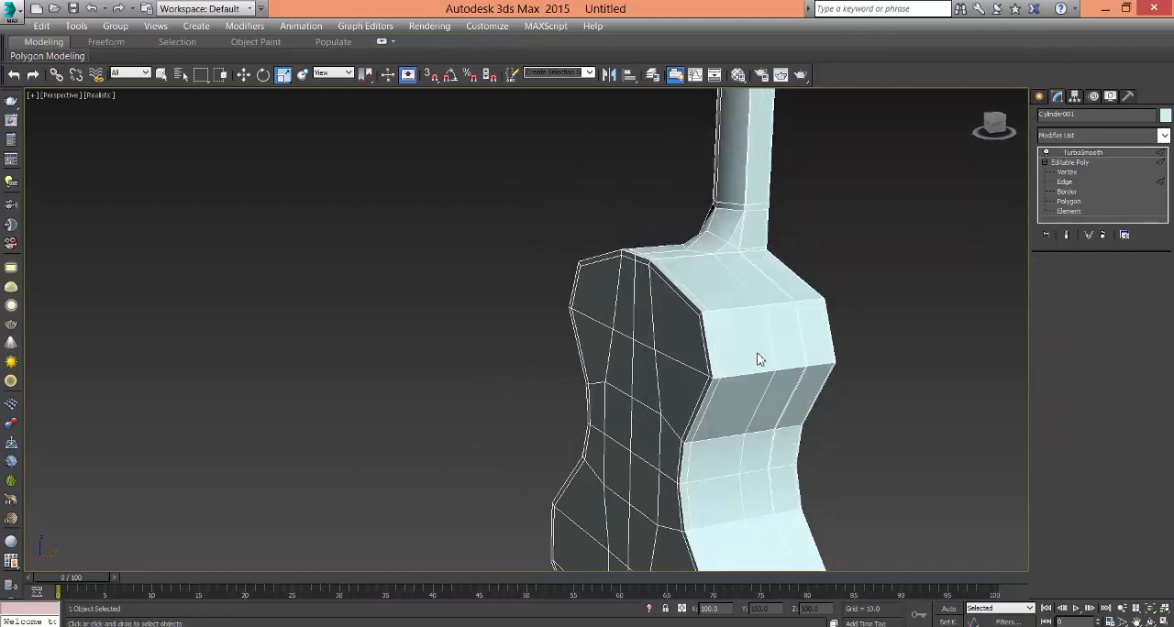
pyautogui.keyDown('alt'); pyautogui.moveTo(758, 353); pyautogui.dragTo(762, 349, button='middle'); pyautogui.keyUp('alt')
pyautogui.scroll(5, 736, 312)
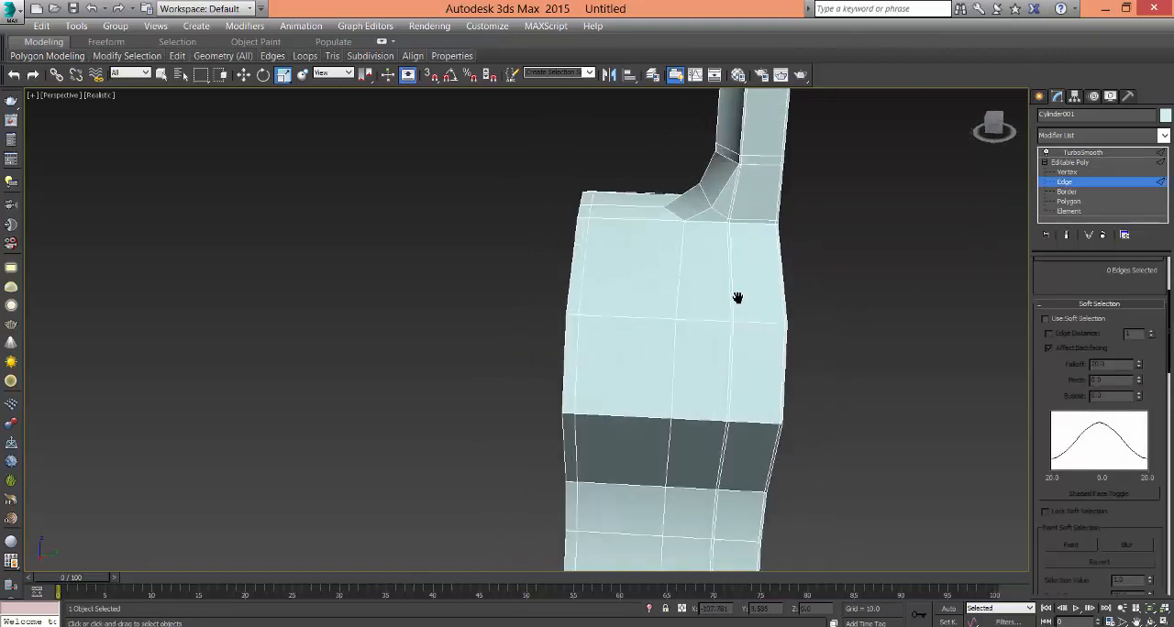
pyautogui.press('1')
pyautogui.keyDown('alt'); pyautogui.moveTo(620, 330); pyautogui.dragTo(704, 330, button='middle'); pyautogui.keyUp('alt')
pyautogui.scroll(3, 704, 330)
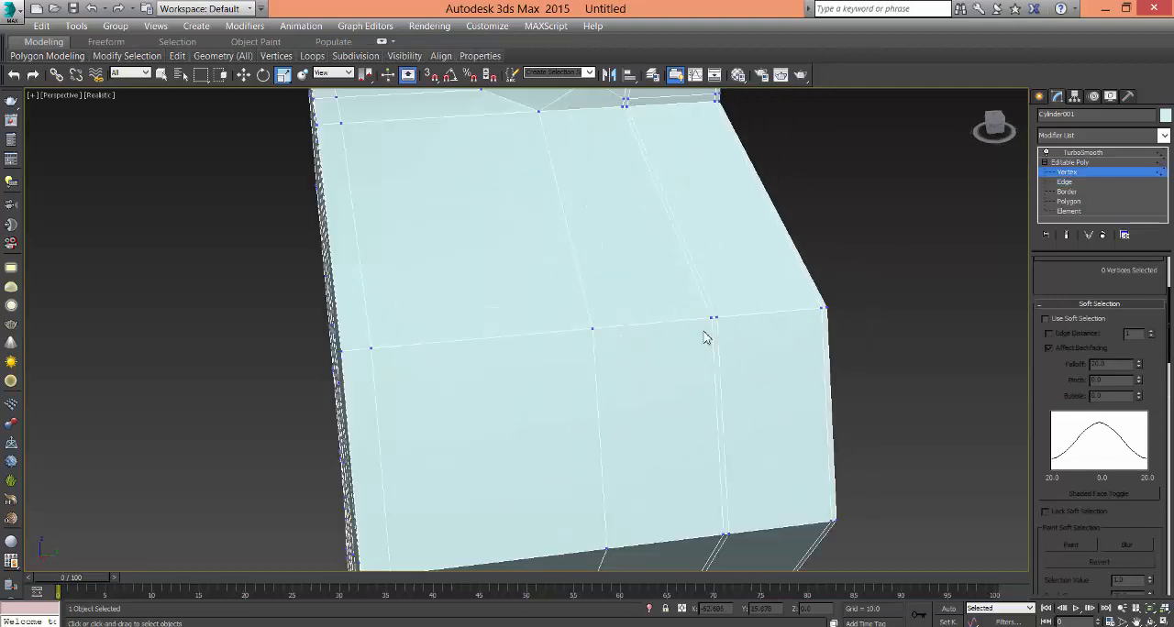
pyautogui.rightClick(707, 326)
pyautogui.click(677, 432)
pyautogui.click(595, 331)
pyautogui.click(717, 318)
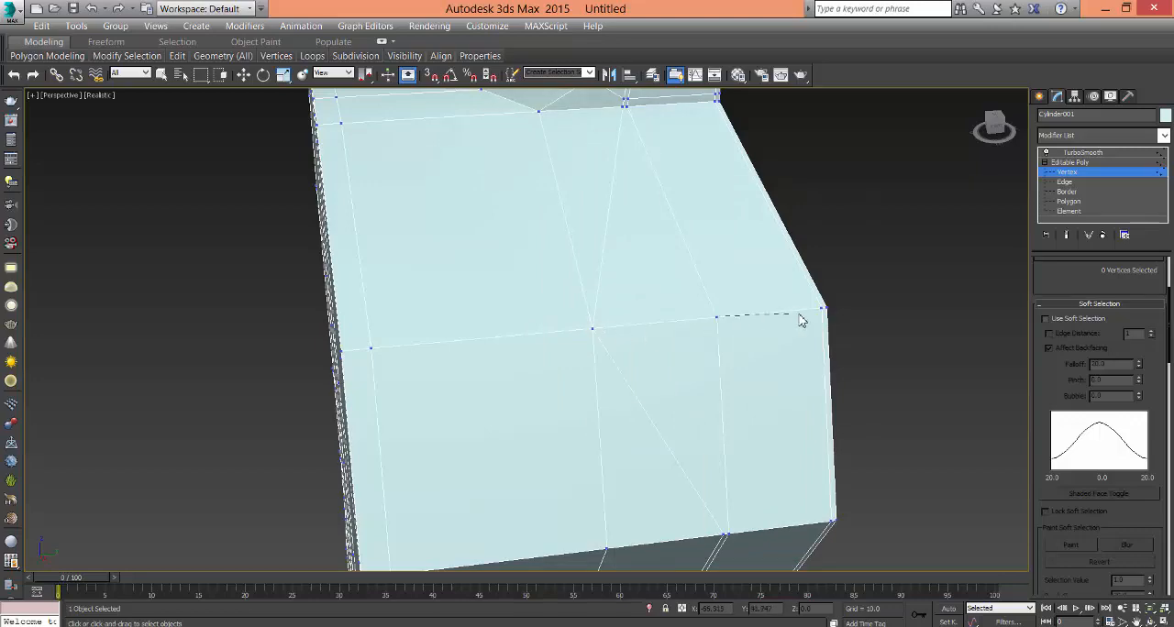
pyautogui.click(824, 310)
# - Target-weld the matching close vertex pair on the opposite side wall to its two neighbouring vertices, and switch to Edge level
pyautogui.keyDown('alt'); pyautogui.moveTo(655, 375); pyautogui.dragTo(842, 421, button='middle'); pyautogui.keyUp('alt')
pyautogui.keyDown('alt'); pyautogui.moveTo(404, 346); pyautogui.dragTo(466, 356, button='middle'); pyautogui.keyUp('alt')
pyautogui.scroll(5, 446, 369)
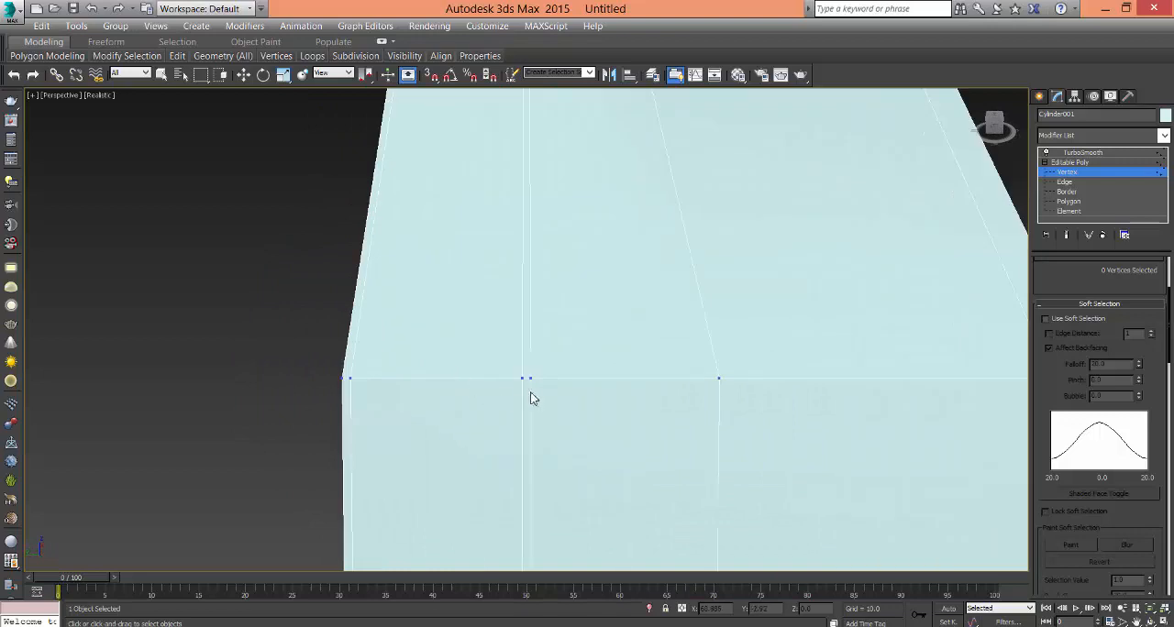
pyautogui.click(720, 379)
pyautogui.click(350, 379)
pyautogui.scroll(-4, 648, 438)
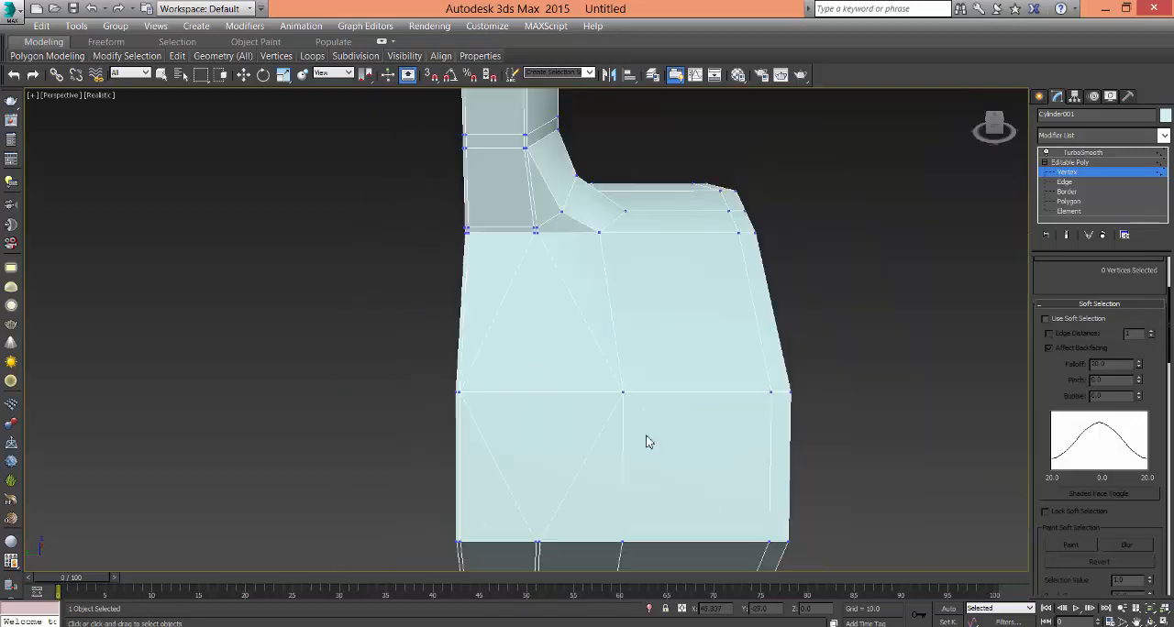
pyautogui.keyDown('alt'); pyautogui.moveTo(648, 437); pyautogui.dragTo(809, 374, button='middle'); pyautogui.keyUp('alt')
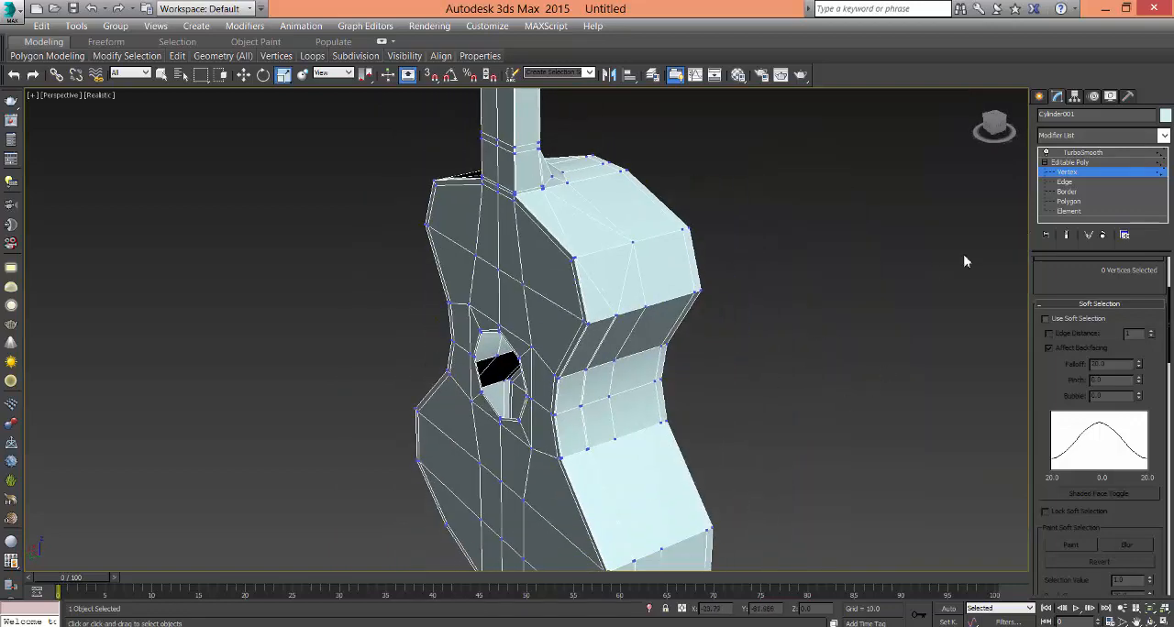
pyautogui.click(1064, 182)
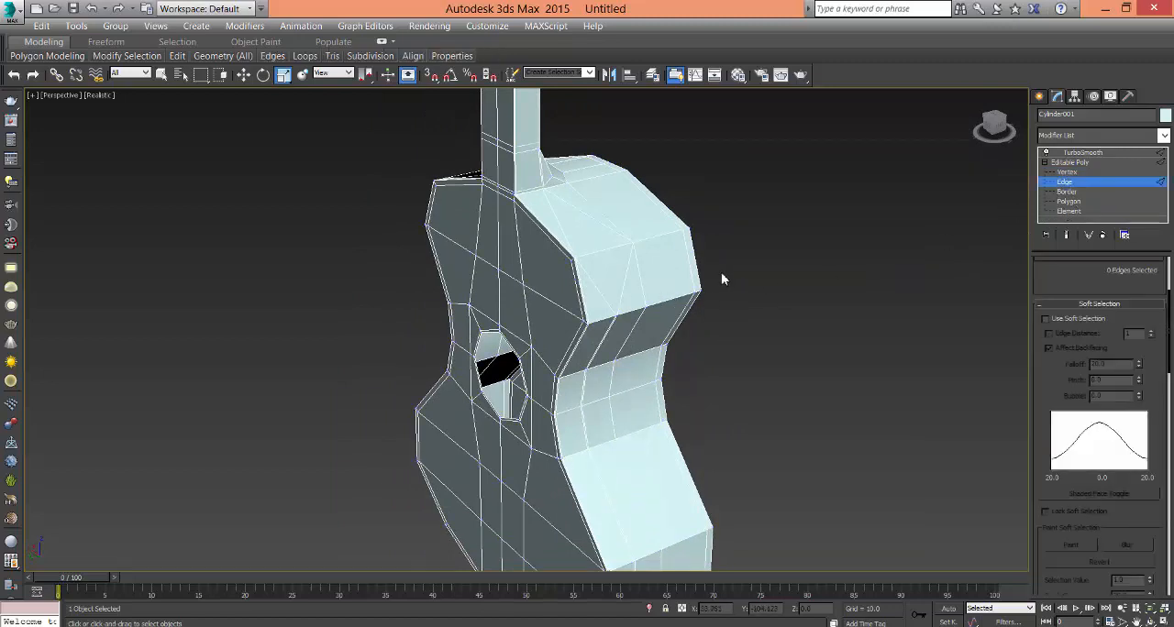
# - Set the guitar's object colour to black and assign the grey 01 - Default material to it
pyautogui.click(1165, 116)
pyautogui.click(583, 299)
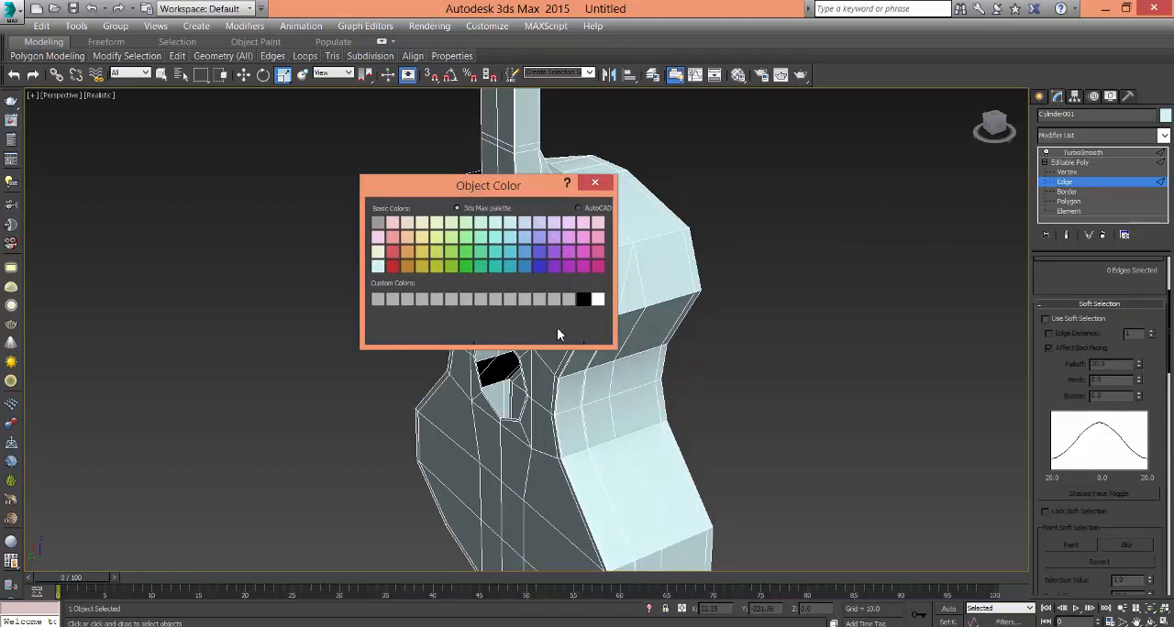
pyautogui.click(595, 342)
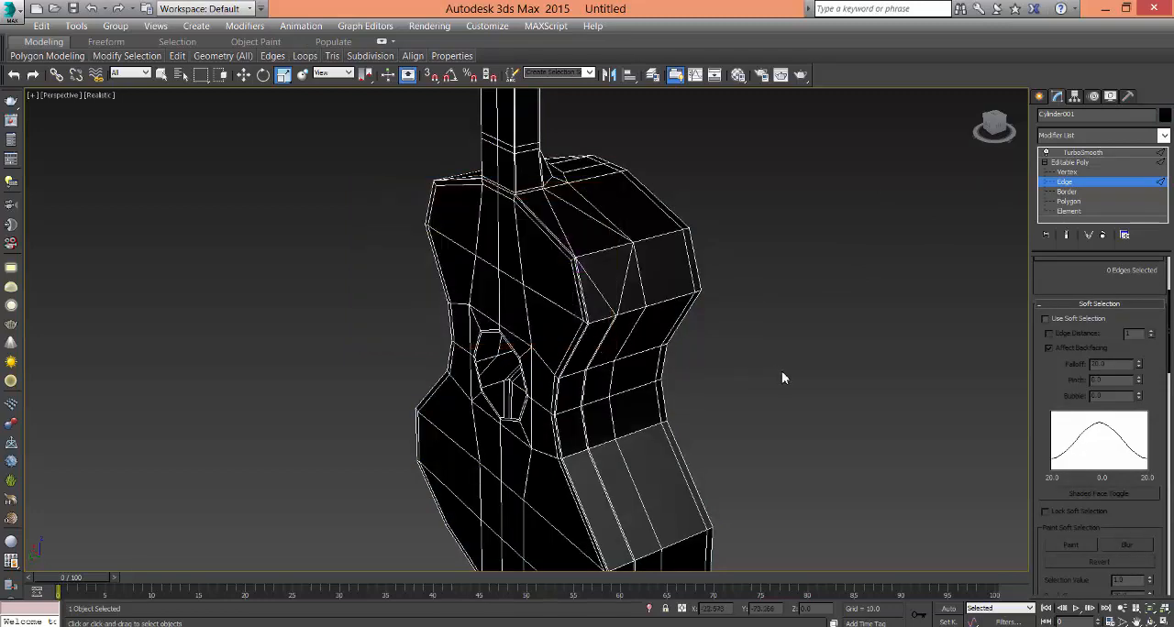
pyautogui.press('m')
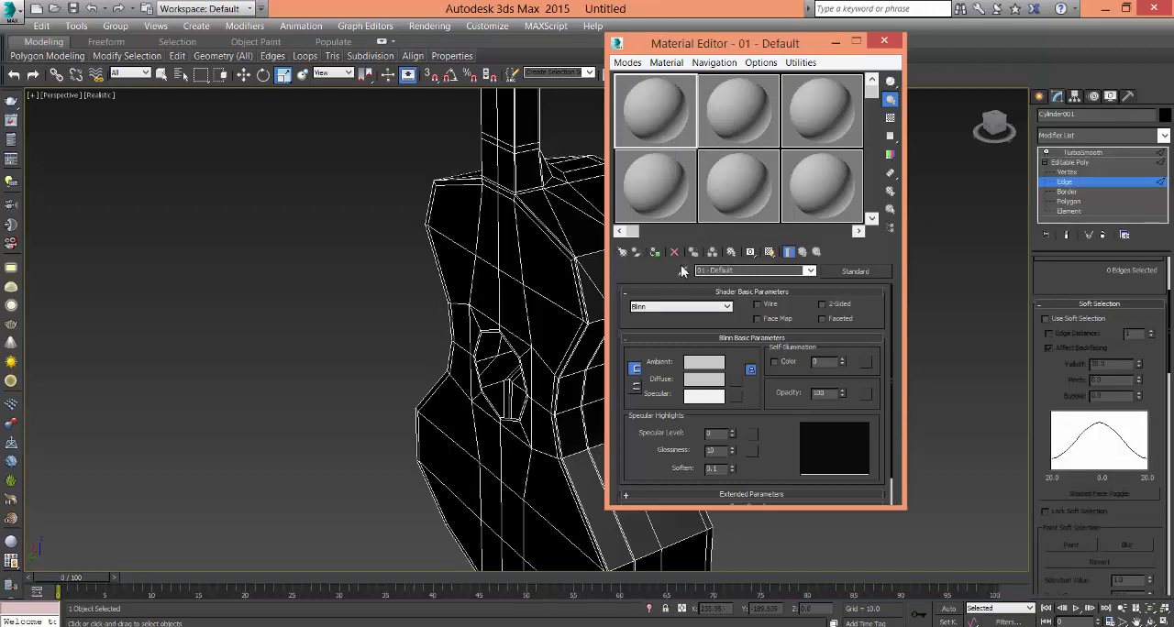
pyautogui.click(655, 253)
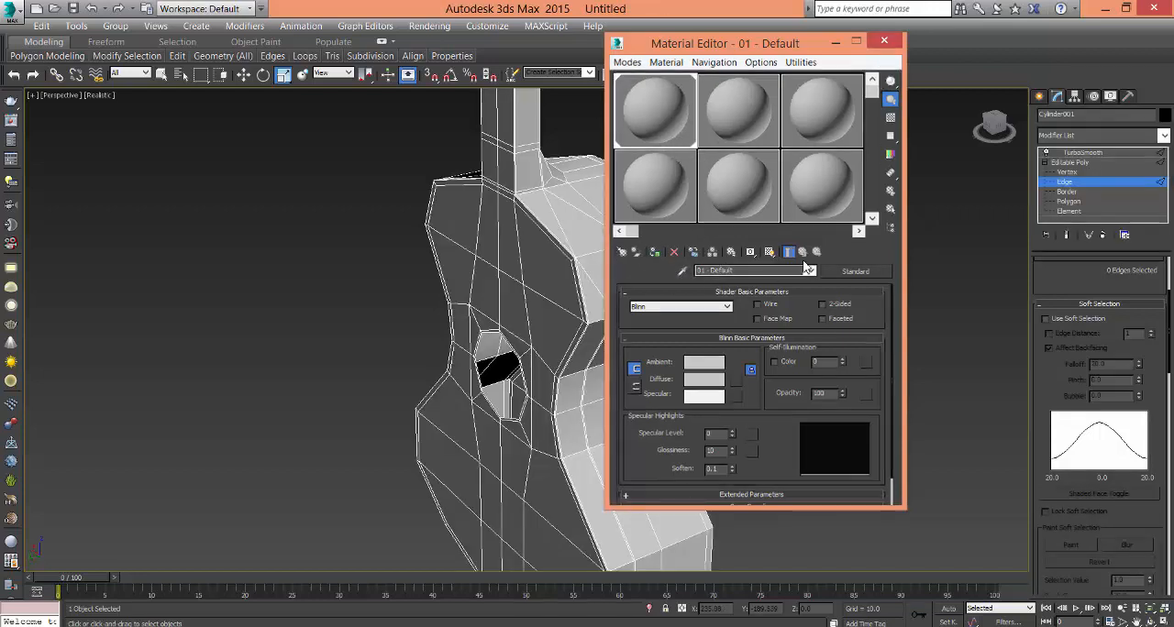
pyautogui.click(883, 41)
# - Select the loops of the extra supporting edges on both body sides and remove them
pyautogui.click(625, 279)
pyautogui.moveTo(704, 307); pyautogui.dragTo(678, 318, button='middle')
pyautogui.keyDown('ctrl'); pyautogui.click(609, 310); pyautogui.keyUp('ctrl')
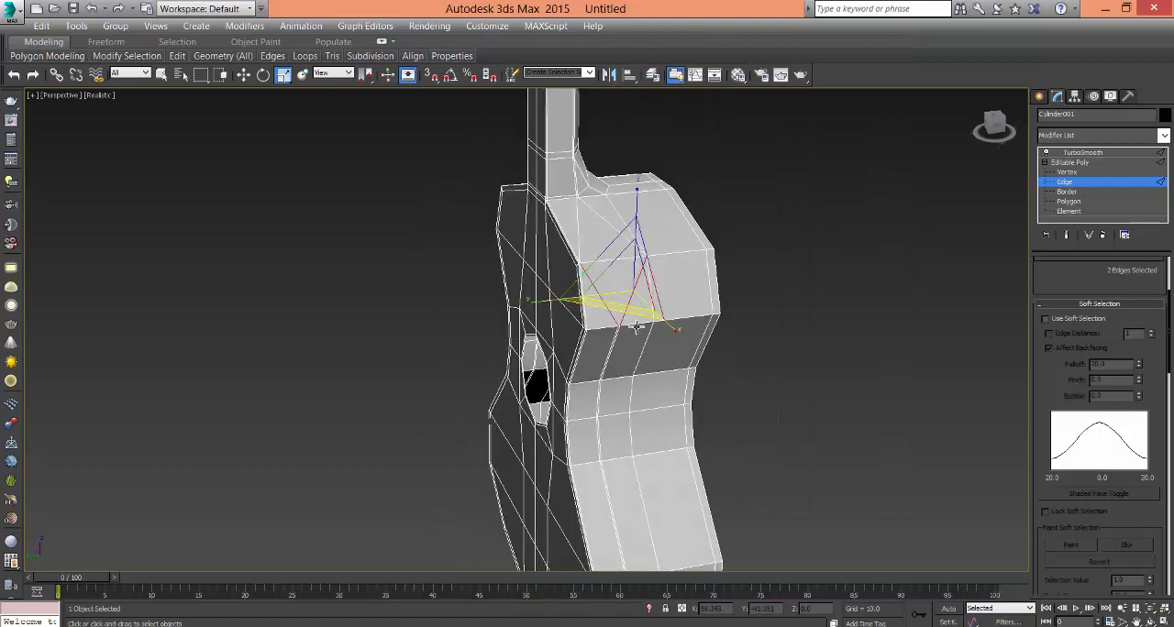
pyautogui.keyDown('alt'); pyautogui.moveTo(609, 309); pyautogui.dragTo(573, 326, button='middle'); pyautogui.keyUp('alt')
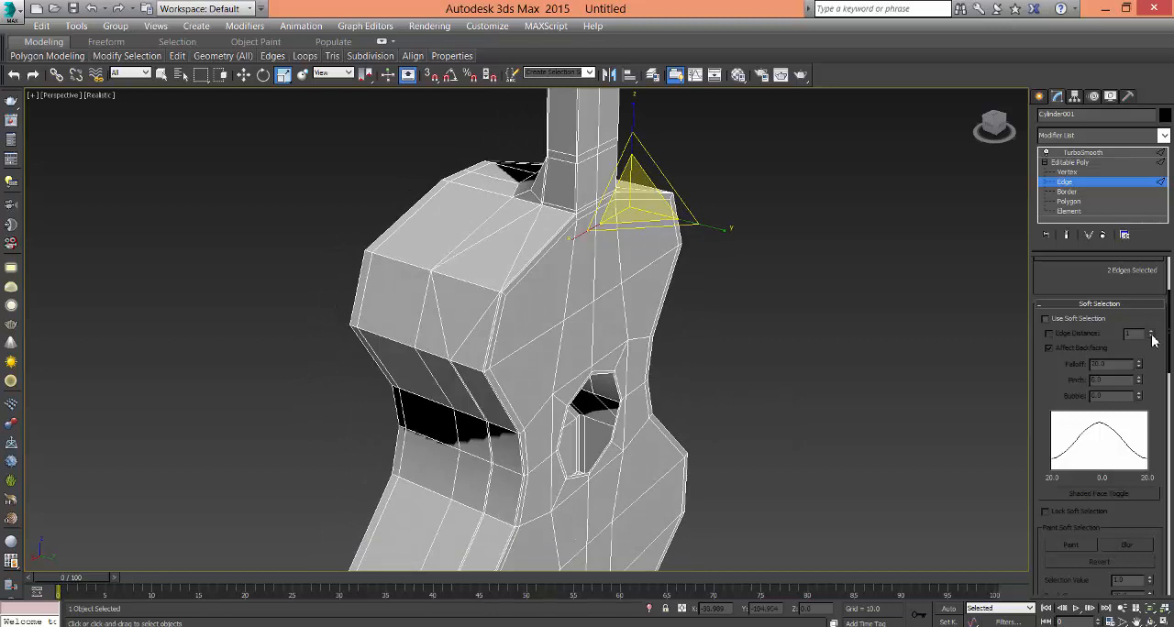
pyautogui.scroll(3, 1087, 310)
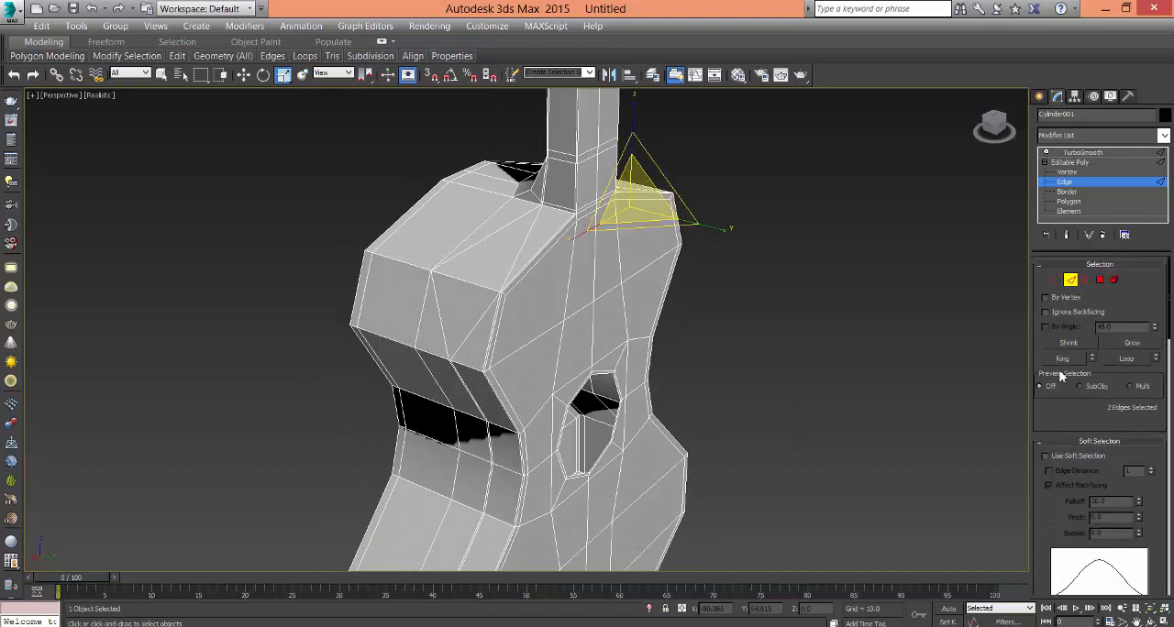
pyautogui.click(1126, 359)
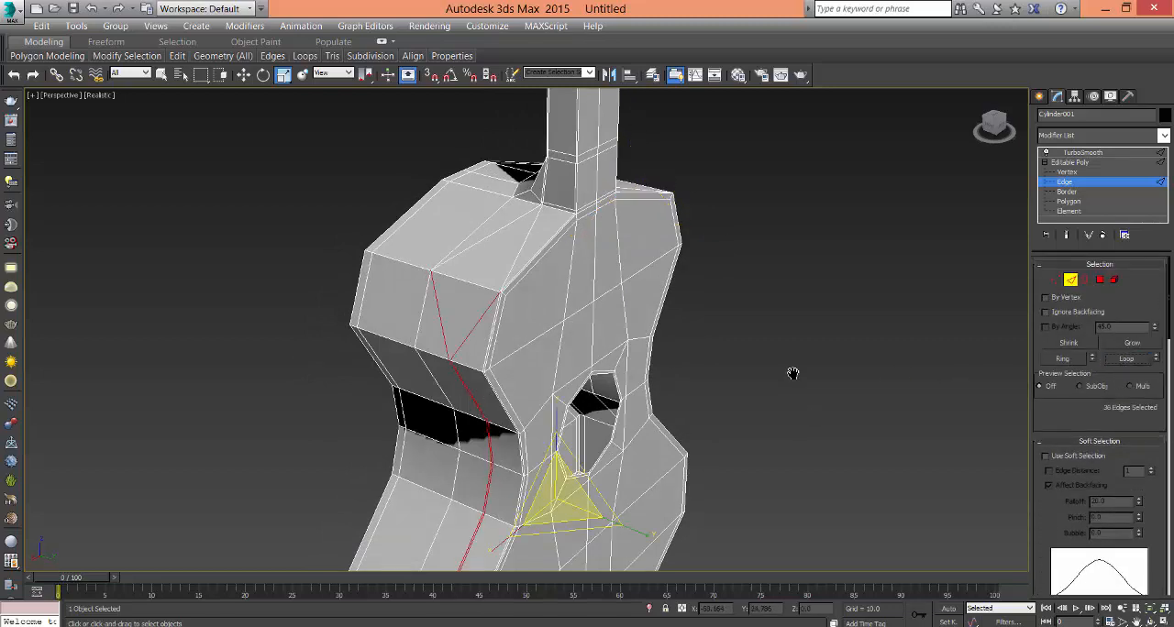
pyautogui.moveTo(793, 374); pyautogui.dragTo(780, 333, button='middle')
pyautogui.click(794, 384)
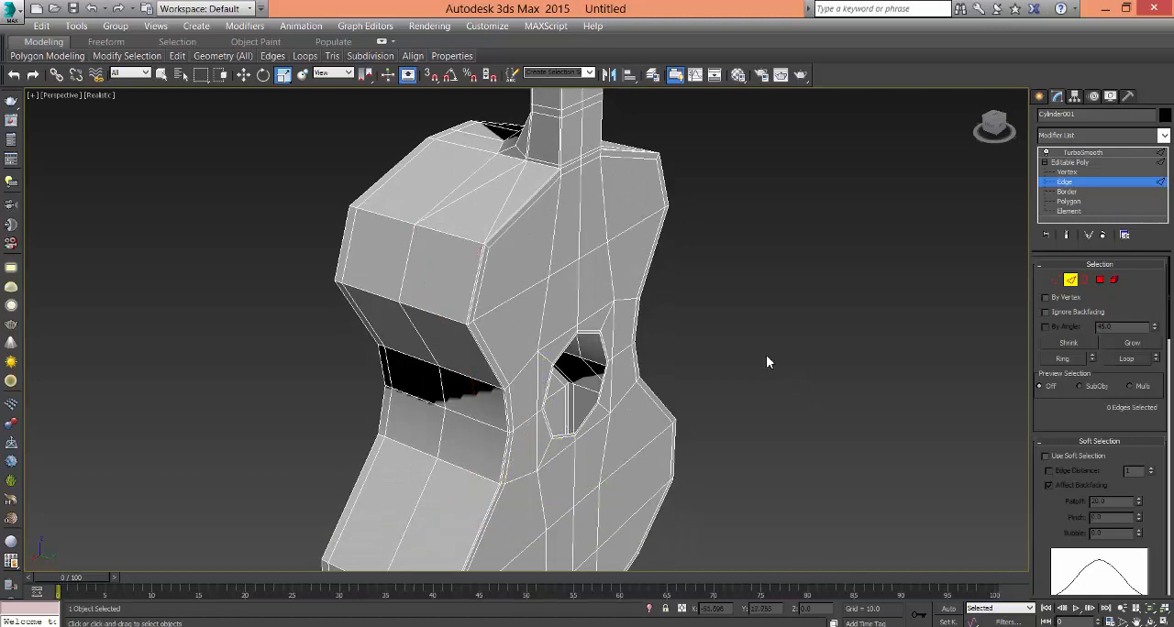
# - Examine the cleaned side walls, leave Edge level and check the smoothed guitar as a whole
pyautogui.keyDown('alt'); pyautogui.moveTo(719, 401); pyautogui.dragTo(778, 406, button='middle'); pyautogui.keyUp('alt')
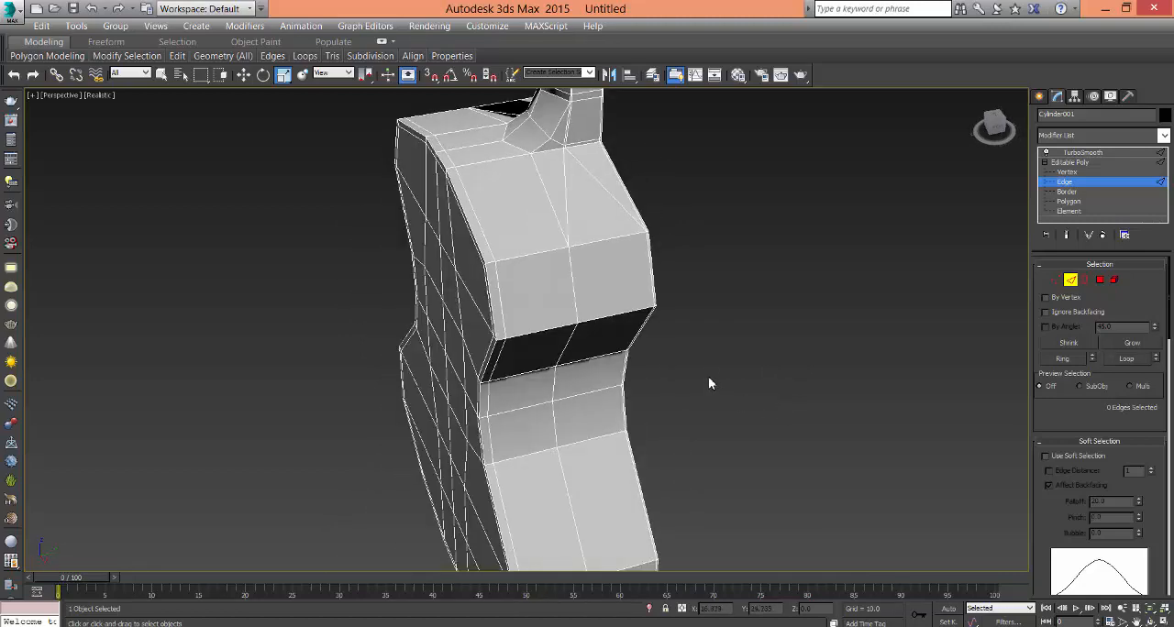
pyautogui.keyDown('alt'); pyautogui.moveTo(767, 368); pyautogui.dragTo(710, 372, button='middle'); pyautogui.keyUp('alt')
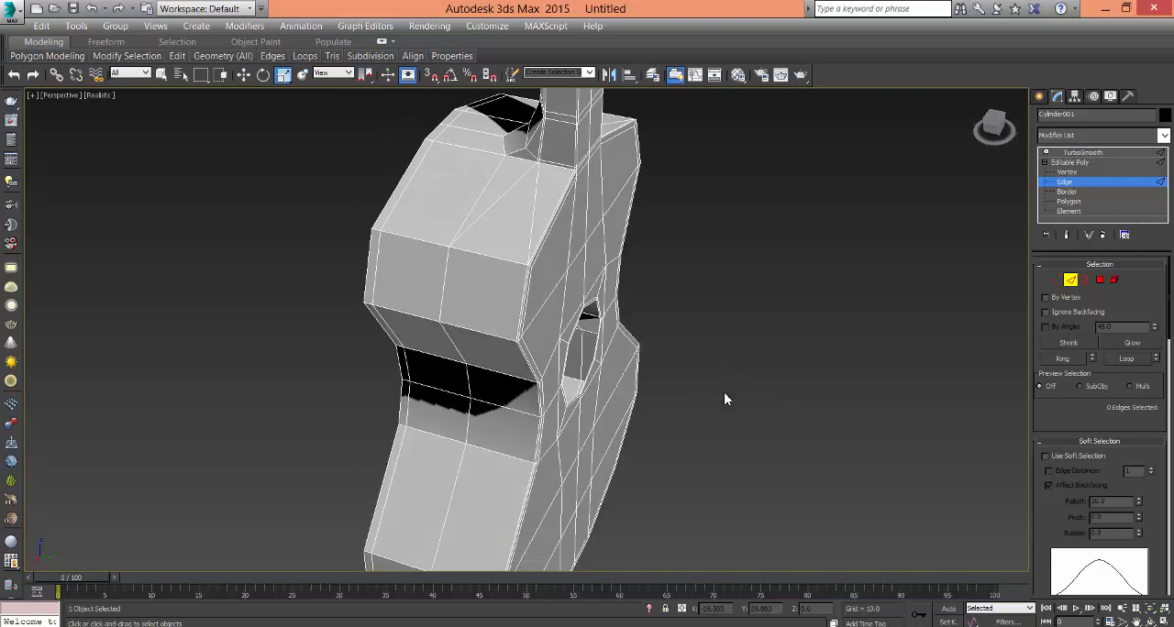
pyautogui.scroll(-4, 798, 471)
pyautogui.keyDown('alt'); pyautogui.moveTo(794, 474); pyautogui.dragTo(778, 362, button='middle'); pyautogui.keyUp('alt')
pyautogui.click(1064, 163)
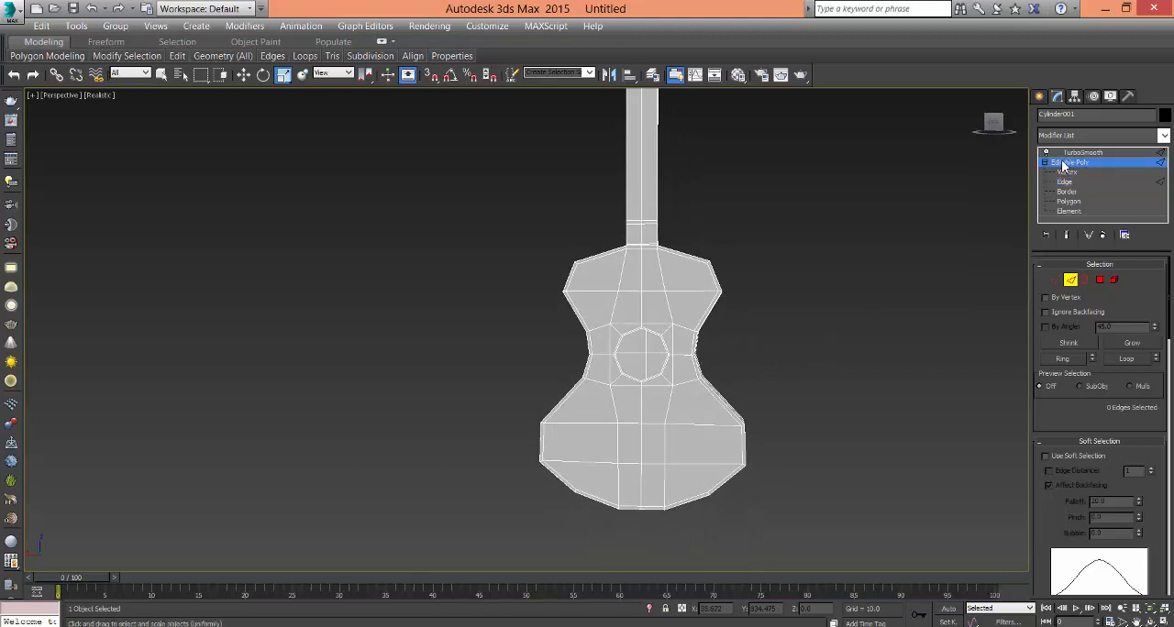
pyautogui.click(767, 396)
pyautogui.scroll(-5, 713, 404)
pyautogui.moveTo(713, 404); pyautogui.dragTo(728, 438, button='middle')
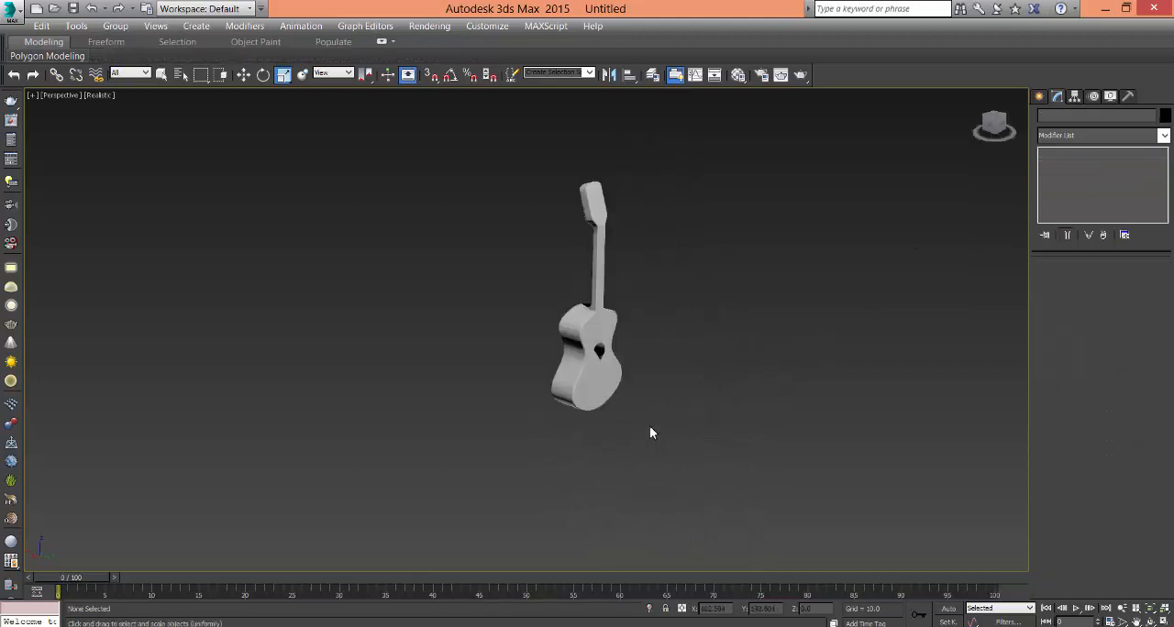
pyautogui.scroll(4, 650, 427)
pyautogui.moveTo(647, 475); pyautogui.dragTo(683, 567, button='middle')
# - Select the guitar, check the thin rim of the sound hole and apply a Shell modifier on top of TurboSmooth
pyautogui.click(600, 389)
pyautogui.scroll(3, 686, 446)
pyautogui.moveTo(615, 407); pyautogui.dragTo(631, 420, button='middle')
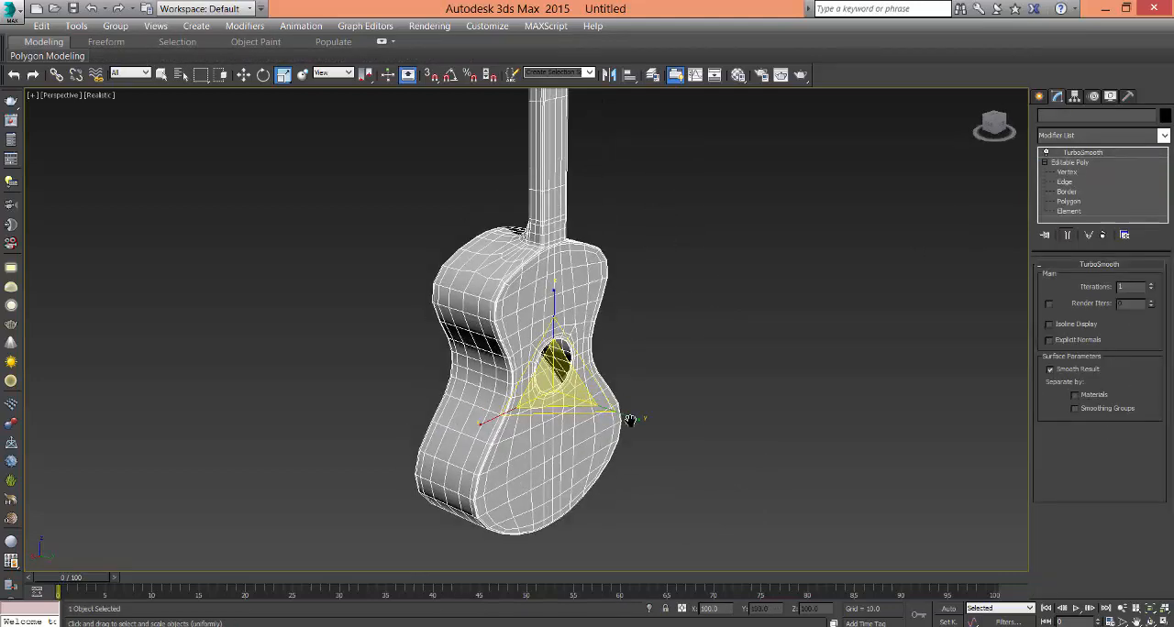
pyautogui.scroll(6, 620, 403)
pyautogui.scroll(2, 569, 335)
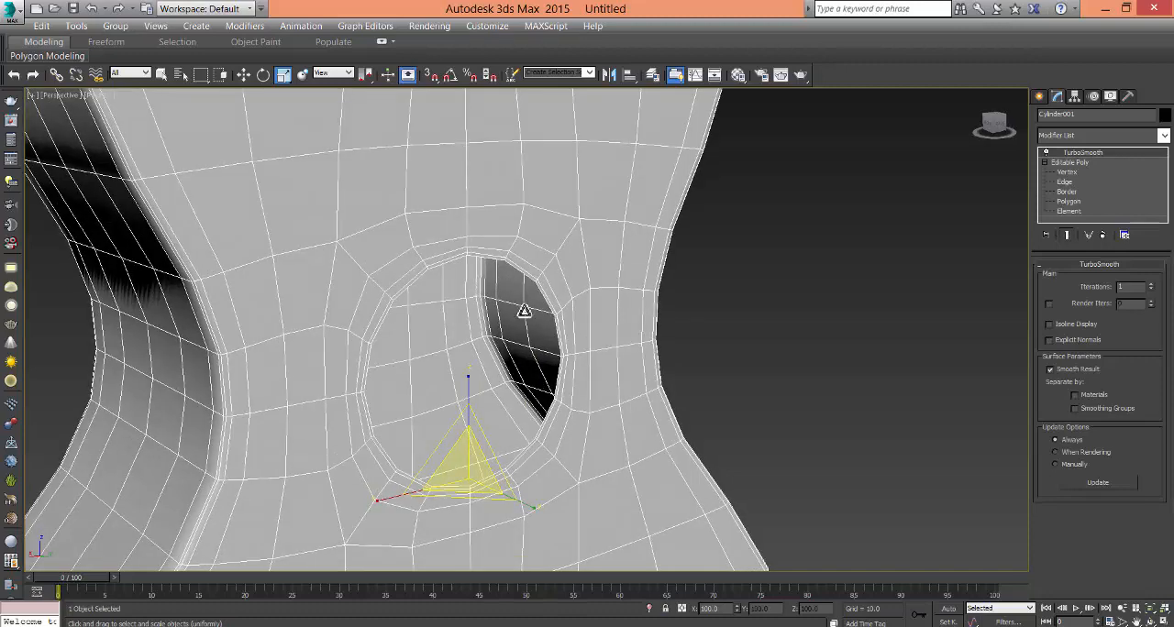
pyautogui.keyDown('alt'); pyautogui.moveTo(611, 347); pyautogui.dragTo(600, 360, button='middle'); pyautogui.keyUp('alt')
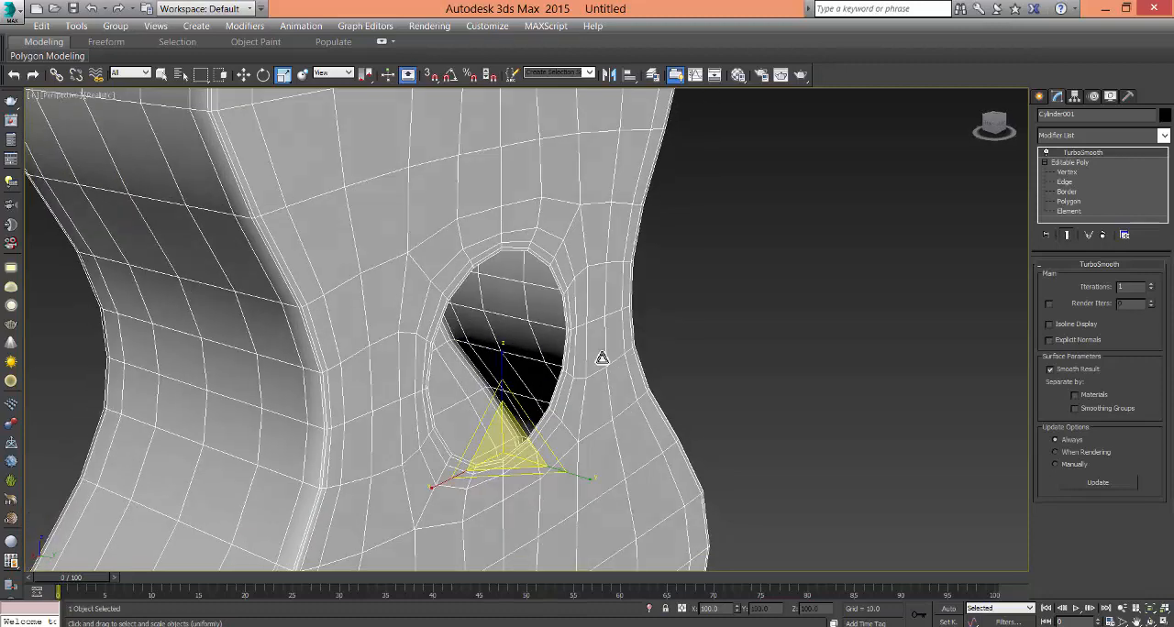
pyautogui.click(1090, 136)
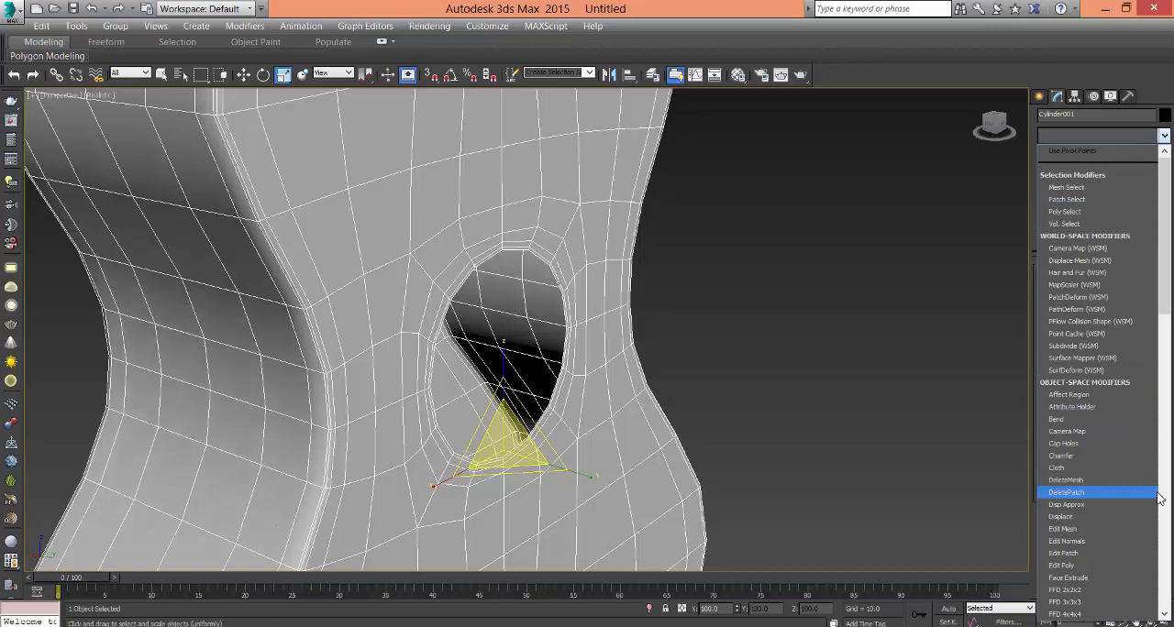
pyautogui.press('s')
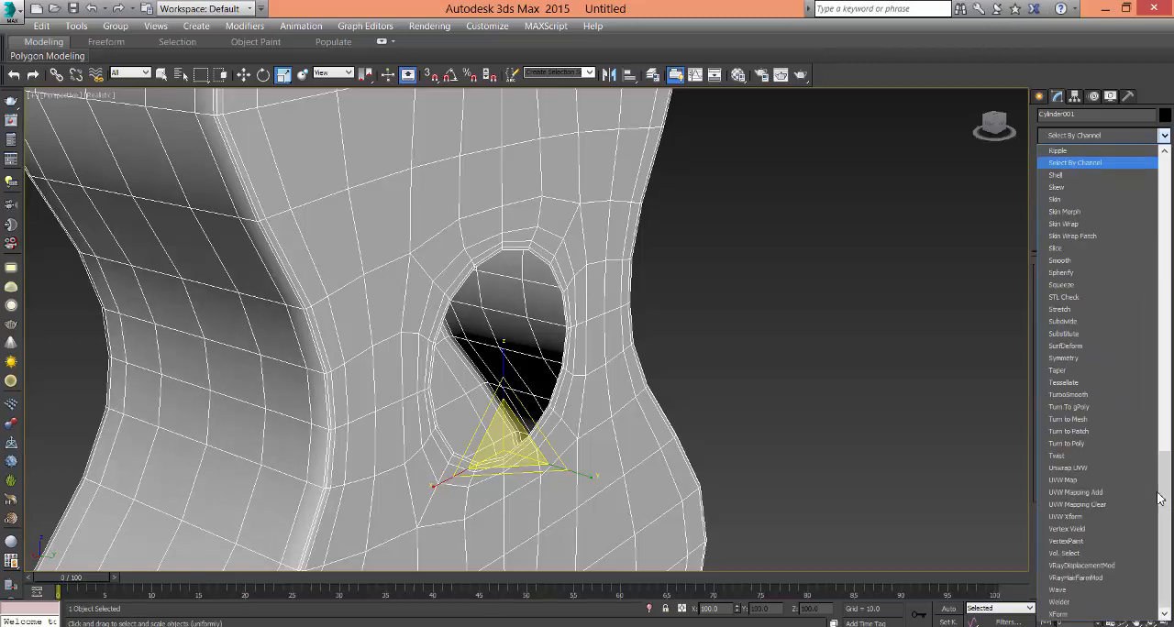
pyautogui.click(1096, 175)
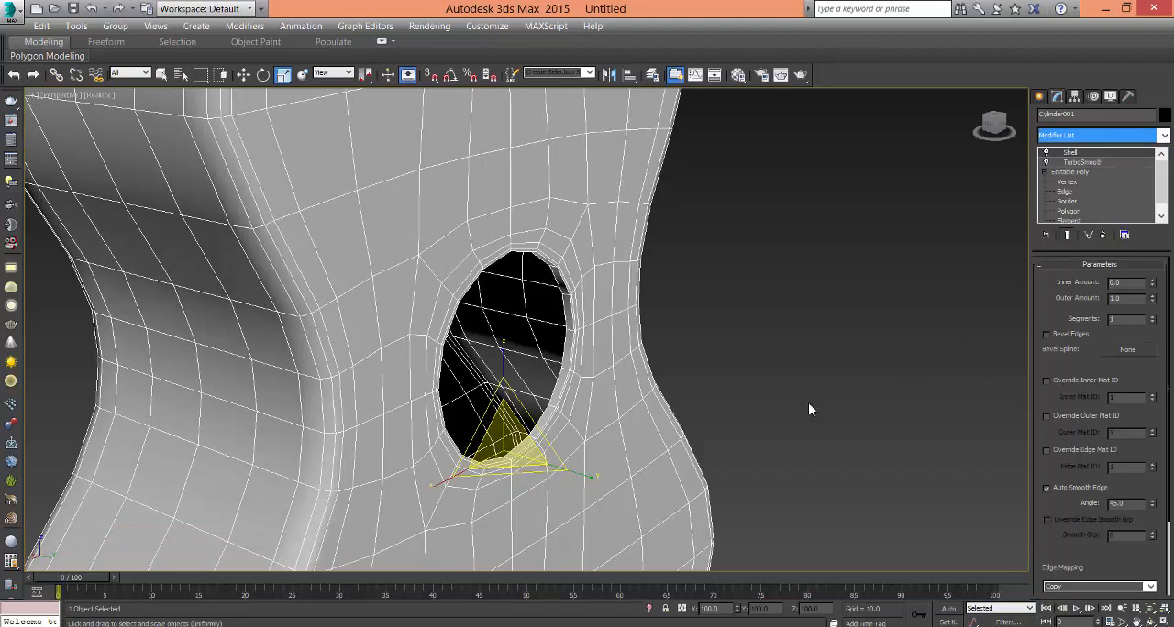
# - Set the Shell modifier's outer amount to 0.28, keeping the wall of the guitar thin
pyautogui.keyDown('alt'); pyautogui.moveTo(808, 403); pyautogui.dragTo(996, 342, button='middle'); pyautogui.keyUp('alt')
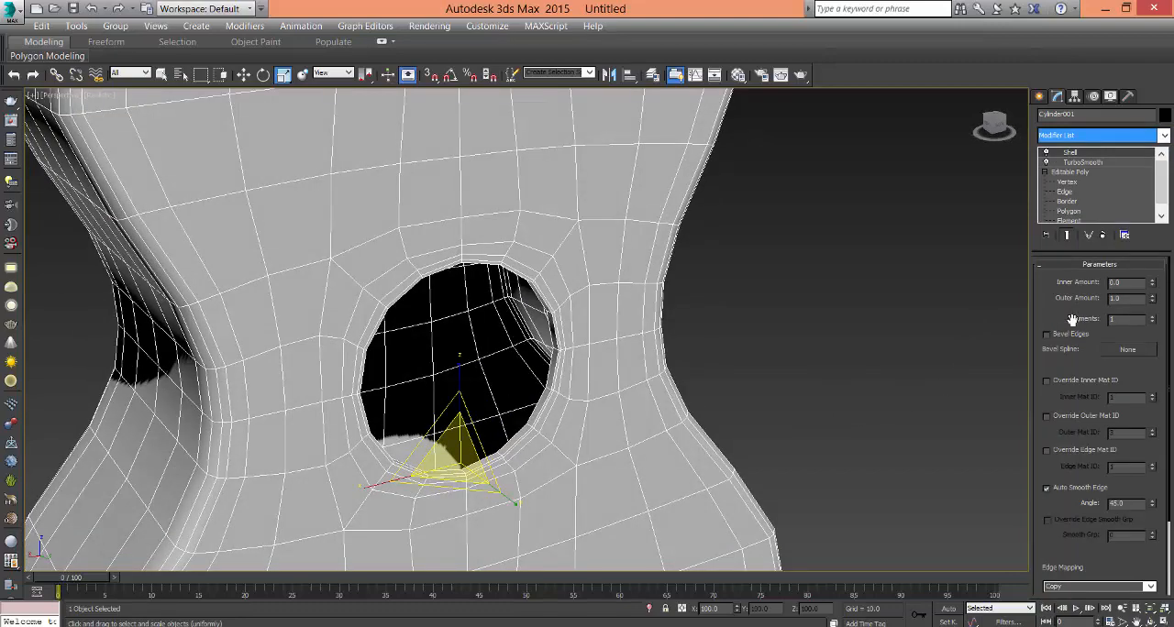
pyautogui.click(845, 398)
pyautogui.click(649, 450)
pyautogui.scroll(-4, 657, 450)
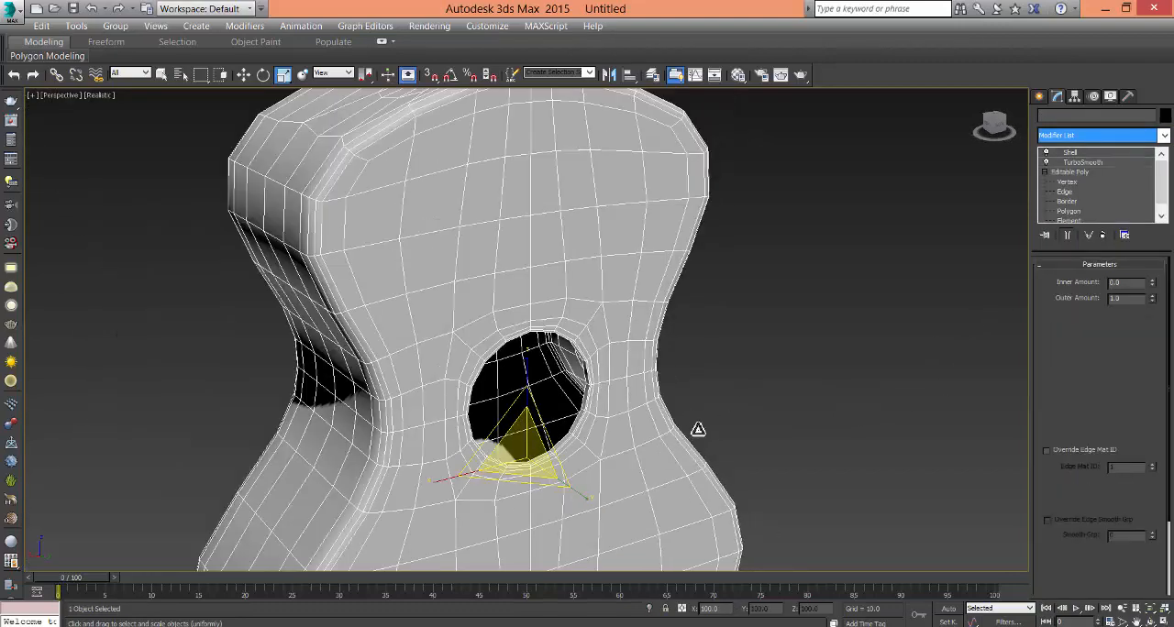
pyautogui.keyDown('alt'); pyautogui.moveTo(698, 430); pyautogui.dragTo(668, 379, button='middle'); pyautogui.keyUp('alt')
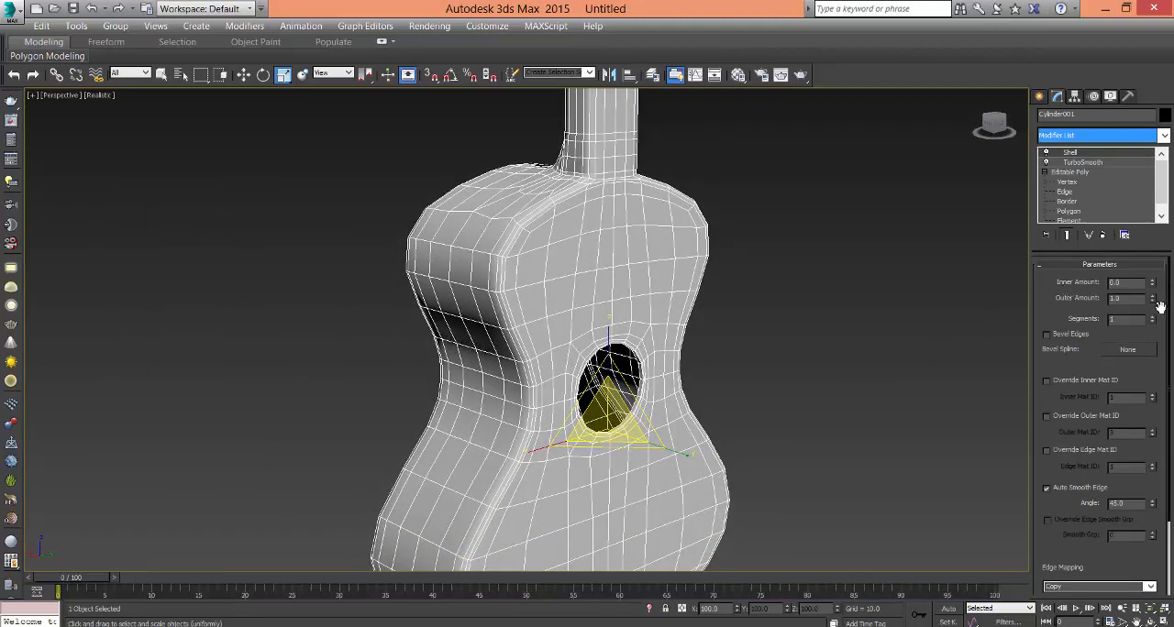
pyautogui.rightClick(1153, 300)
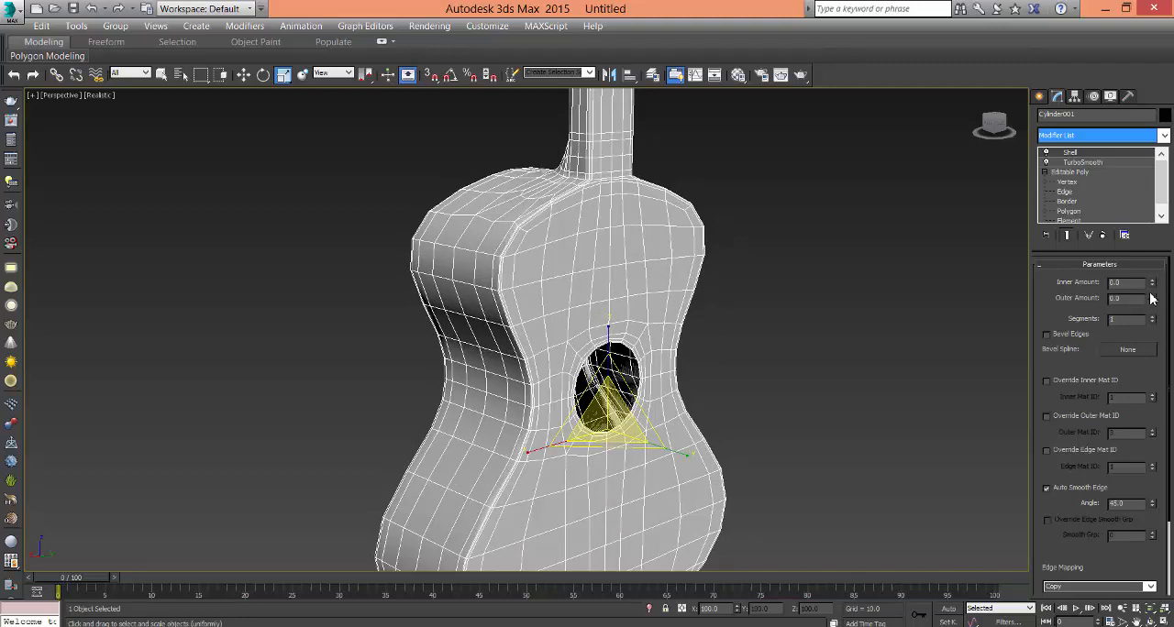
pyautogui.moveTo(1154, 302); pyautogui.dragTo(1167, 279)
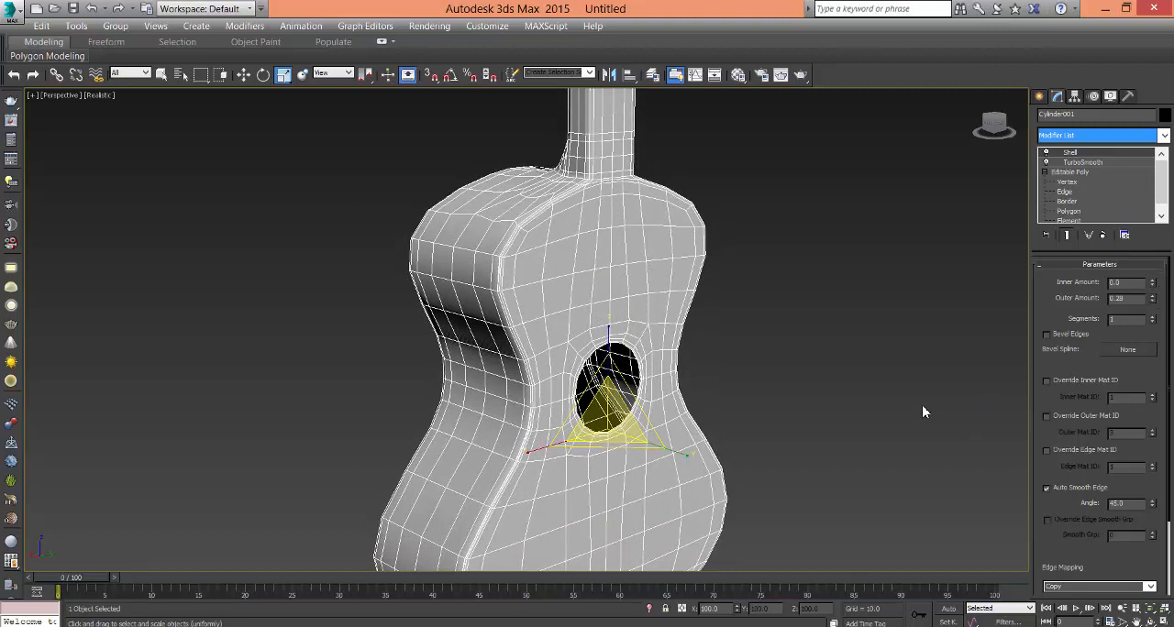
# - Check the shelled body and move TurboSmooth above Shell in the guitar's modifier stack
pyautogui.click(763, 405)
pyautogui.moveTo(762, 404); pyautogui.dragTo(818, 392, button='middle')
pyautogui.scroll(3, 818, 393)
pyautogui.moveTo(694, 394)
pyautogui.keyDown('alt'); pyautogui.mouseDown(button='middle')
pyautogui.moveTo(667, 418)
pyautogui.moveTo(579, 364)
pyautogui.moveTo(611, 440)
pyautogui.moveTo(742, 391)
pyautogui.moveTo(716, 396)
pyautogui.moveTo(779, 467)
pyautogui.moveTo(771, 416)
pyautogui.moveTo(758, 470)
pyautogui.moveTo(786, 505)
pyautogui.moveTo(782, 410)
pyautogui.moveTo(699, 479)
pyautogui.moveTo(727, 377)
pyautogui.moveTo(705, 375)
pyautogui.mouseUp(button='middle'); pyautogui.keyUp('alt')
pyautogui.click(682, 426)
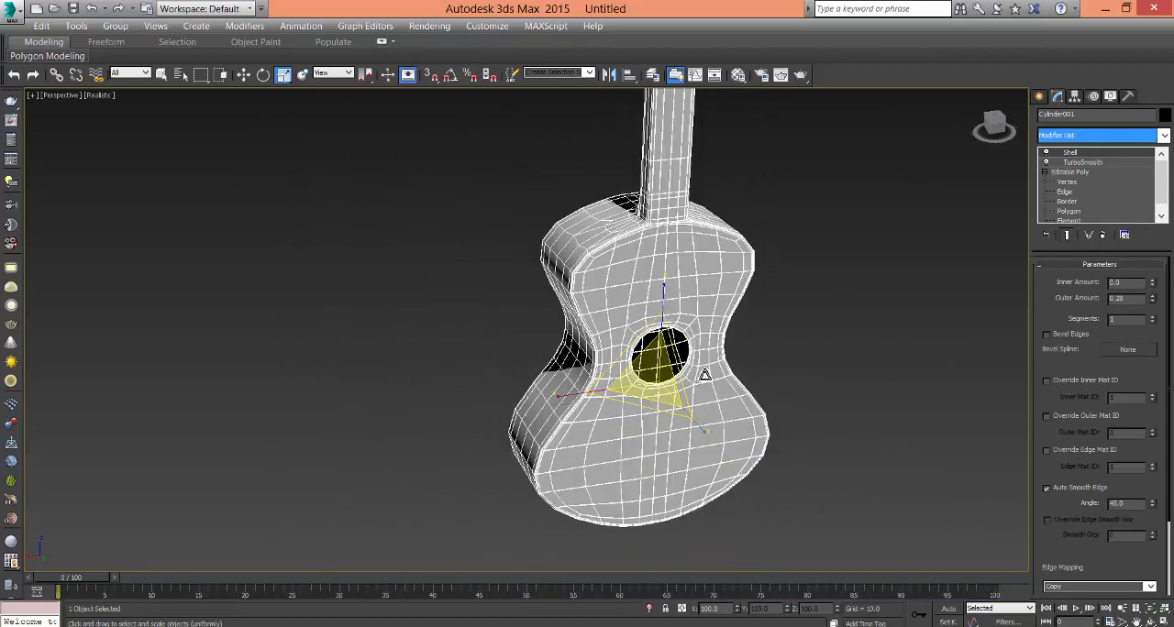
pyautogui.click(831, 365)
pyautogui.click(718, 439)
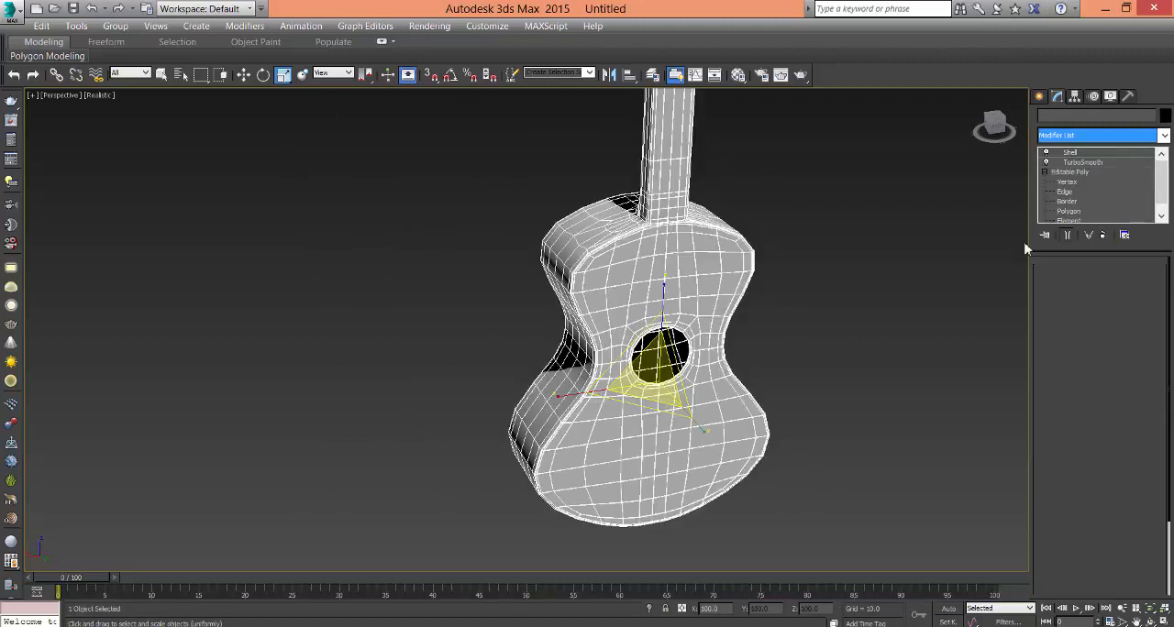
pyautogui.moveTo(1084, 162); pyautogui.dragTo(1082, 152)
pyautogui.click(850, 369)
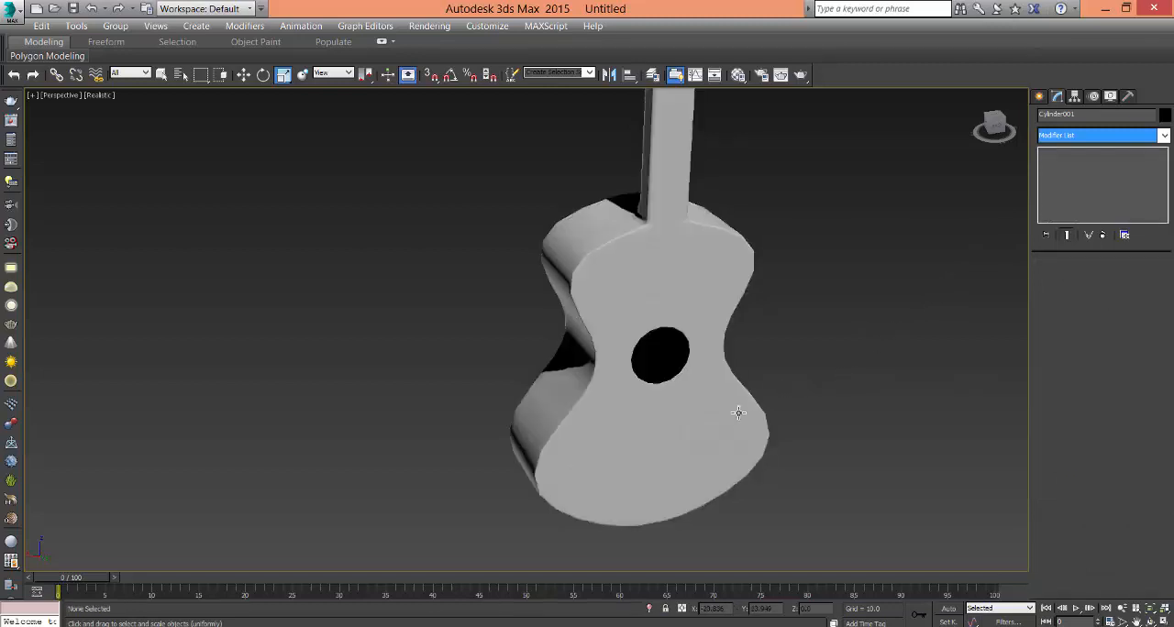
# - Set the guitar's TurboSmooth iterations to 2 and examine the whole smoothed model
pyautogui.click(727, 431)
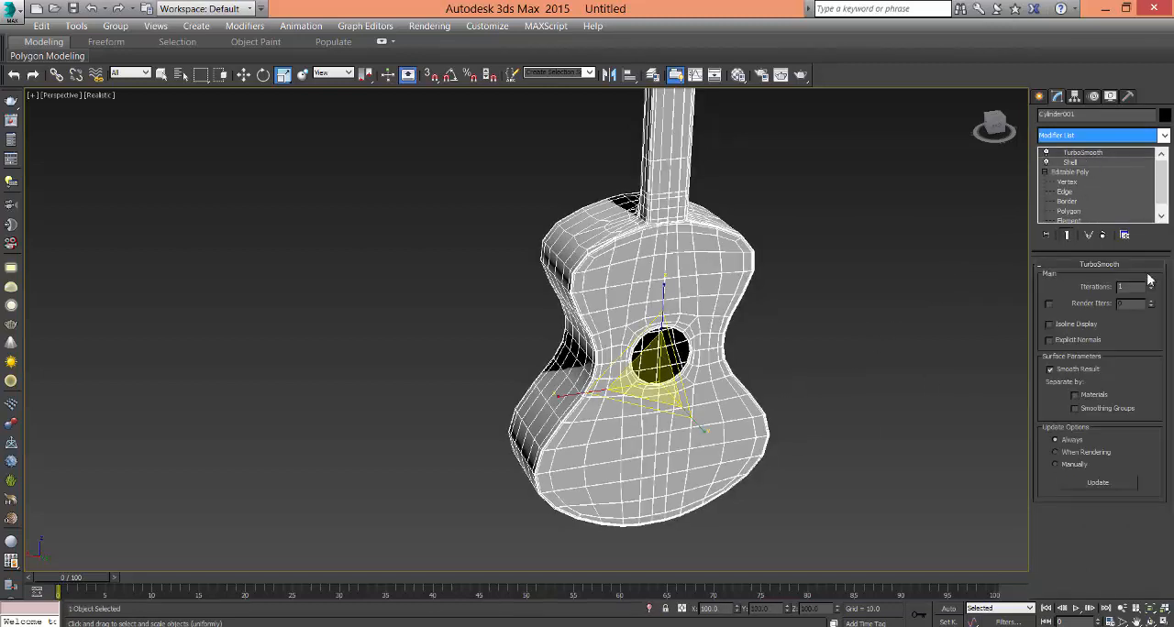
pyautogui.click(1153, 285)
pyautogui.click(778, 476)
pyautogui.moveTo(778, 465)
pyautogui.mouseDown(button='middle')
pyautogui.moveTo(774, 503)
pyautogui.moveTo(778, 453)
pyautogui.moveTo(724, 485)
pyautogui.moveTo(666, 490)
pyautogui.moveTo(760, 480)
pyautogui.mouseUp(button='middle')
pyautogui.click(550, 500)
pyautogui.press('z')
pyautogui.click(627, 465)
pyautogui.click(579, 466)
pyautogui.keyDown('alt'); pyautogui.moveTo(580, 466); pyautogui.dragTo(628, 472, button='middle'); pyautogui.keyUp('alt')
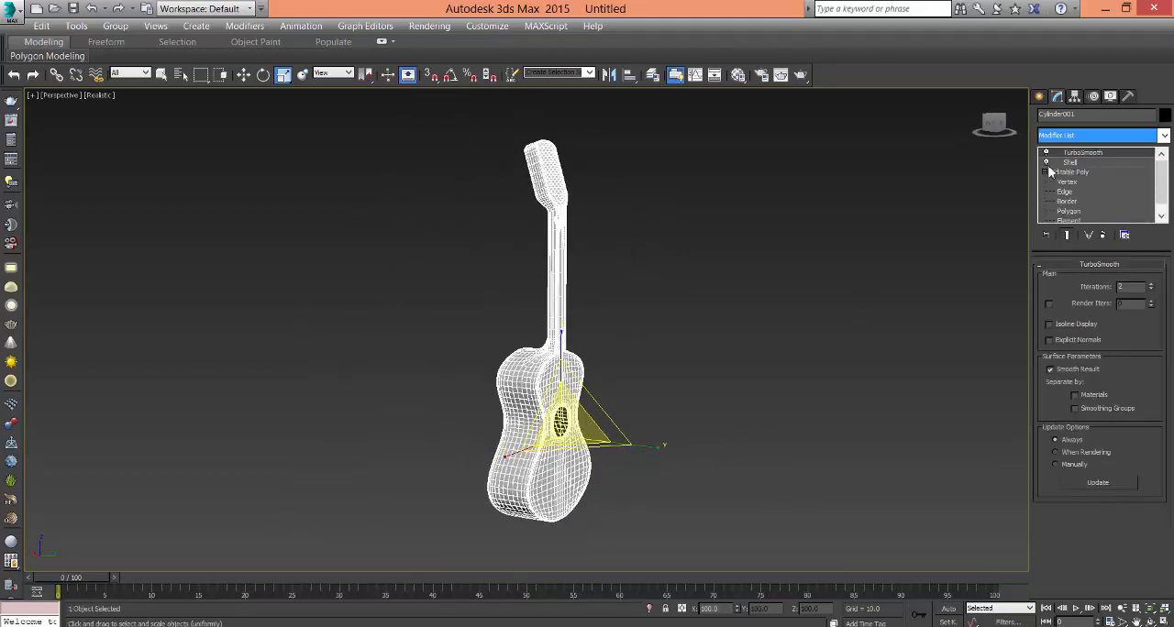
# - Center the guitar's pivot to the object with Affect Pivot Only, and leave pivot editing
pyautogui.click(1075, 96)
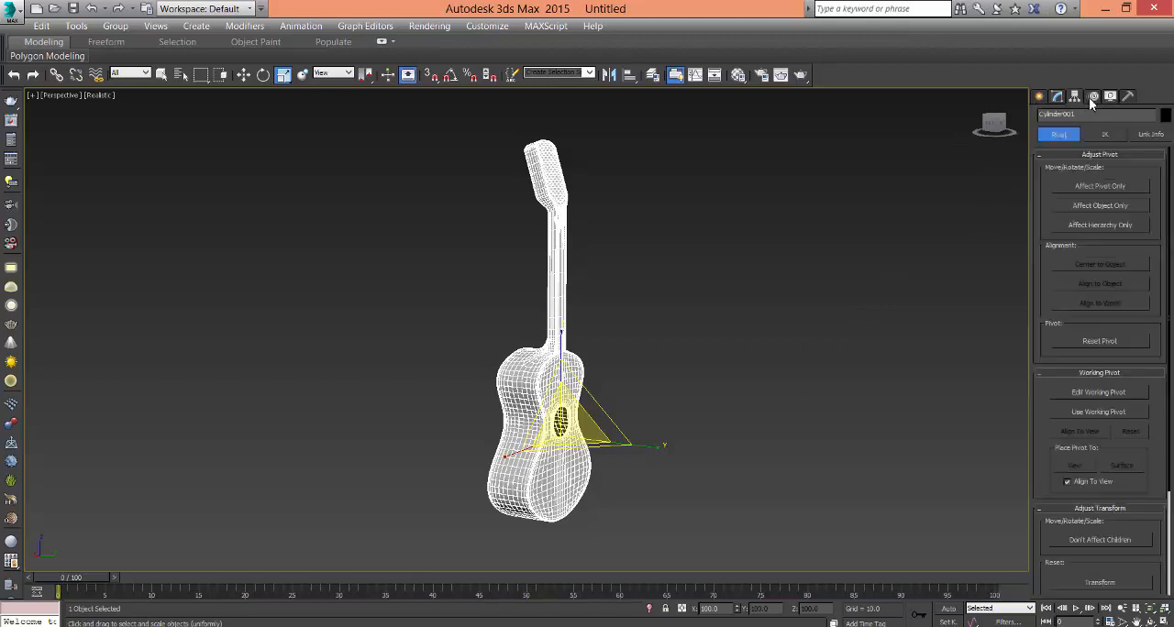
pyautogui.click(1091, 96)
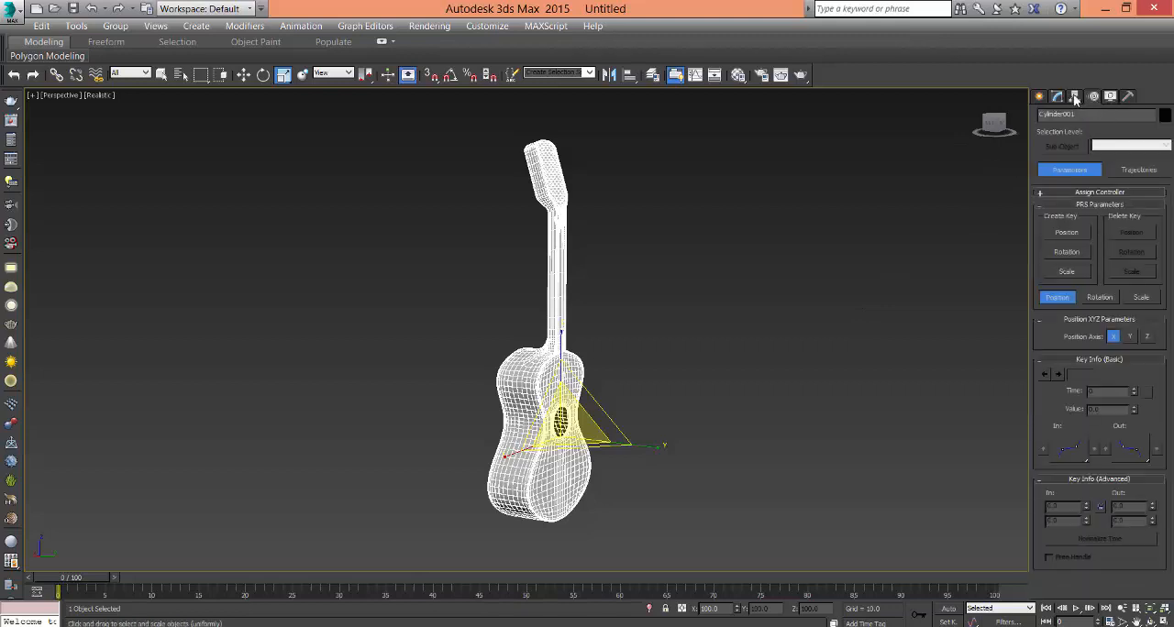
pyautogui.click(1075, 96)
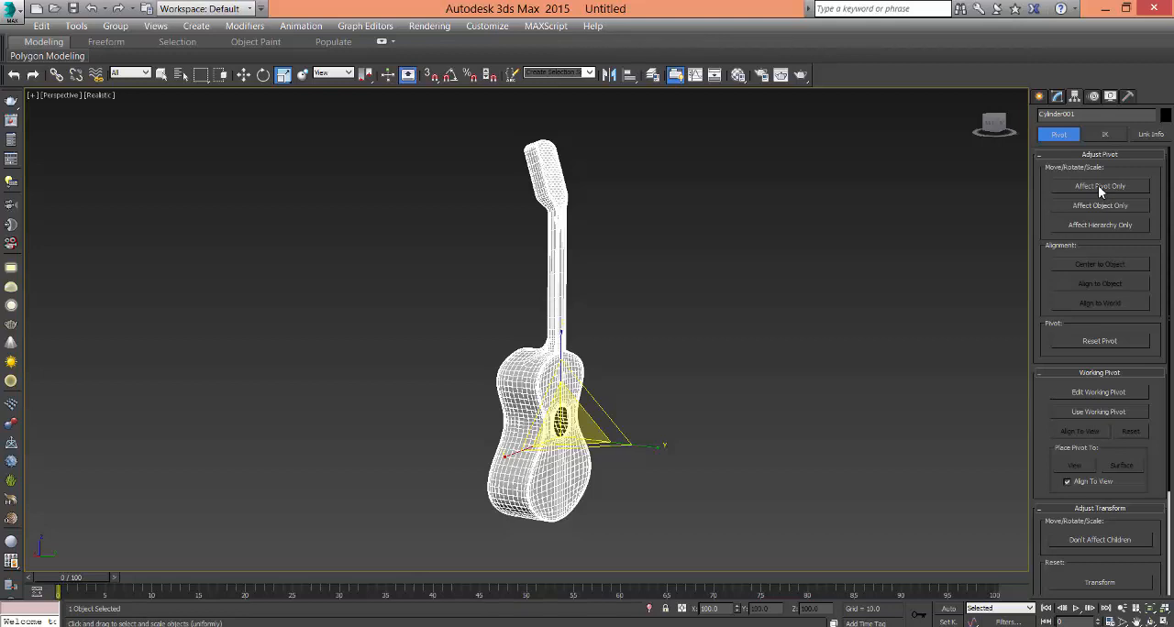
pyautogui.click(1098, 187)
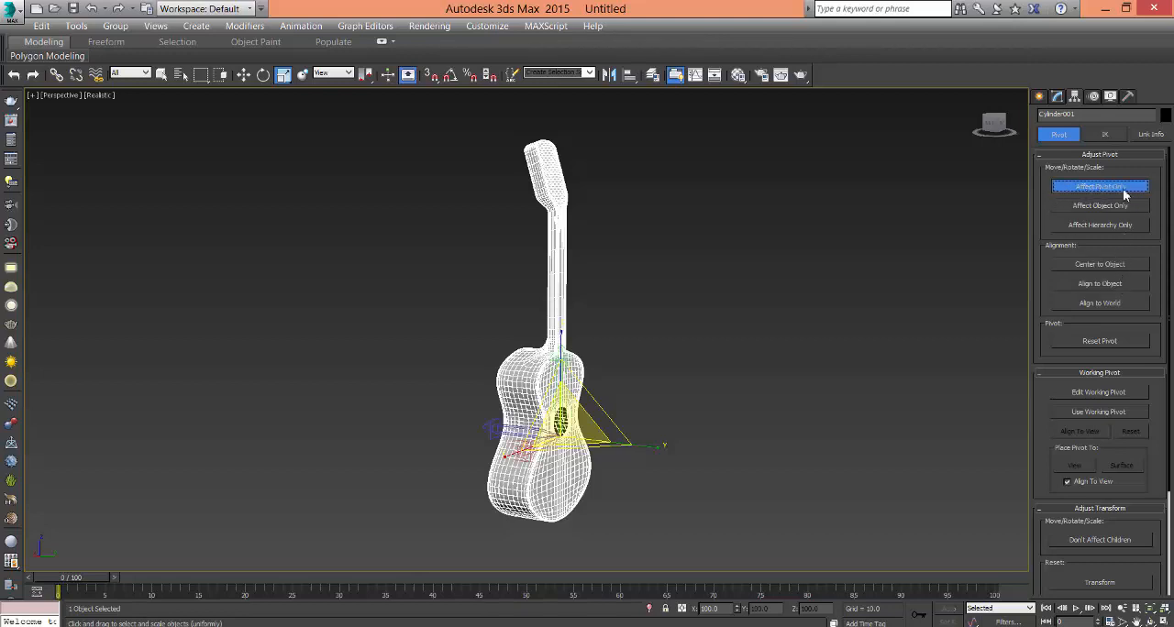
pyautogui.click(1096, 264)
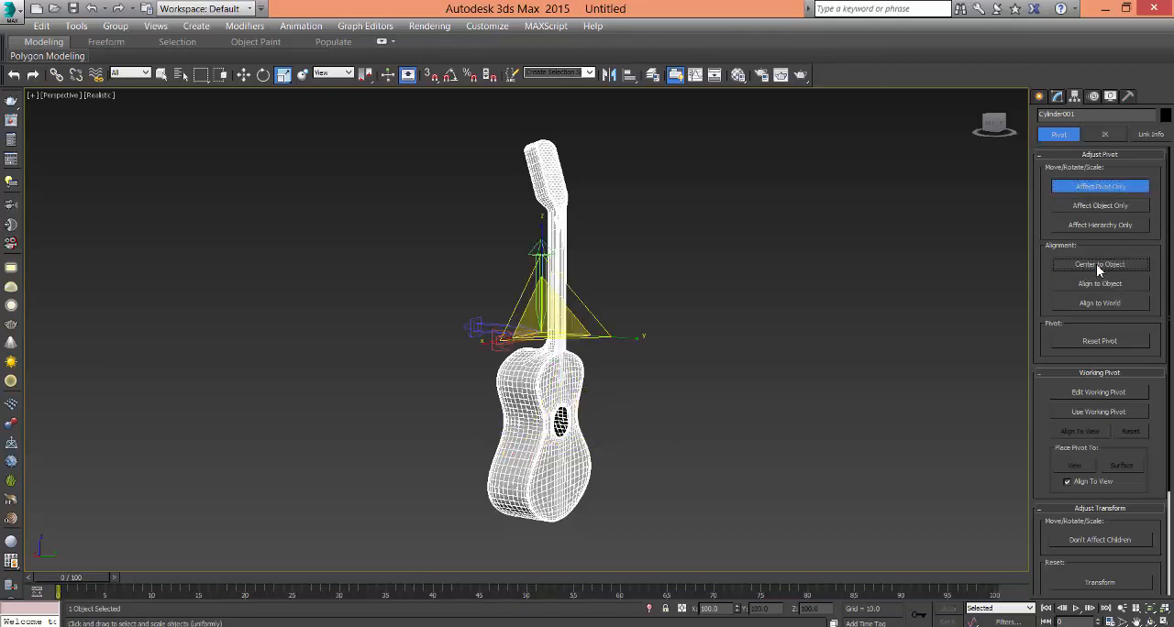
pyautogui.click(1108, 191)
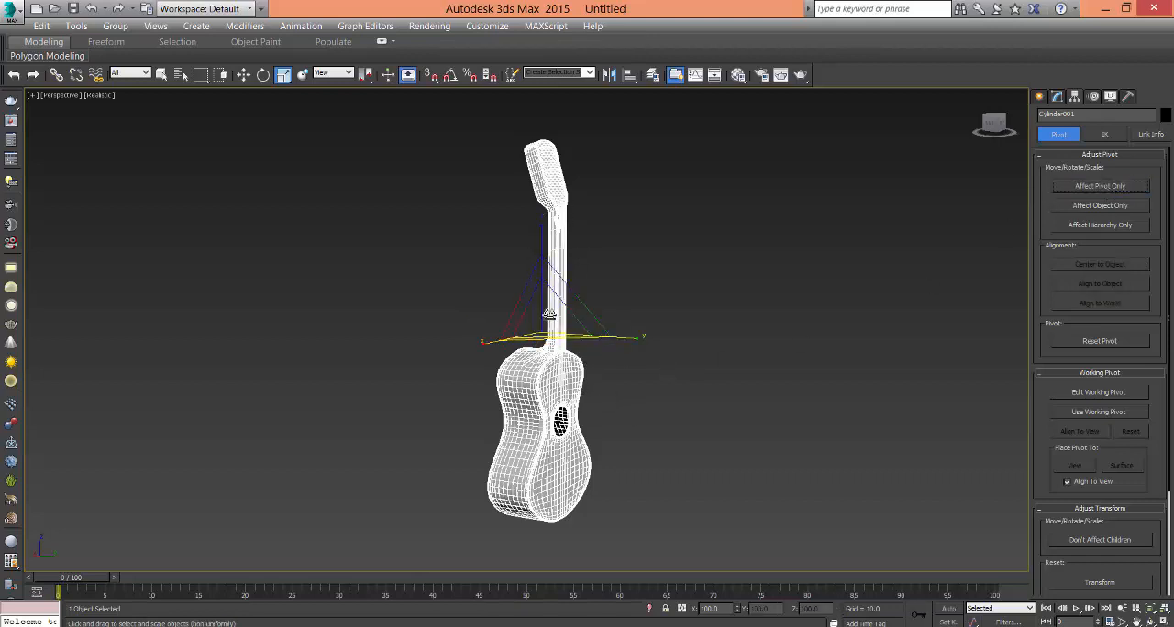
# - Turn on Auto Key for the guitar's animation and move the time slider to frame 50
pyautogui.click(1039, 96)
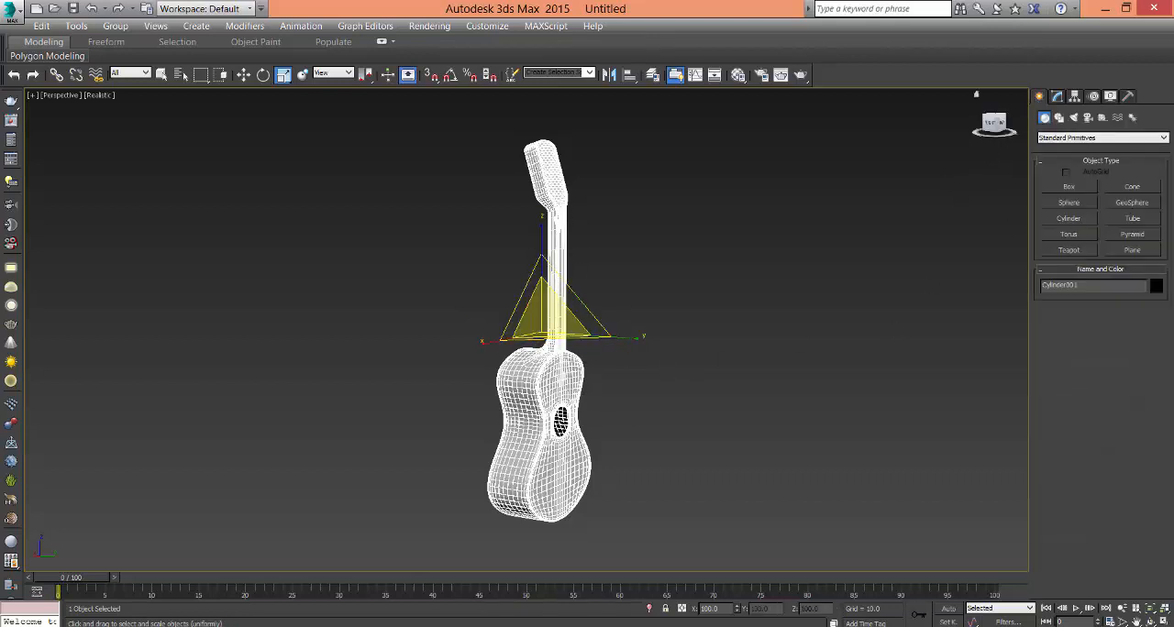
pyautogui.click(948, 609)
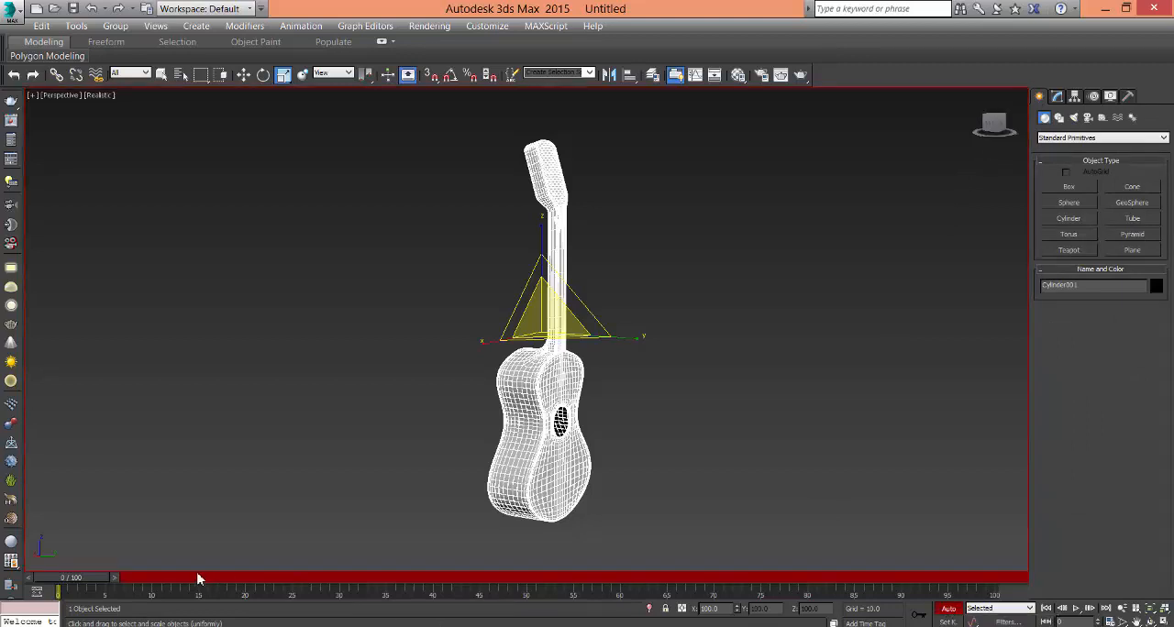
pyautogui.moveTo(87, 578); pyautogui.dragTo(513, 577)
pyautogui.moveTo(527, 624); pyautogui.dragTo(543, 623)
pyautogui.moveTo(518, 580); pyautogui.dragTo(525, 586)
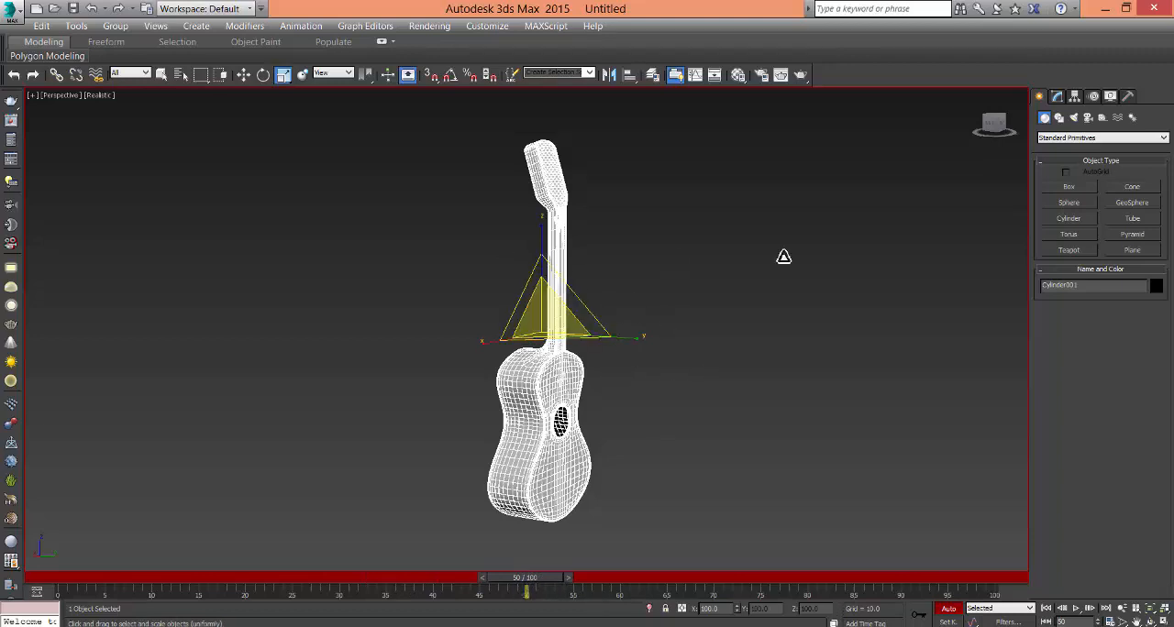
# - With angle snap on, rotate the guitar one full turn about its Z axis at frame 50, and turn Auto Key off
pyautogui.click(263, 75)
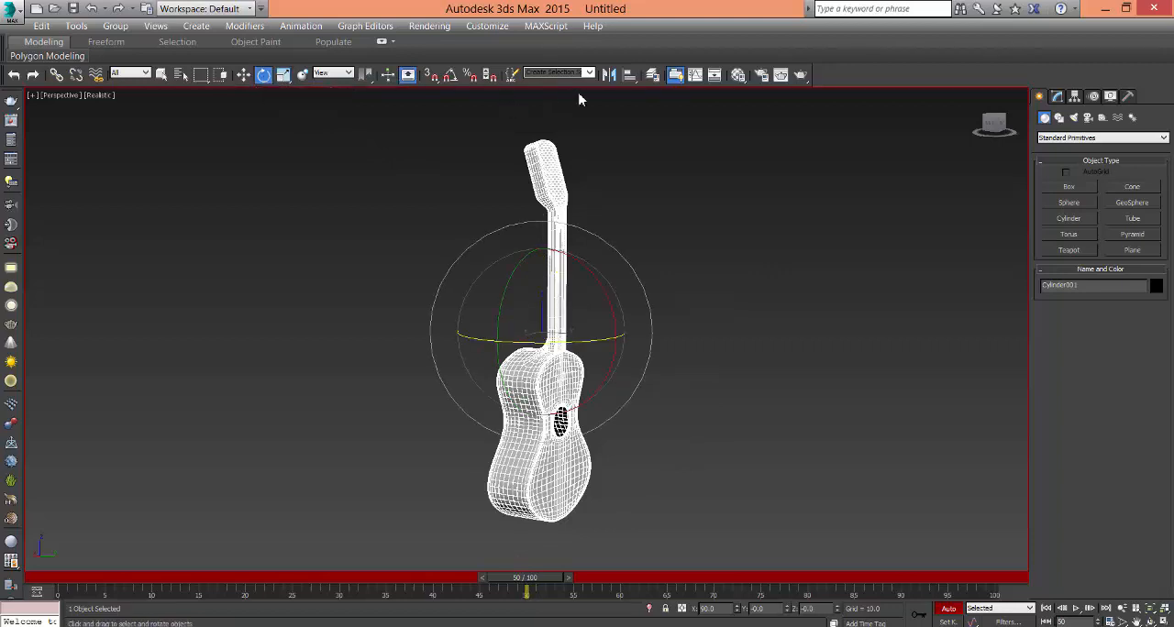
pyautogui.click(451, 77)
pyautogui.moveTo(530, 345); pyautogui.dragTo(746, 367)
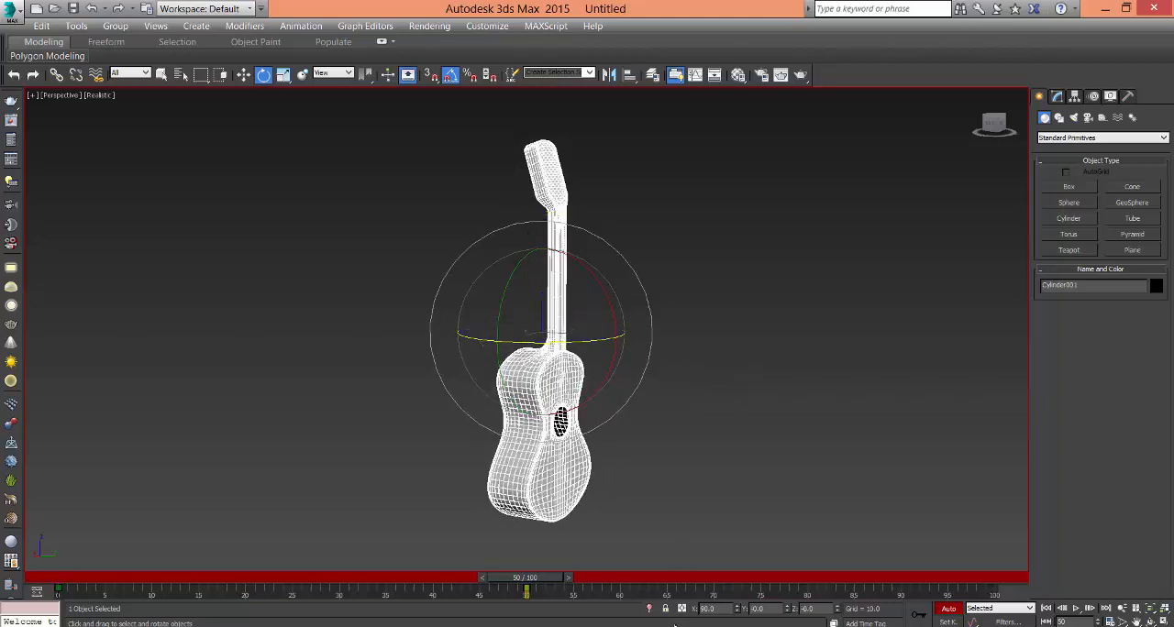
pyautogui.click(944, 612)
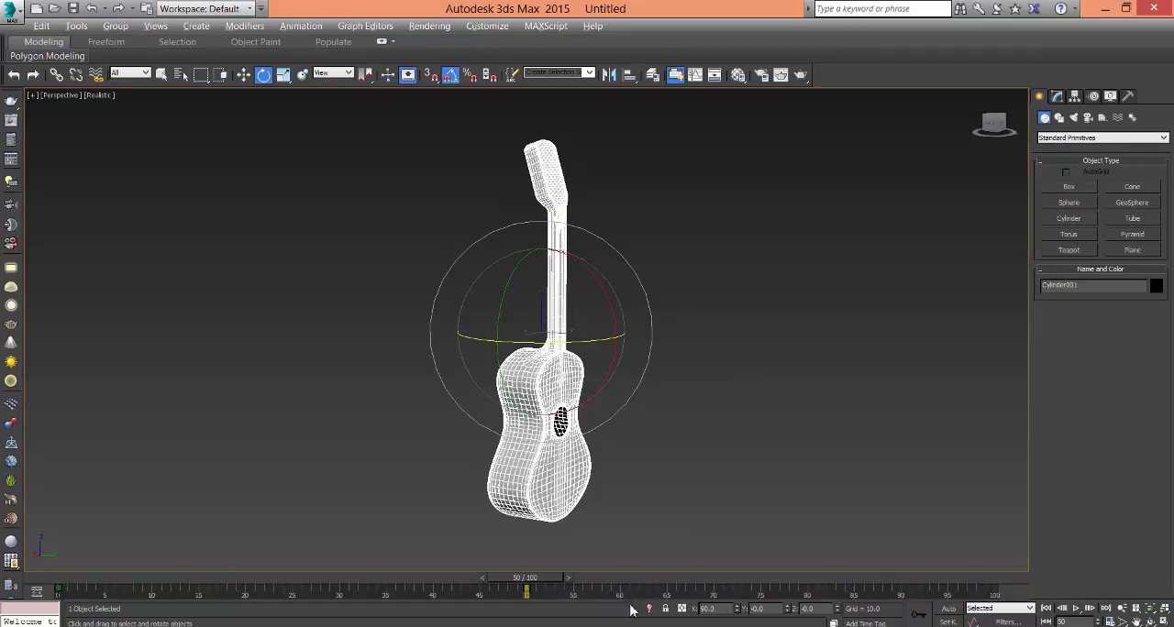
# - Shorten the active time range to end at frame 50, and play the guitar's rotation once to check it
pyautogui.keyDown('ctrl'); pyautogui.keyDown('alt'); pyautogui.moveTo(605, 599); pyautogui.dragTo(1064, 620, button='right'); pyautogui.keyUp('alt'); pyautogui.keyUp('ctrl')
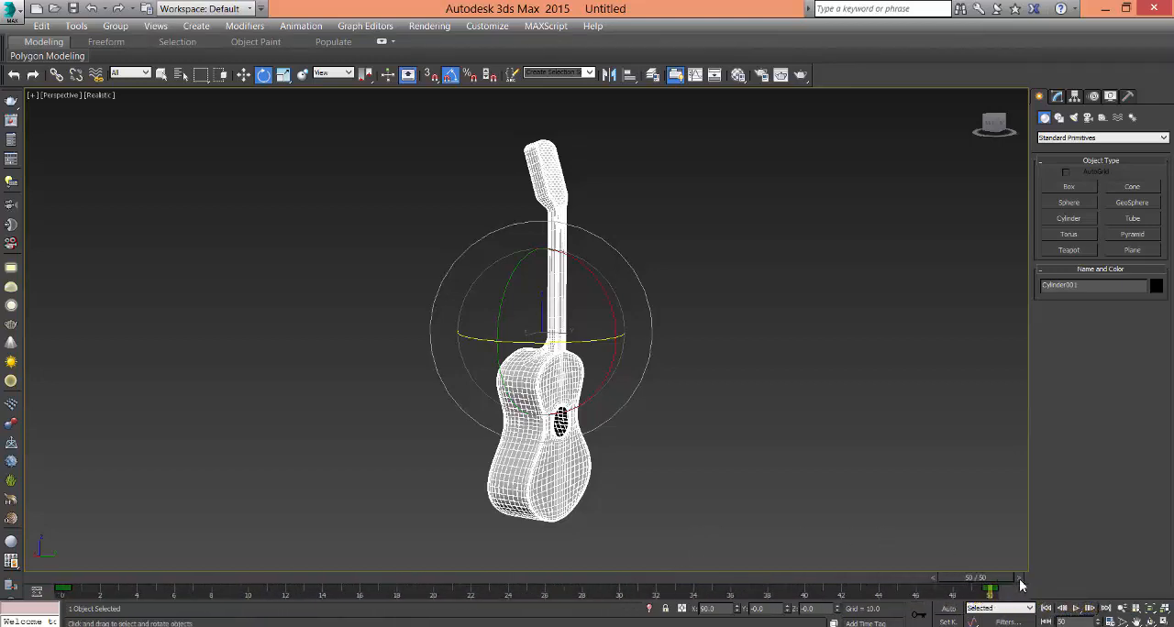
pyautogui.click(1077, 609)
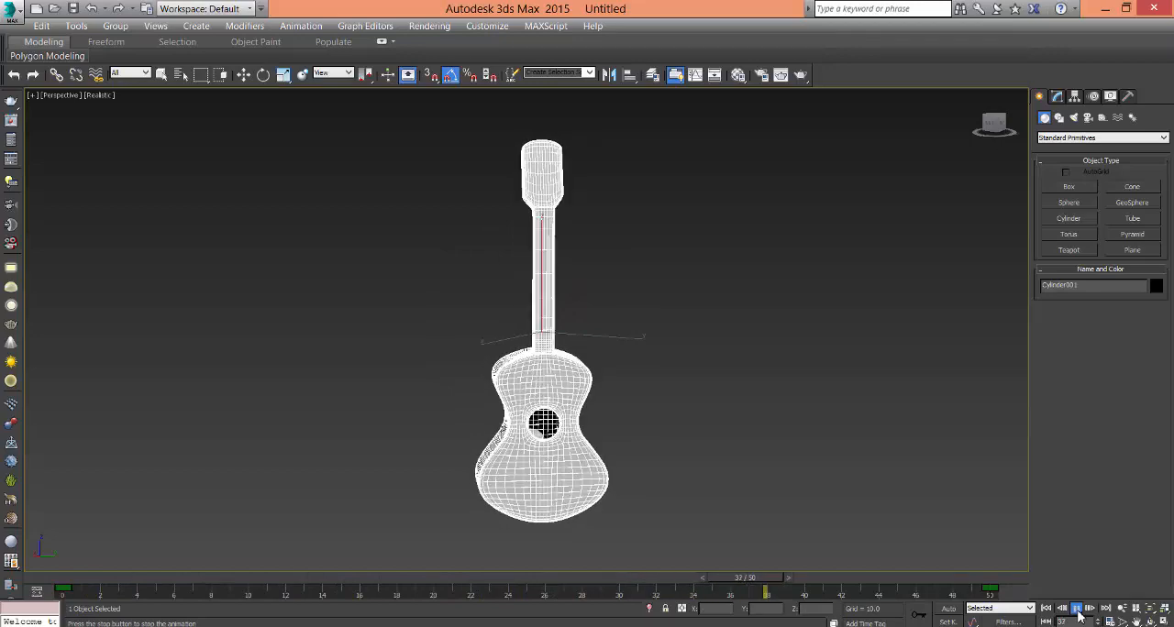
pyautogui.click(1079, 611)
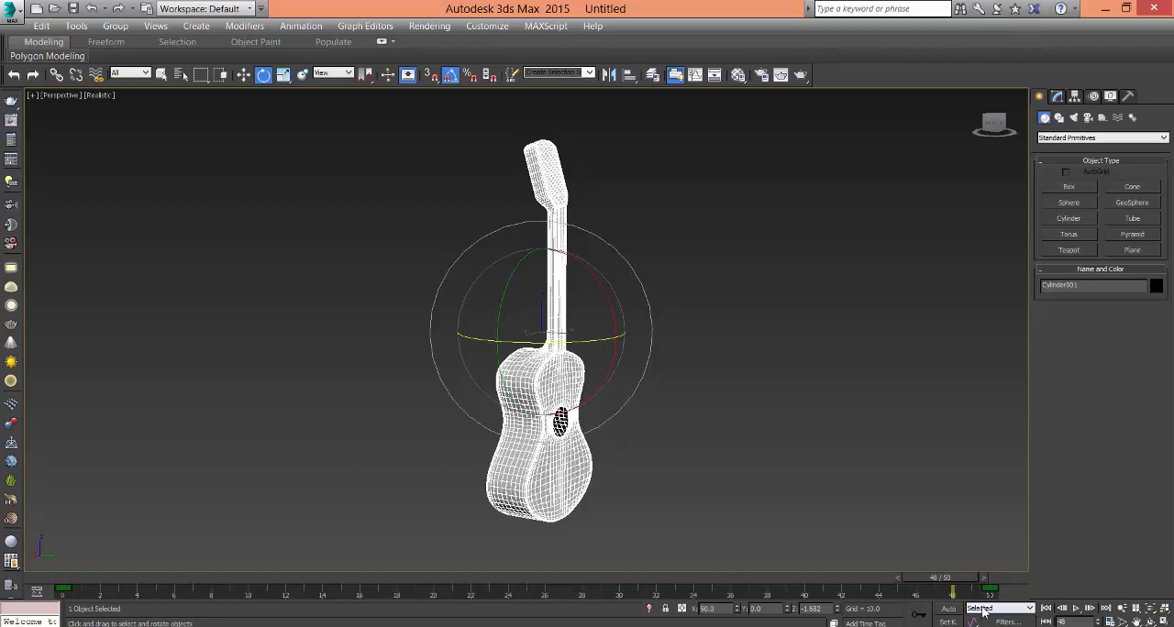
# - Open the Mini Curve Editor as a floating, taller window with the guitar's animation curves fully in view
pyautogui.click(38, 594)
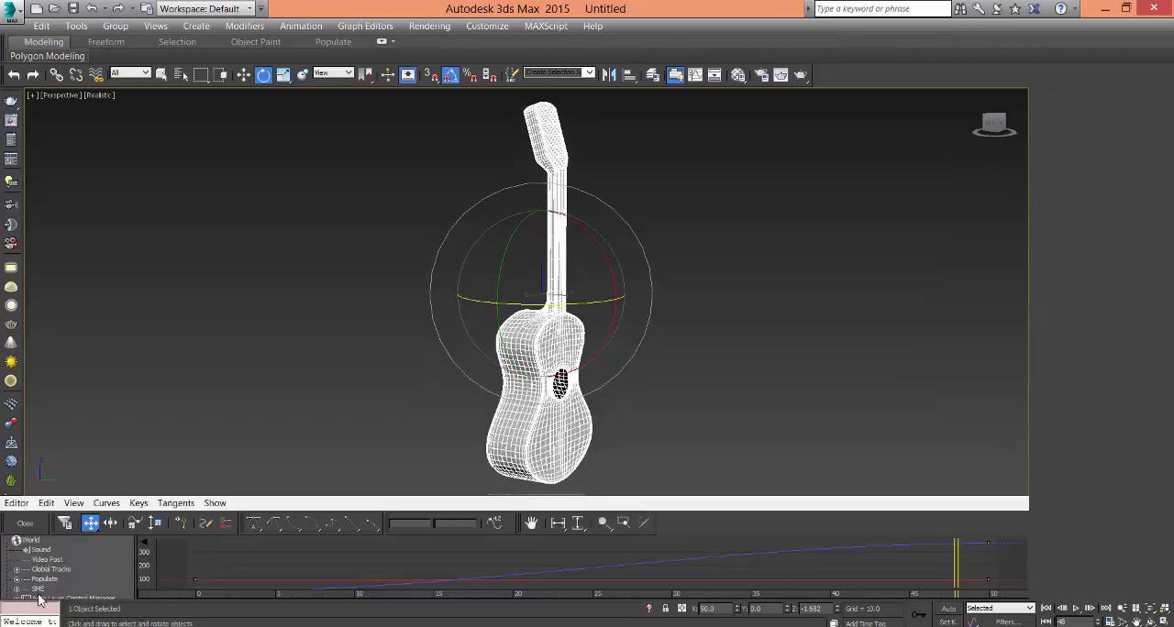
pyautogui.moveTo(483, 503); pyautogui.dragTo(537, 138)
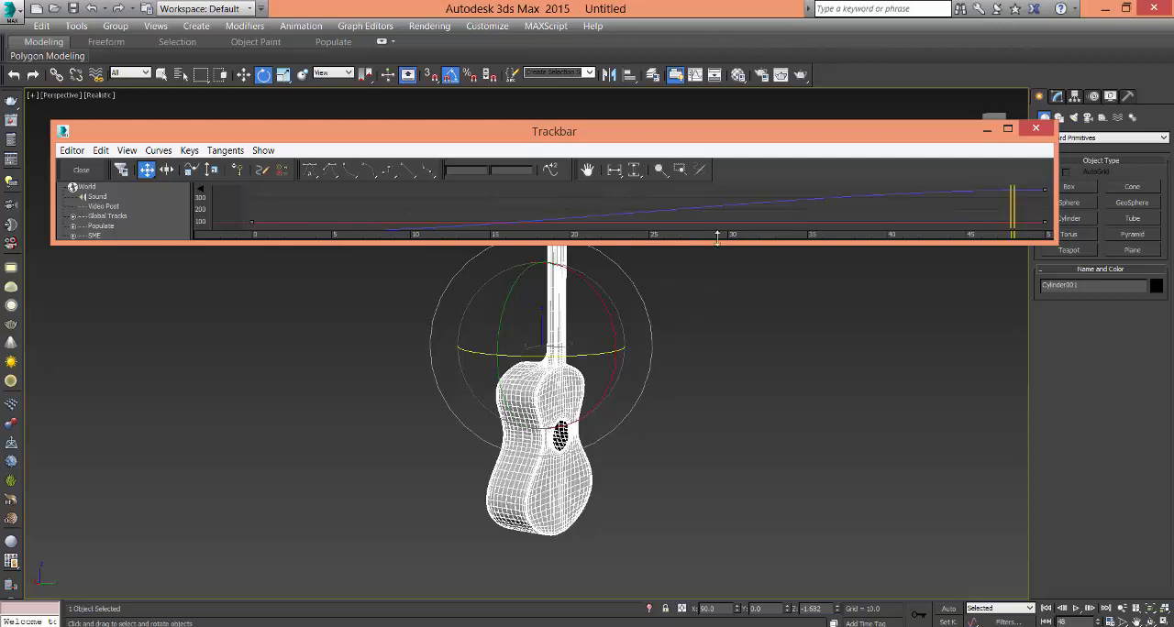
pyautogui.moveTo(720, 243); pyautogui.dragTo(720, 355)
pyautogui.scroll(-3, 605, 294)
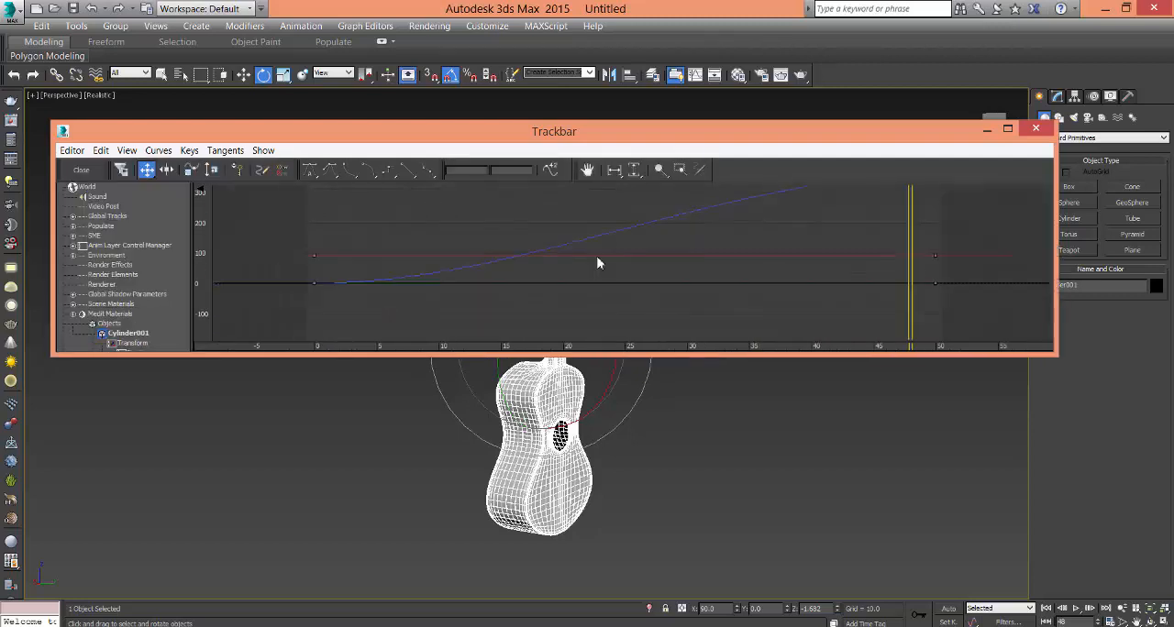
pyautogui.moveTo(599, 259)
pyautogui.mouseDown(button='middle')
pyautogui.moveTo(558, 312)
pyautogui.moveTo(582, 272)
pyautogui.mouseUp(button='middle')
pyautogui.scroll(-1, 582, 272)
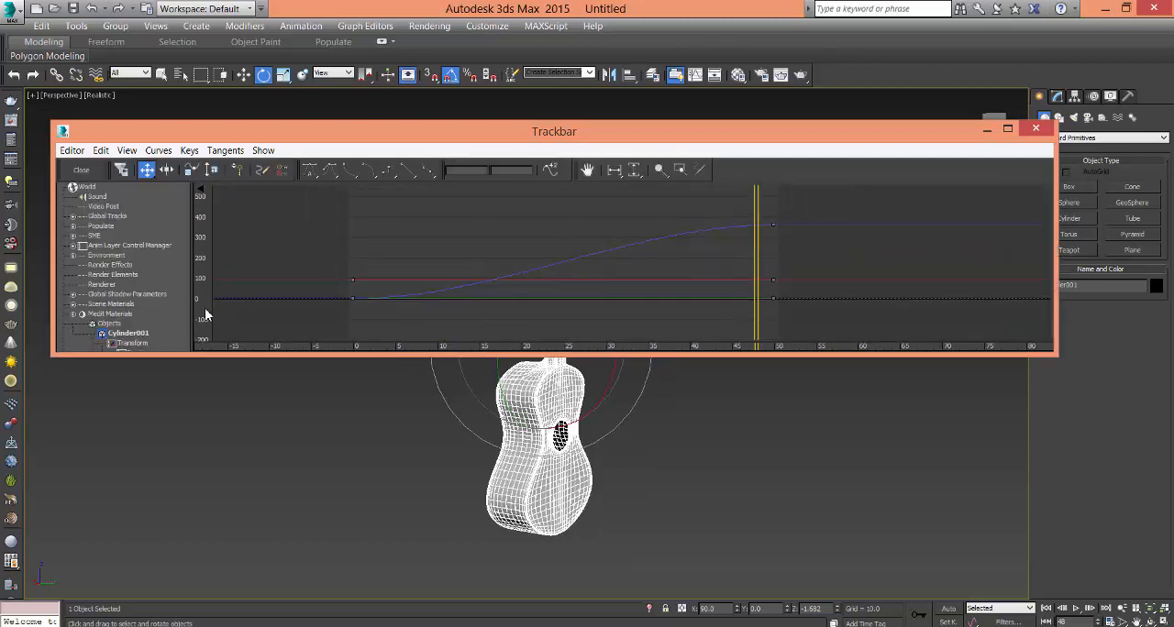
# - Make the guitar's Z Rotation curve linear between its keys at frames 0 and 50, and close the curve editor
pyautogui.click(180, 294)
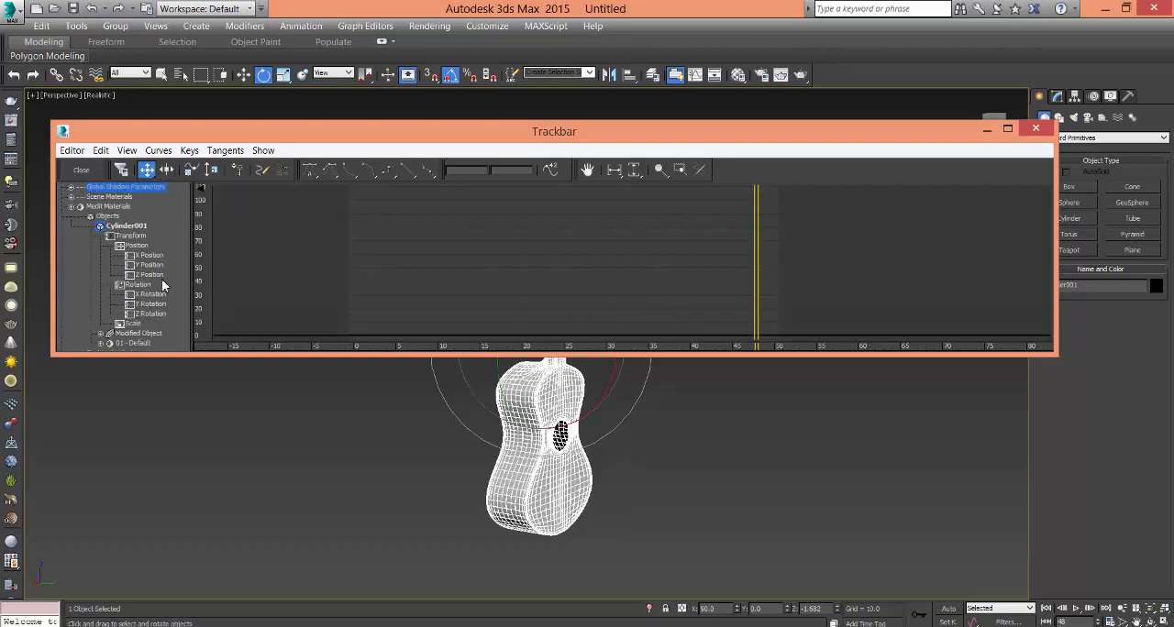
pyautogui.click(152, 294)
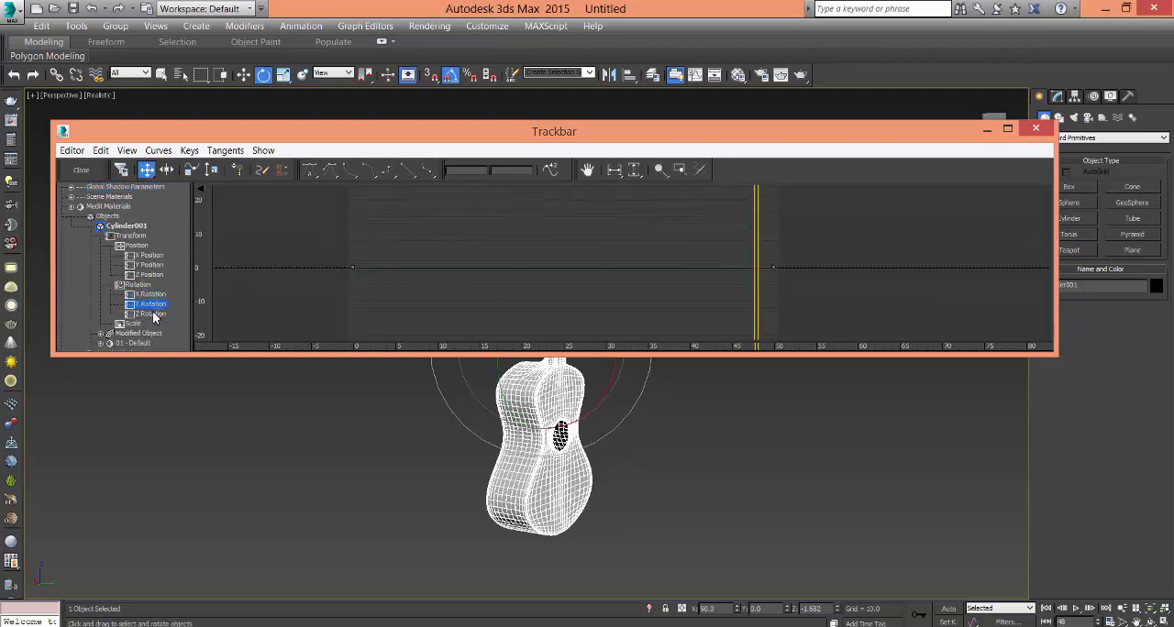
pyautogui.click(150, 314)
pyautogui.scroll(-1, 635, 300)
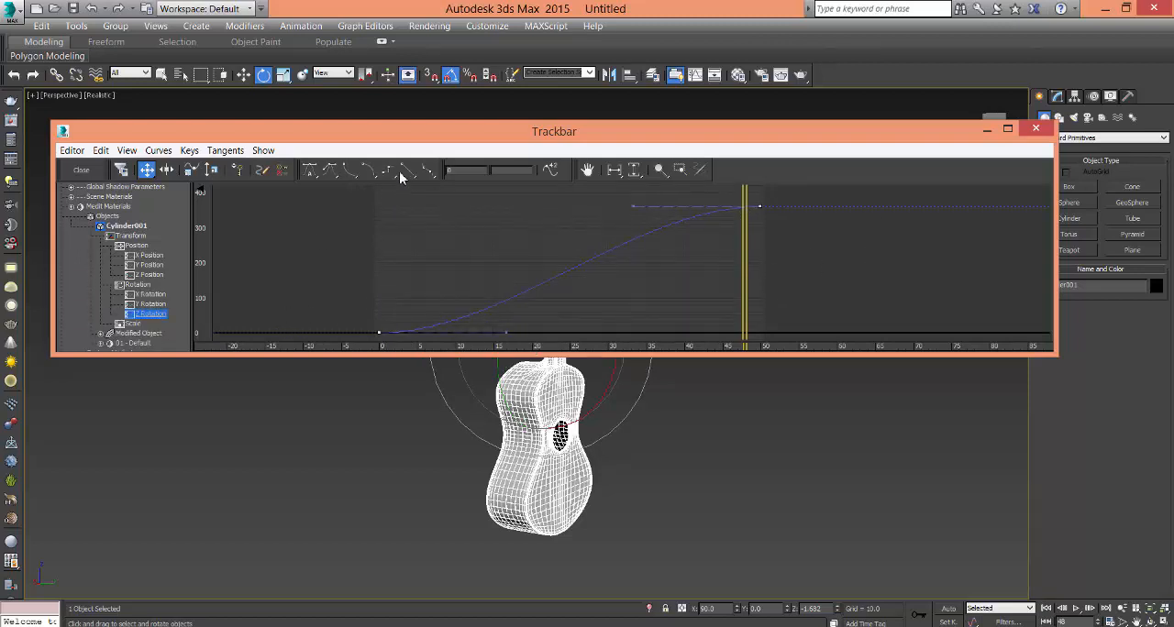
pyautogui.click(79, 171)
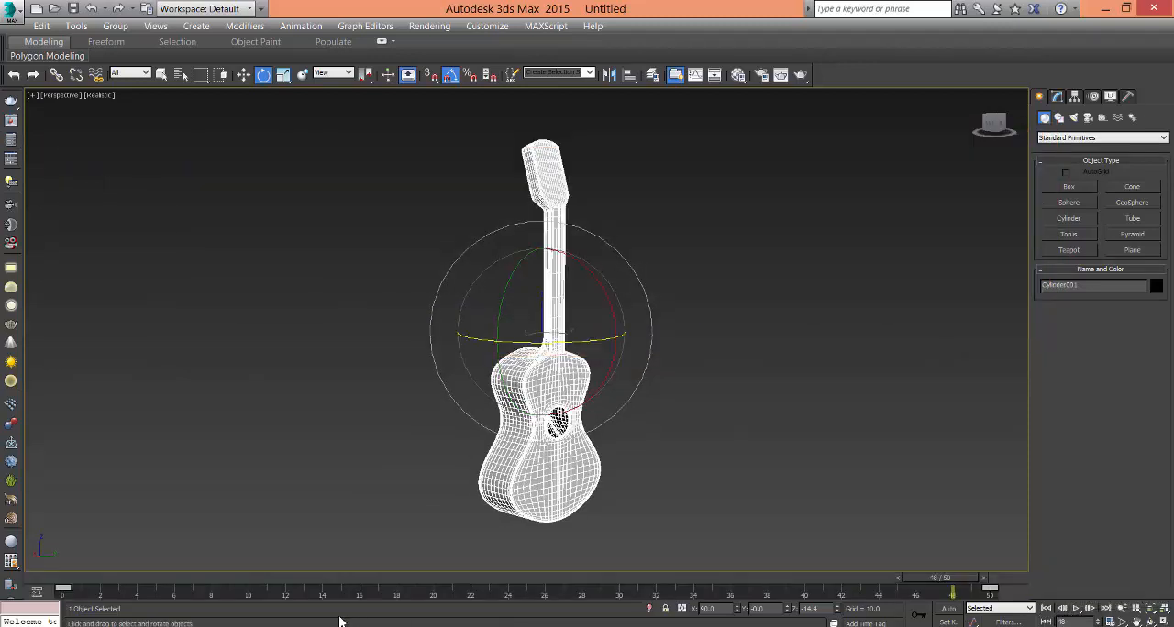
# - Return to frame 0, play the guitar's constant-speed rotation, and select the guitar again
pyautogui.moveTo(295, 581); pyautogui.dragTo(46, 580)
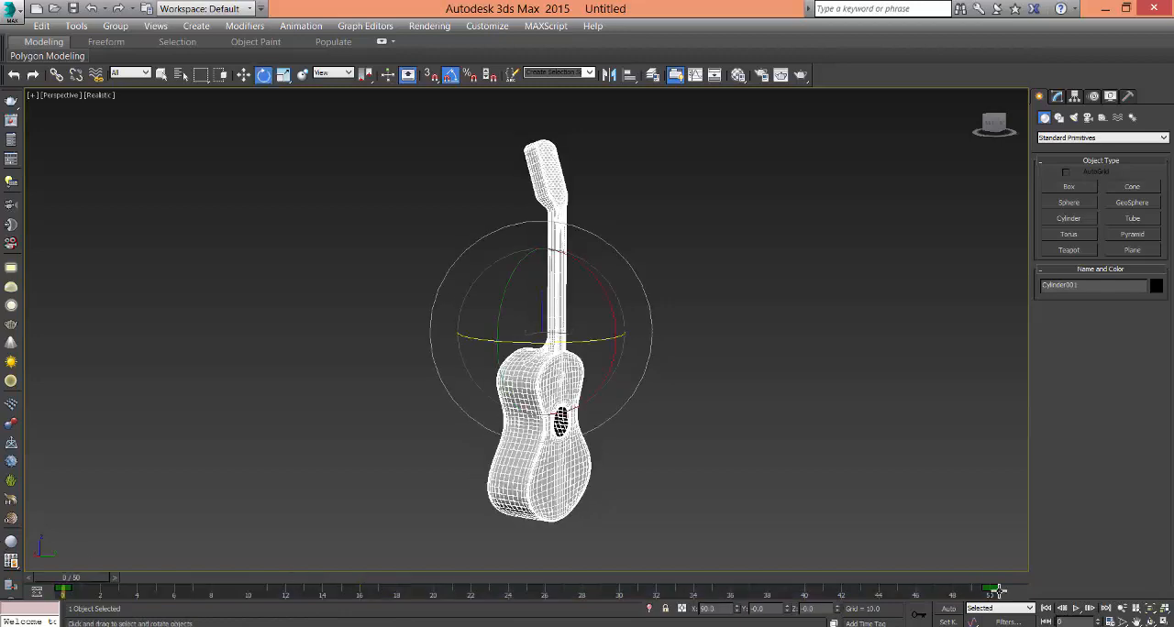
pyautogui.click(1075, 610)
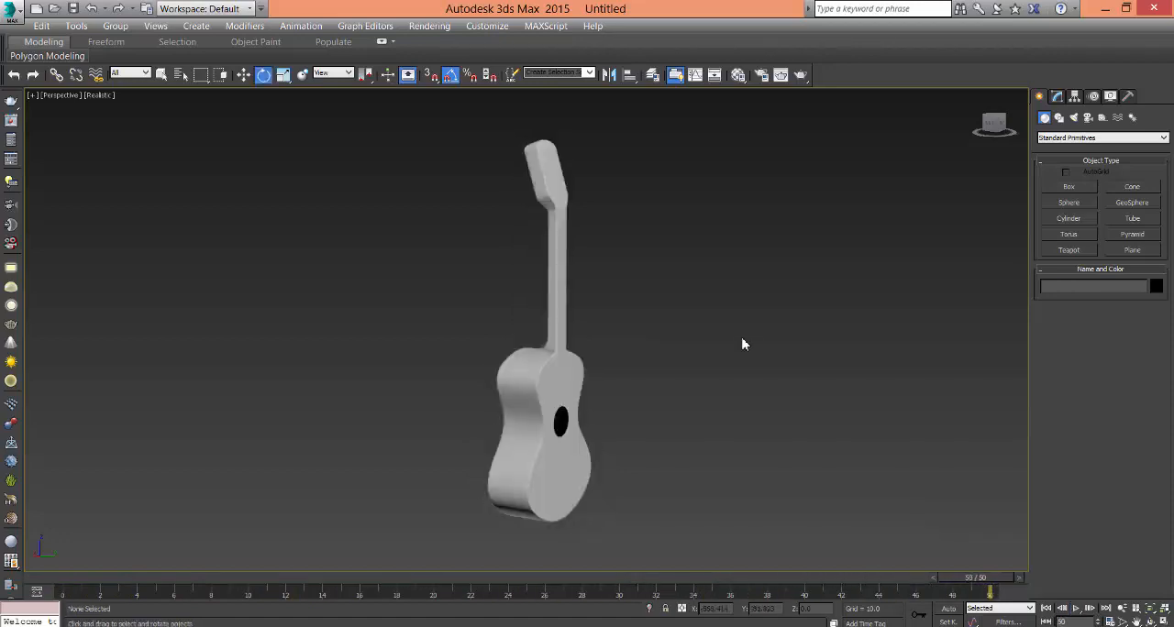
pyautogui.click(561, 281)
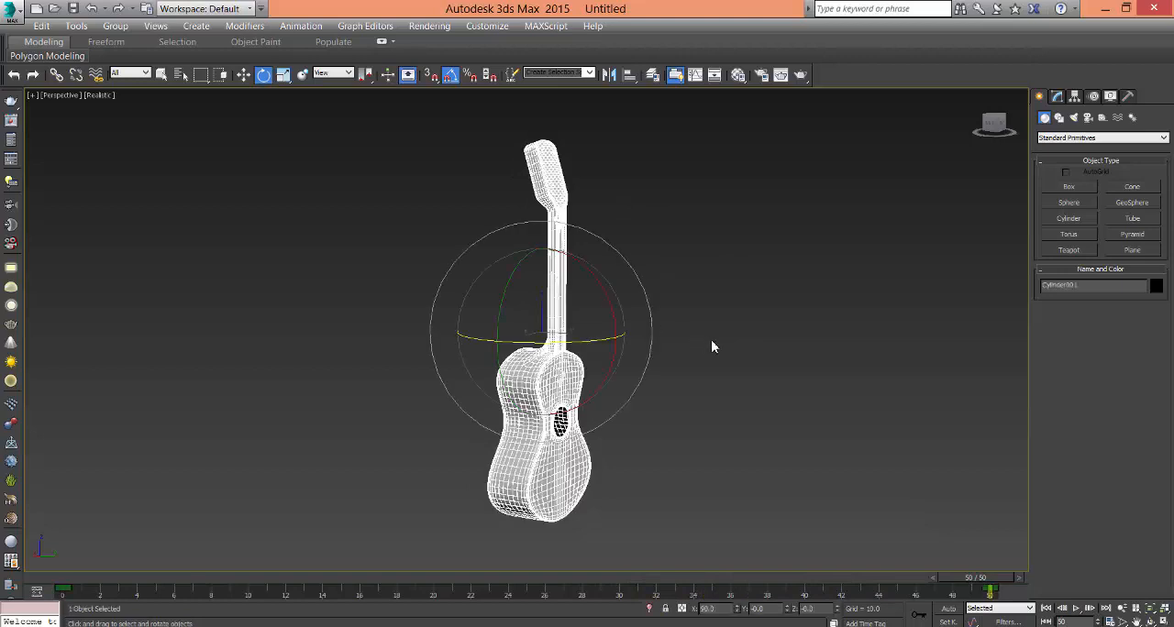